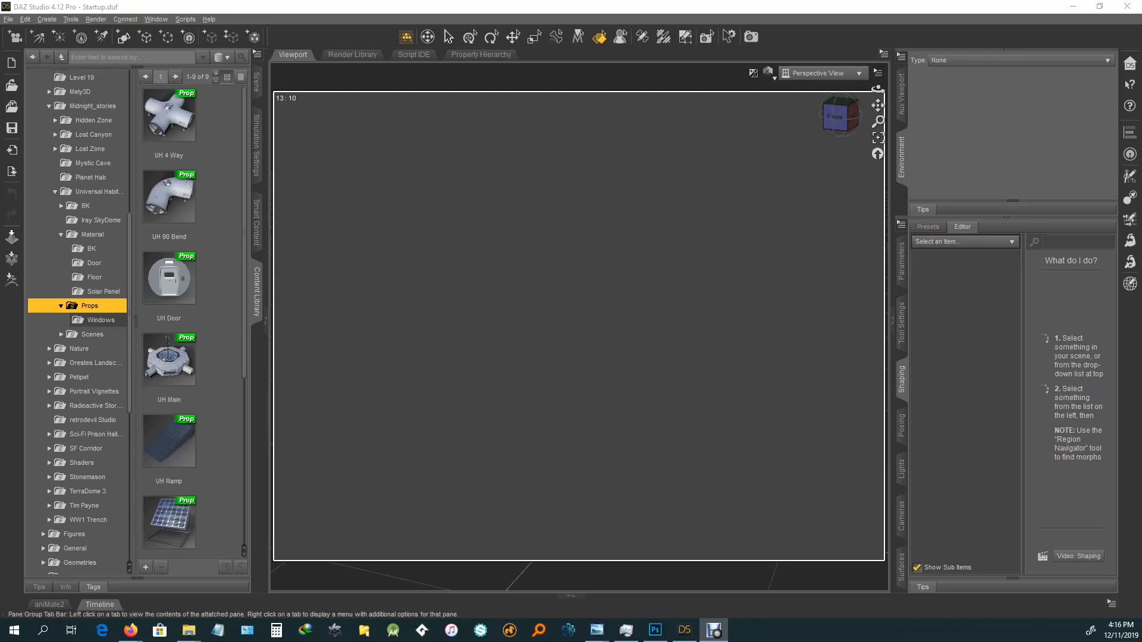
Step: Check the snapping settings of the Universal and Rotate tools, and activate the Translate tool
{"action": "left_click", "coordinate": [902, 325]}
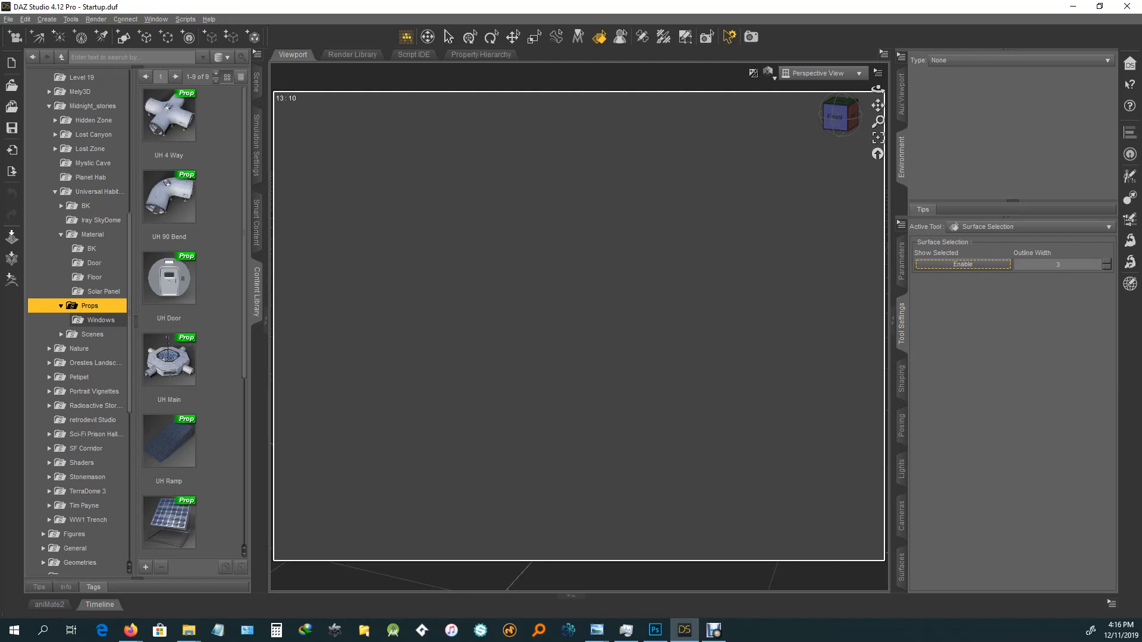
{"action": "left_click", "coordinate": [470, 37]}
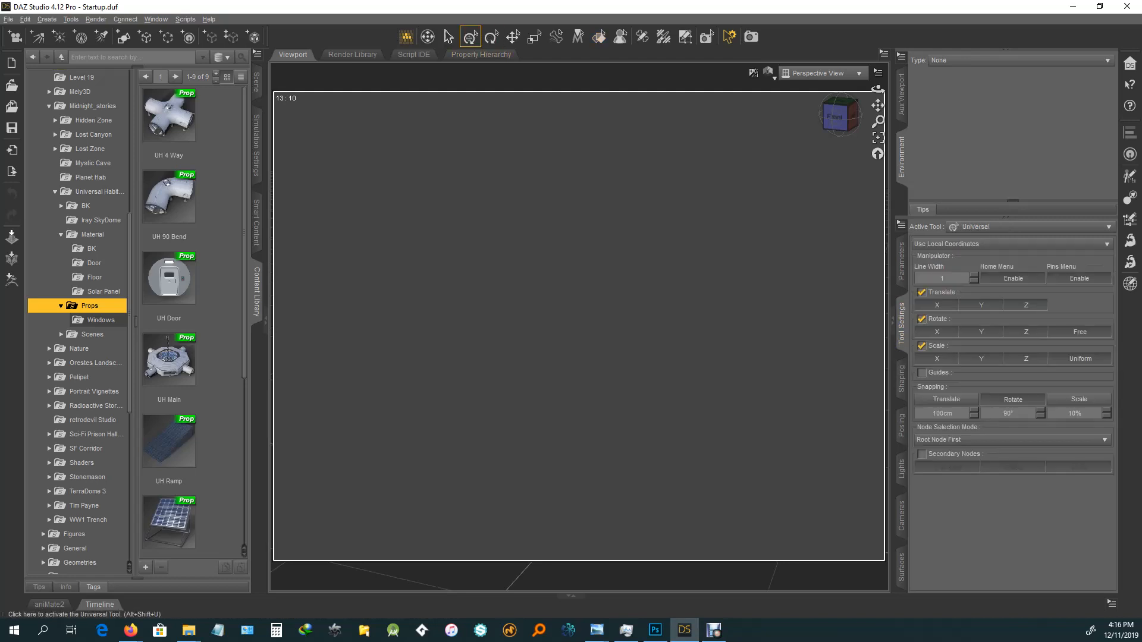
{"action": "left_click", "coordinate": [493, 36]}
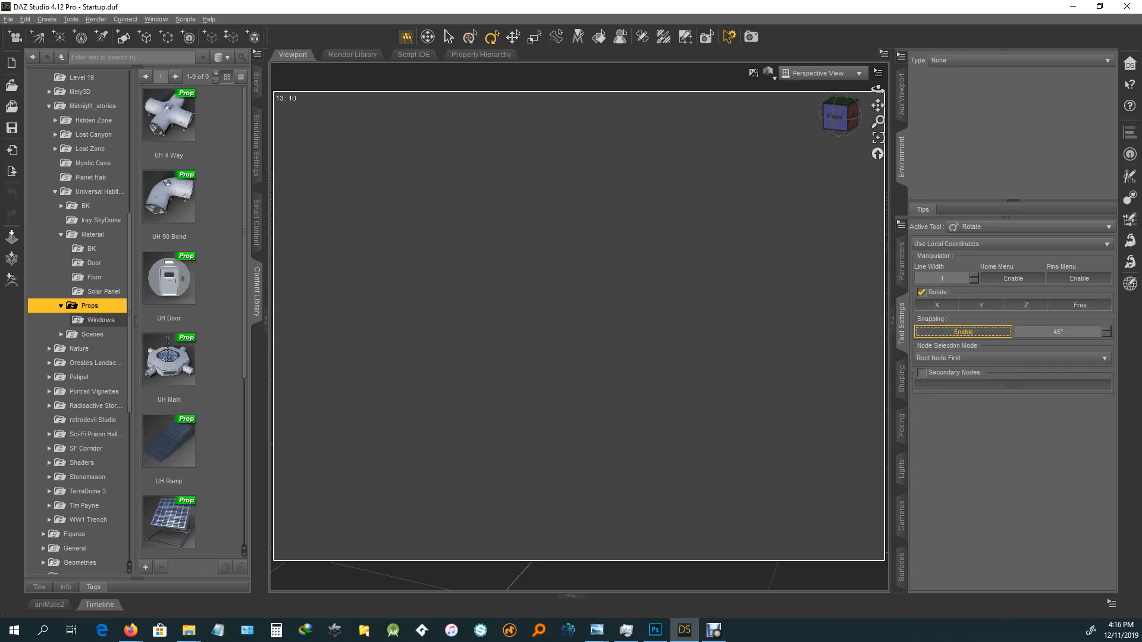
{"action": "key", "text": "ctrl+alt+t"}
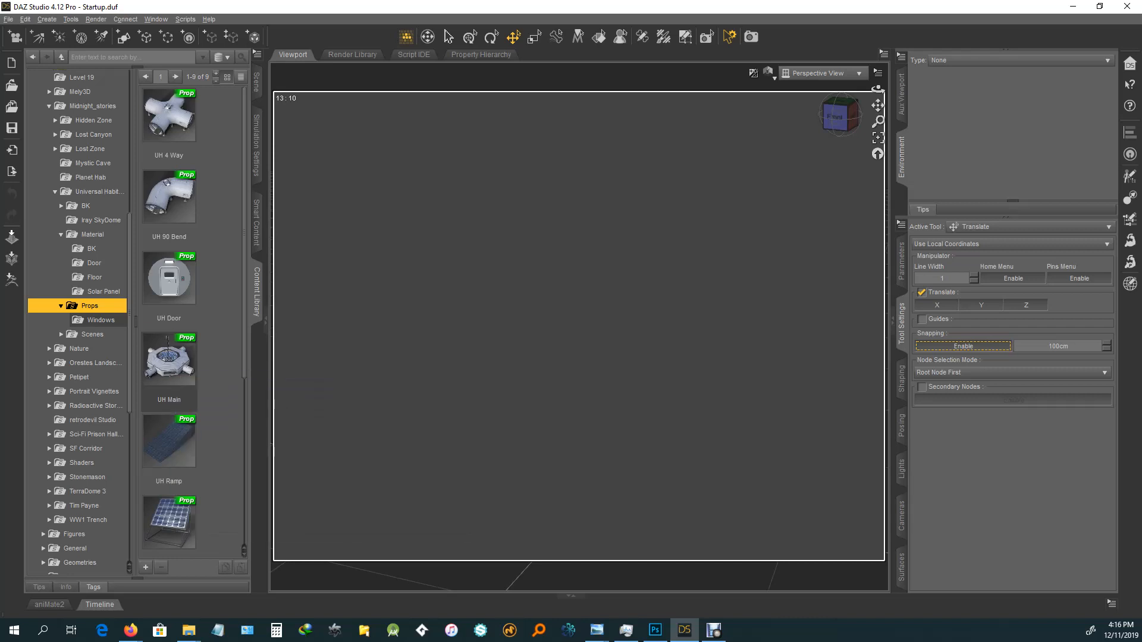
Step: Load the UH Main prop into the scene and set up an interior view showing the window wall and round tunnel
{"action": "double_click", "coordinate": [169, 363]}
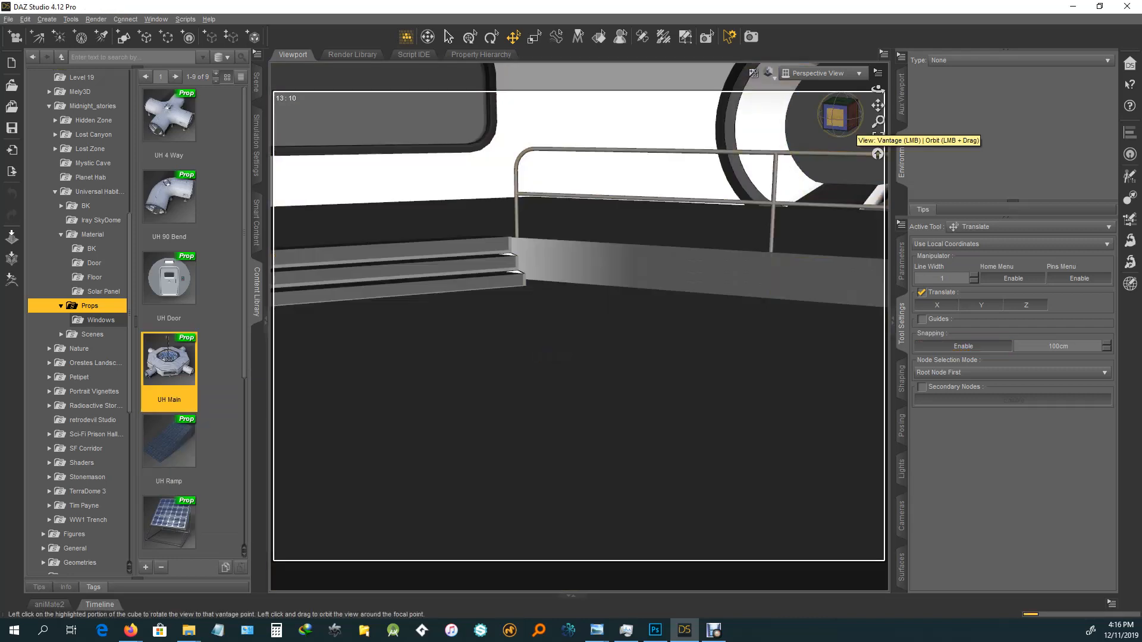
{"action": "left_click", "coordinate": [855, 119]}
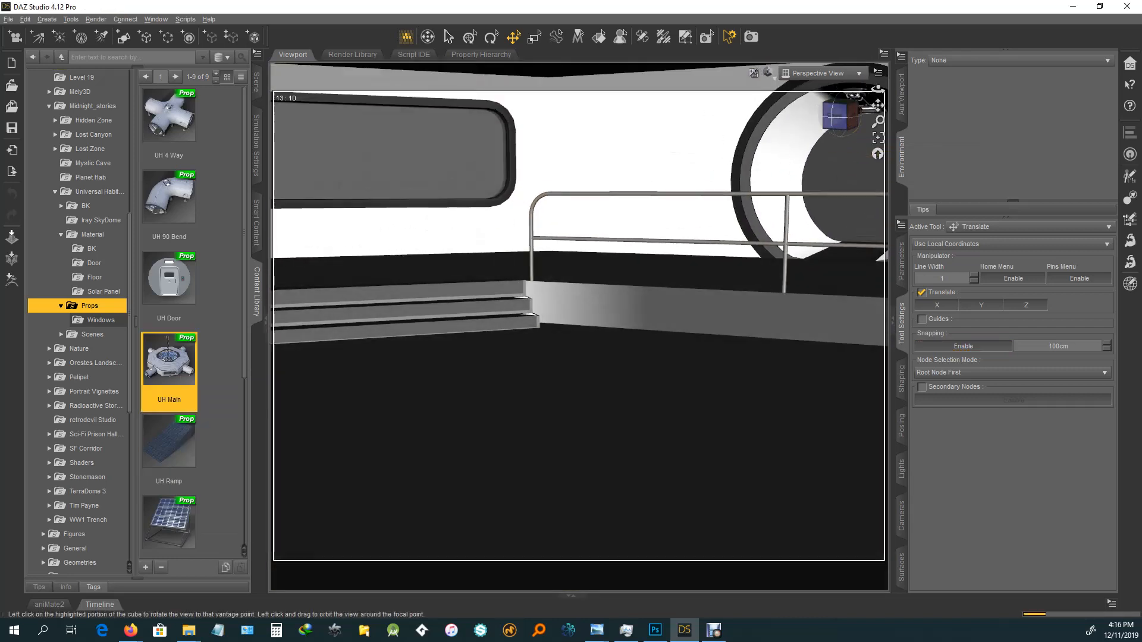
{"action": "mouse_move", "coordinate": [838, 115]}
{"action": "left_mouse_down"}
{"action": "mouse_move", "coordinate": [870, 117]}
{"action": "mouse_move", "coordinate": [847, 124]}
{"action": "left_mouse_up"}
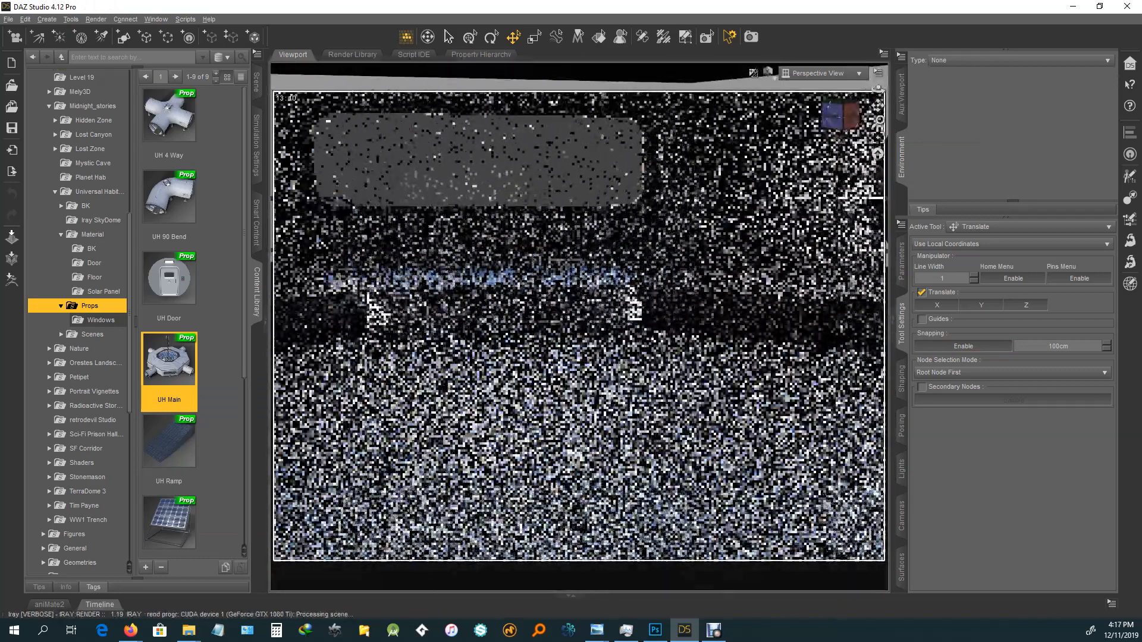
{"action": "scroll", "coordinate": [579, 326], "scroll_direction": "down", "scroll_amount": 5}
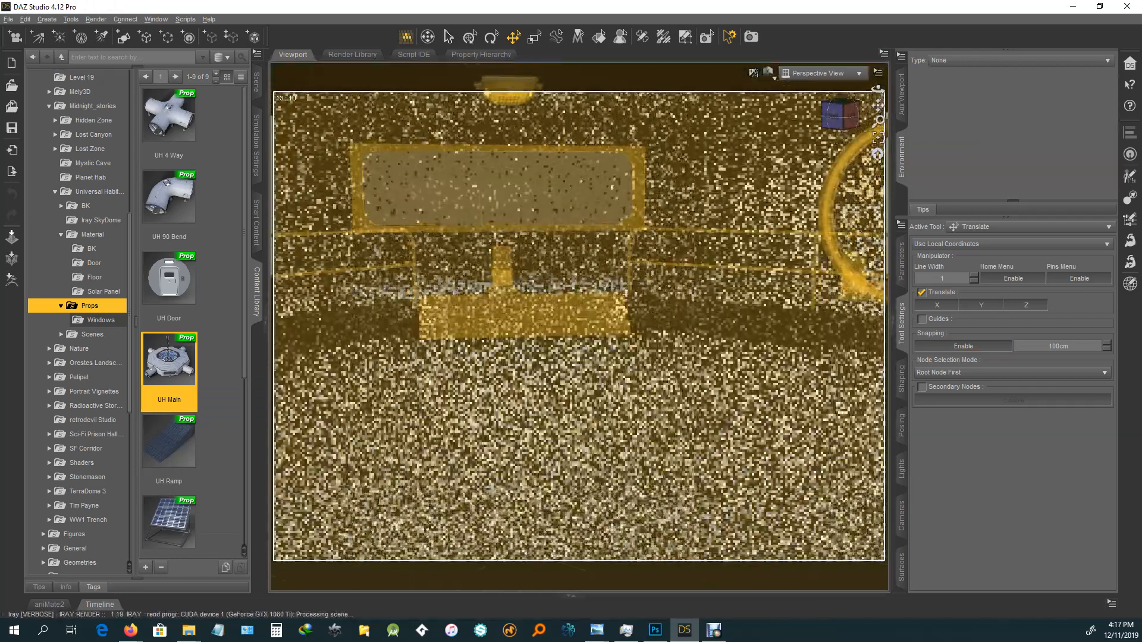
{"action": "scroll", "coordinate": [579, 326], "scroll_direction": "down", "scroll_amount": 2}
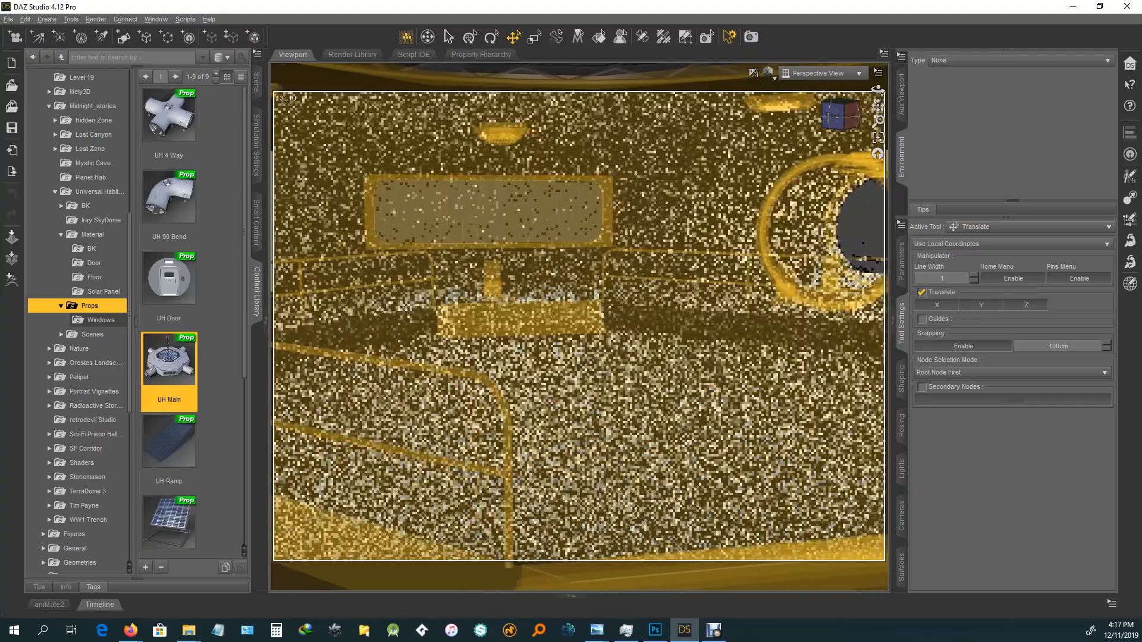
{"action": "left_click_drag", "start_coordinate": [878, 89], "coordinate": [894, 86]}
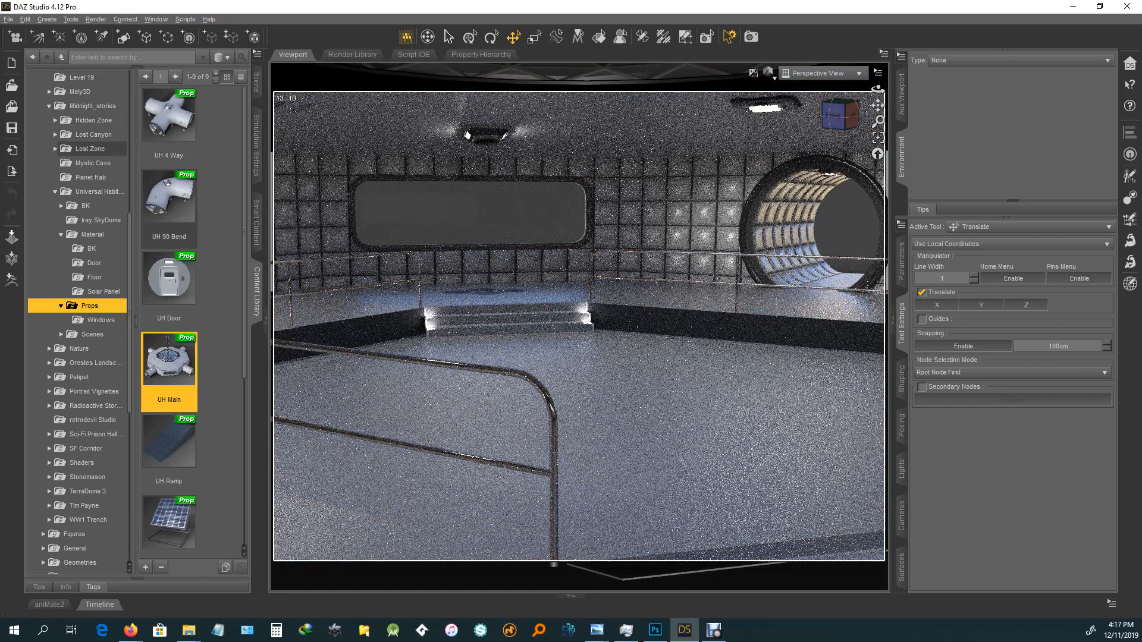
Step: Create a new camera named Camera that copies the active perspective view
{"action": "left_click", "coordinate": [15, 36]}
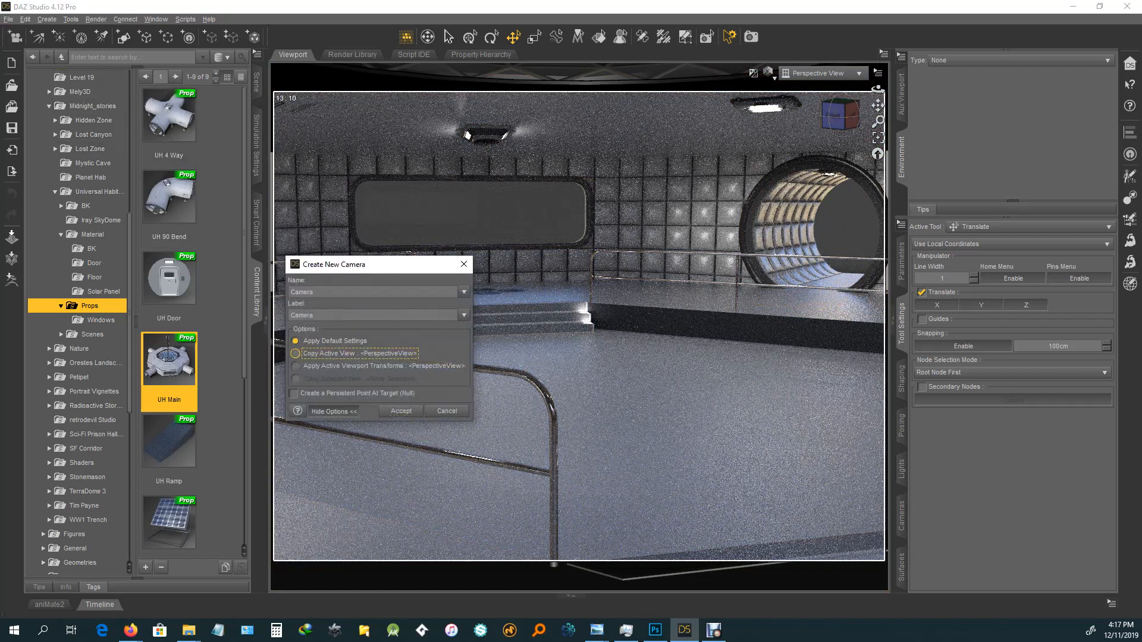
{"action": "key", "text": "Return"}
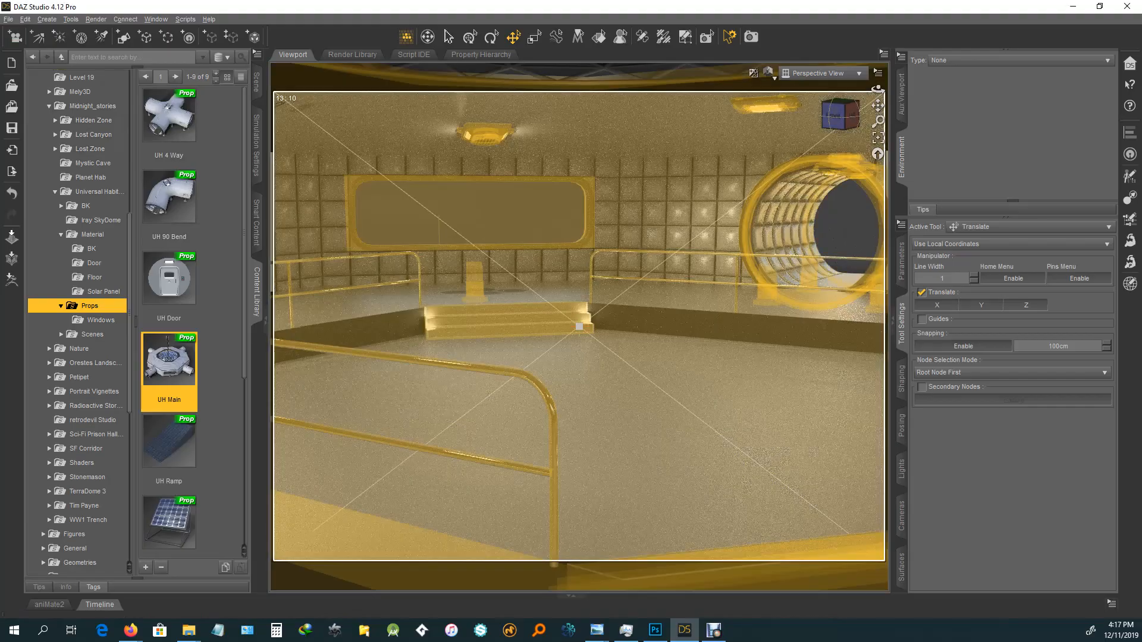
{"action": "scroll", "coordinate": [579, 326], "scroll_direction": "down", "scroll_amount": 5}
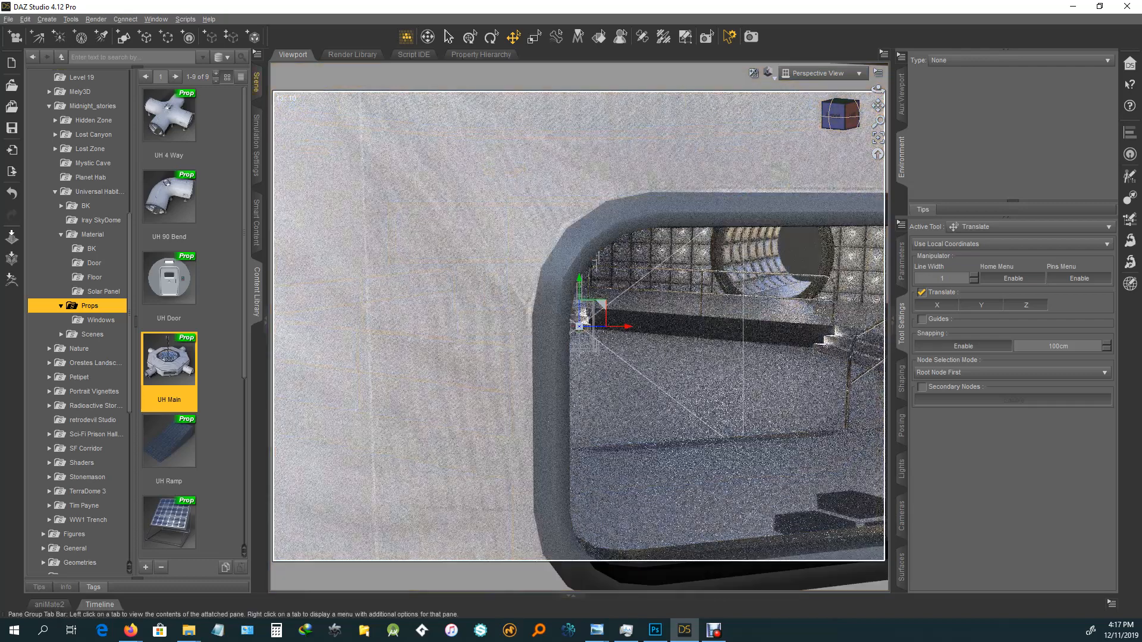
Step: Select UH Main in the scene and frame the whole module from an elevated exterior view
{"action": "left_click", "coordinate": [257, 81]}
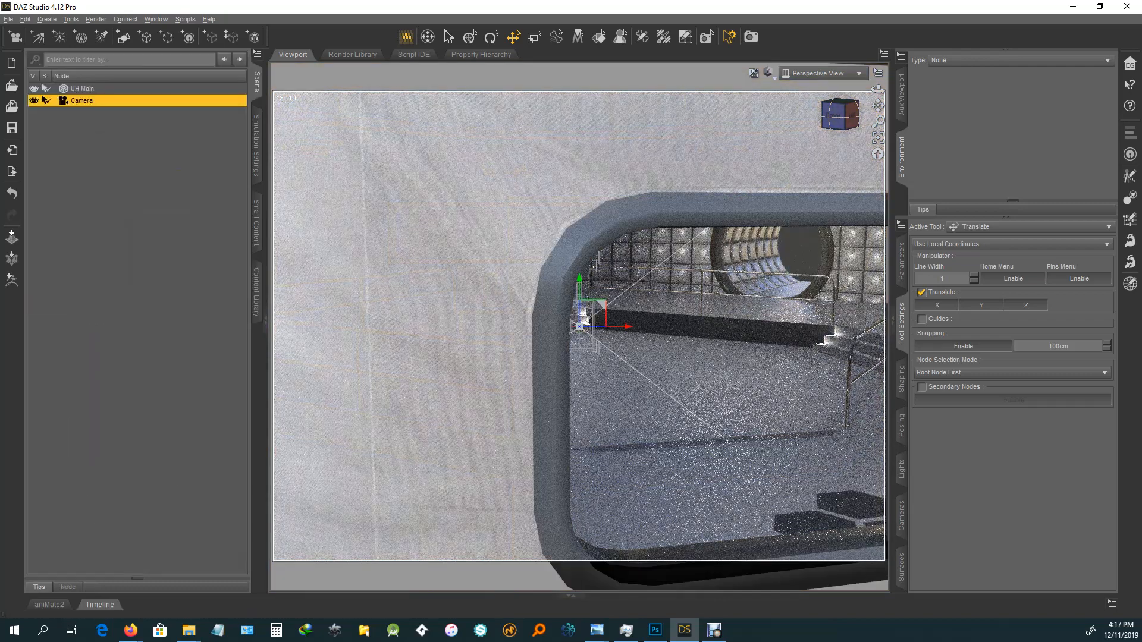
{"action": "left_click", "coordinate": [82, 88]}
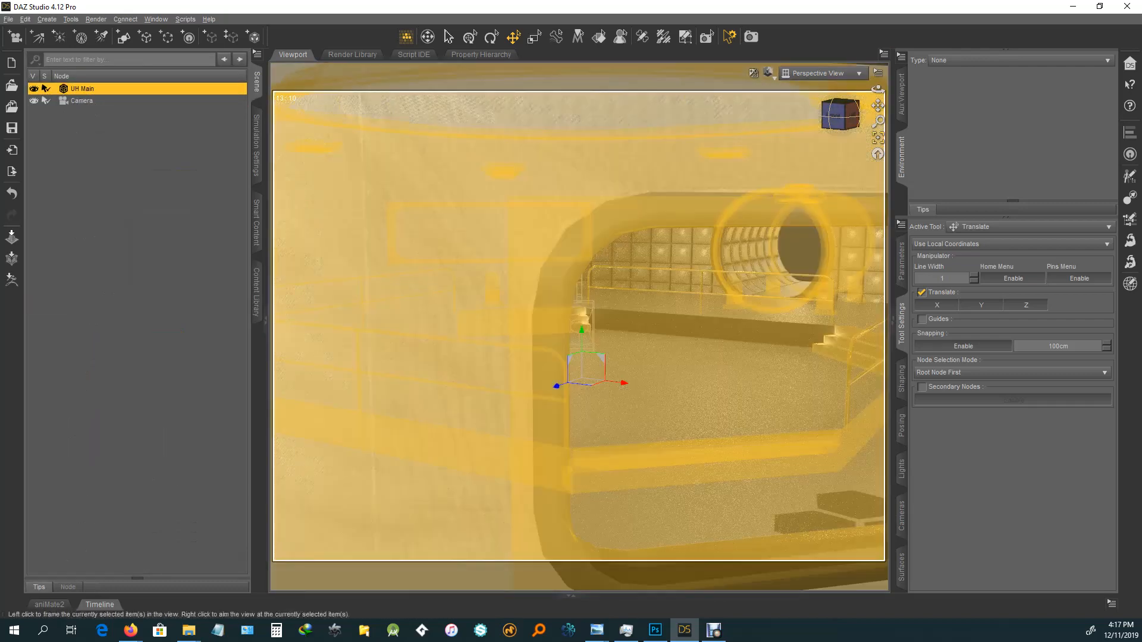
{"action": "left_click", "coordinate": [878, 138]}
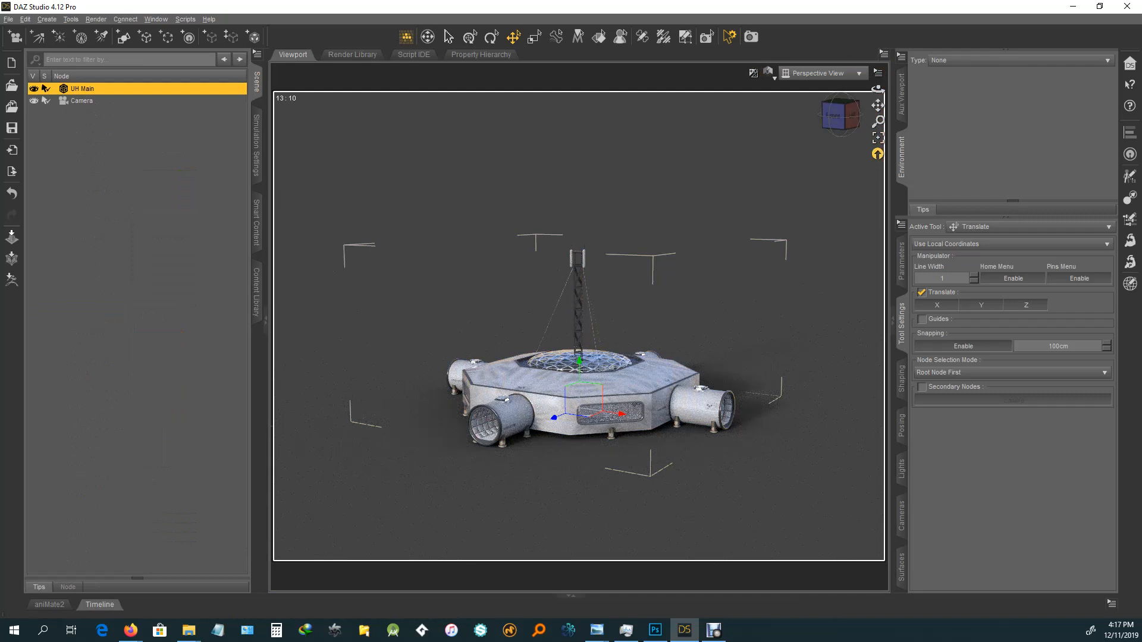
{"action": "left_click", "coordinate": [837, 102]}
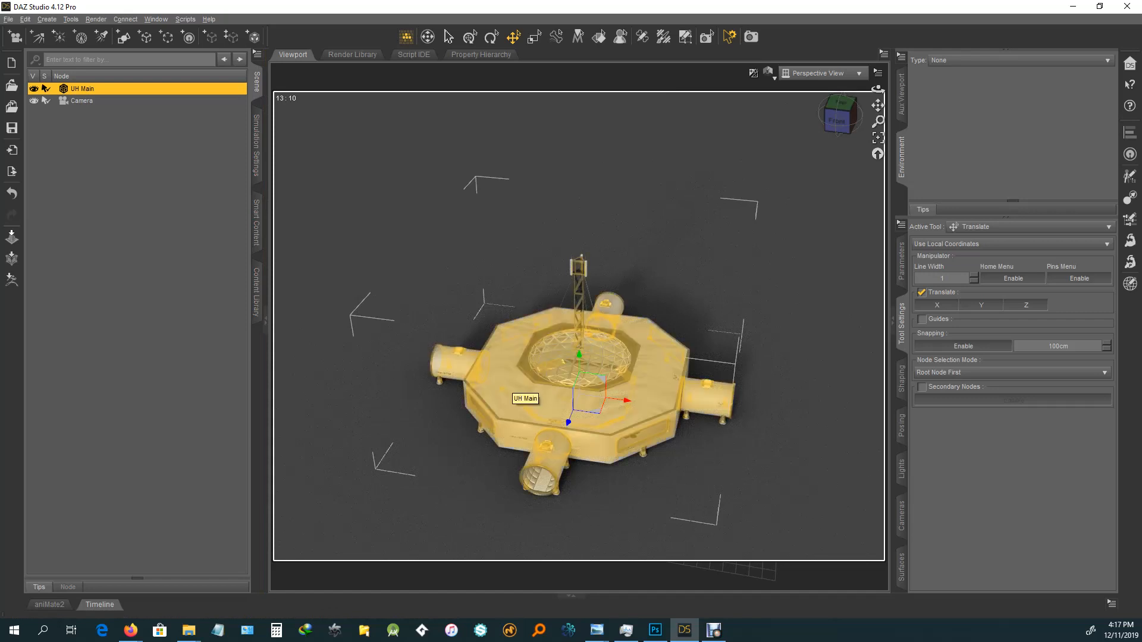
Step: Load the UH 4 Way prop and move it along the negative X axis until it joins UH Main's side tunnel
{"action": "left_click", "coordinate": [257, 292]}
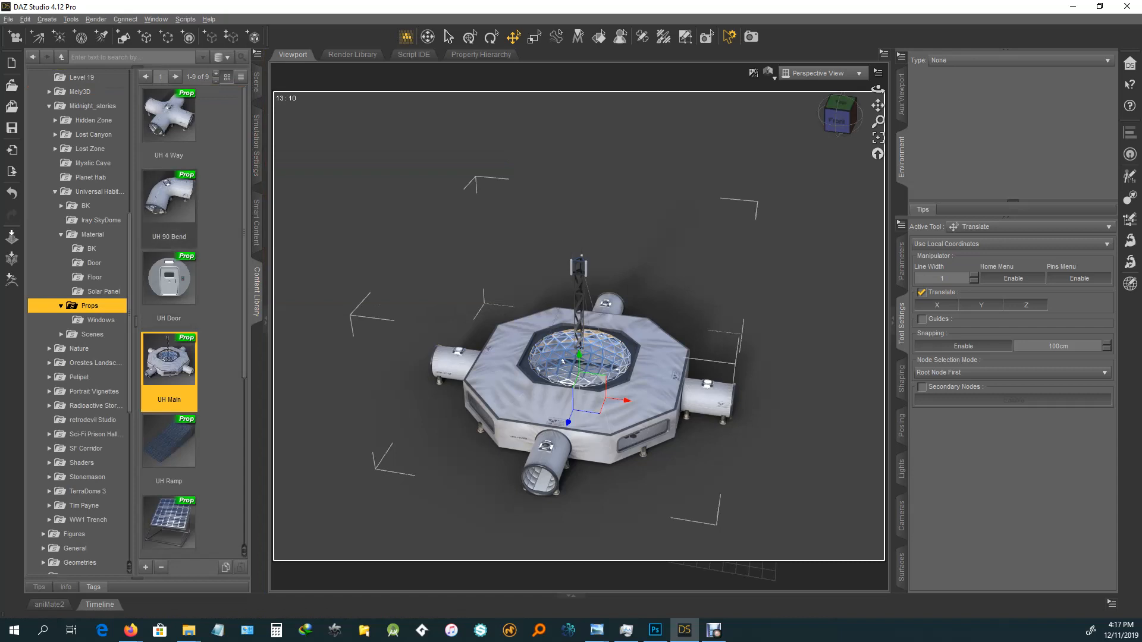
{"action": "double_click", "coordinate": [169, 116]}
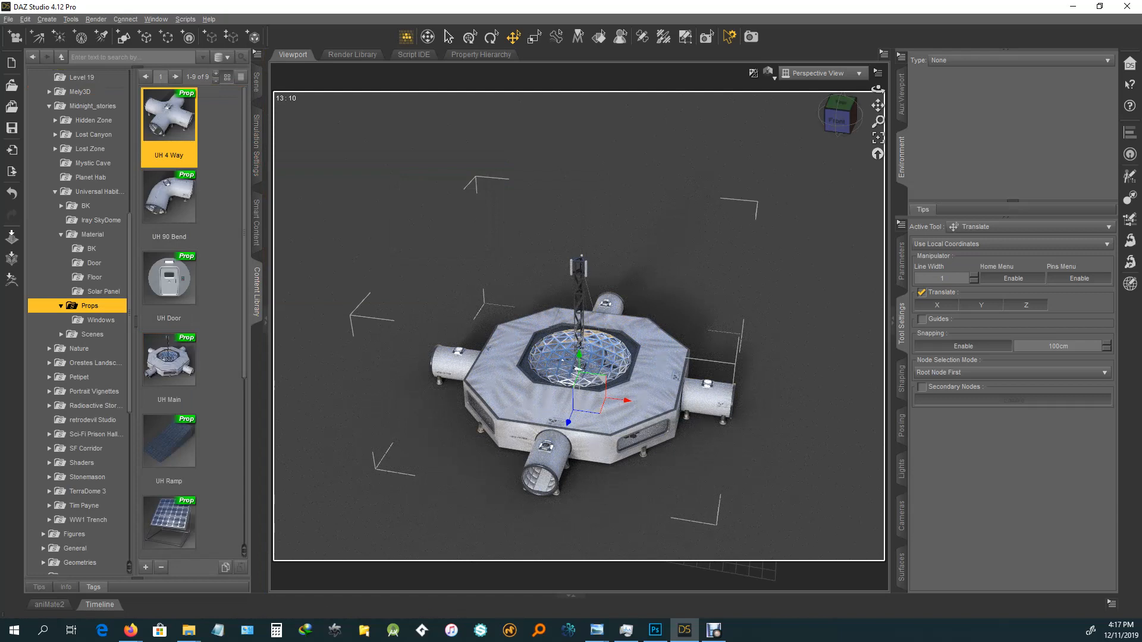
{"action": "left_click", "coordinate": [256, 82]}
{"action": "left_click", "coordinate": [85, 113]}
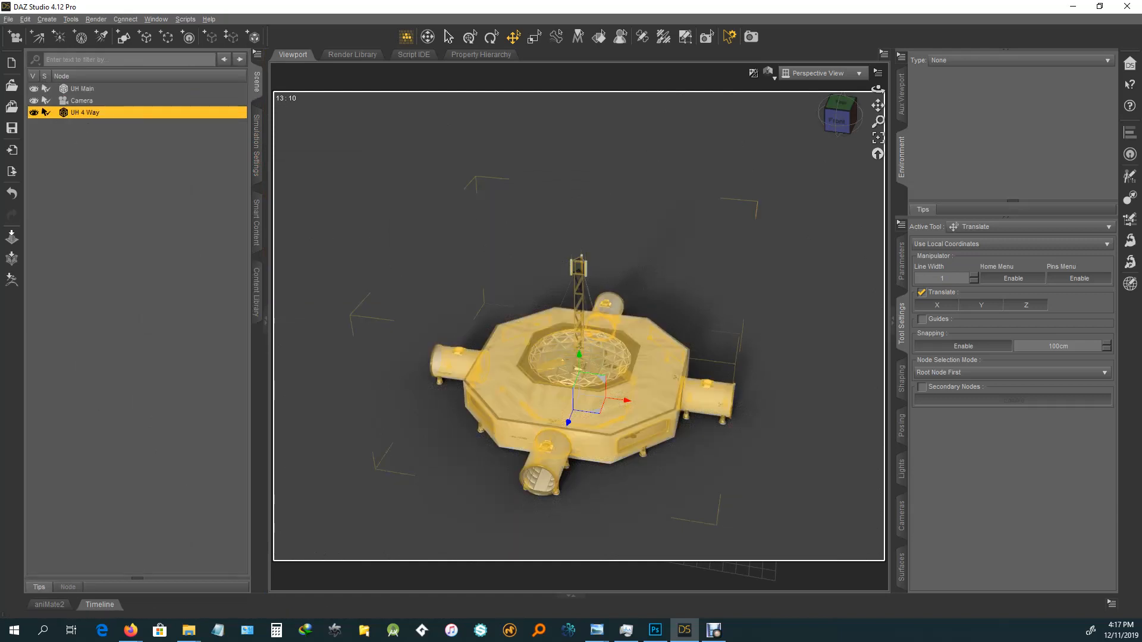
{"action": "left_click_drag", "start_coordinate": [627, 401], "coordinate": [404, 370]}
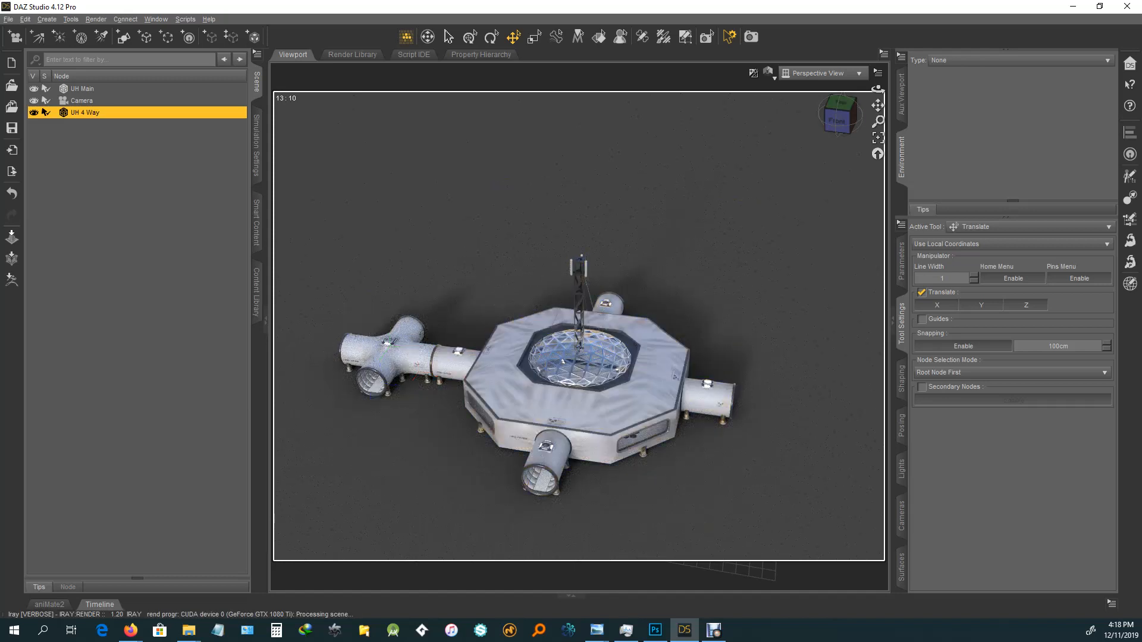
Step: Duplicate UH Main and move the selected module along negative X to connect with the far end of UH 4 Way
{"action": "left_click", "coordinate": [82, 89]}
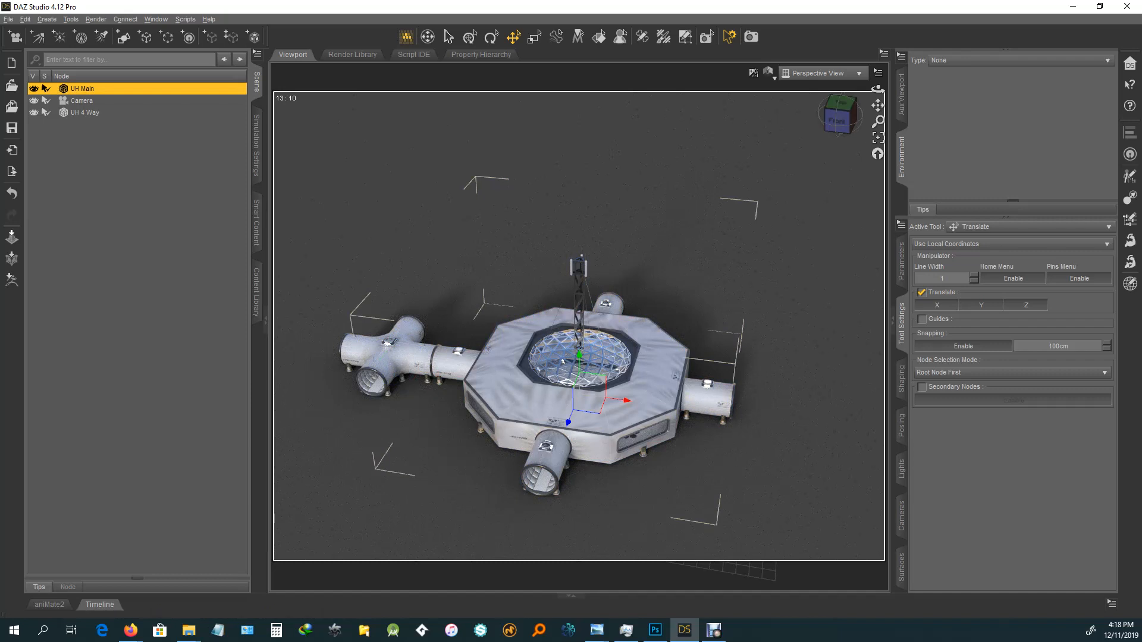
{"action": "key", "text": "ctrl+d"}
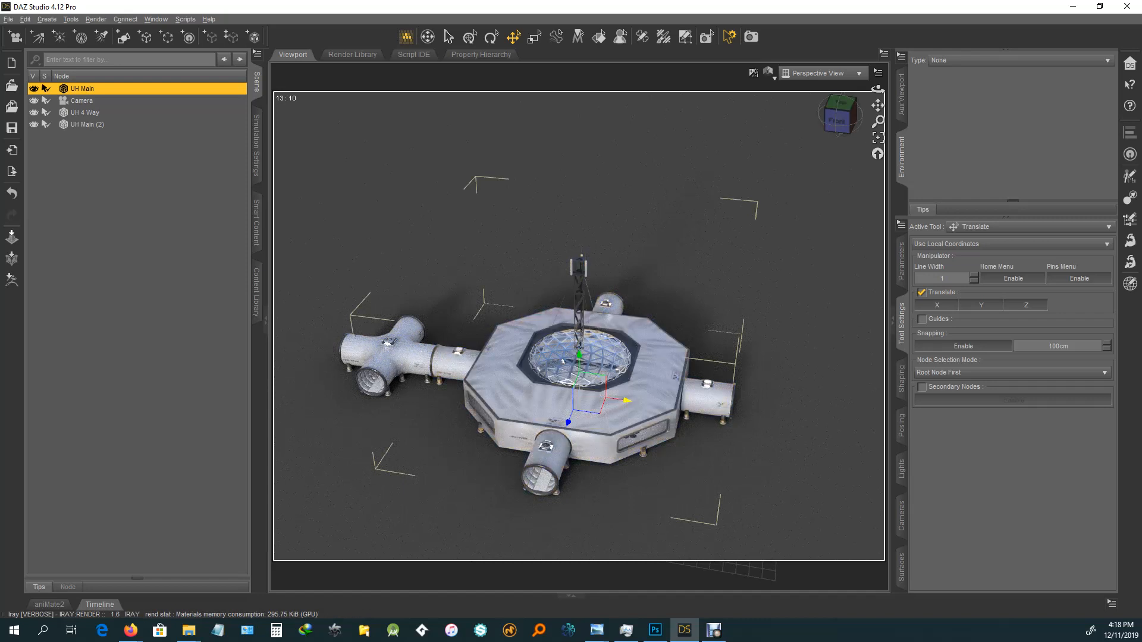
{"action": "left_click_drag", "start_coordinate": [627, 400], "coordinate": [287, 353]}
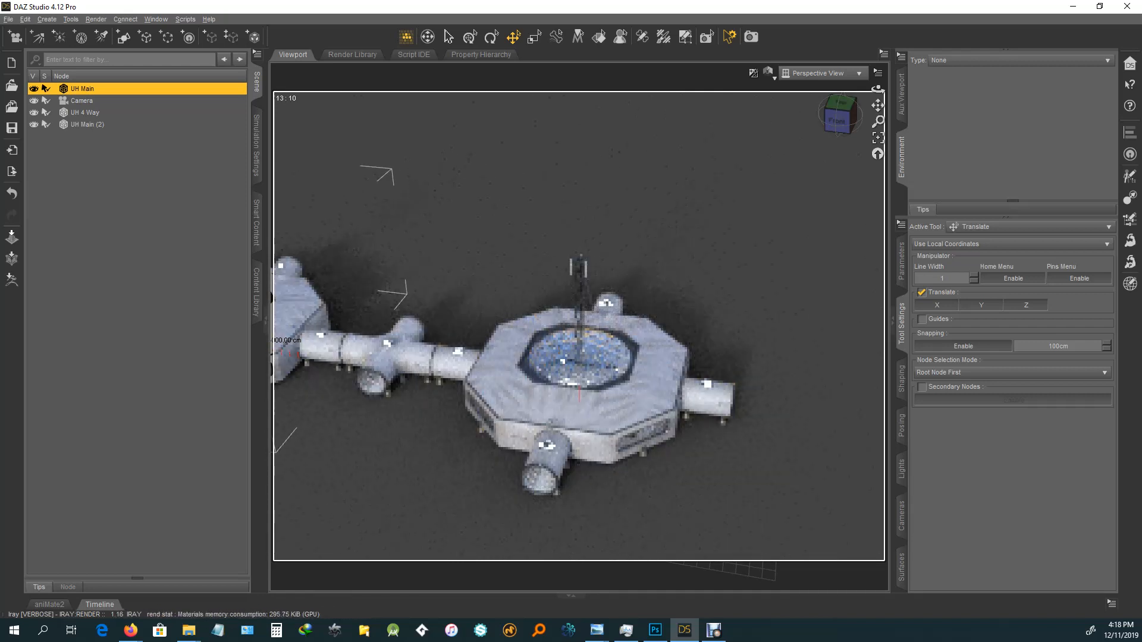
Step: Set Hide Antenna to 100% on the selected UH Main module
{"action": "mouse_move", "coordinate": [839, 116]}
{"action": "left_mouse_down"}
{"action": "mouse_move", "coordinate": [892, 142]}
{"action": "mouse_move", "coordinate": [879, 95]}
{"action": "mouse_move", "coordinate": [887, 81]}
{"action": "mouse_move", "coordinate": [878, 128]}
{"action": "mouse_move", "coordinate": [884, 105]}
{"action": "left_mouse_up"}
{"action": "scroll", "coordinate": [579, 326], "scroll_direction": "up", "scroll_amount": 8}
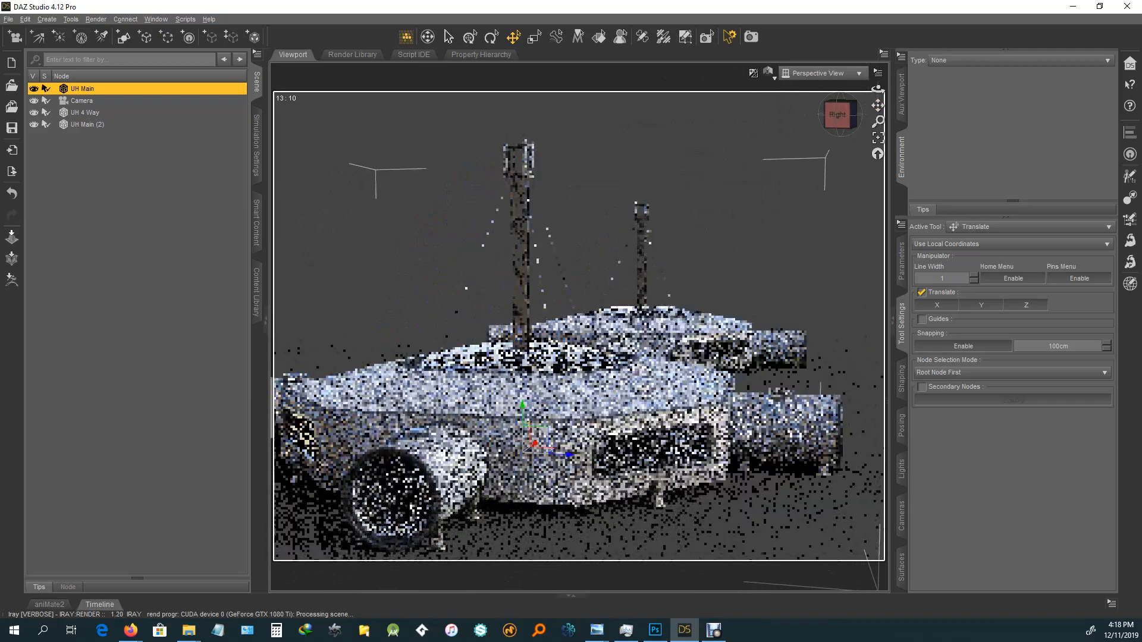
{"action": "scroll", "coordinate": [579, 326], "scroll_direction": "up", "scroll_amount": 6}
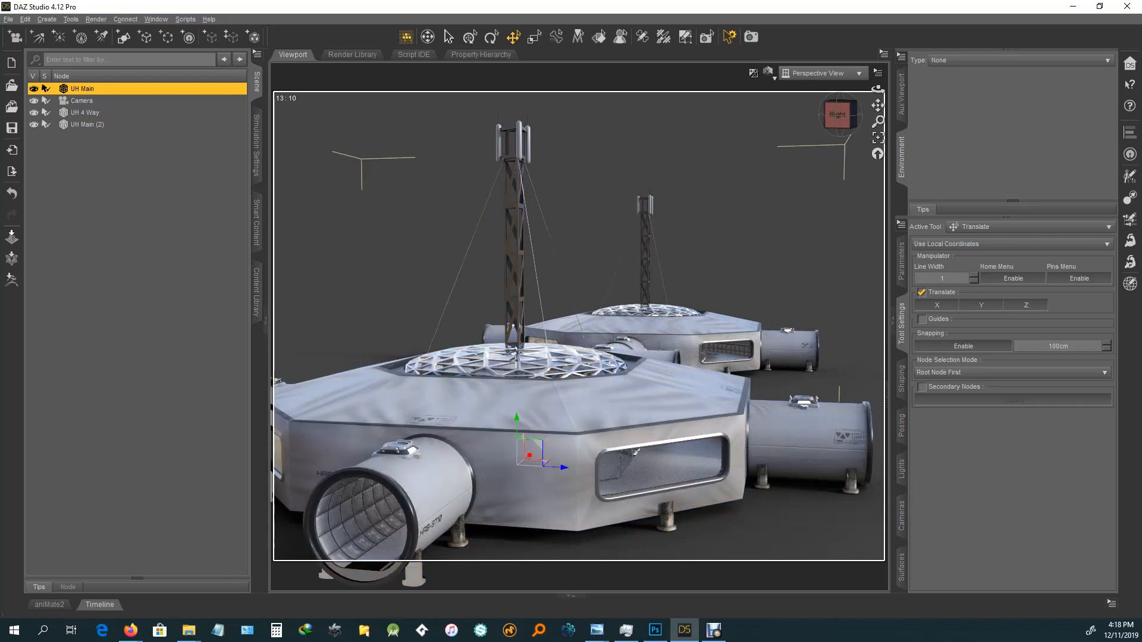
{"action": "left_click", "coordinate": [901, 379]}
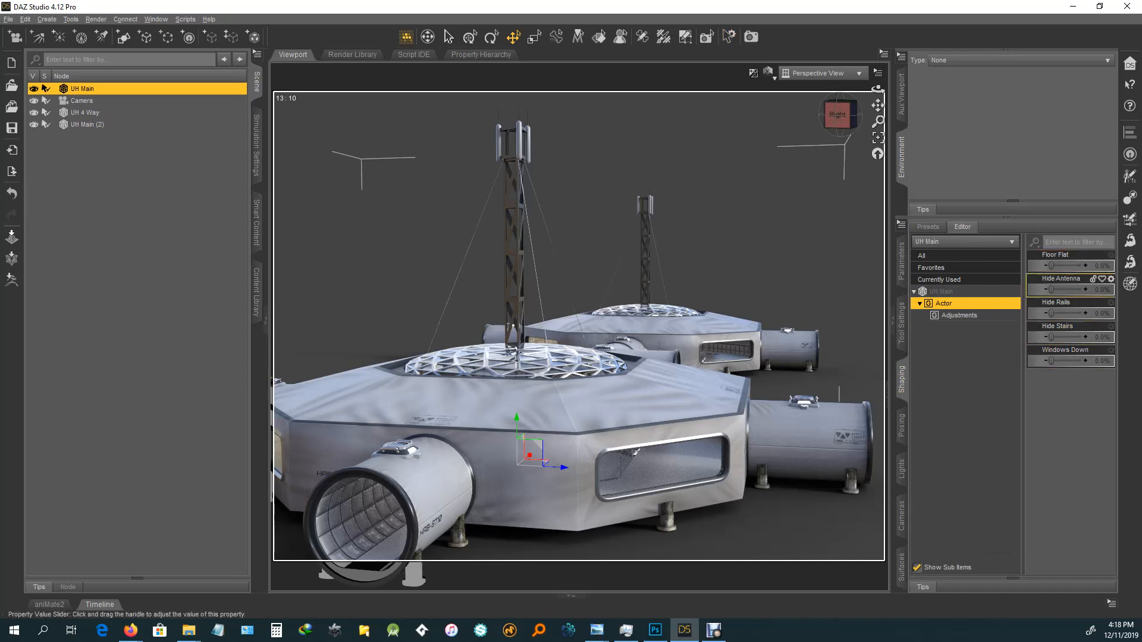
{"action": "left_click_drag", "start_coordinate": [1053, 290], "coordinate": [1082, 289]}
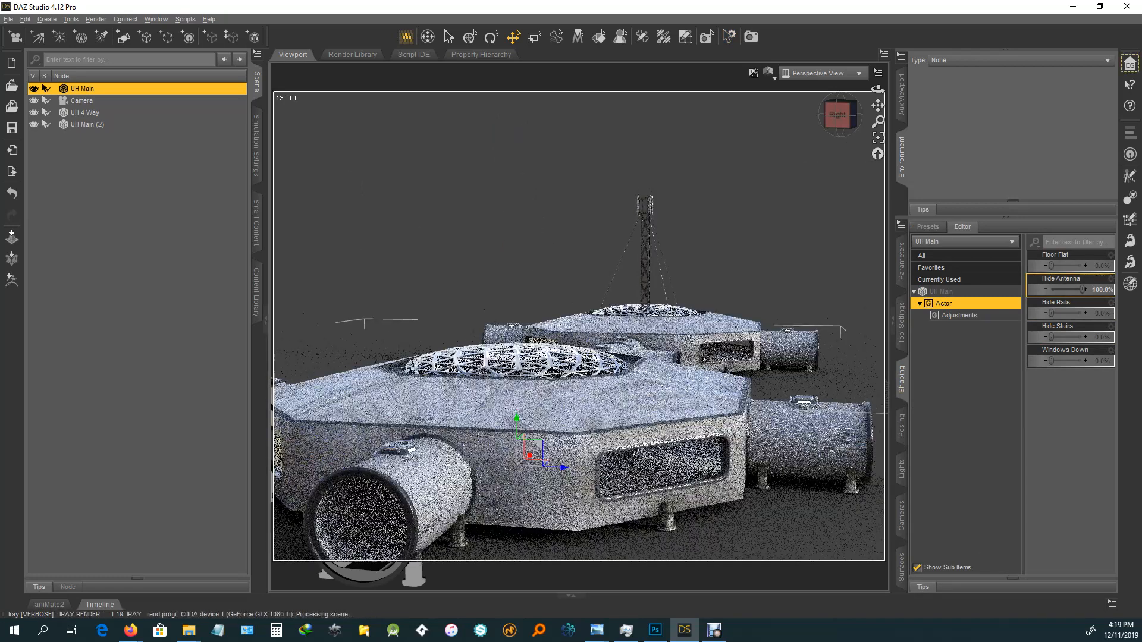
Step: Bring the view inside the UH Main module and set Hide Rails and Hide Stairs to 100%
{"action": "left_click", "coordinate": [839, 113]}
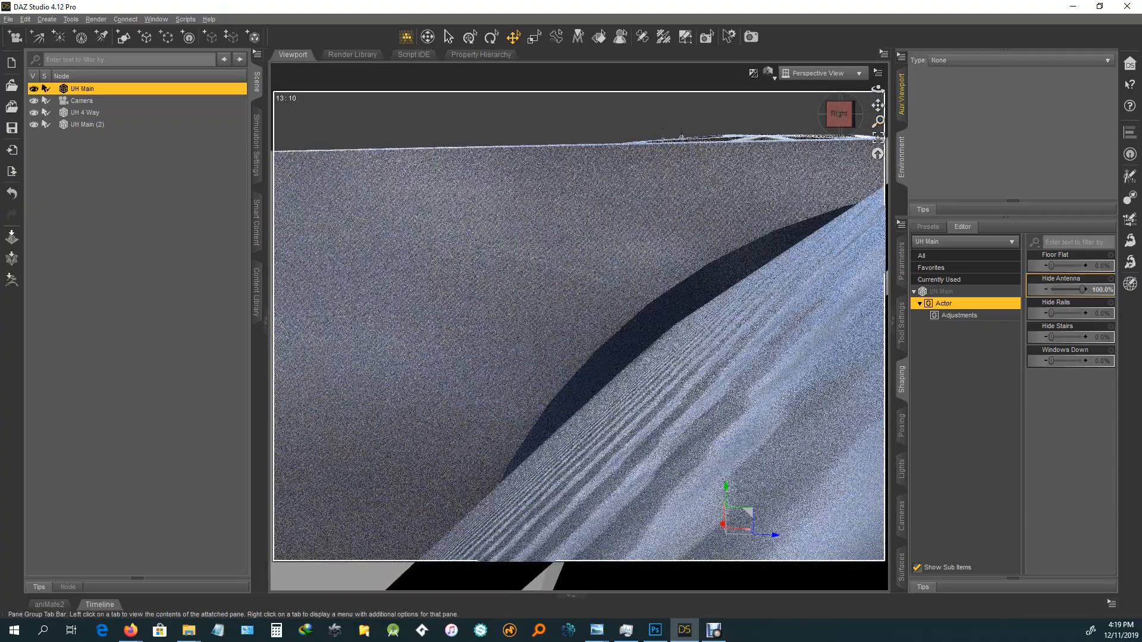
{"action": "mouse_move", "coordinate": [878, 105]}
{"action": "left_mouse_down"}
{"action": "mouse_move", "coordinate": [869, 83]}
{"action": "mouse_move", "coordinate": [797, 37]}
{"action": "mouse_move", "coordinate": [777, 1]}
{"action": "mouse_move", "coordinate": [809, 6]}
{"action": "left_mouse_up"}
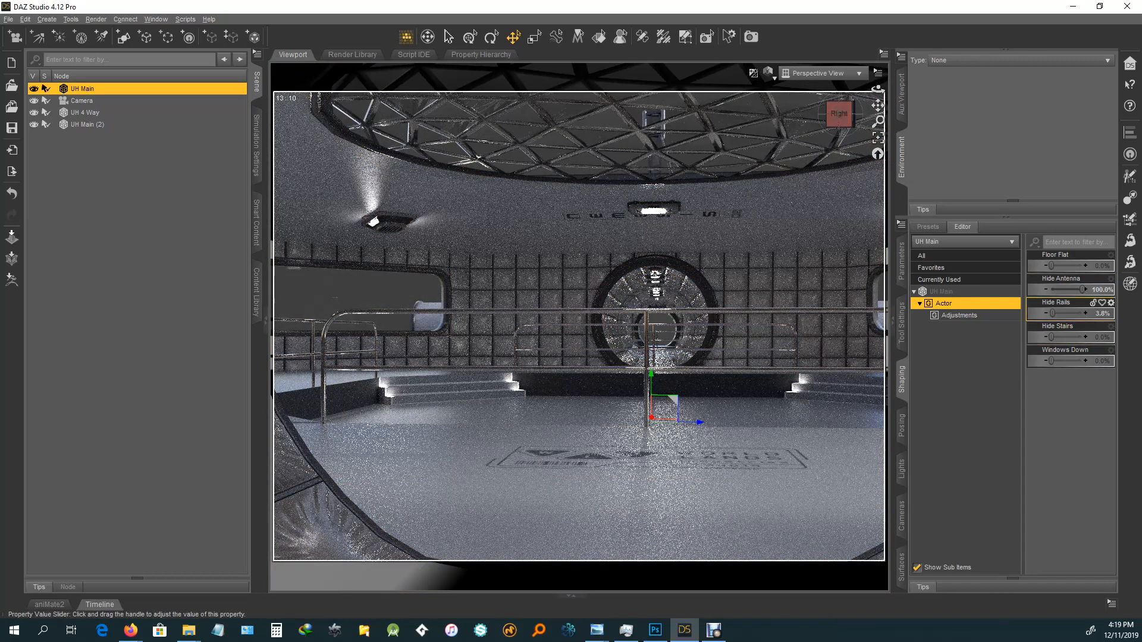
{"action": "left_click_drag", "start_coordinate": [1052, 313], "coordinate": [1084, 313]}
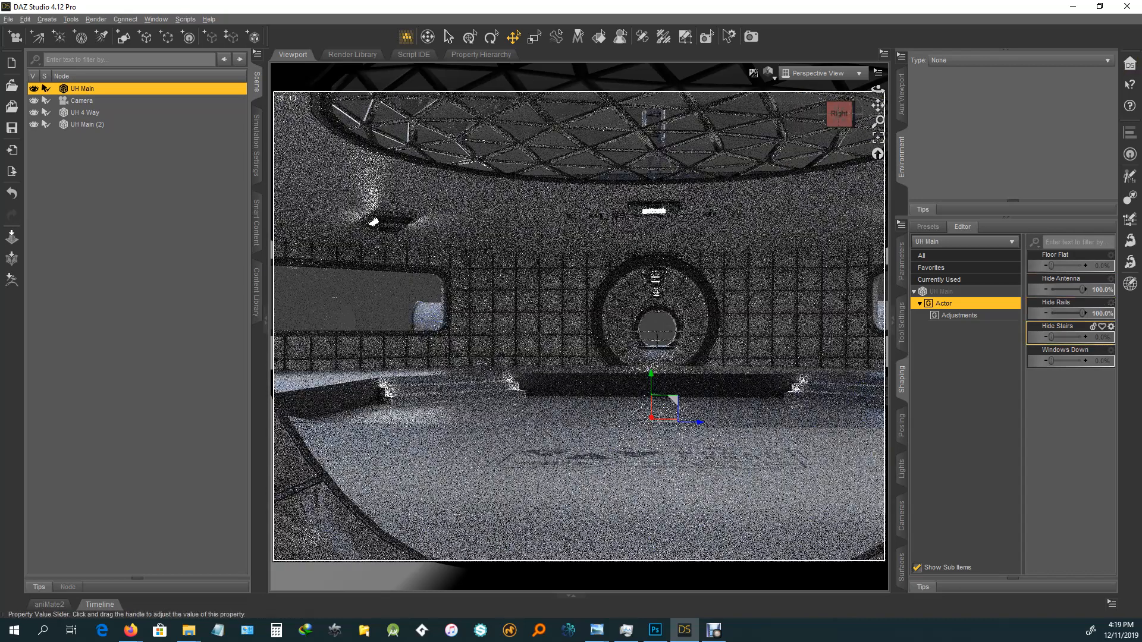
{"action": "left_click_drag", "start_coordinate": [1051, 337], "coordinate": [1084, 337]}
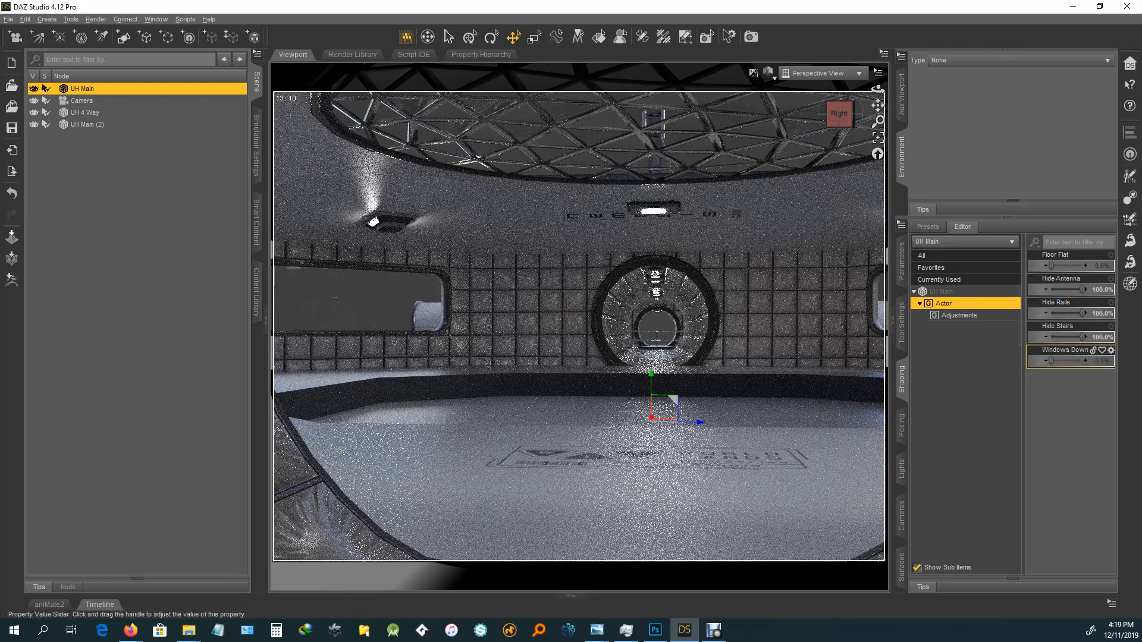
Step: Set Floor Flat to 100% on the UH Main module and view the levelled interior floor
{"action": "left_click_drag", "start_coordinate": [1051, 266], "coordinate": [1084, 266]}
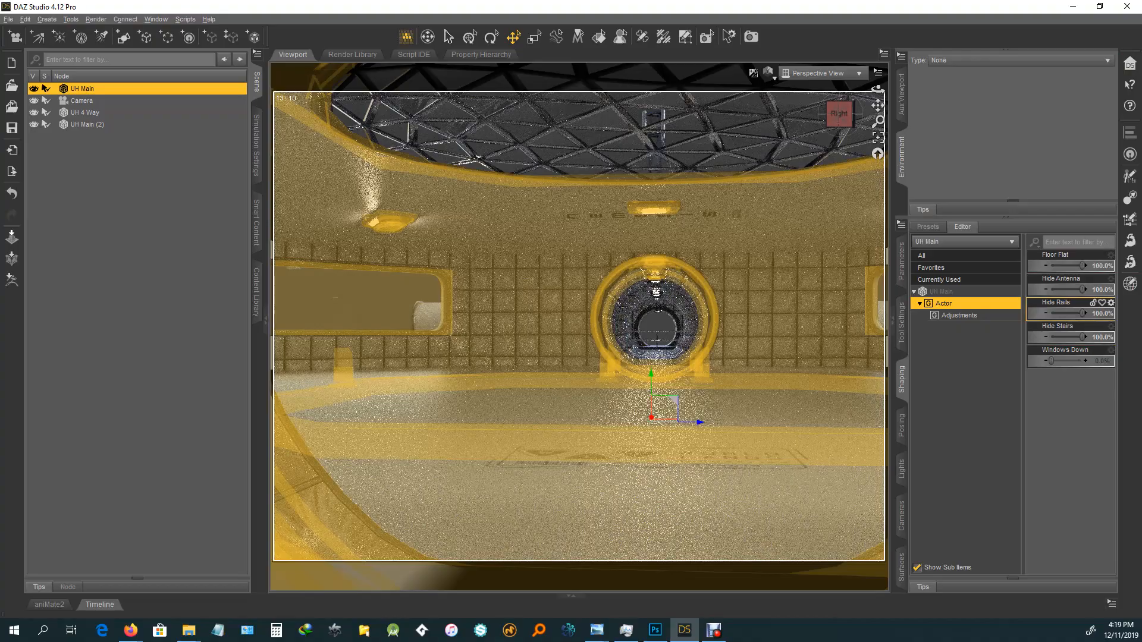
{"action": "left_click_drag", "start_coordinate": [839, 115], "coordinate": [840, 114]}
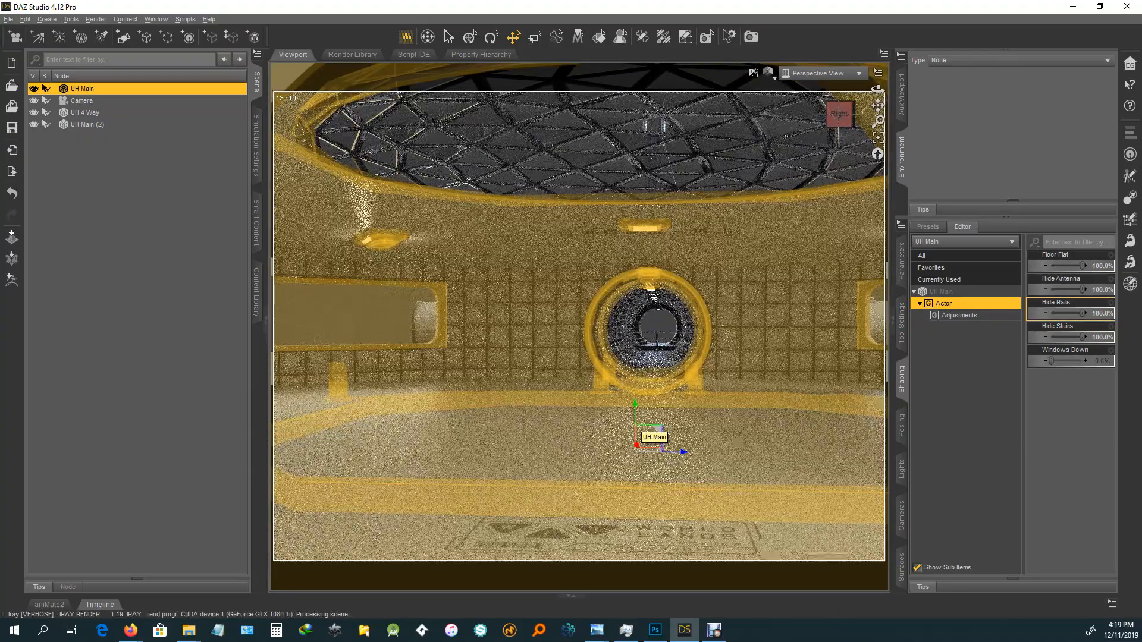
{"action": "scroll", "coordinate": [641, 422], "scroll_direction": "up", "scroll_amount": 2}
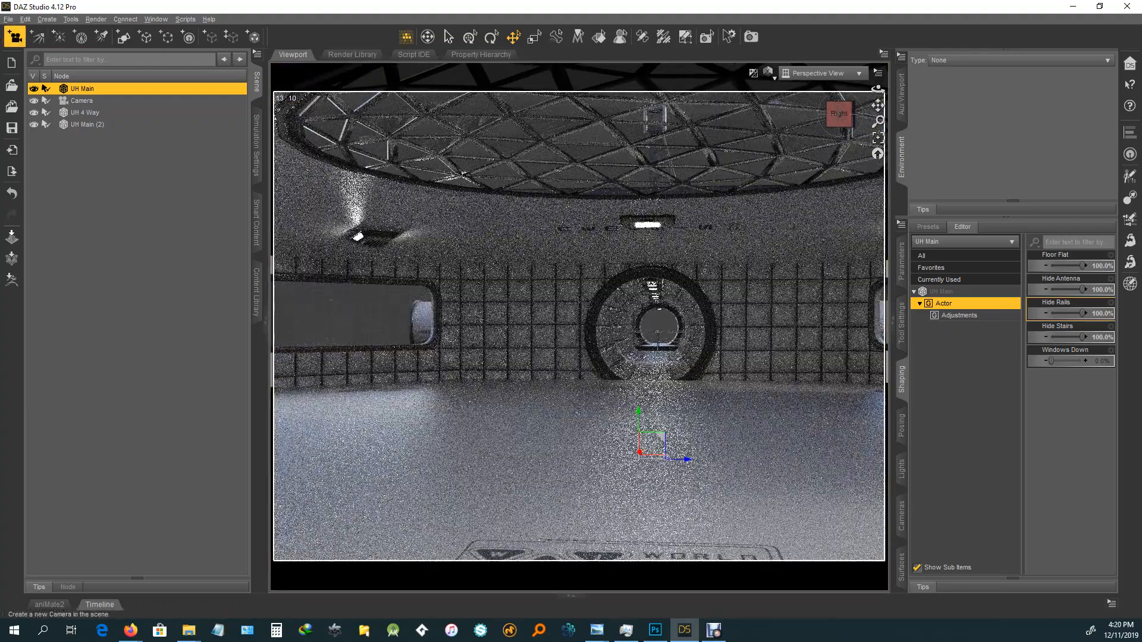
Step: Create a new camera with both name and label set to Camera Right, copying the active Perspective View
{"action": "left_click", "coordinate": [15, 37]}
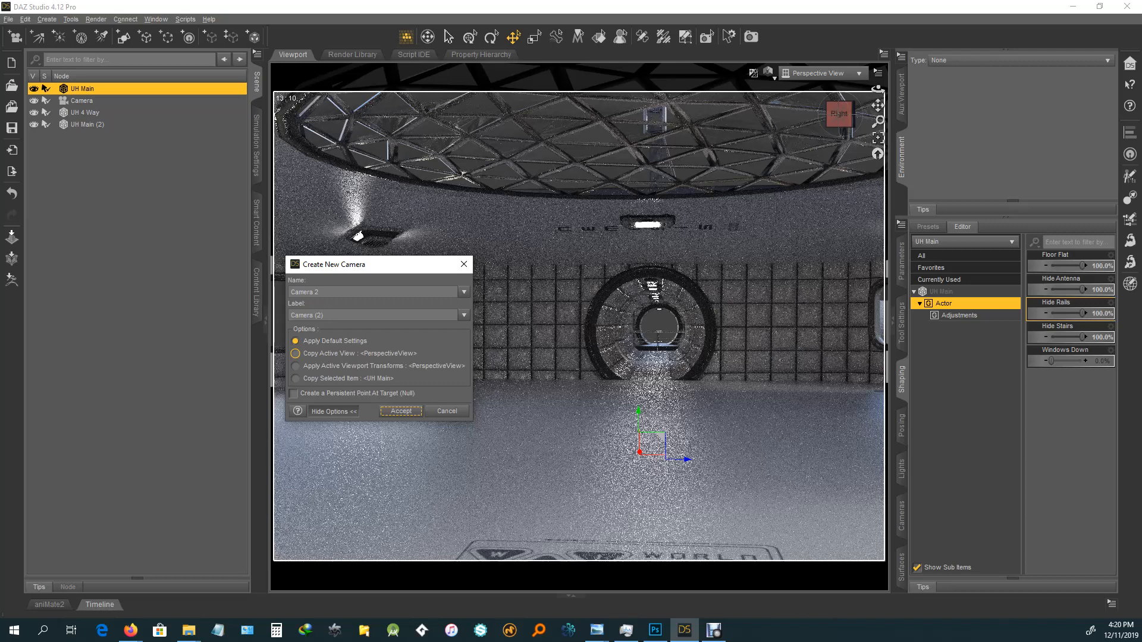
{"action": "left_click", "coordinate": [295, 353]}
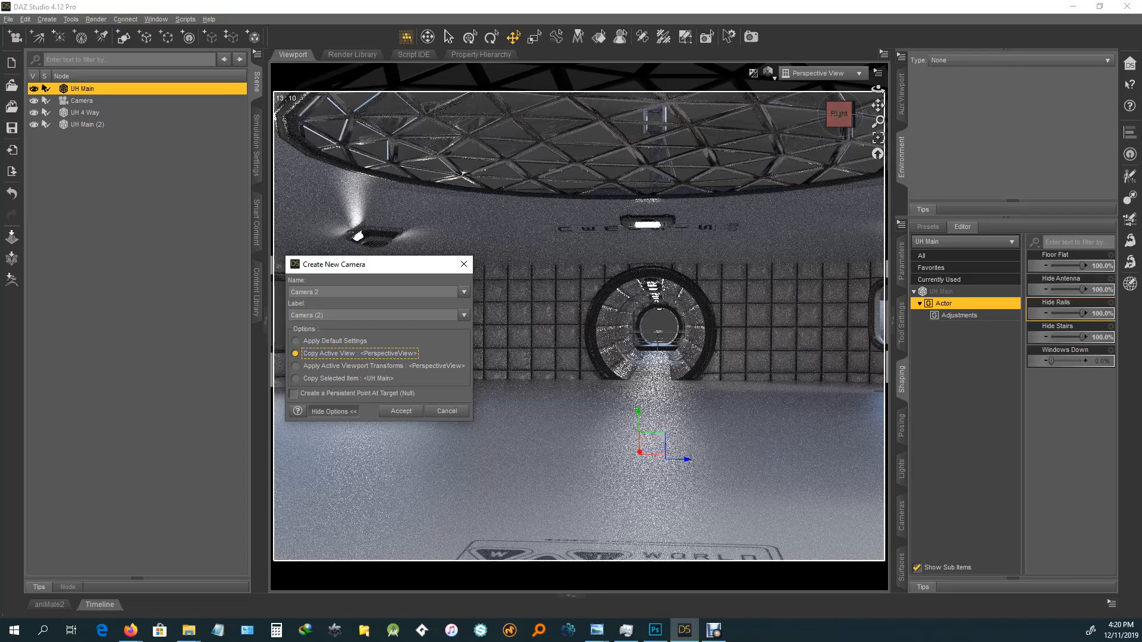
{"action": "left_click", "coordinate": [316, 292]}
{"action": "double_click", "coordinate": [316, 292]}
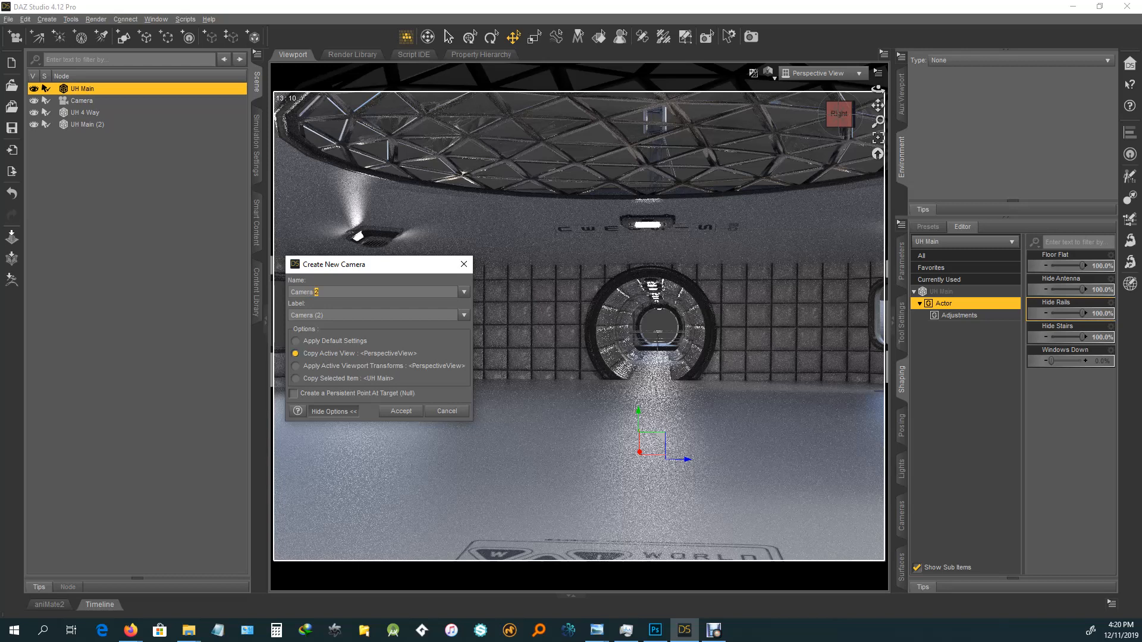
{"action": "type", "text": "R"}
{"action": "key", "text": "shift+Left"}
{"action": "key", "text": "shift+Left"}
{"action": "key", "text": "shift+Left"}
{"action": "key", "text": "shift+Left"}
{"action": "key", "text": "shift+Left"}
{"action": "double_click", "coordinate": [320, 315]}
{"action": "key", "text": "ctrl+v"}
{"action": "left_click", "coordinate": [401, 411]}
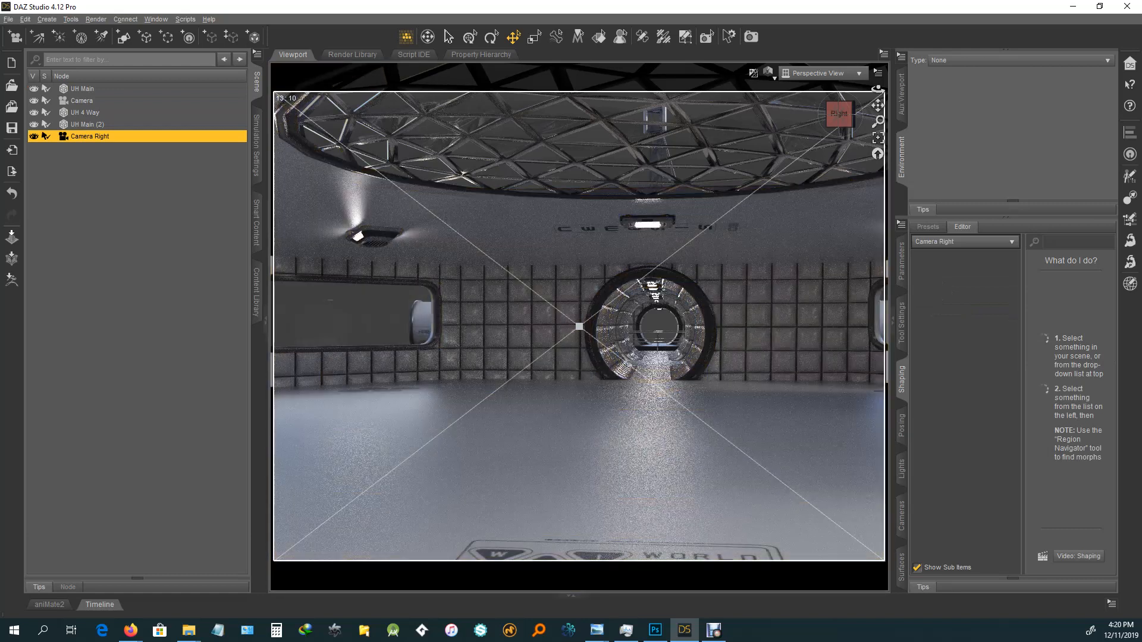
Step: Return to an exterior overview of the habitat and load the UH Straight prop from the Universal Habitat props
{"action": "left_click", "coordinate": [81, 100]}
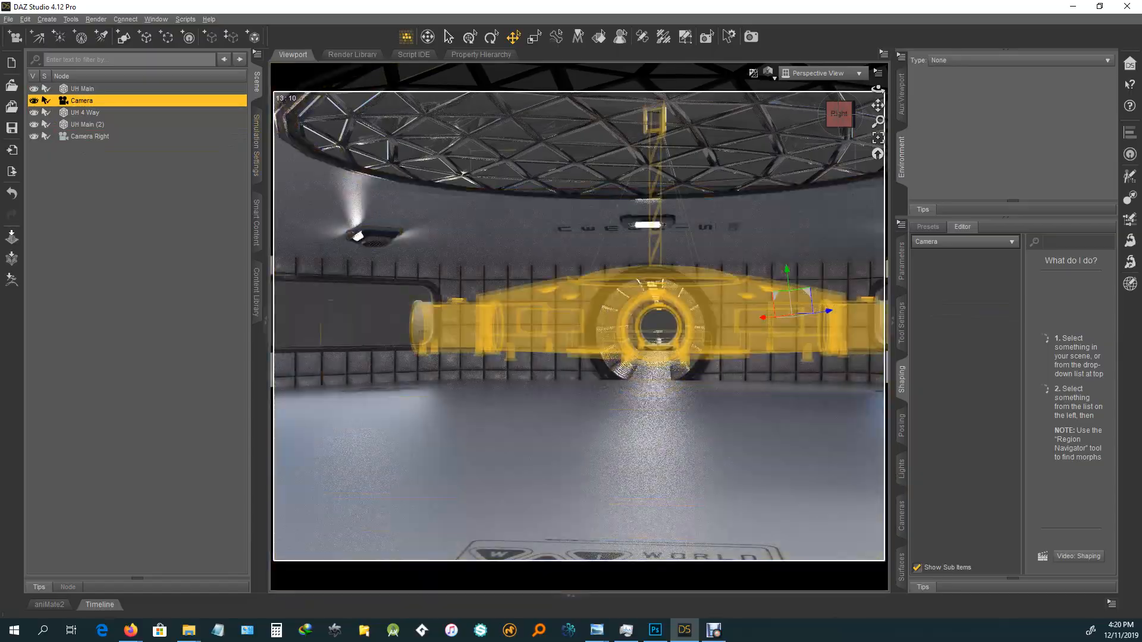
{"action": "scroll", "coordinate": [656, 334], "scroll_direction": "down", "scroll_amount": 3}
{"action": "scroll", "coordinate": [650, 291], "scroll_direction": "up", "scroll_amount": 5}
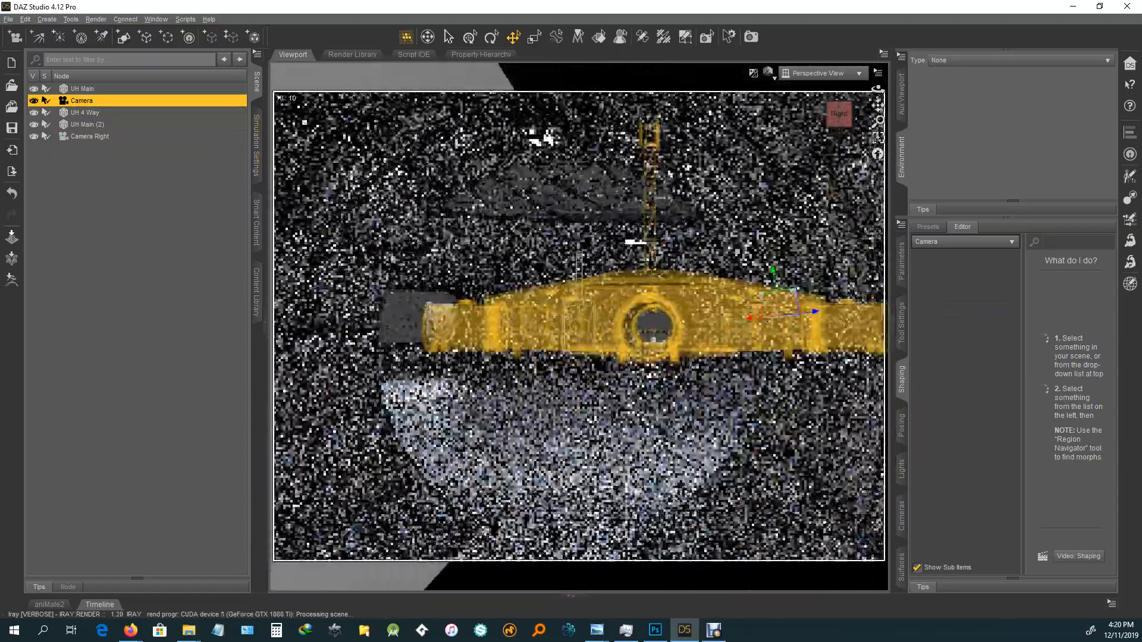
{"action": "scroll", "coordinate": [649, 291], "scroll_direction": "up", "scroll_amount": 5}
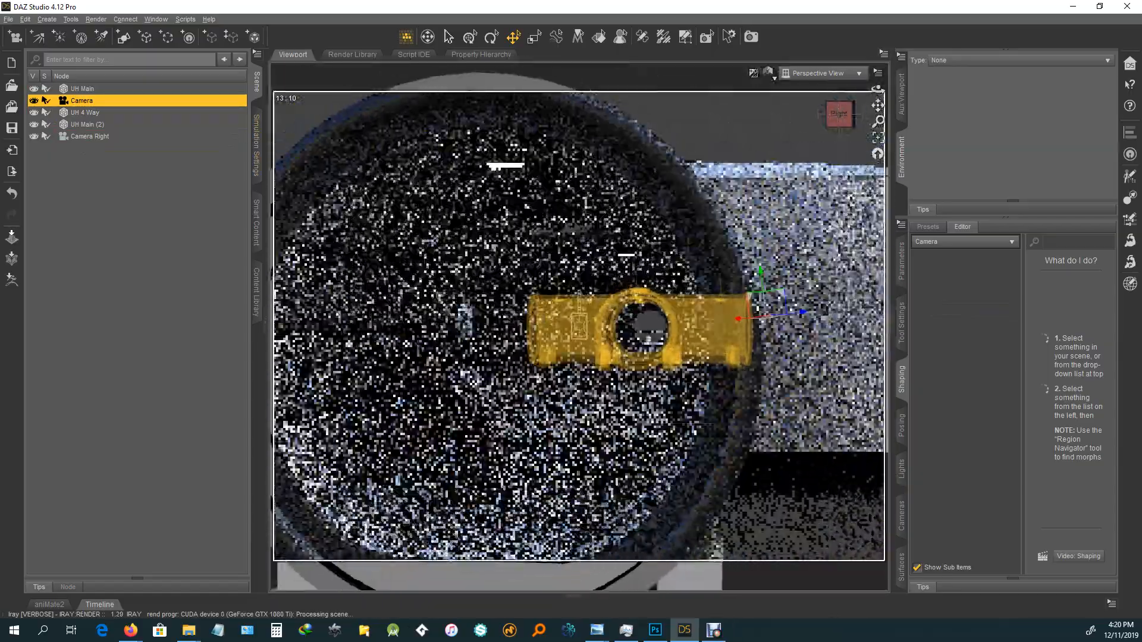
{"action": "scroll", "coordinate": [649, 291], "scroll_direction": "down", "scroll_amount": 4}
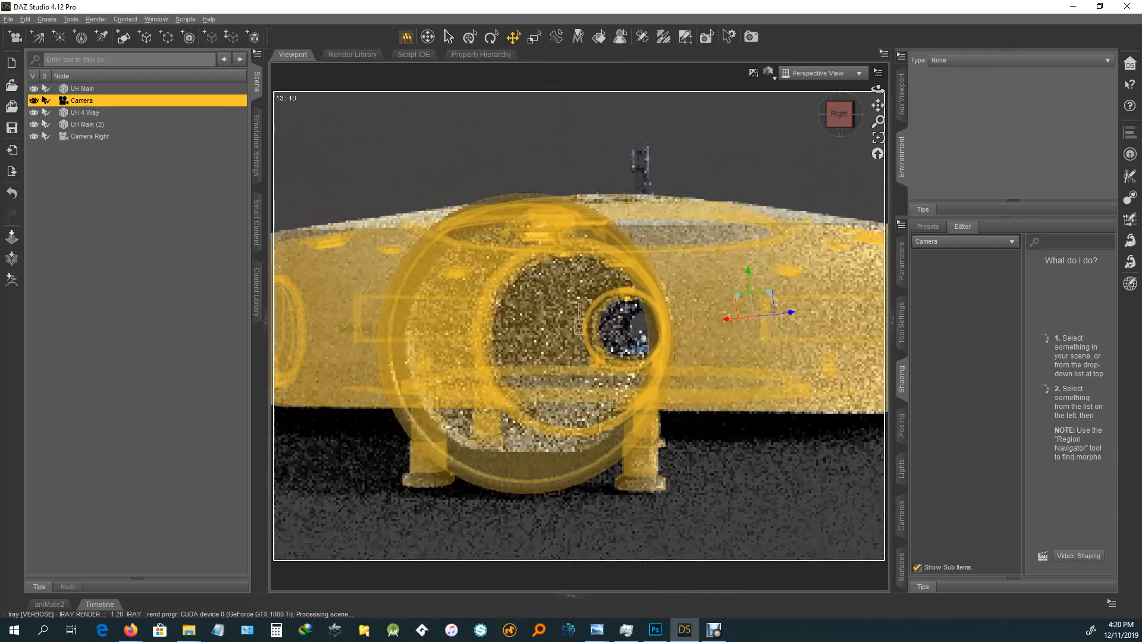
{"action": "left_click_drag", "start_coordinate": [839, 114], "coordinate": [798, 130]}
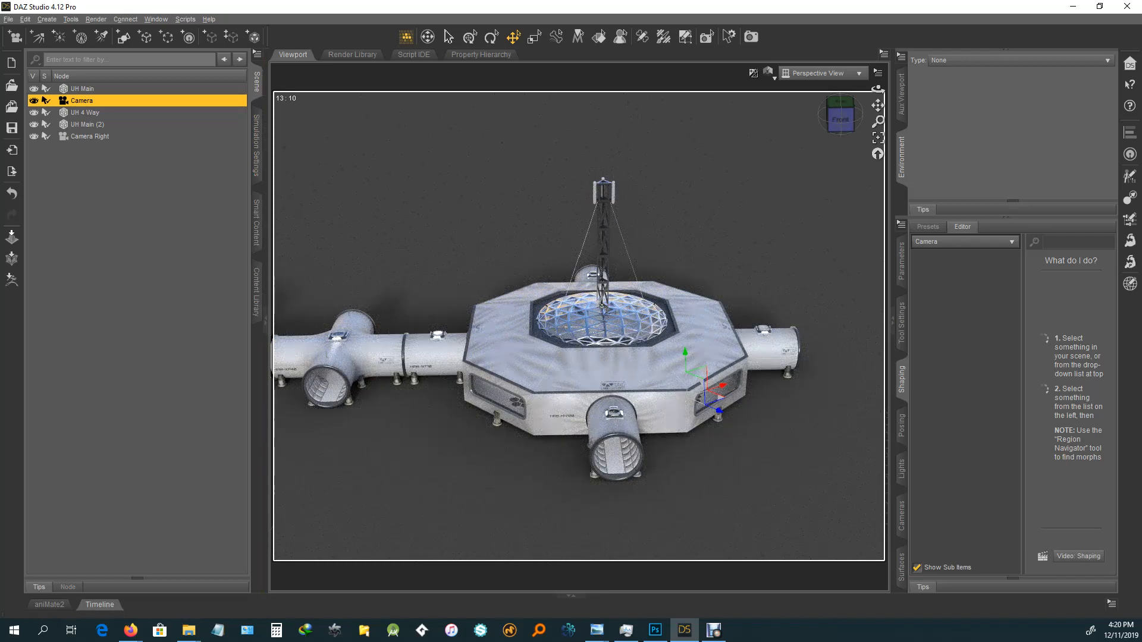
{"action": "left_click", "coordinate": [257, 292]}
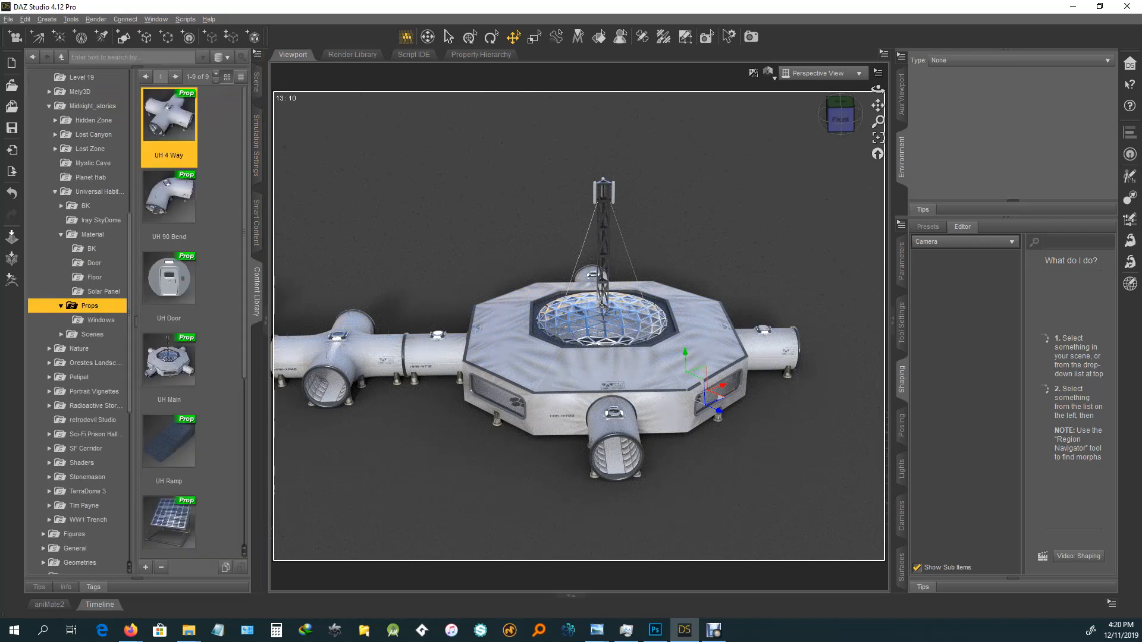
{"action": "scroll", "coordinate": [169, 321], "scroll_direction": "down", "scroll_amount": 5}
{"action": "double_click", "coordinate": [169, 428]}
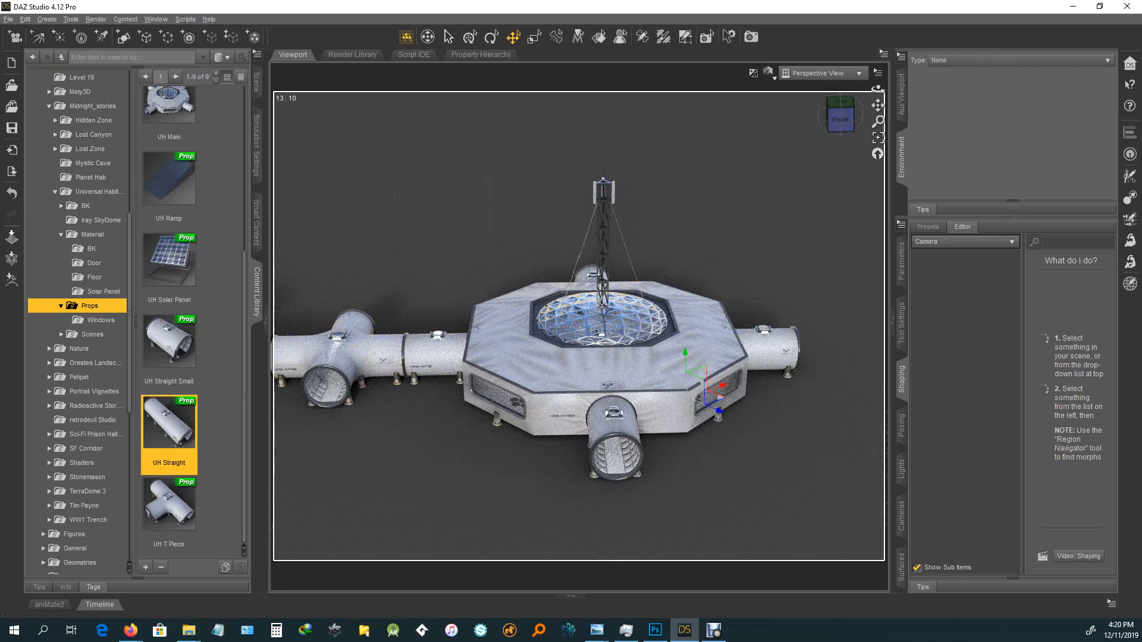
Step: Select UH Straight and move it out of the main module to the open ground in front of UH 4 Way
{"action": "left_click", "coordinate": [257, 82]}
{"action": "left_click", "coordinate": [88, 148]}
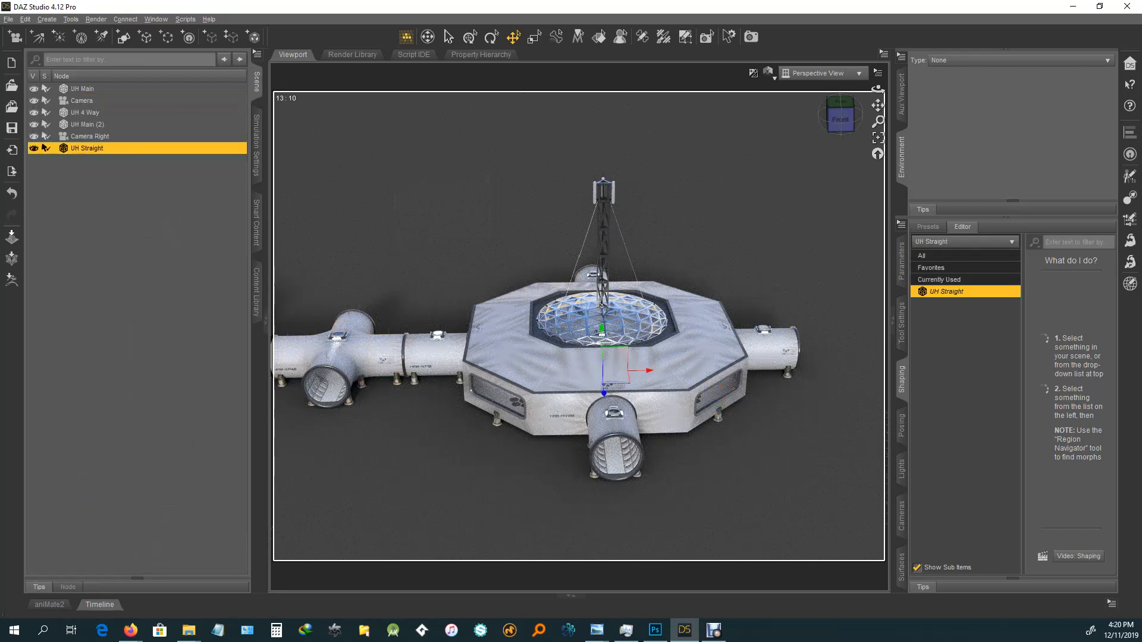
{"action": "left_click_drag", "start_coordinate": [619, 421], "coordinate": [418, 492]}
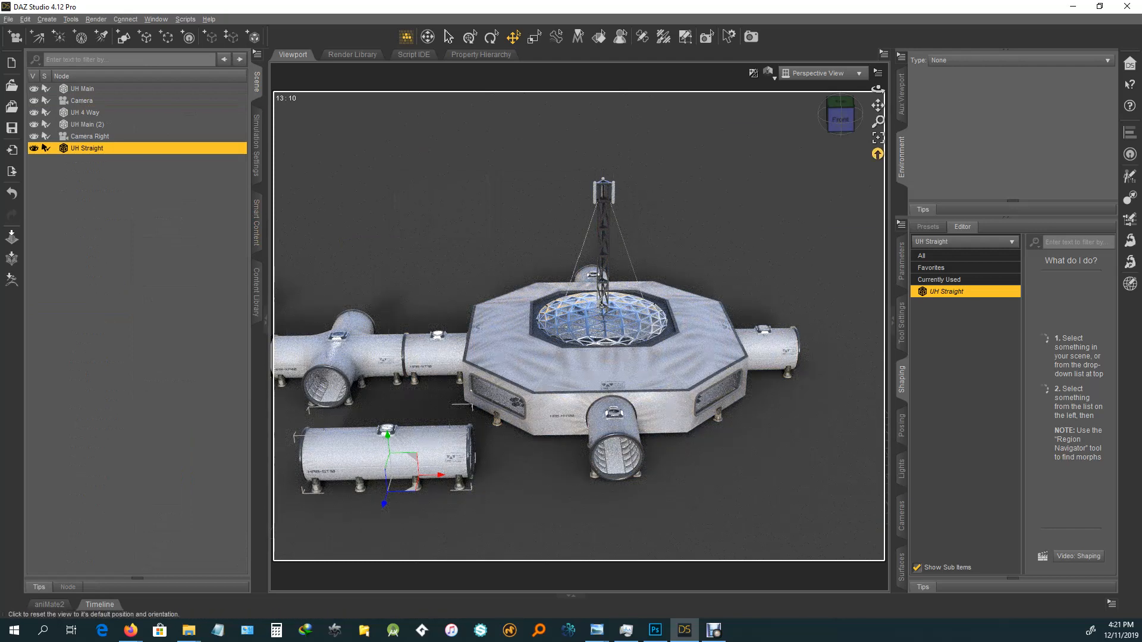
Step: Rotate UH Straight a quarter turn about the vertical axis and join it to the front opening of UH 4 Way
{"action": "left_click", "coordinate": [491, 37]}
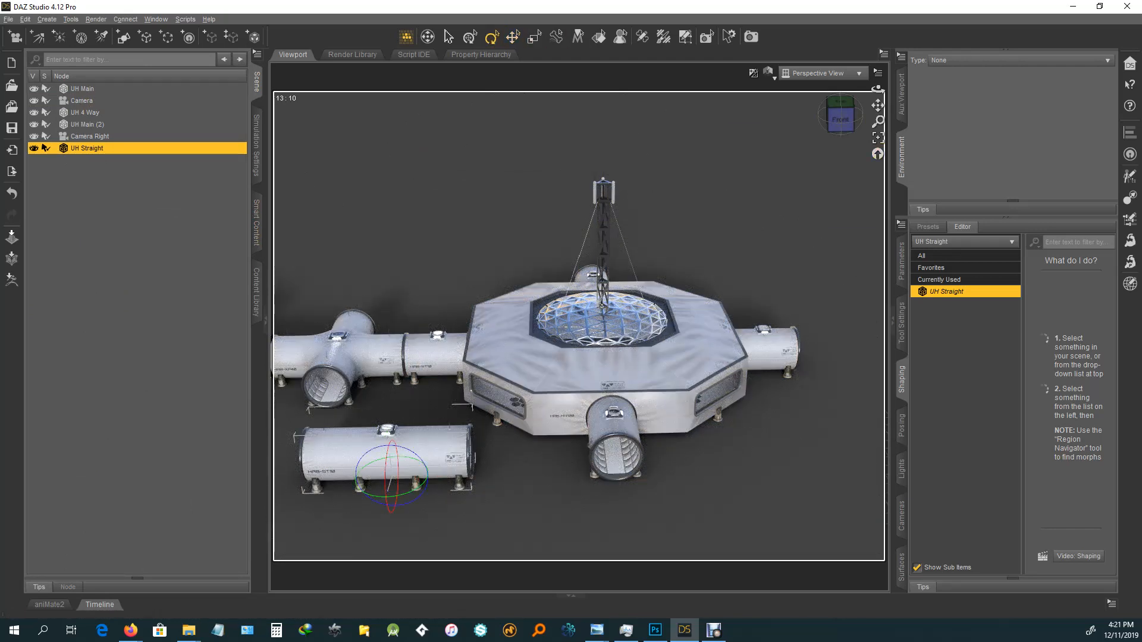
{"action": "left_click_drag", "start_coordinate": [388, 497], "coordinate": [356, 477]}
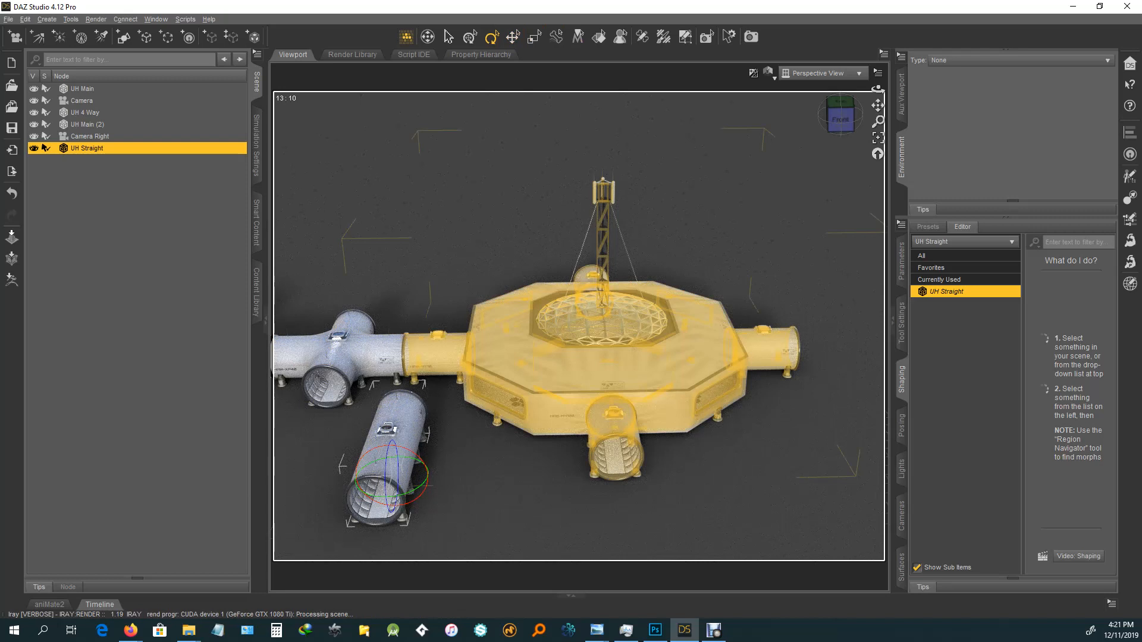
{"action": "left_click", "coordinate": [512, 36]}
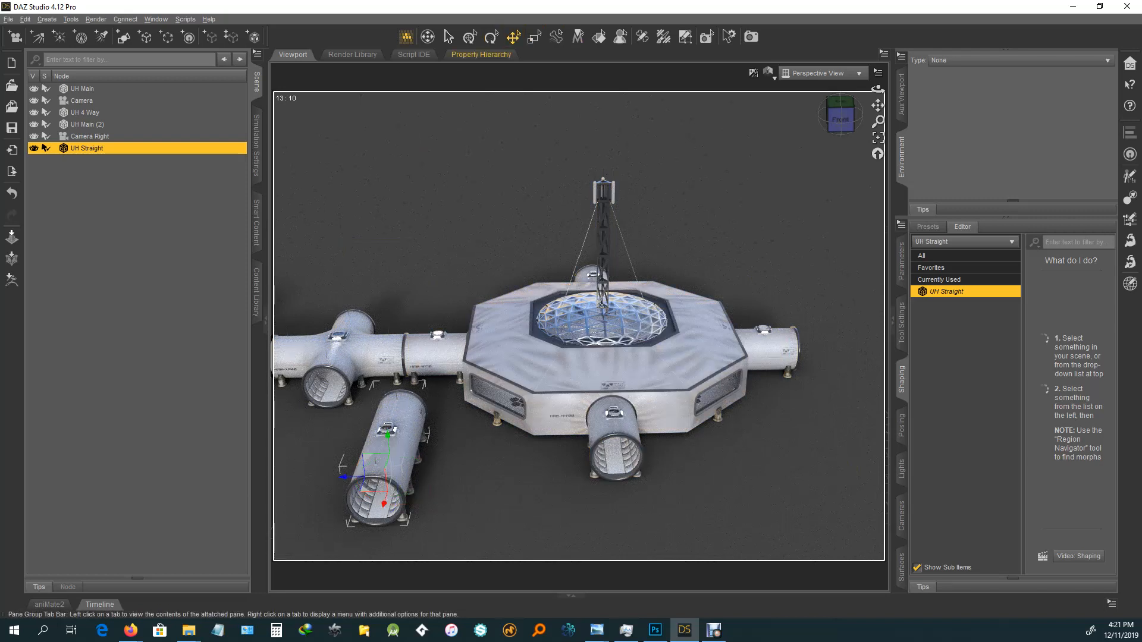
{"action": "left_click_drag", "start_coordinate": [365, 490], "coordinate": [335, 481]}
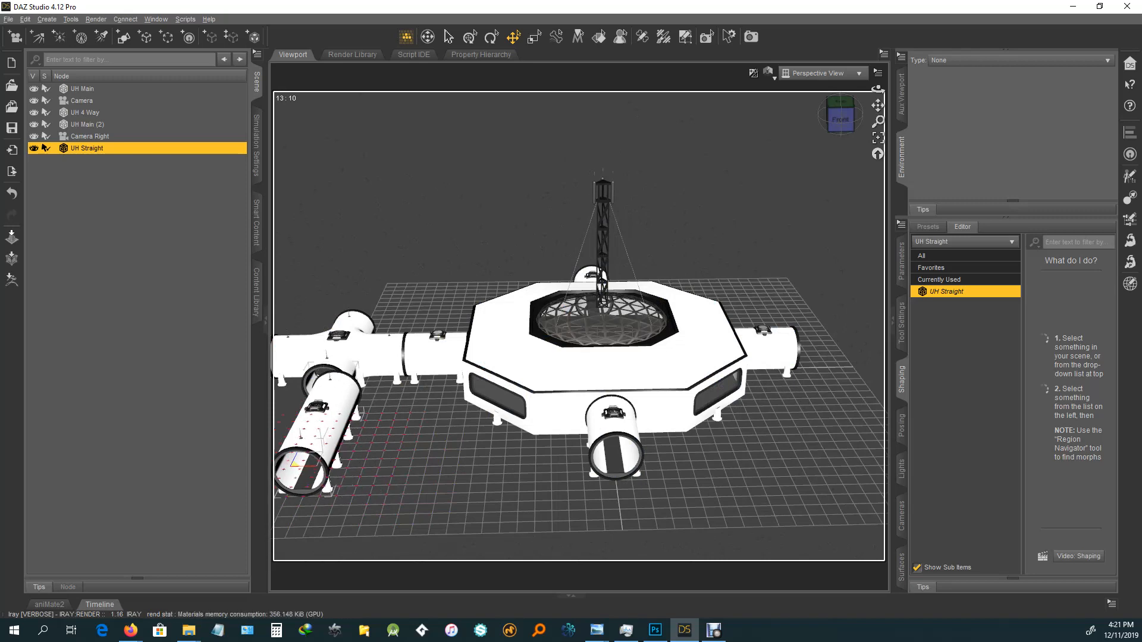
{"action": "left_click_drag", "start_coordinate": [310, 466], "coordinate": [283, 457]}
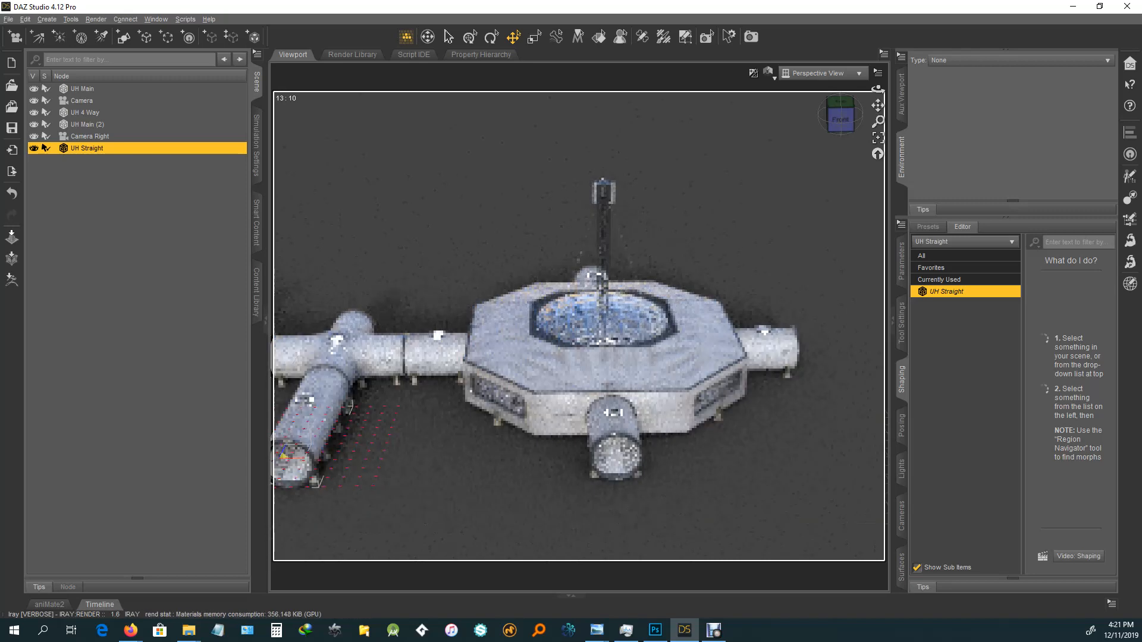
Step: Duplicate UH Straight and move the selected tube to the opposite, rear opening of UH 4 Way
{"action": "left_click_drag", "start_coordinate": [840, 119], "coordinate": [804, 124]}
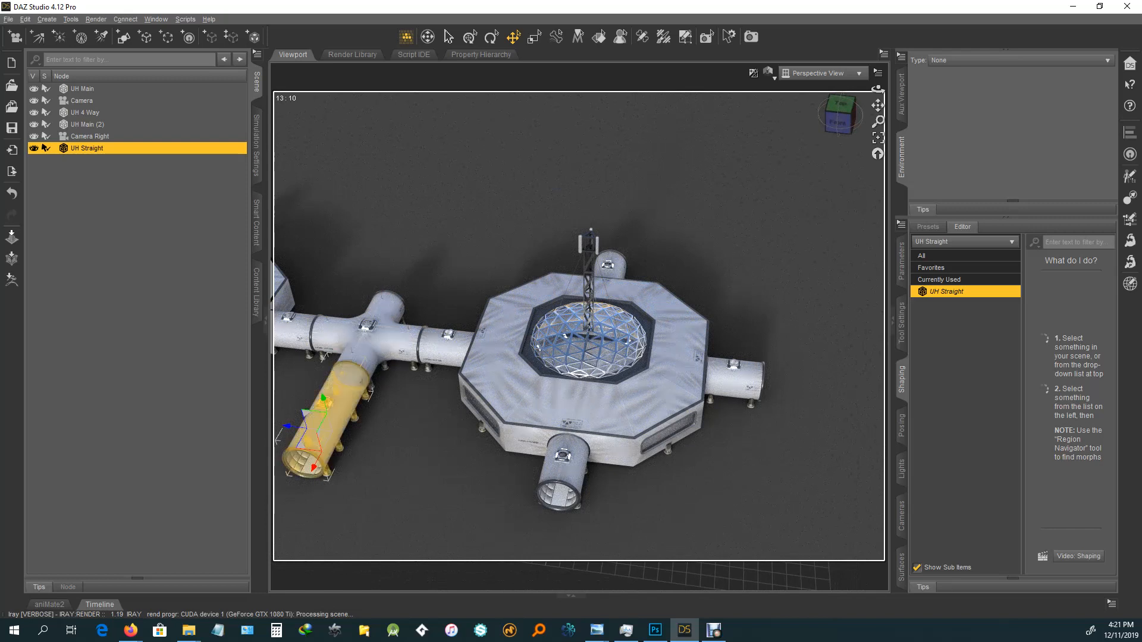
{"action": "key", "text": "ctrl+d"}
{"action": "left_click_drag", "start_coordinate": [347, 429], "coordinate": [400, 306]}
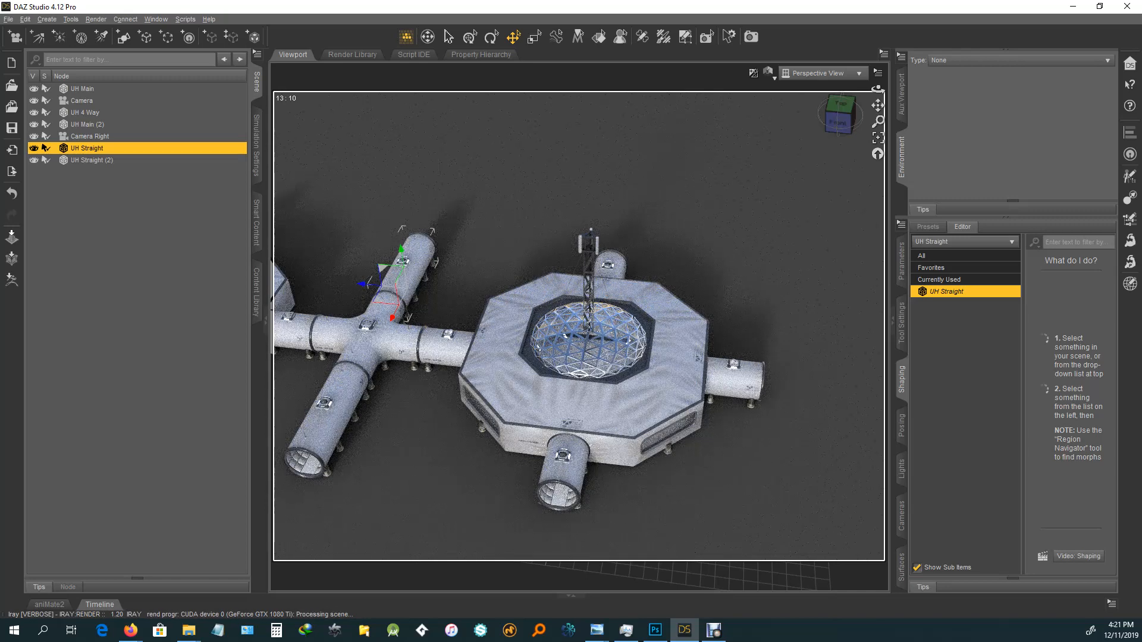
{"action": "left_click", "coordinate": [837, 122]}
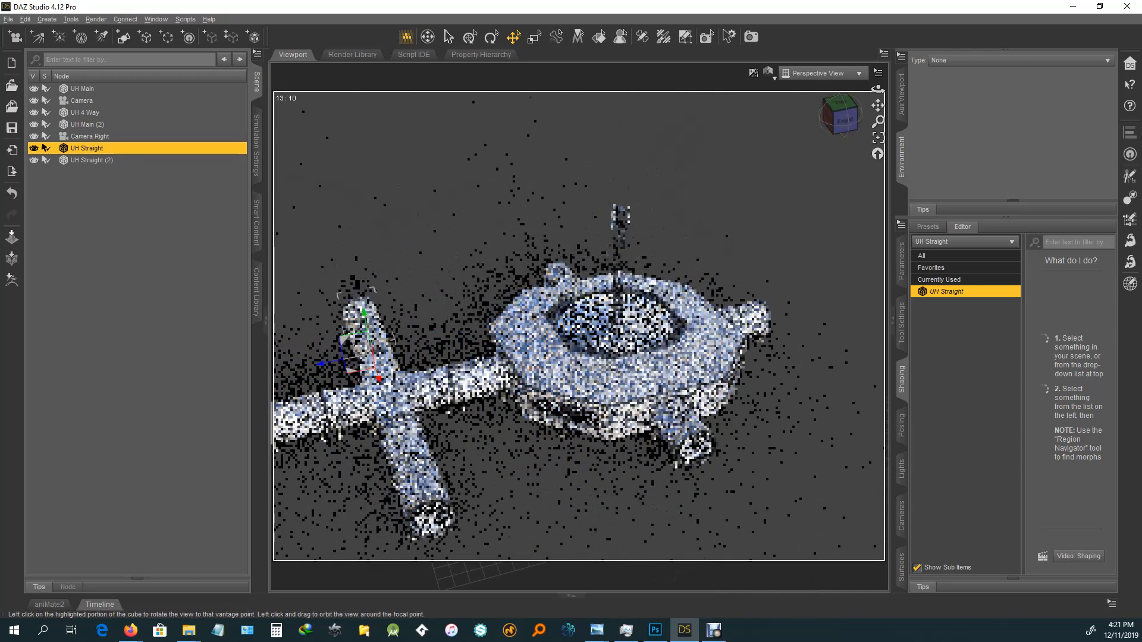
{"action": "mouse_move", "coordinate": [838, 120]}
{"action": "left_mouse_down"}
{"action": "mouse_move", "coordinate": [741, 118]}
{"action": "mouse_move", "coordinate": [812, 142]}
{"action": "mouse_move", "coordinate": [836, 131]}
{"action": "left_mouse_up"}
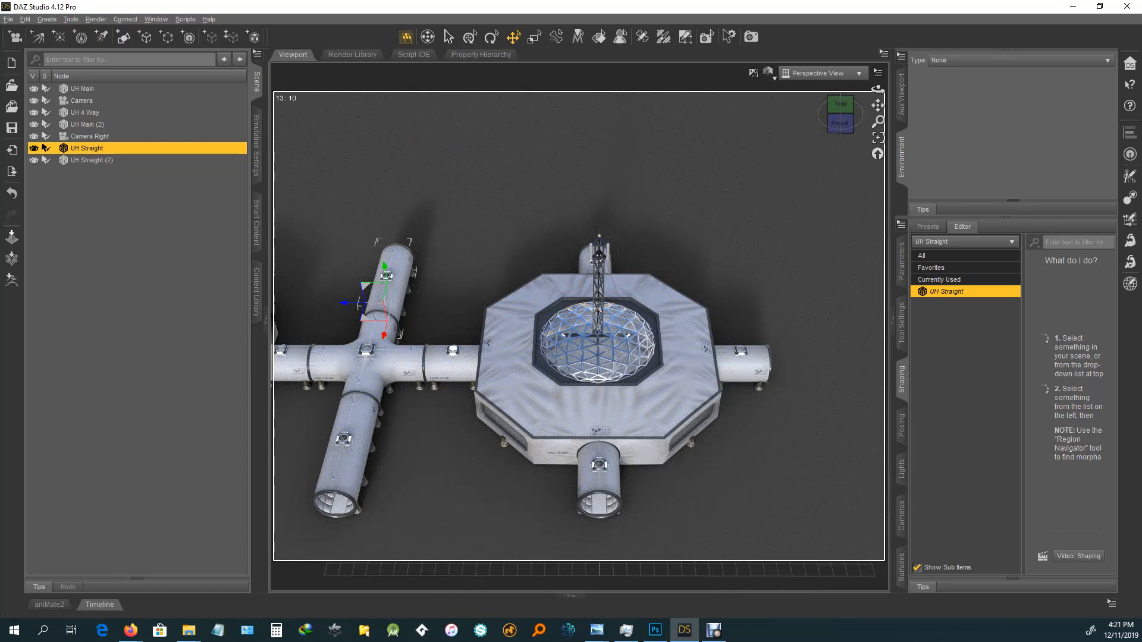
Step: Open the interface customization settings and select the Duplicate Node(s) action among the Edit actions
{"action": "key", "text": "F3"}
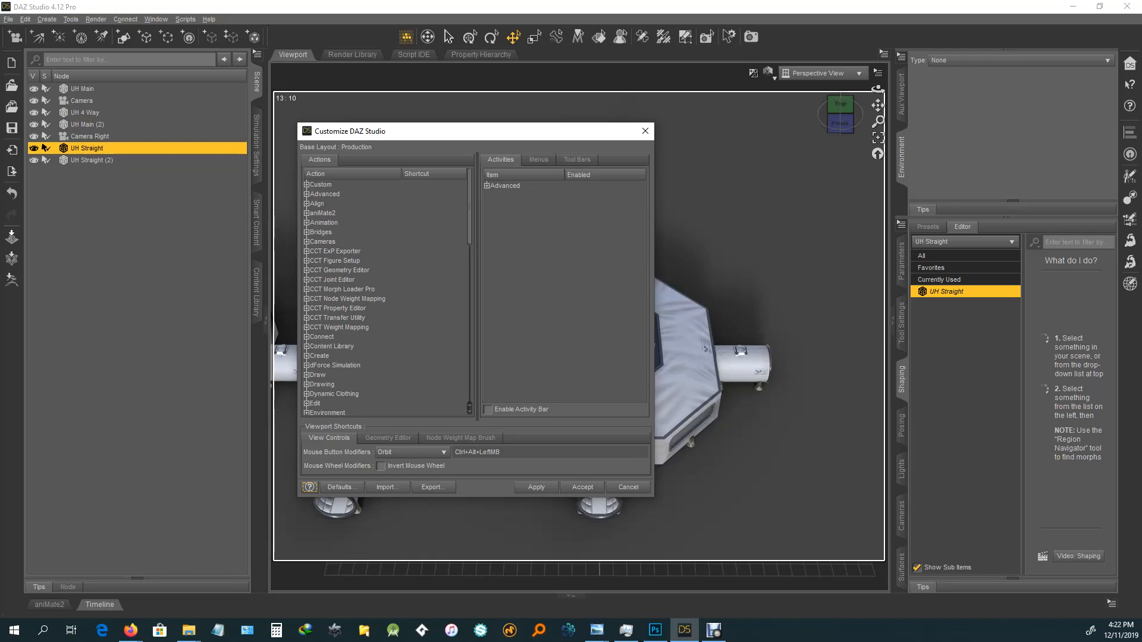
{"action": "left_click", "coordinate": [539, 159]}
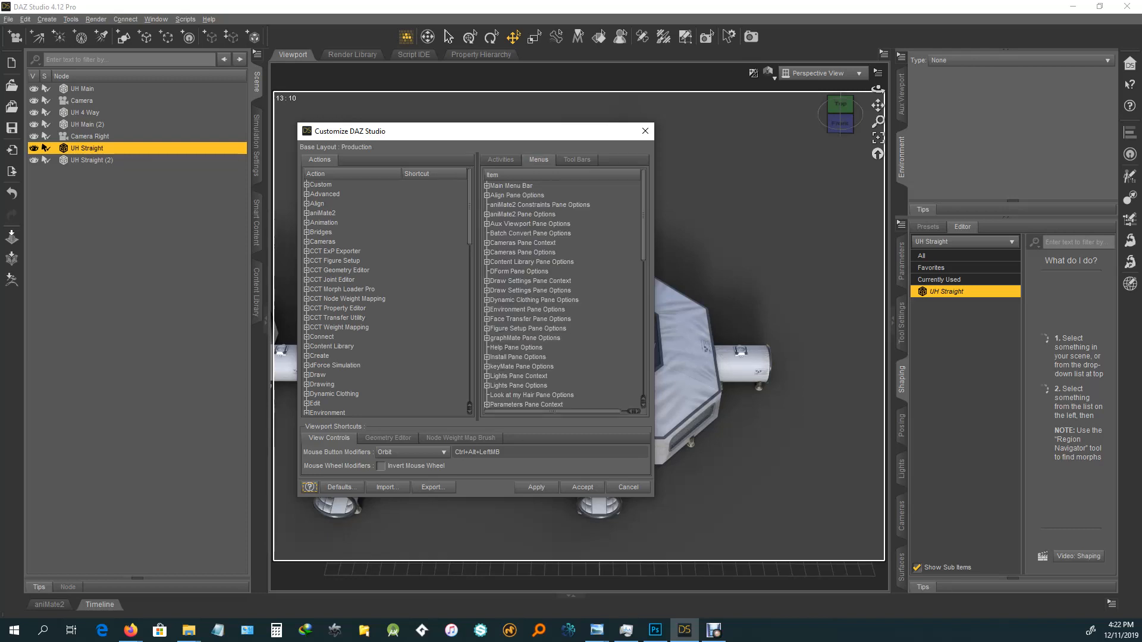
{"action": "left_click", "coordinate": [500, 159]}
{"action": "left_click", "coordinate": [487, 185]}
{"action": "left_click", "coordinate": [486, 185]}
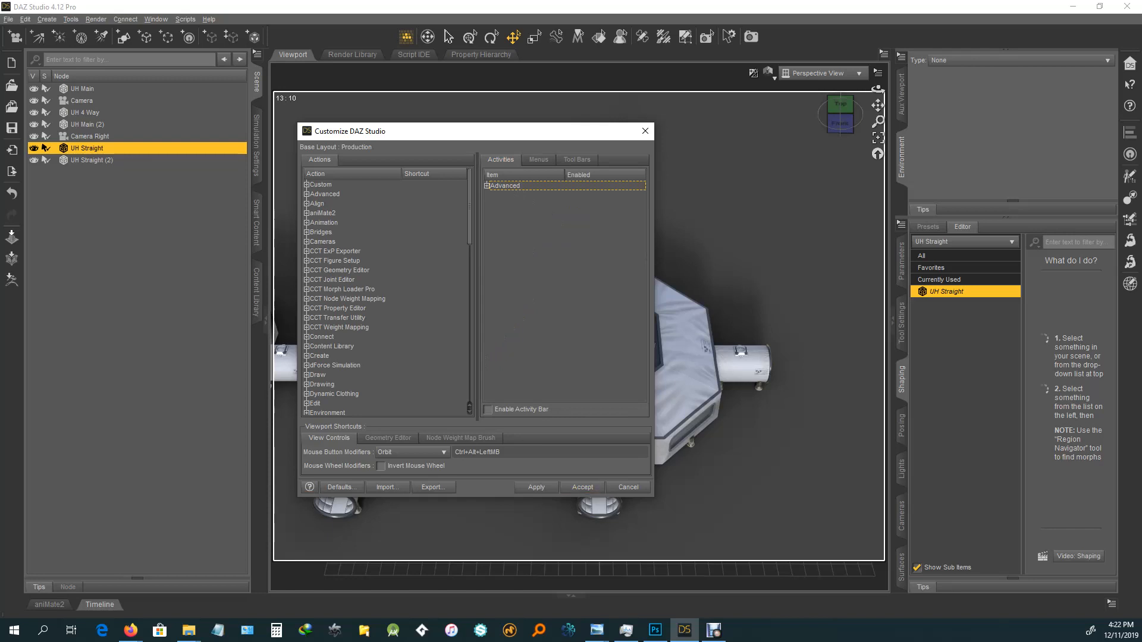
{"action": "scroll", "coordinate": [387, 297], "scroll_direction": "down", "scroll_amount": 5}
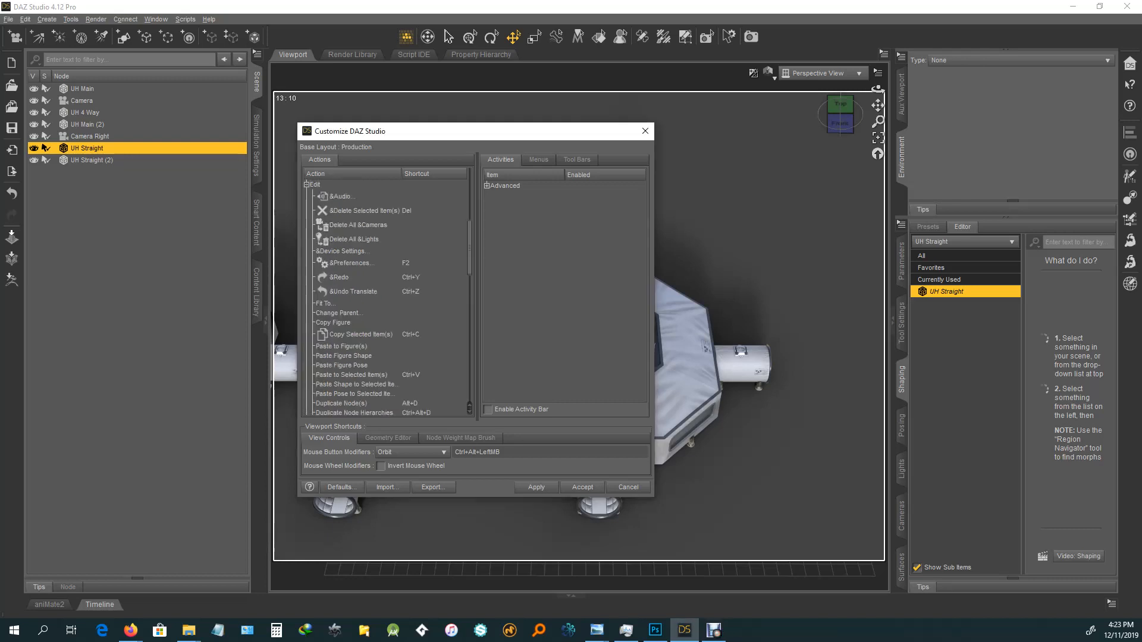
{"action": "scroll", "coordinate": [387, 298], "scroll_direction": "down", "scroll_amount": 4}
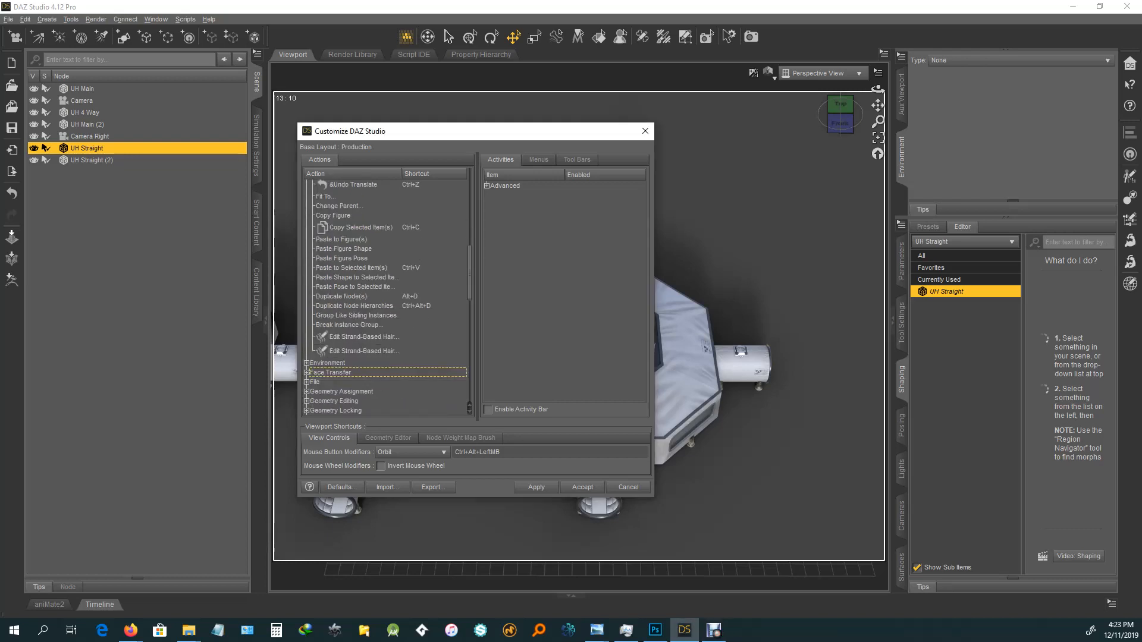
{"action": "left_click", "coordinate": [357, 296]}
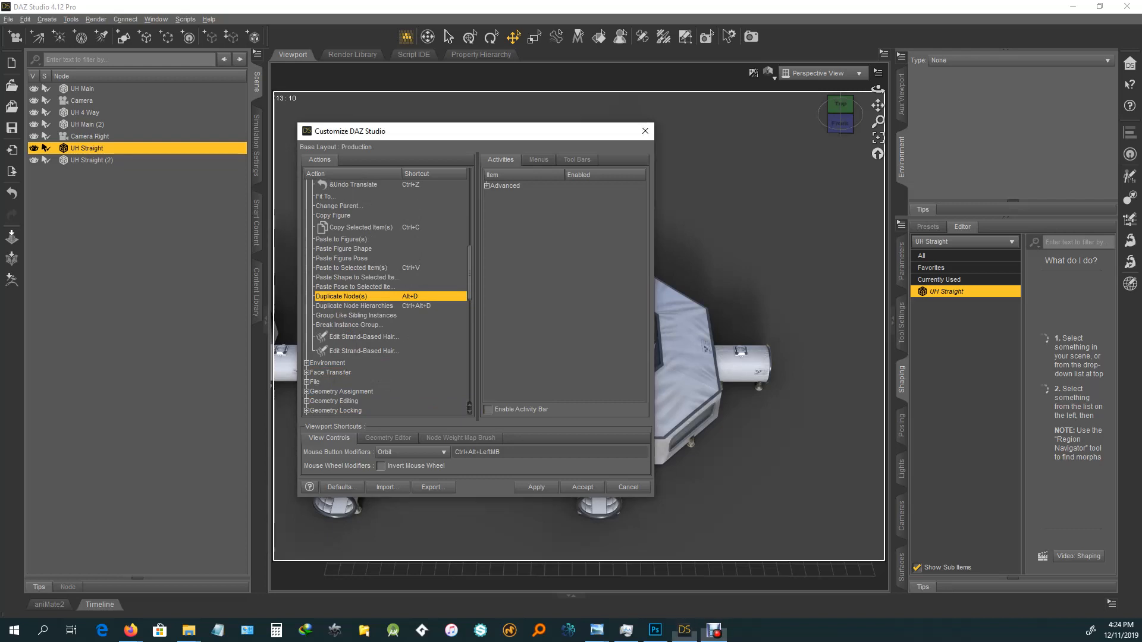
Step: Assign the Alt+D shortcut to the Duplicate Node(s) action, clearing its other uses
{"action": "right_click", "coordinate": [413, 297]}
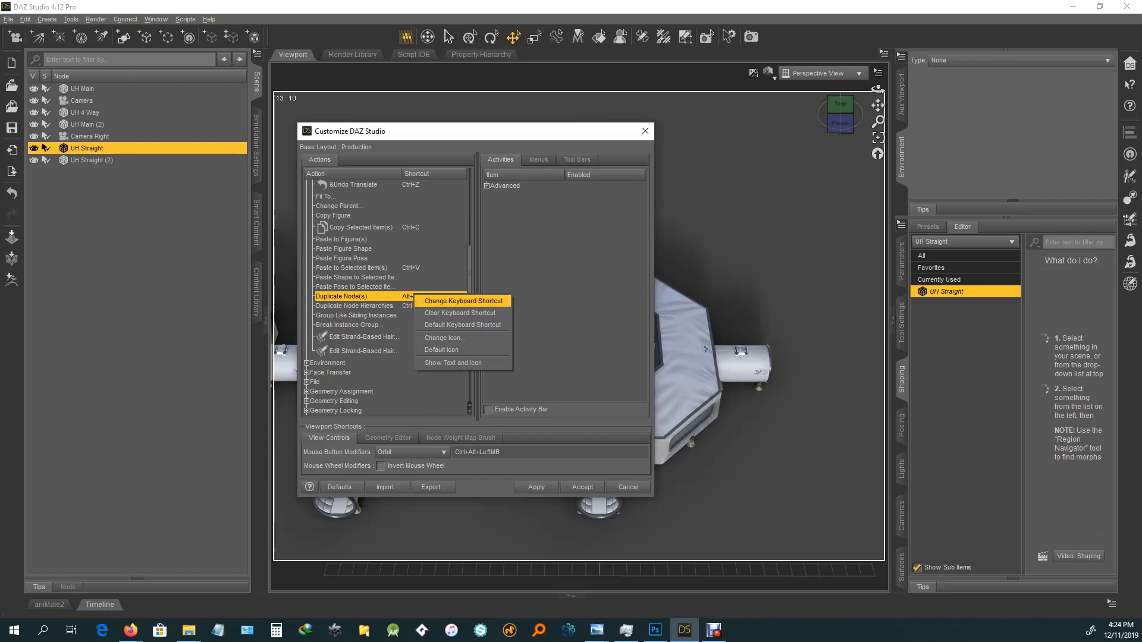
{"action": "left_click", "coordinate": [463, 301]}
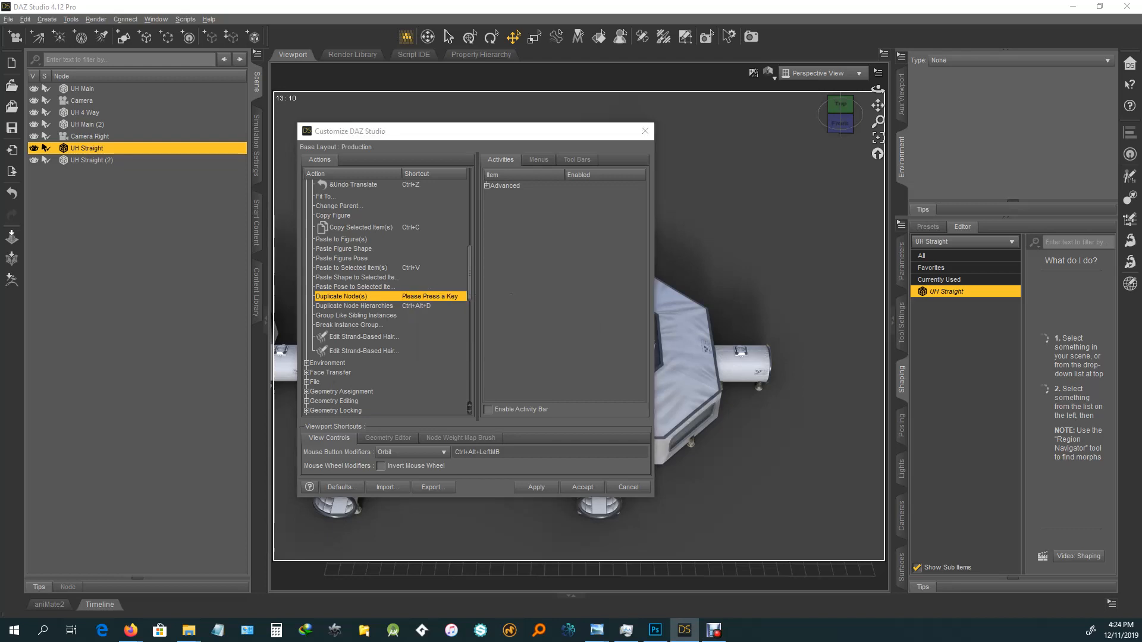
{"action": "key", "text": "alt+d"}
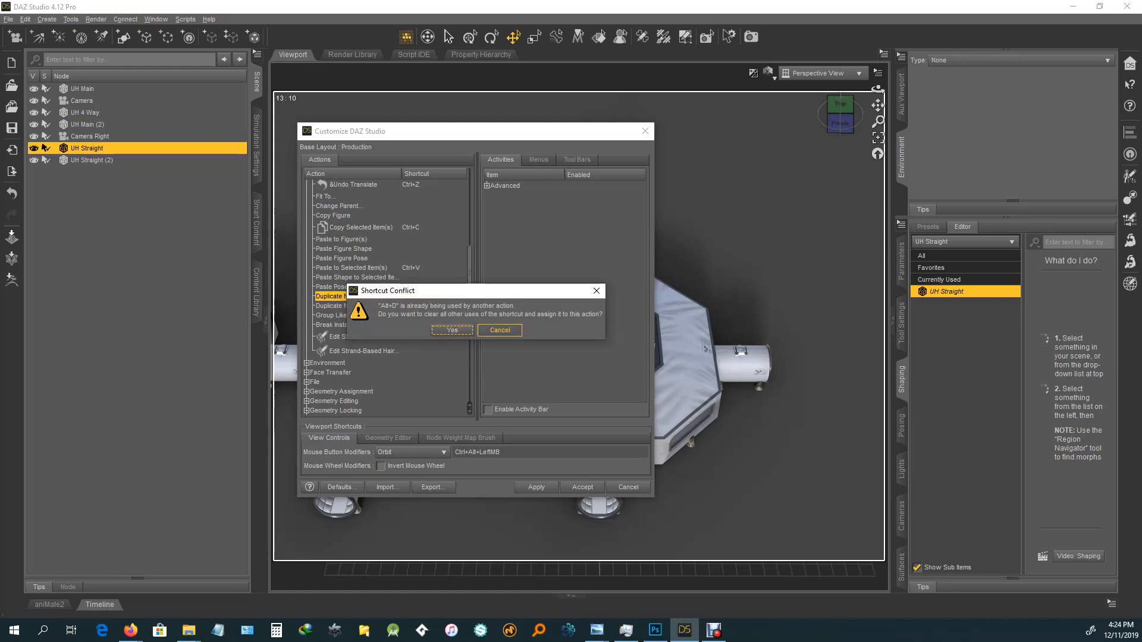
{"action": "key", "text": "Return"}
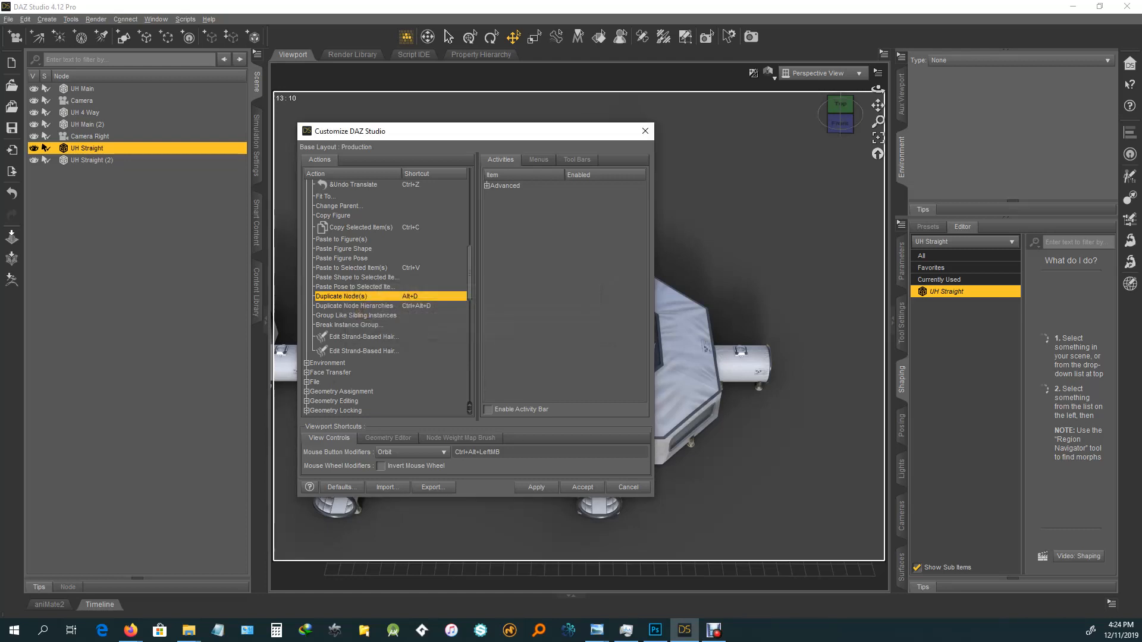
Step: Clear the Duplicate Node(s) shortcut, reassign Alt+D to it, and apply and accept the interface customization
{"action": "right_click", "coordinate": [416, 296]}
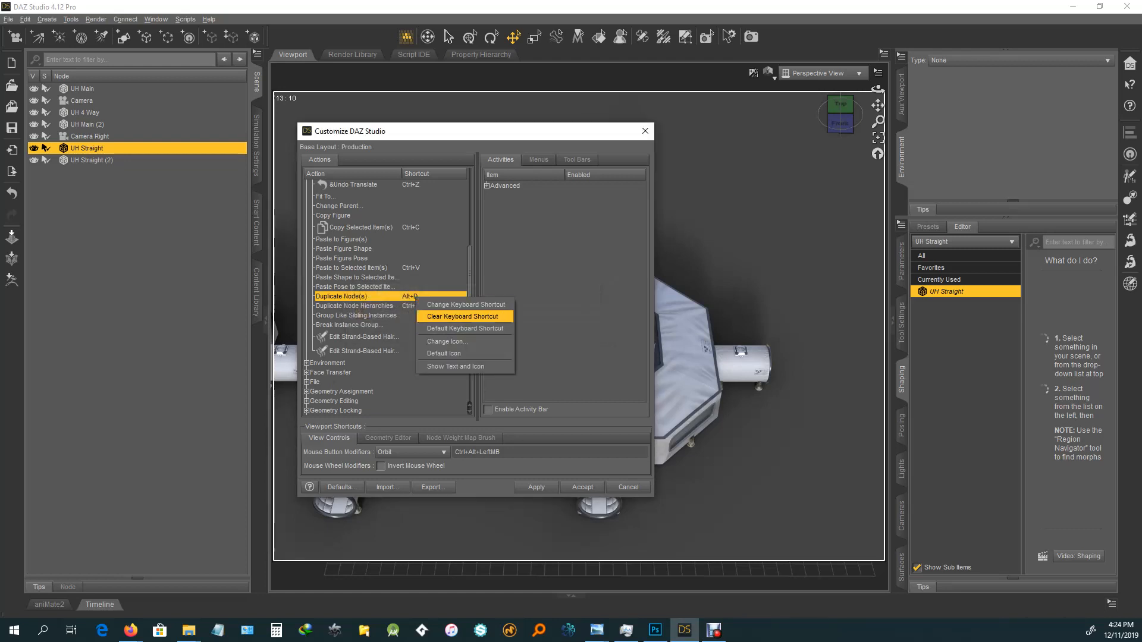
{"action": "left_click", "coordinate": [462, 316]}
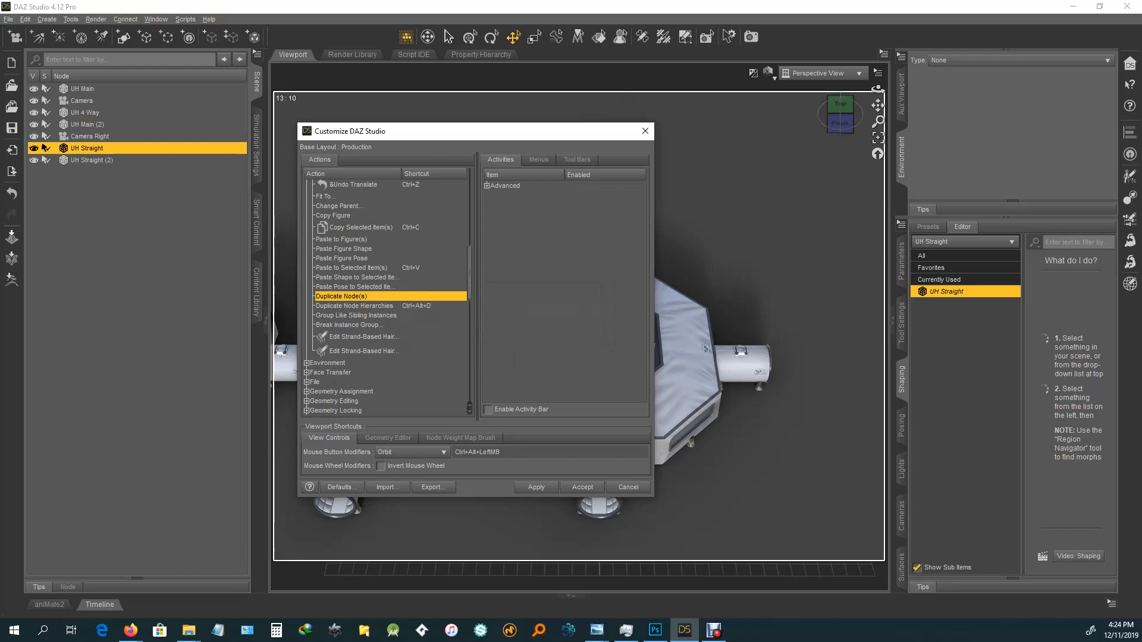
{"action": "right_click", "coordinate": [407, 296]}
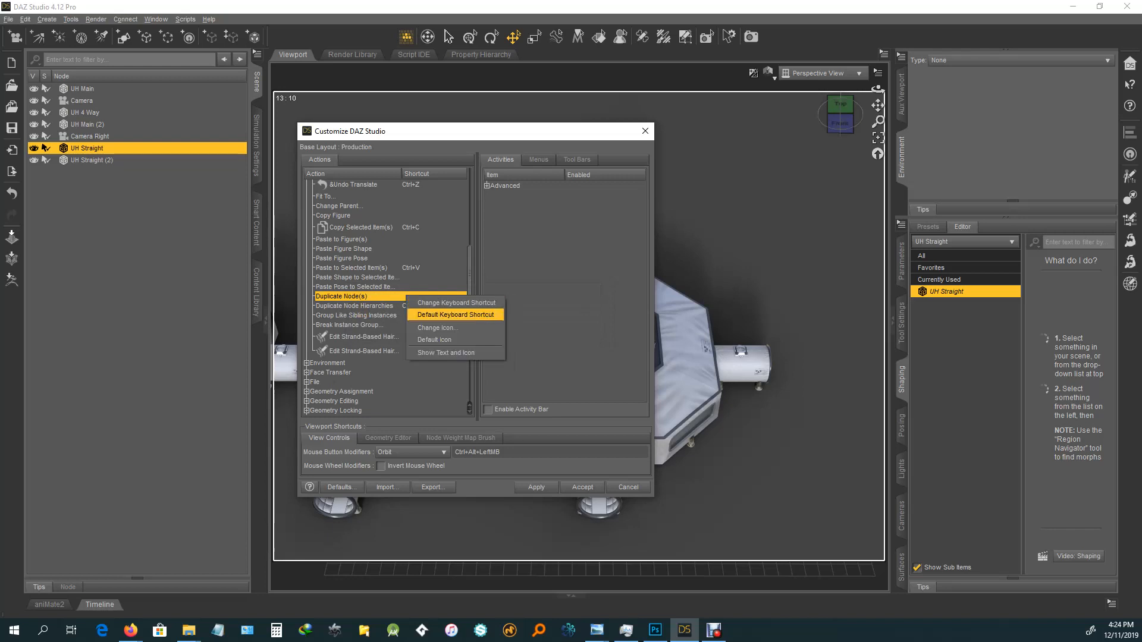
{"action": "left_click", "coordinate": [456, 303]}
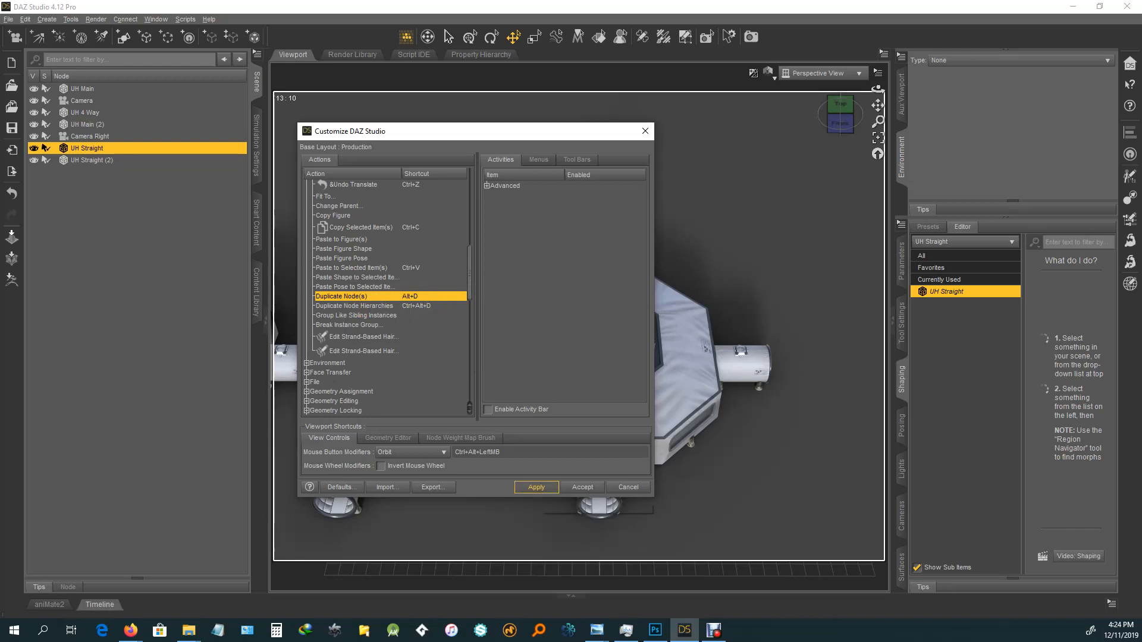
{"action": "left_click", "coordinate": [536, 487]}
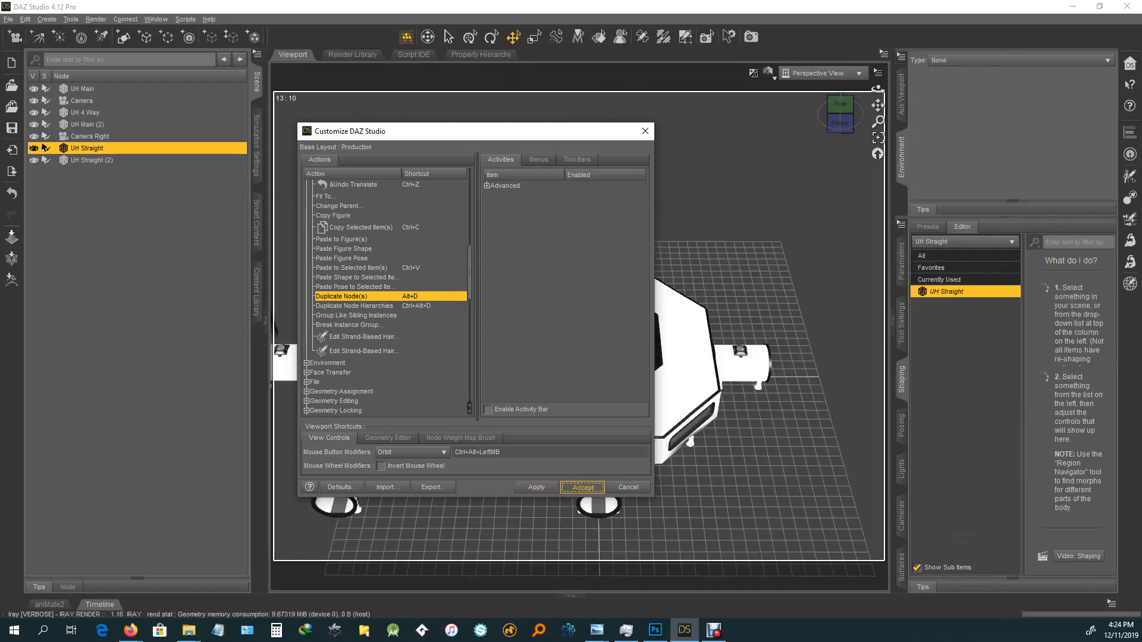
{"action": "left_click", "coordinate": [582, 487]}
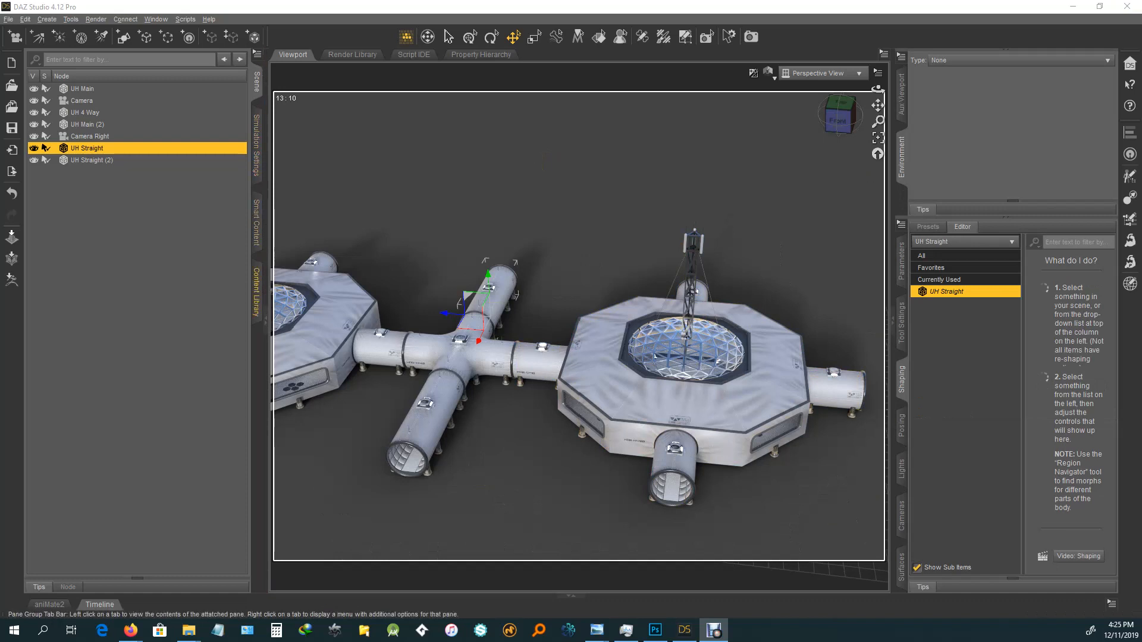
Step: Add the UH Door prop and move it along Z to 1500, closing the front opening of the main module with the antenna tower
{"action": "left_click", "coordinate": [257, 291]}
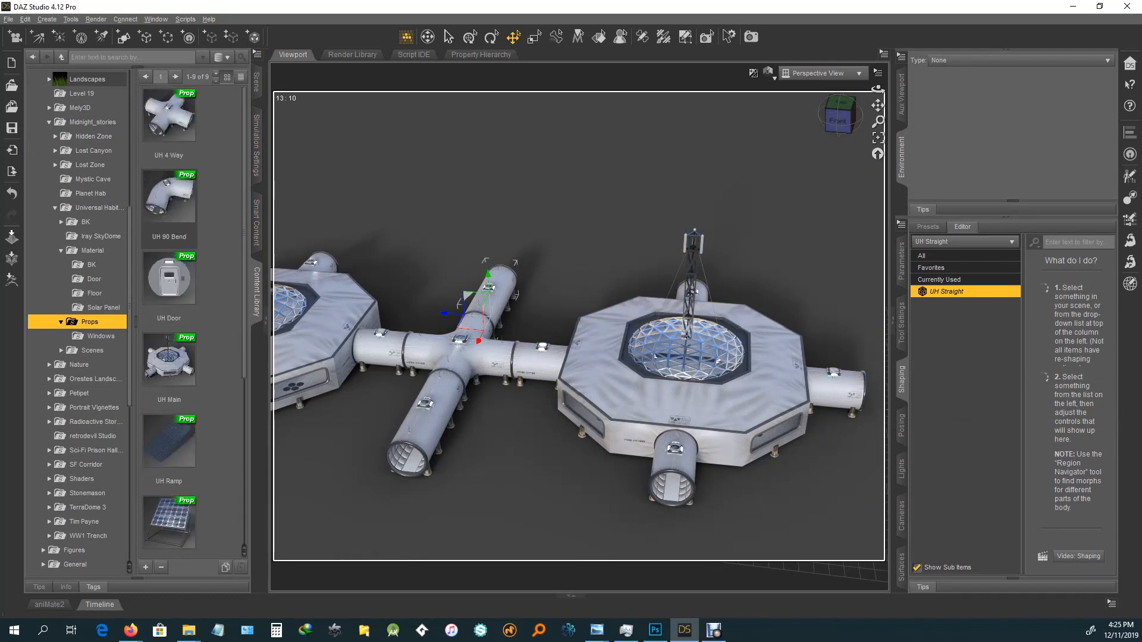
{"action": "double_click", "coordinate": [169, 278]}
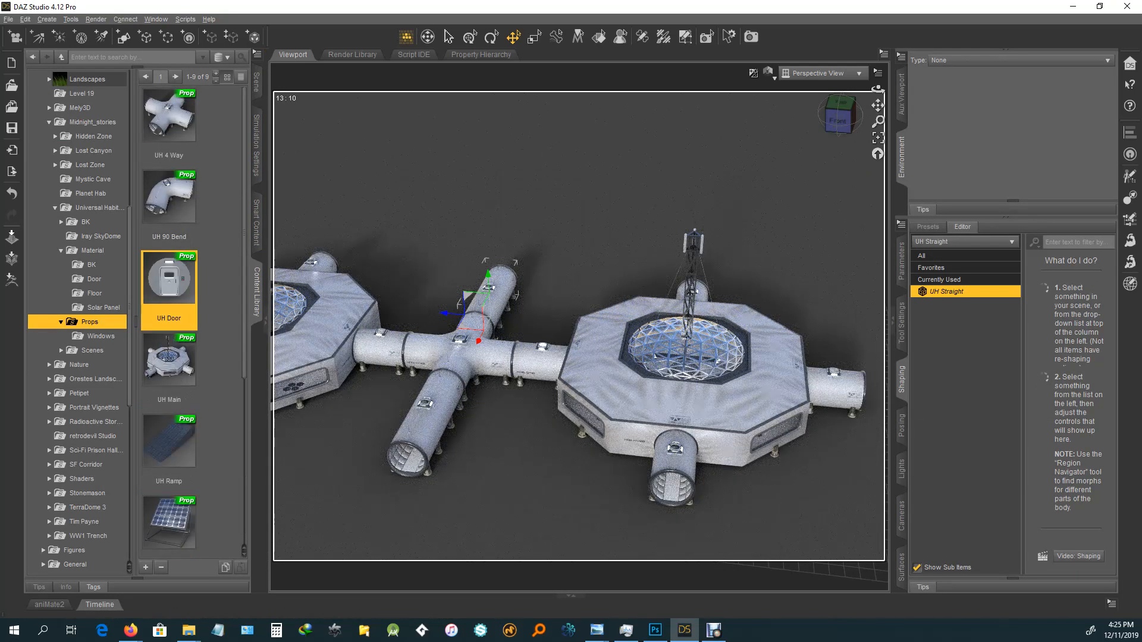
{"action": "left_click", "coordinate": [257, 81]}
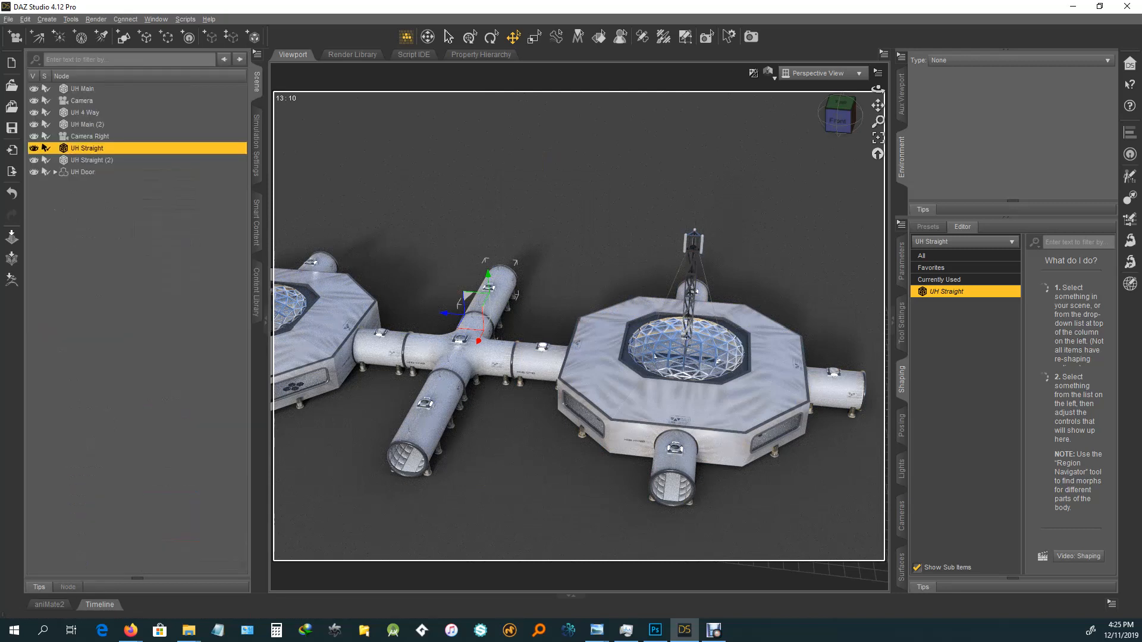
{"action": "left_click", "coordinate": [647, 349]}
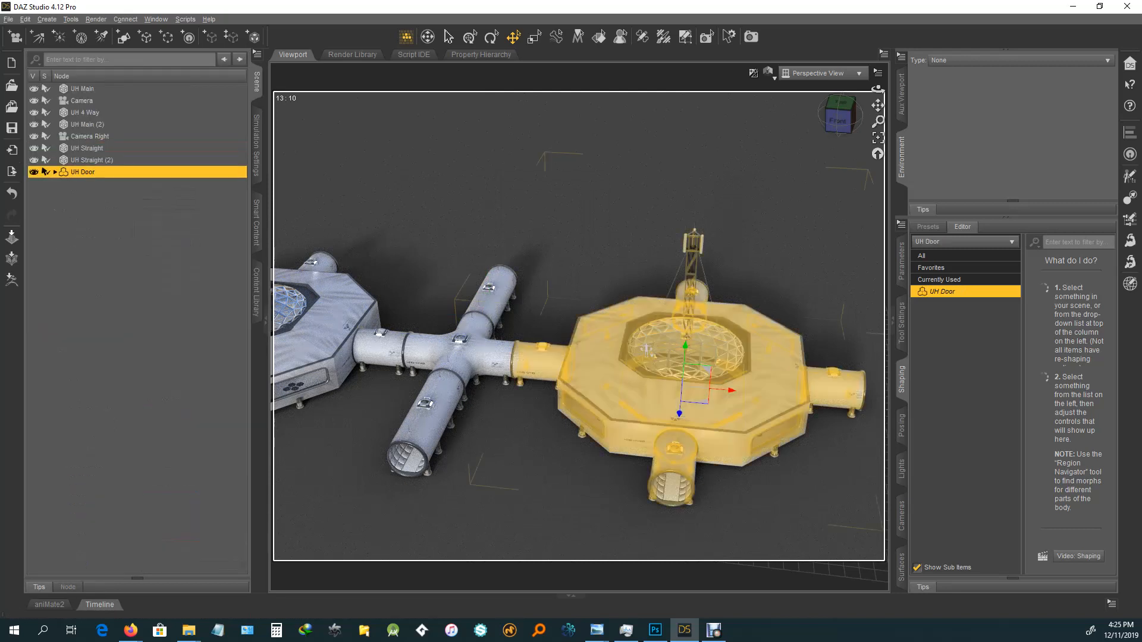
{"action": "left_click_drag", "start_coordinate": [647, 349], "coordinate": [642, 383]}
{"action": "left_click_drag", "start_coordinate": [673, 450], "coordinate": [667, 534]}
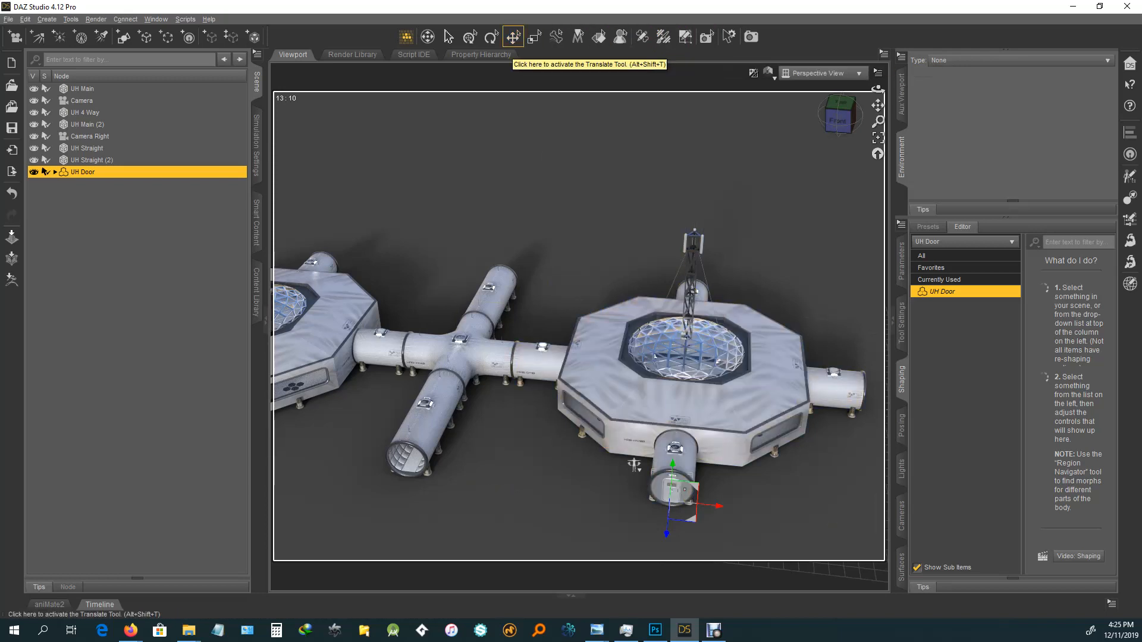
Step: Frame UH Door, test its Open control and Switch2's Down-Up control up to 180, reset them, and reselect the whole UH Door
{"action": "key", "text": "ctrl+f"}
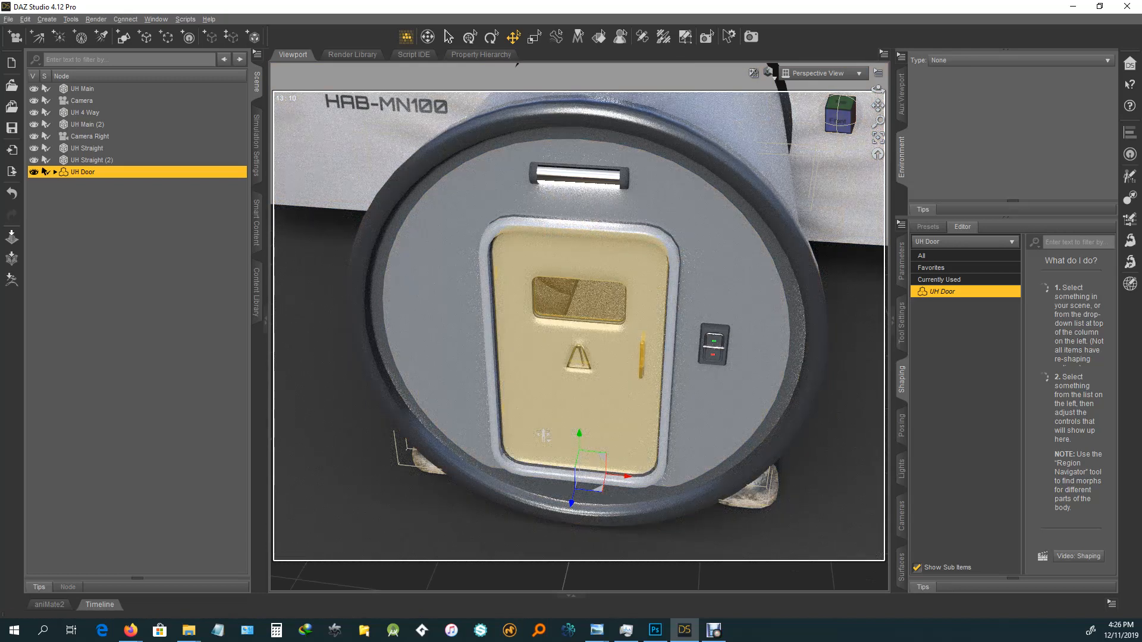
{"action": "left_click", "coordinate": [468, 374]}
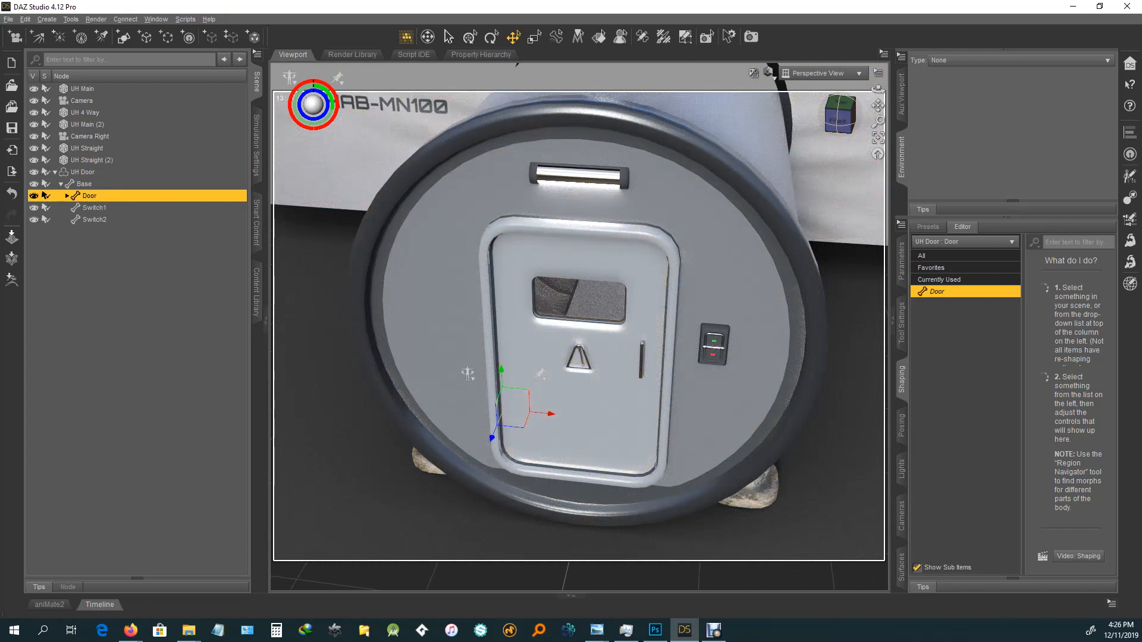
{"action": "left_click", "coordinate": [902, 262]}
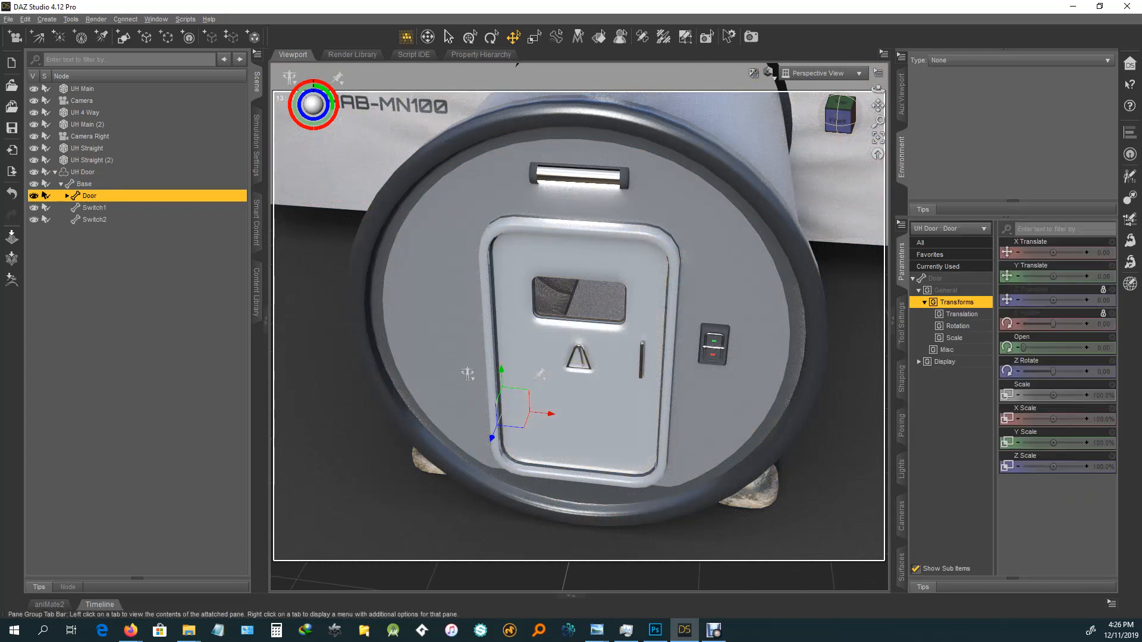
{"action": "mouse_move", "coordinate": [1023, 347]}
{"action": "left_mouse_down"}
{"action": "mouse_move", "coordinate": [1084, 347]}
{"action": "mouse_move", "coordinate": [1023, 347]}
{"action": "left_mouse_up"}
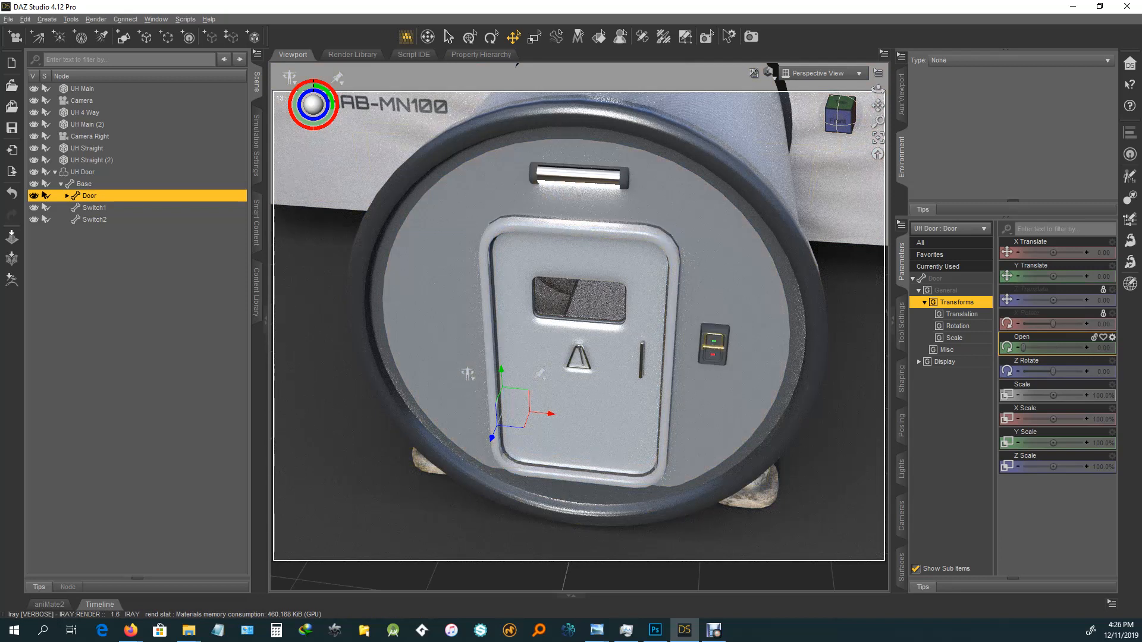
{"action": "left_click", "coordinate": [714, 341]}
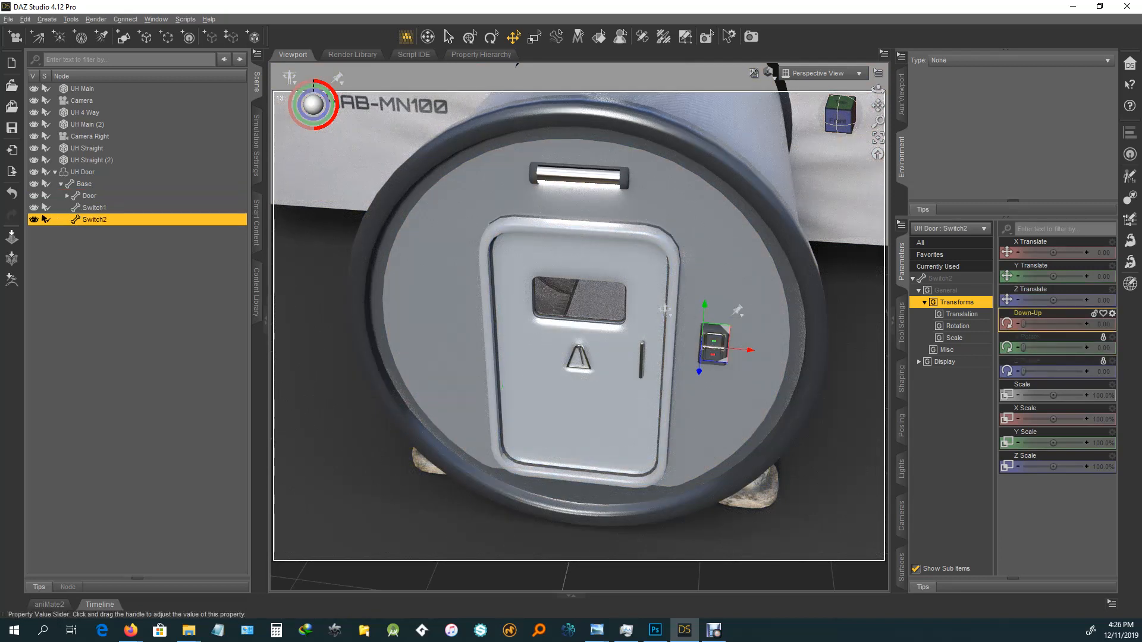
{"action": "left_click_drag", "start_coordinate": [1023, 324], "coordinate": [1085, 324]}
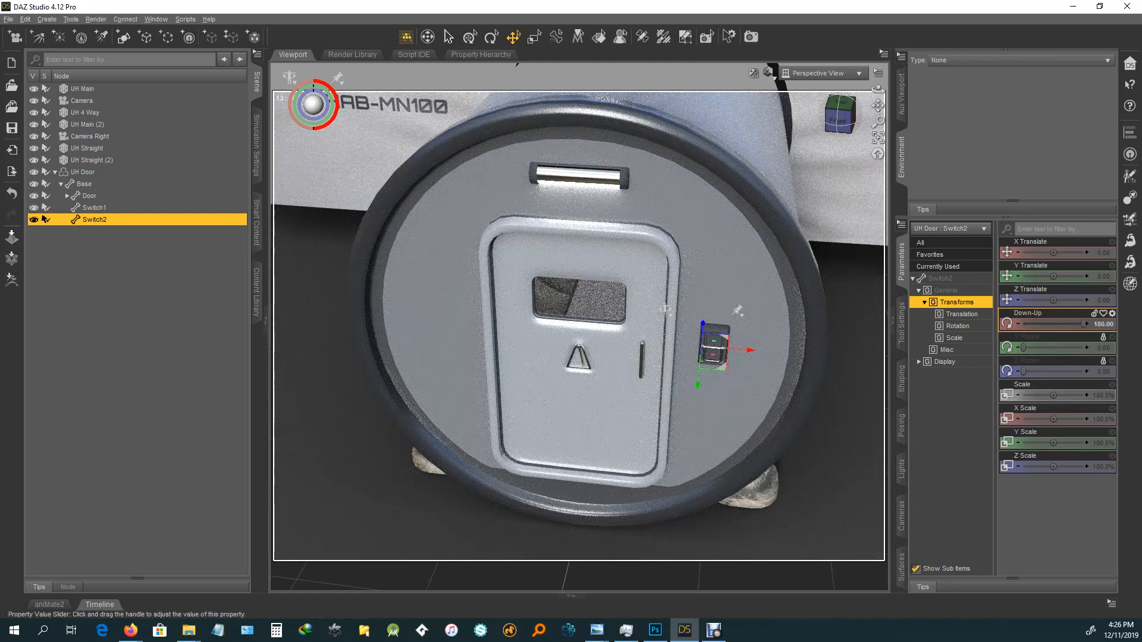
{"action": "left_click_drag", "start_coordinate": [1085, 324], "coordinate": [1057, 324]}
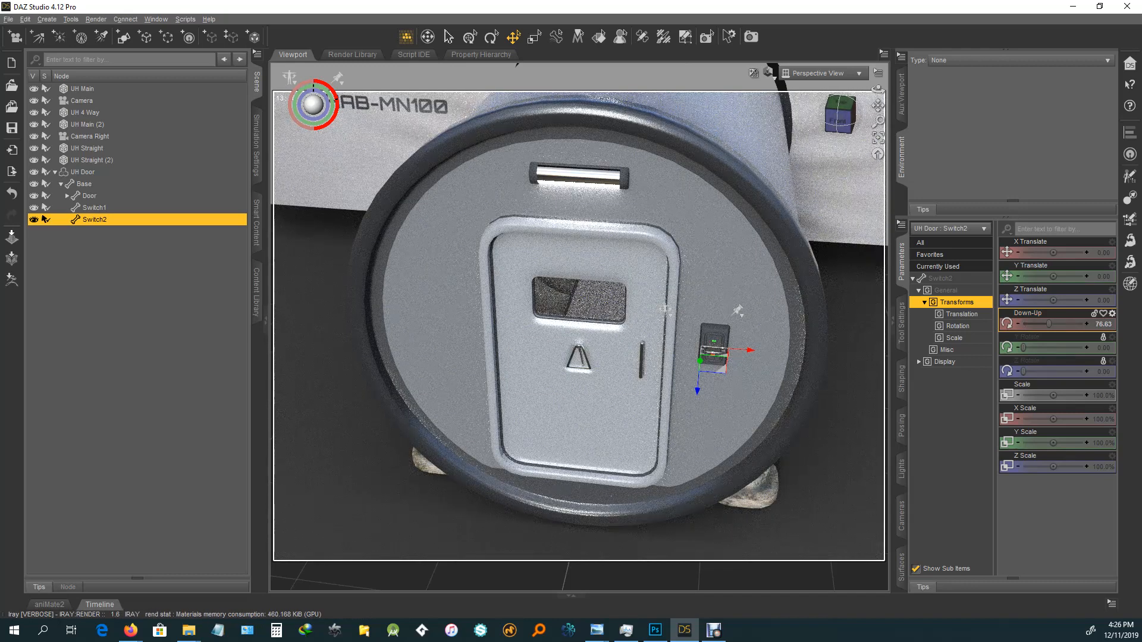
{"action": "left_click_drag", "start_coordinate": [1049, 324], "coordinate": [1024, 325]}
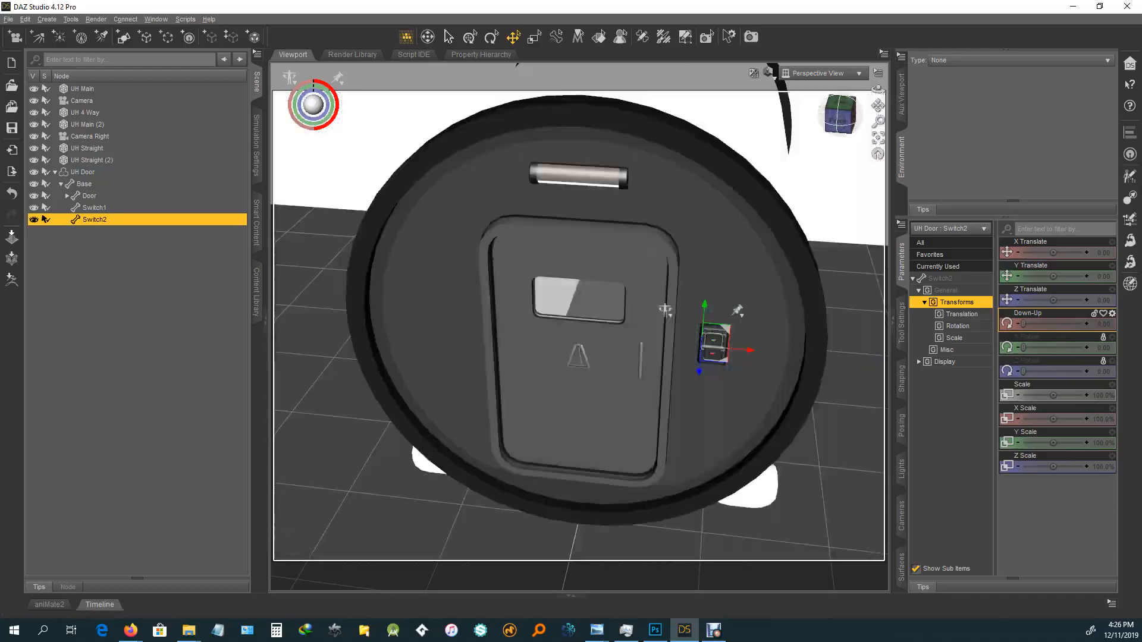
{"action": "scroll", "coordinate": [671, 351], "scroll_direction": "down", "scroll_amount": 5}
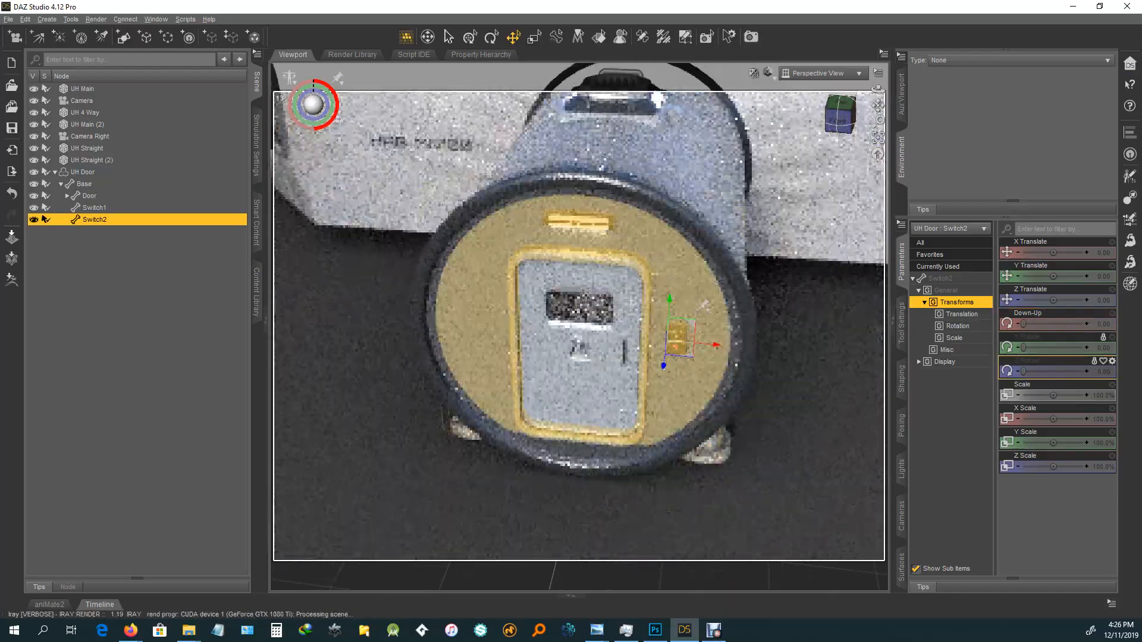
{"action": "scroll", "coordinate": [671, 351], "scroll_direction": "down", "scroll_amount": 4}
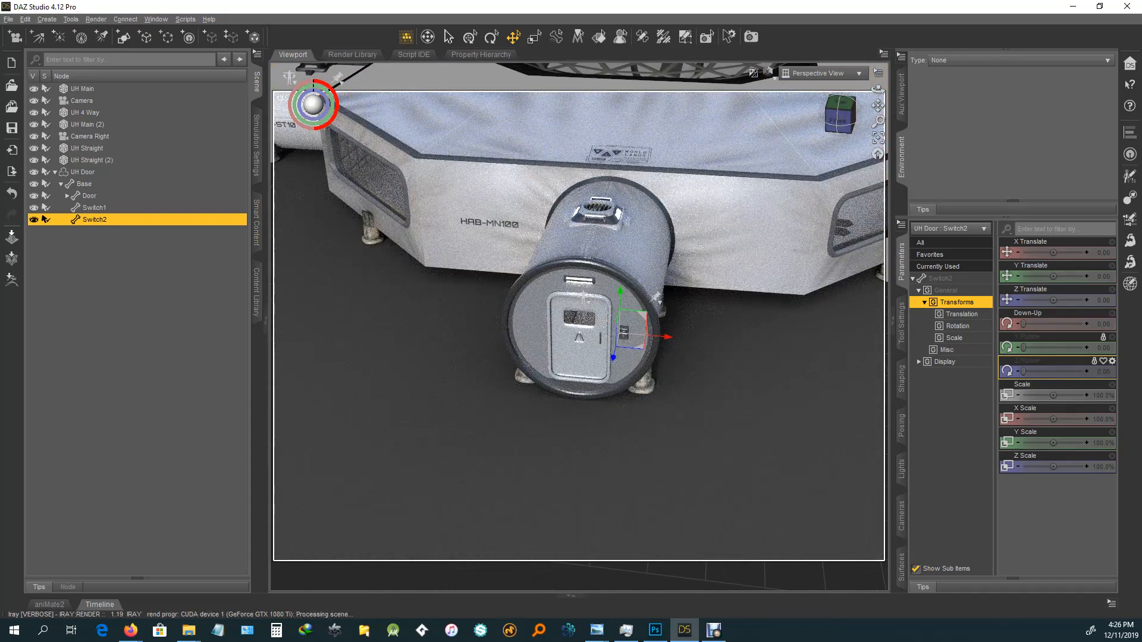
{"action": "left_click", "coordinate": [55, 172]}
{"action": "left_click", "coordinate": [83, 172]}
Step: Duplicate UH Door and move the selected door to X -2000, onto the front end of the straight tube joined to UH 4 Way
{"action": "scroll", "coordinate": [538, 324], "scroll_direction": "down", "scroll_amount": 2}
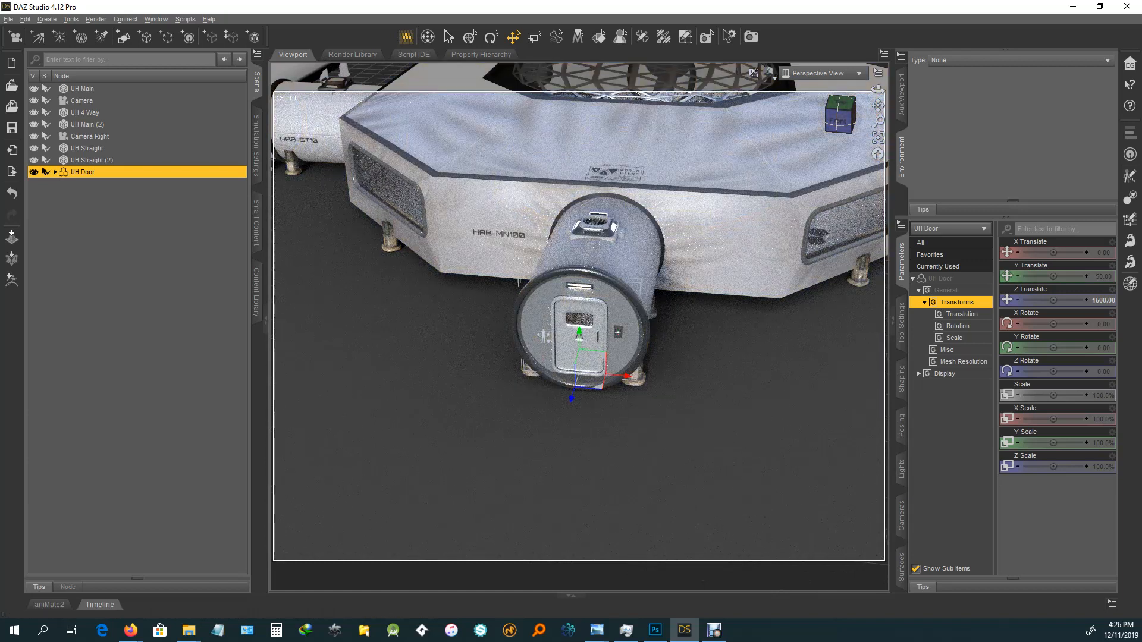
{"action": "left_click", "coordinate": [85, 112]}
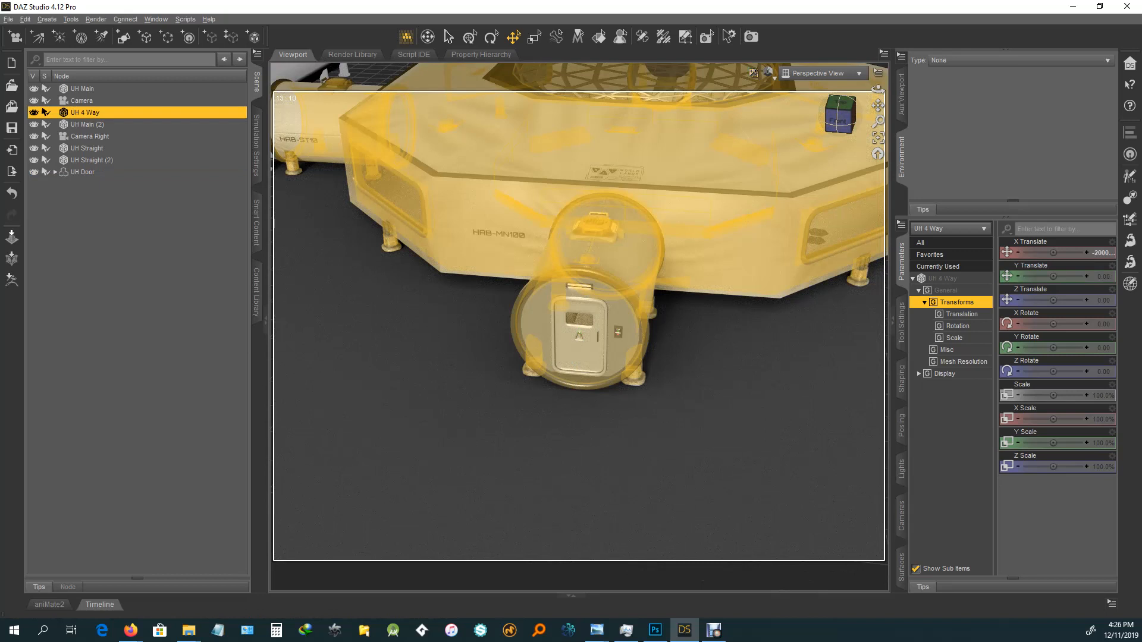
{"action": "left_click", "coordinate": [82, 88]}
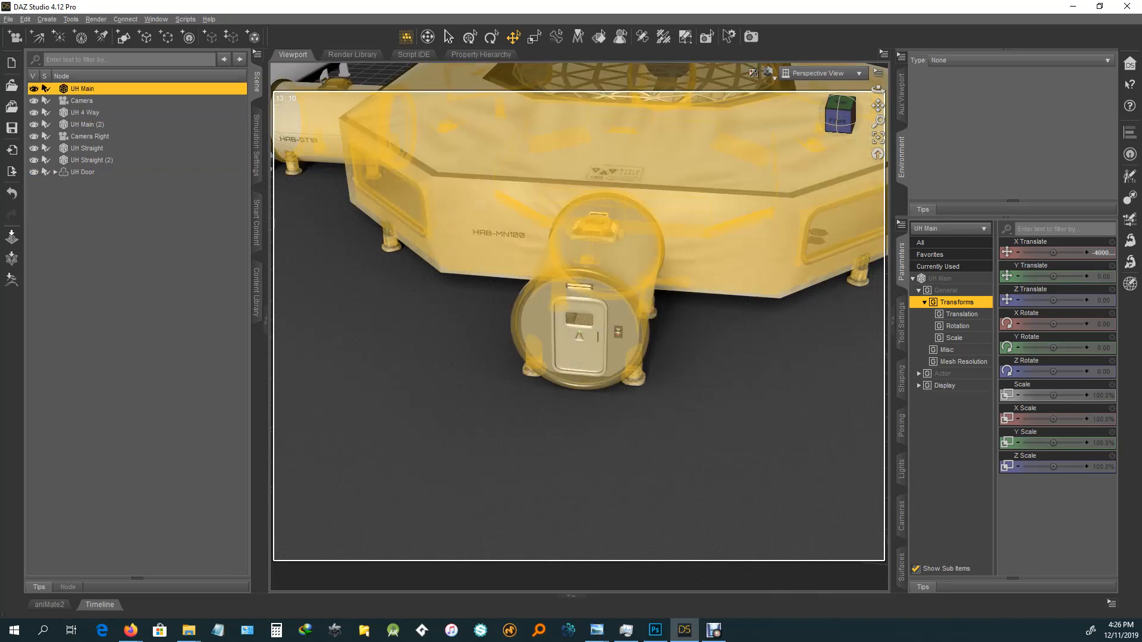
{"action": "key", "text": "ctrl+f"}
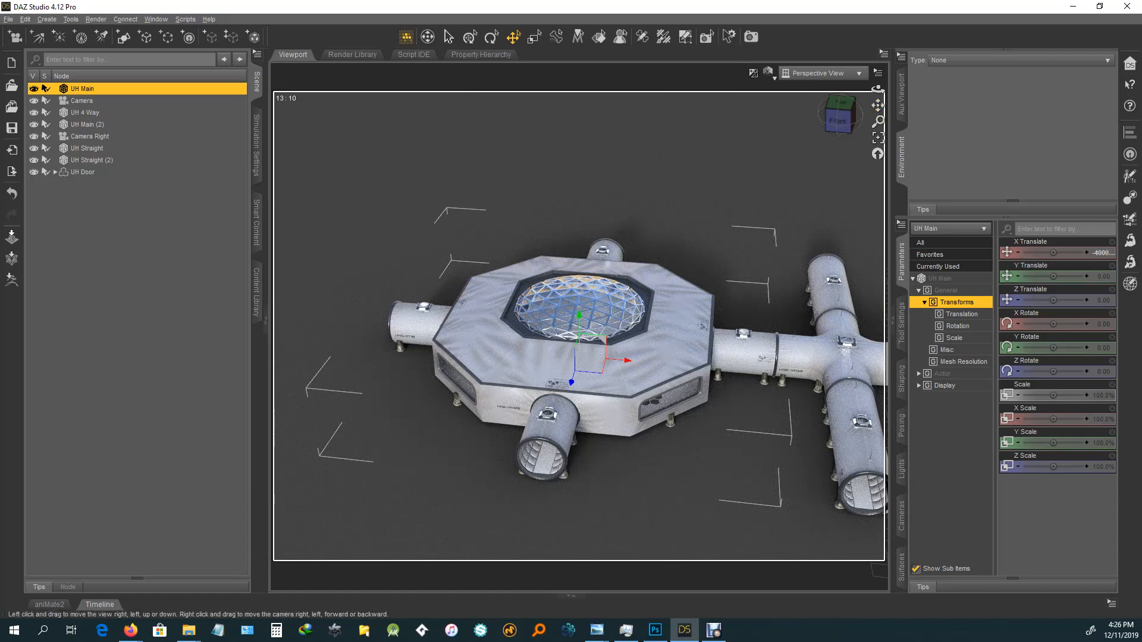
{"action": "left_click_drag", "start_coordinate": [878, 106], "coordinate": [585, 55]}
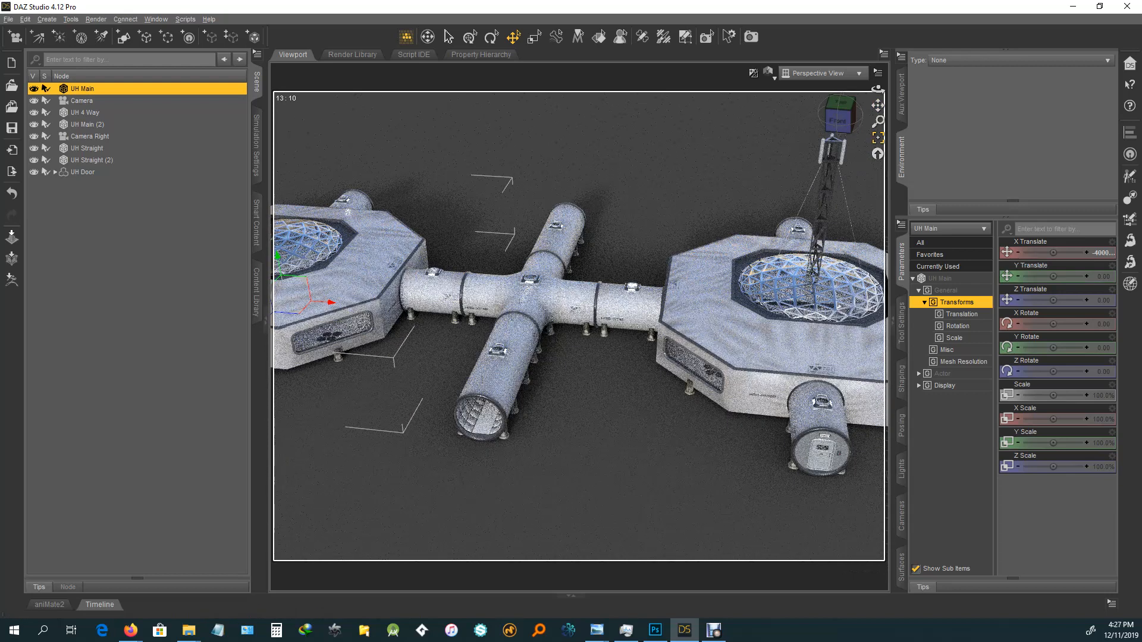
{"action": "left_click", "coordinate": [783, 432]}
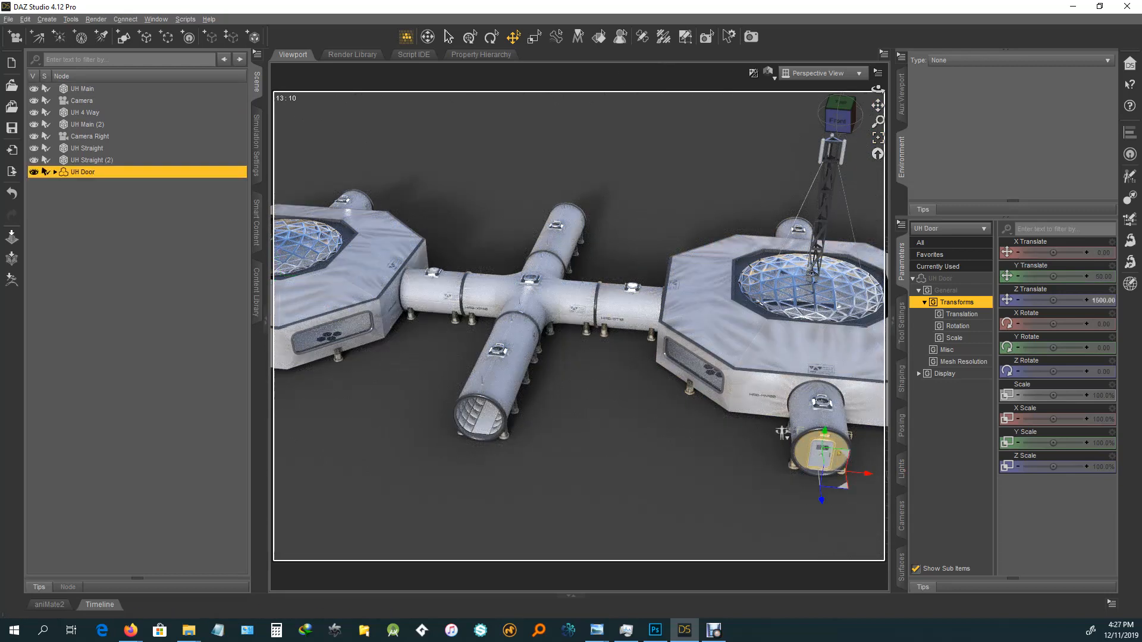
{"action": "key", "text": "ctrl+d"}
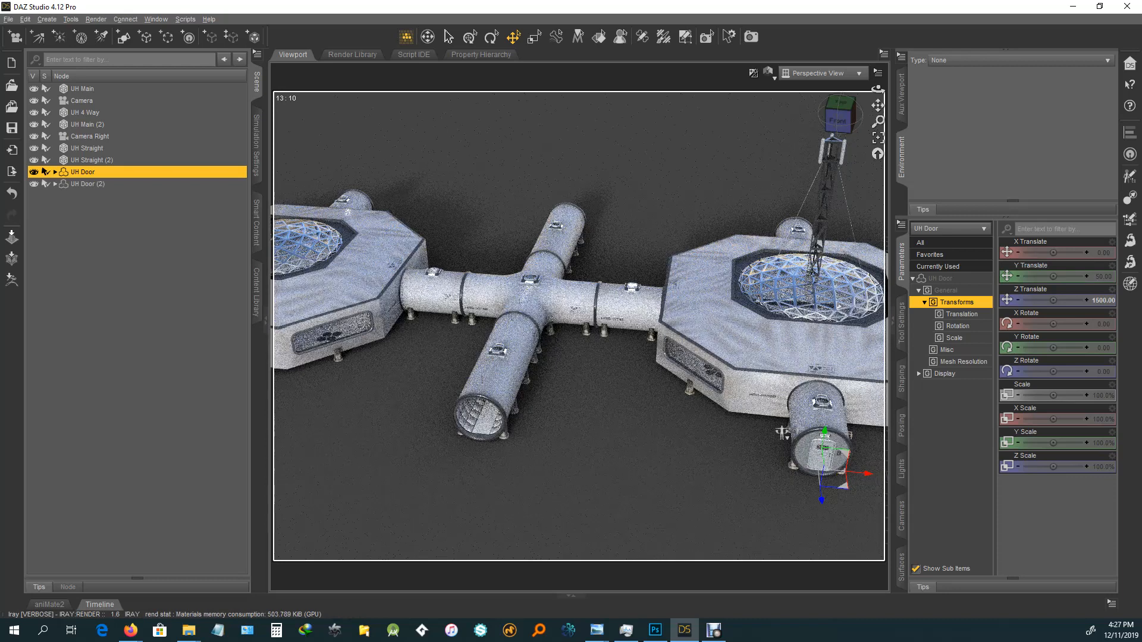
{"action": "left_click_drag", "start_coordinate": [783, 432], "coordinate": [711, 425]}
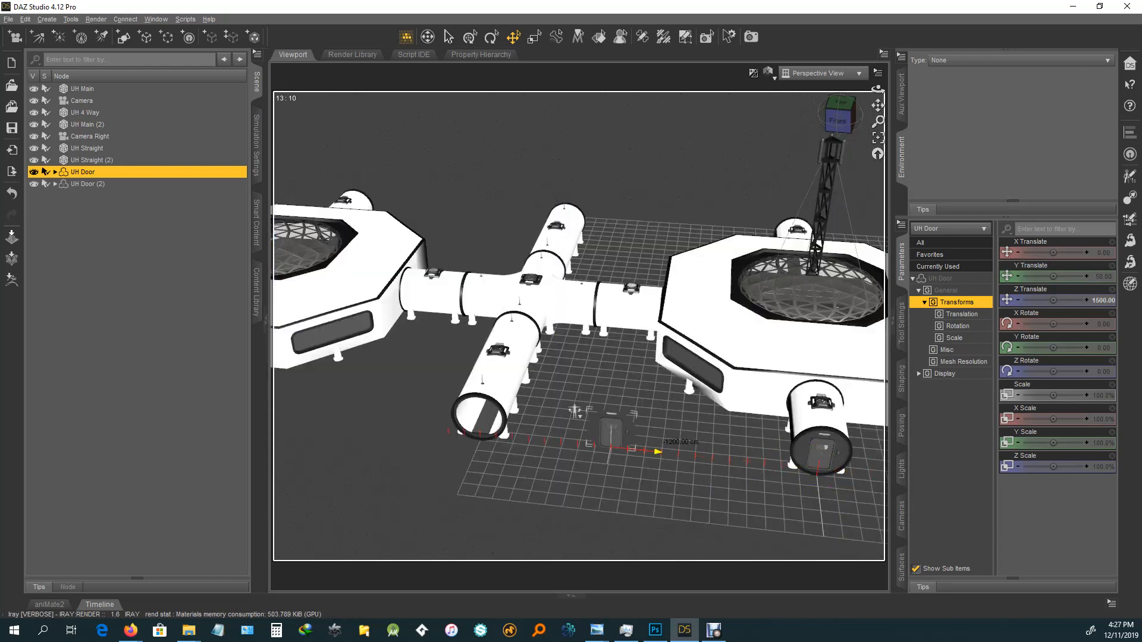
{"action": "left_click_drag", "start_coordinate": [509, 436], "coordinate": [526, 438]}
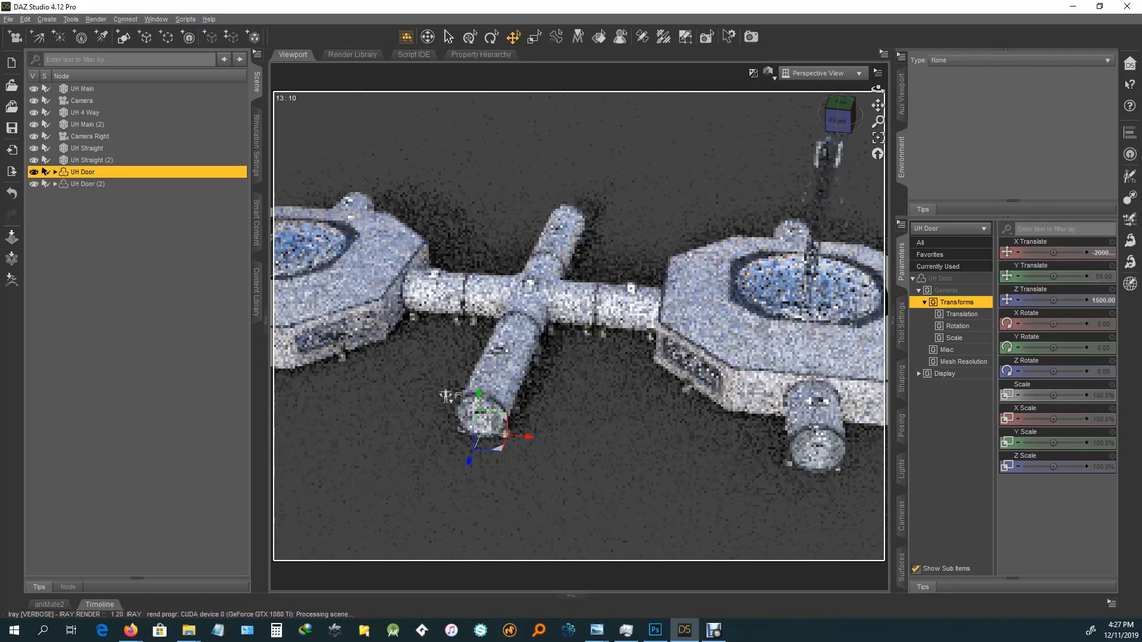
Step: Duplicate UH Door again and move the selected door to X -4000, onto the front opening of UH Main
{"action": "left_click_drag", "start_coordinate": [878, 105], "coordinate": [1140, 140]}
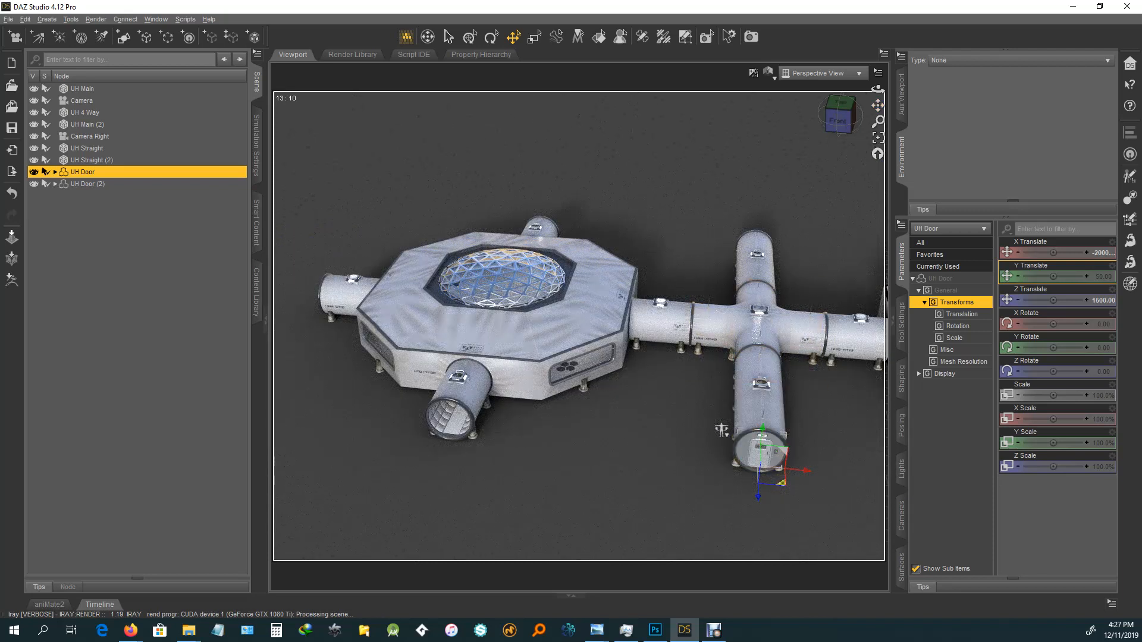
{"action": "key", "text": "ctrl+d"}
{"action": "left_click_drag", "start_coordinate": [721, 430], "coordinate": [705, 428]}
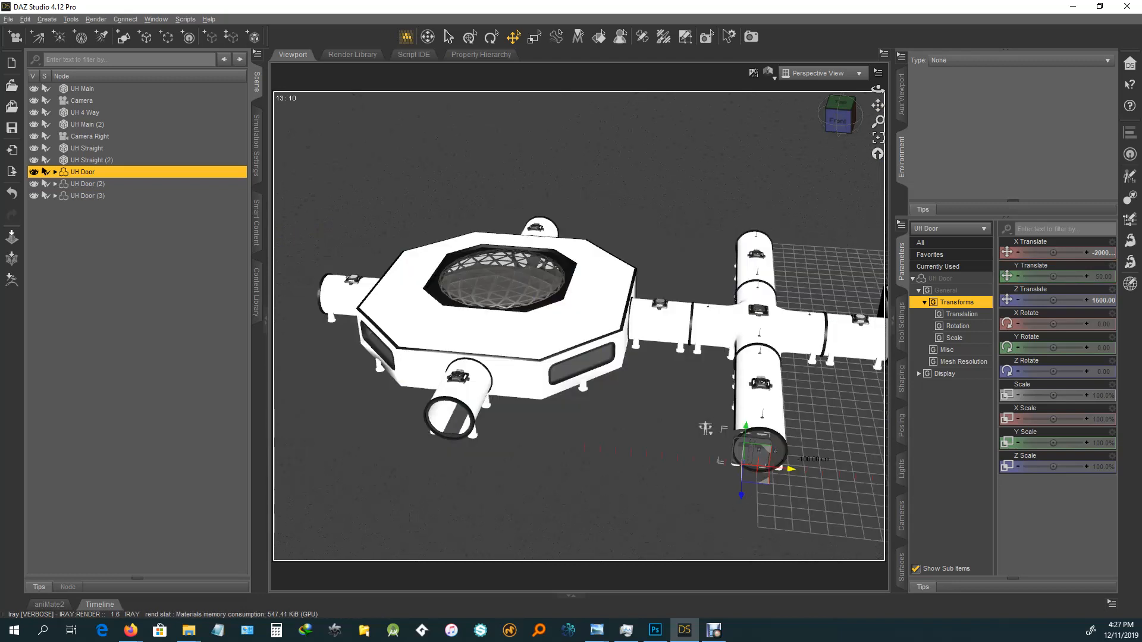
{"action": "left_click_drag", "start_coordinate": [610, 419], "coordinate": [548, 412]}
{"action": "left_click_drag", "start_coordinate": [429, 398], "coordinate": [414, 397]}
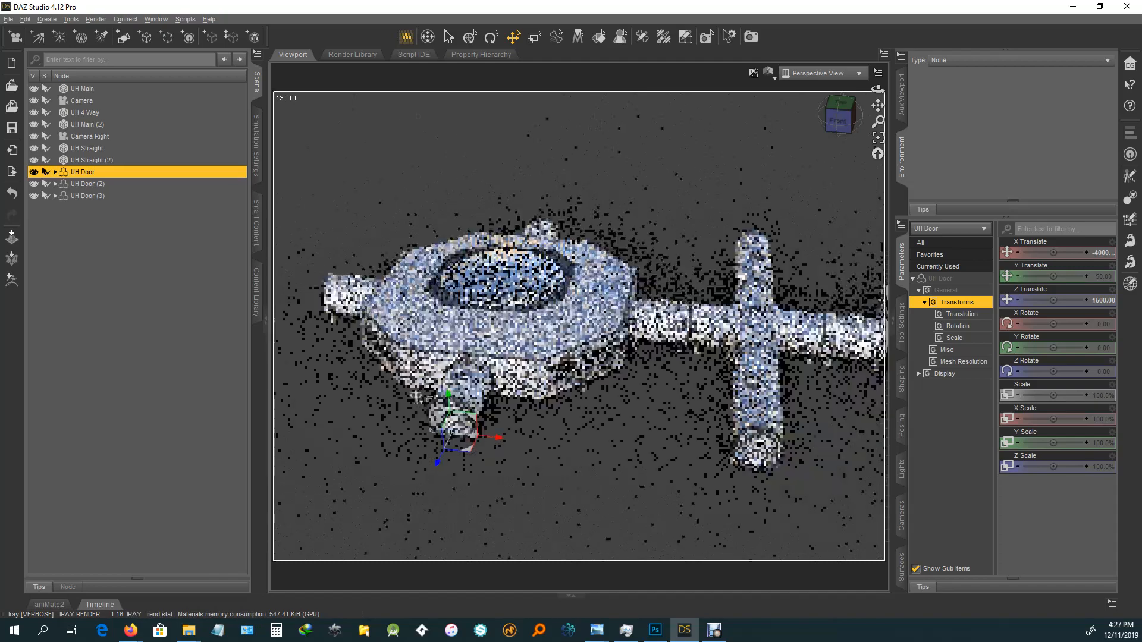
Step: Add a second UH 4 Way prop and move it to X -6000, onto the open tube of the main module without the antenna tower
{"action": "left_click_drag", "start_coordinate": [878, 89], "coordinate": [981, 95]}
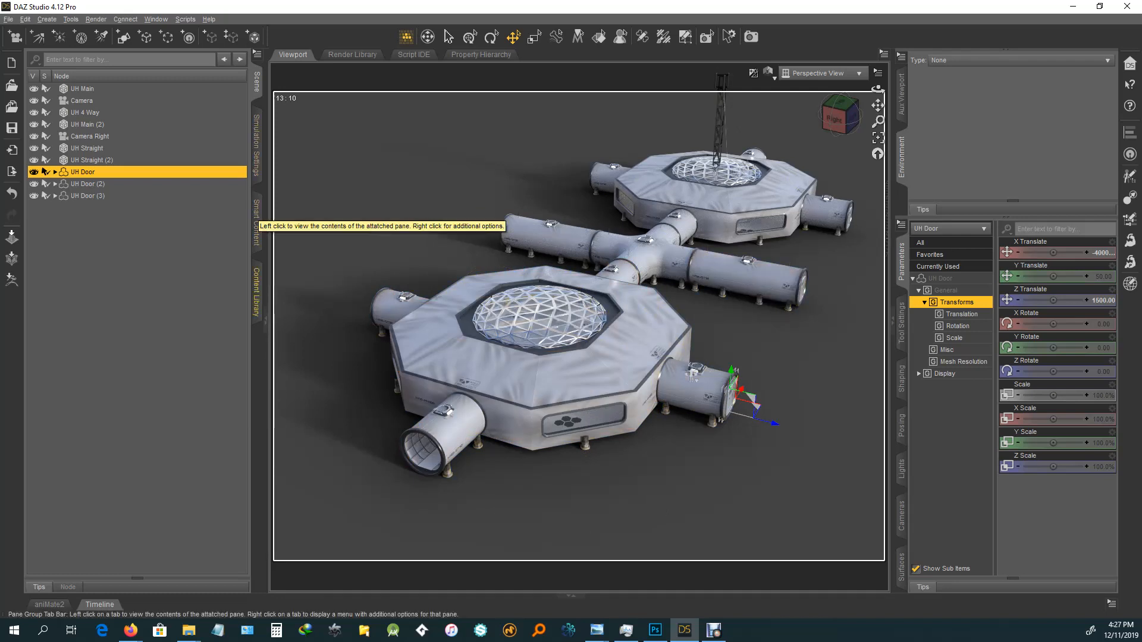
{"action": "left_click", "coordinate": [257, 292]}
{"action": "mouse_move", "coordinate": [169, 116]}
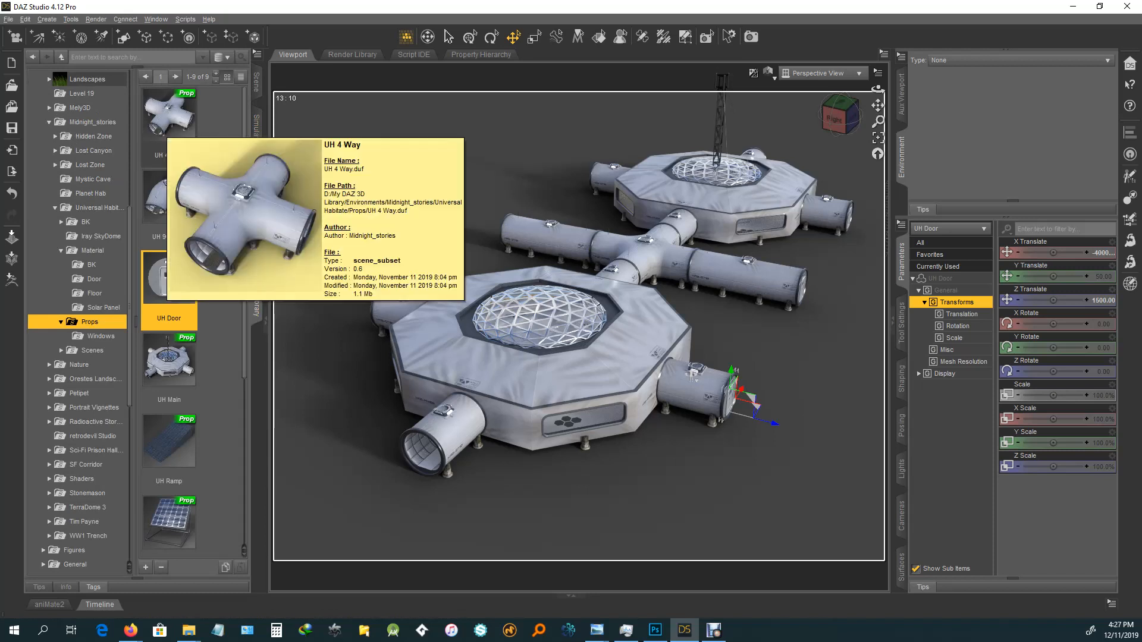
{"action": "double_click", "coordinate": [169, 116]}
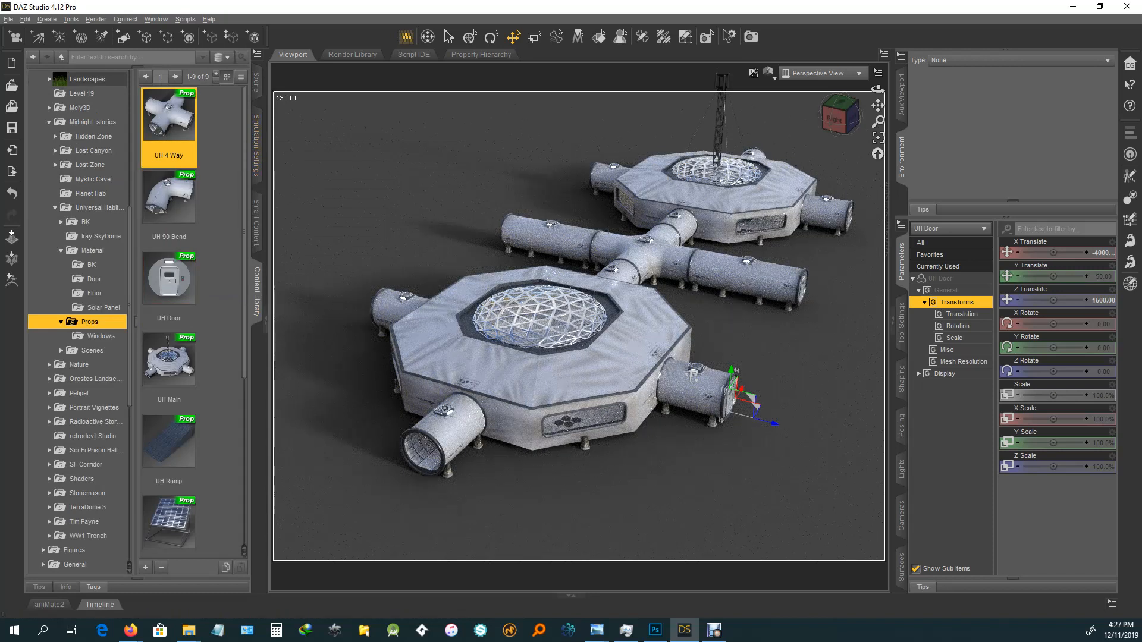
{"action": "left_click", "coordinate": [256, 82]}
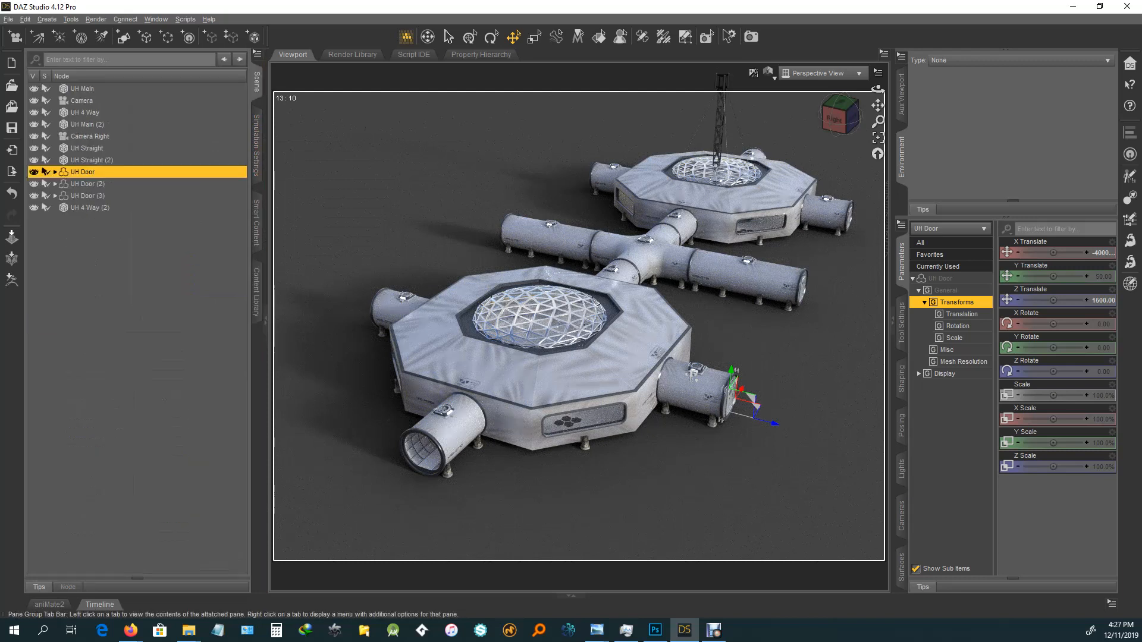
{"action": "left_click", "coordinate": [83, 208]}
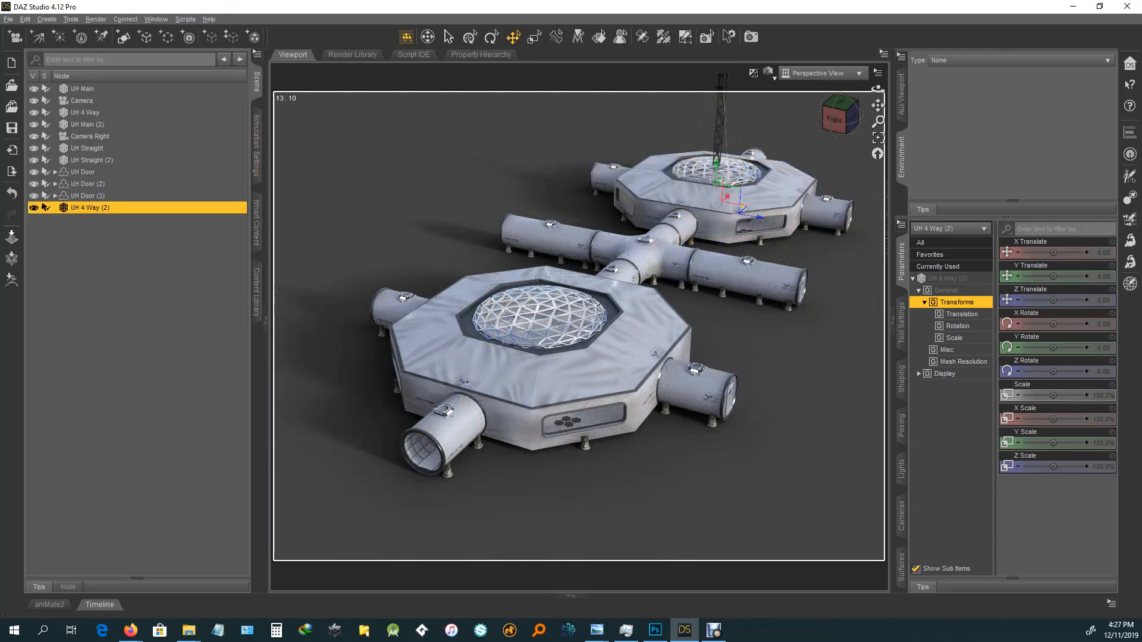
{"action": "left_click_drag", "start_coordinate": [726, 196], "coordinate": [424, 470]}
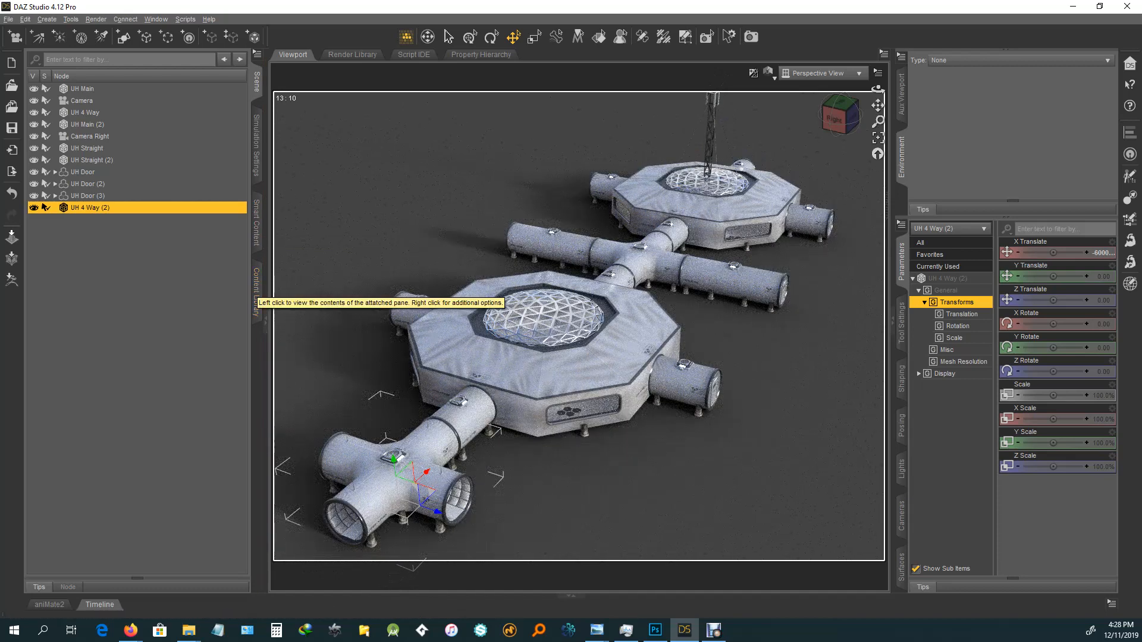
Step: Add the UH Straight Small prop and move it to X -7000, extending the outer opening of UH 4 Way (2)
{"action": "left_click", "coordinate": [256, 292]}
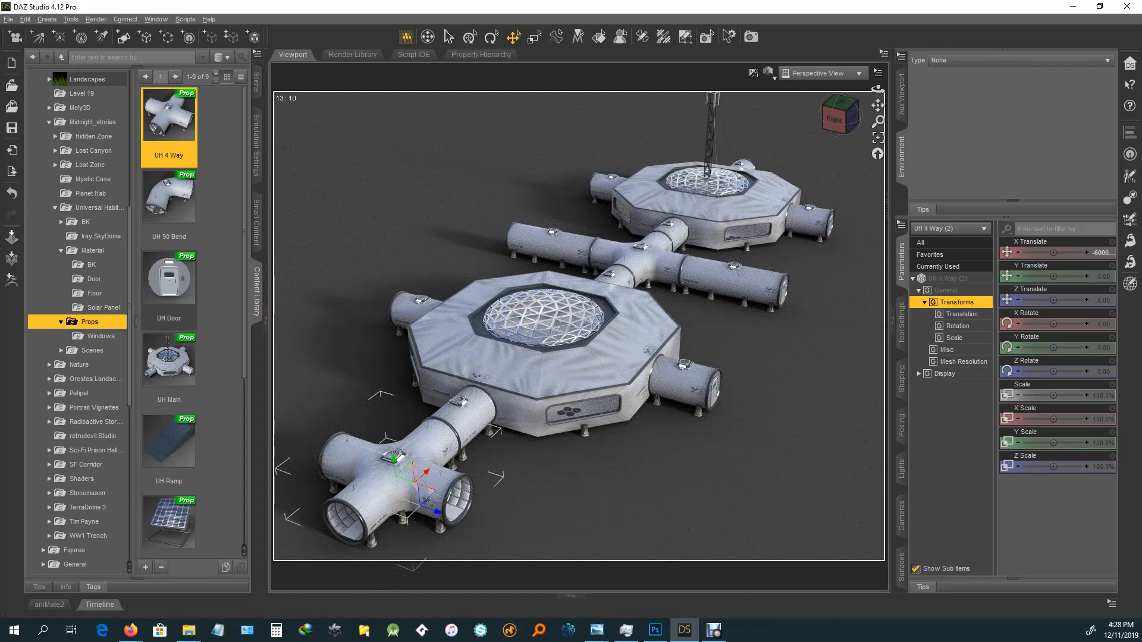
{"action": "scroll", "coordinate": [169, 321], "scroll_direction": "down", "scroll_amount": 3}
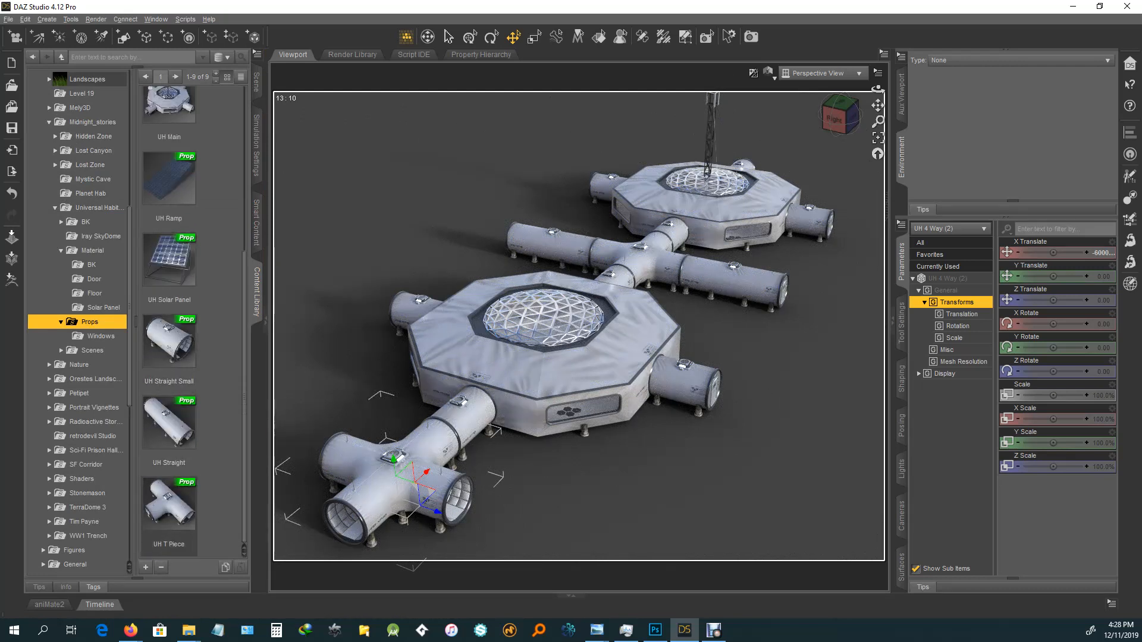
{"action": "double_click", "coordinate": [169, 345]}
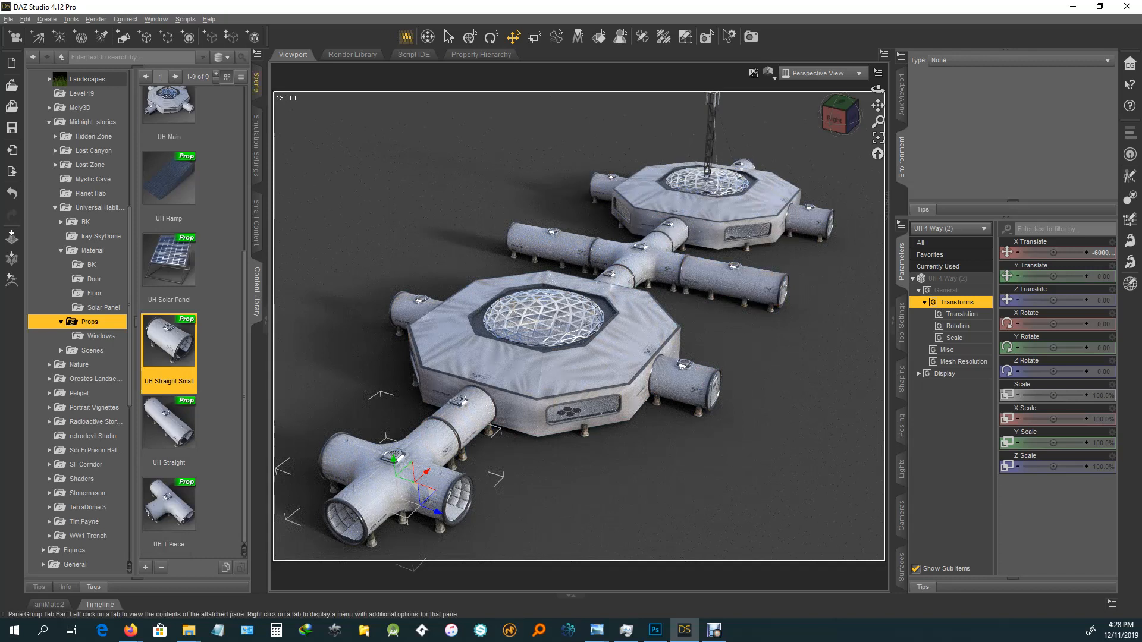
{"action": "left_click", "coordinate": [256, 82]}
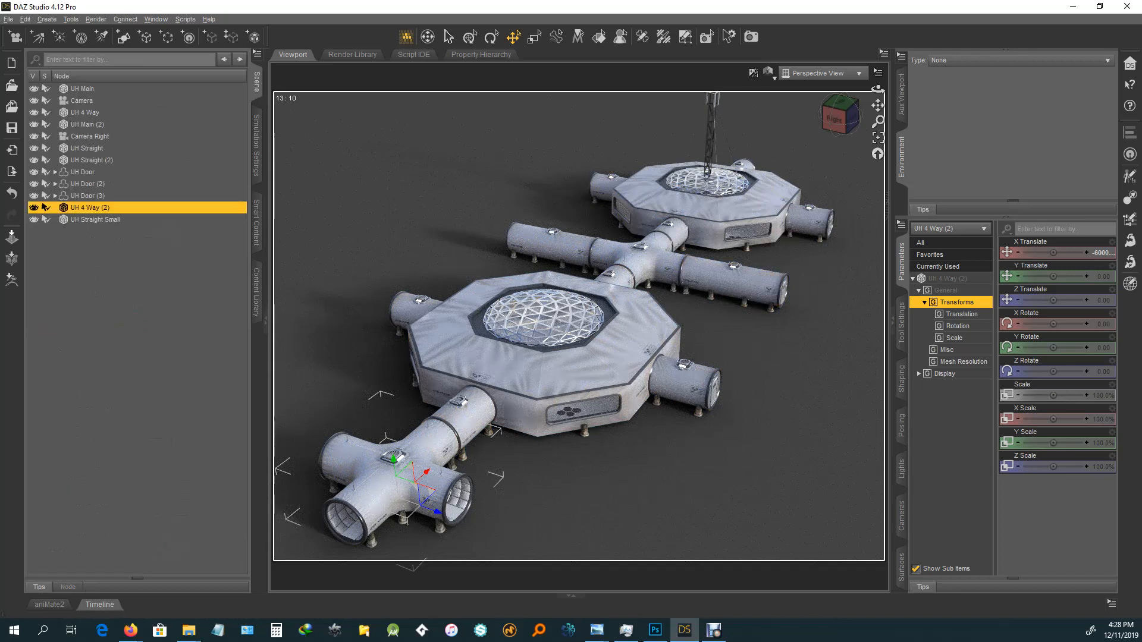
{"action": "left_click", "coordinate": [95, 220]}
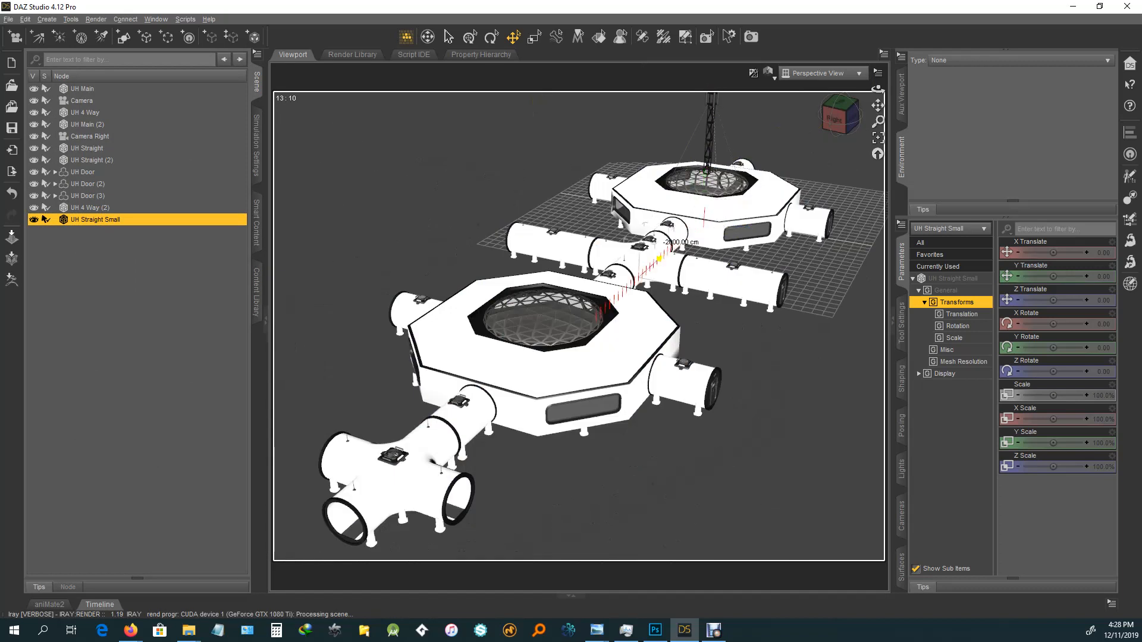
{"action": "left_click_drag", "start_coordinate": [447, 452], "coordinate": [357, 535]}
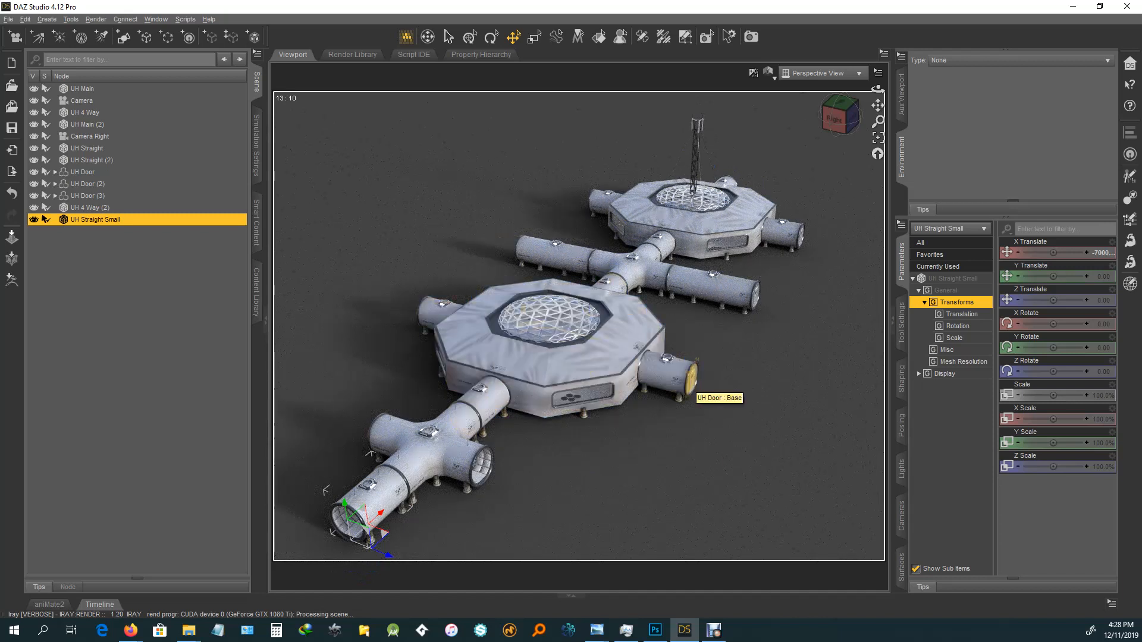
Step: Duplicate UH Door and move the selected door to X -7200, Z -200, near the open end of UH Straight Small
{"action": "left_click", "coordinate": [691, 381]}
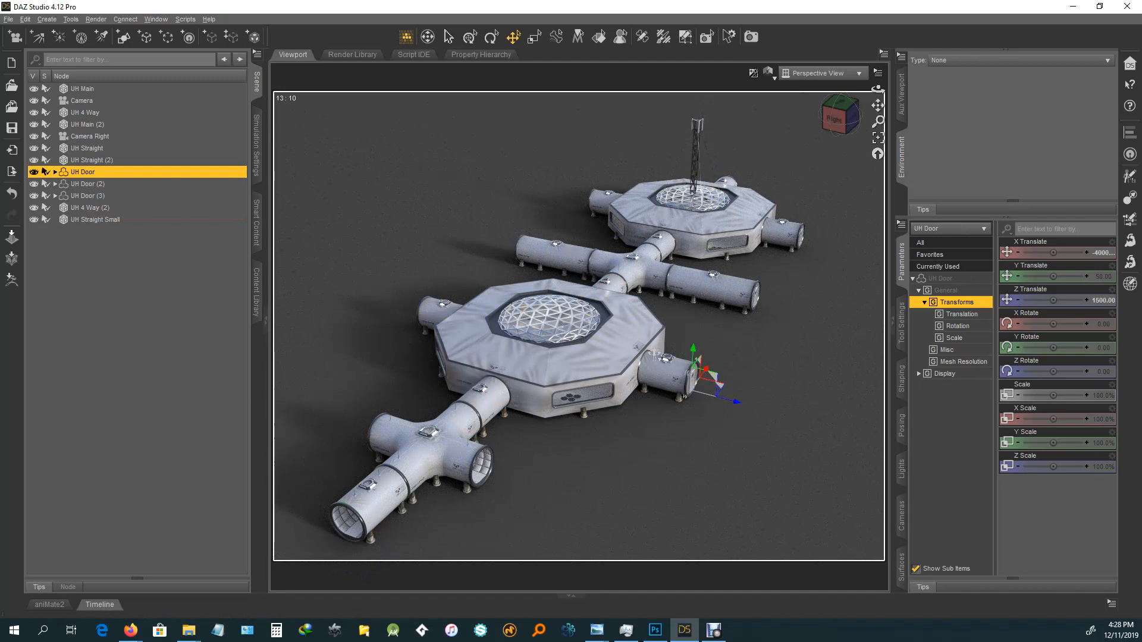
{"action": "key", "text": "ctrl+d"}
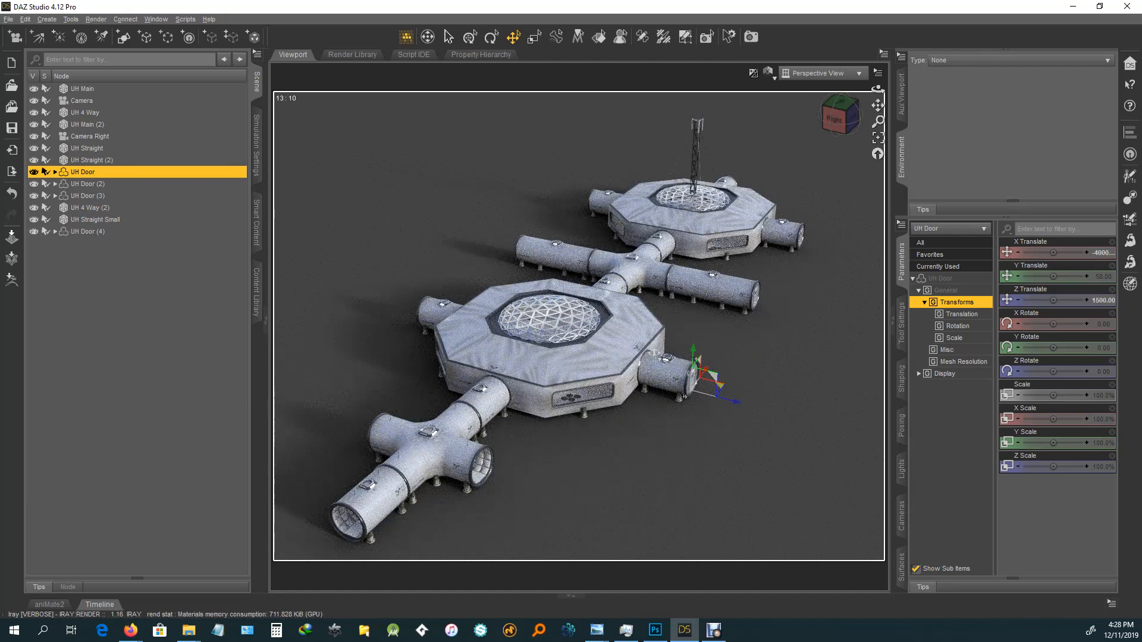
{"action": "left_click_drag", "start_coordinate": [691, 375], "coordinate": [277, 507]}
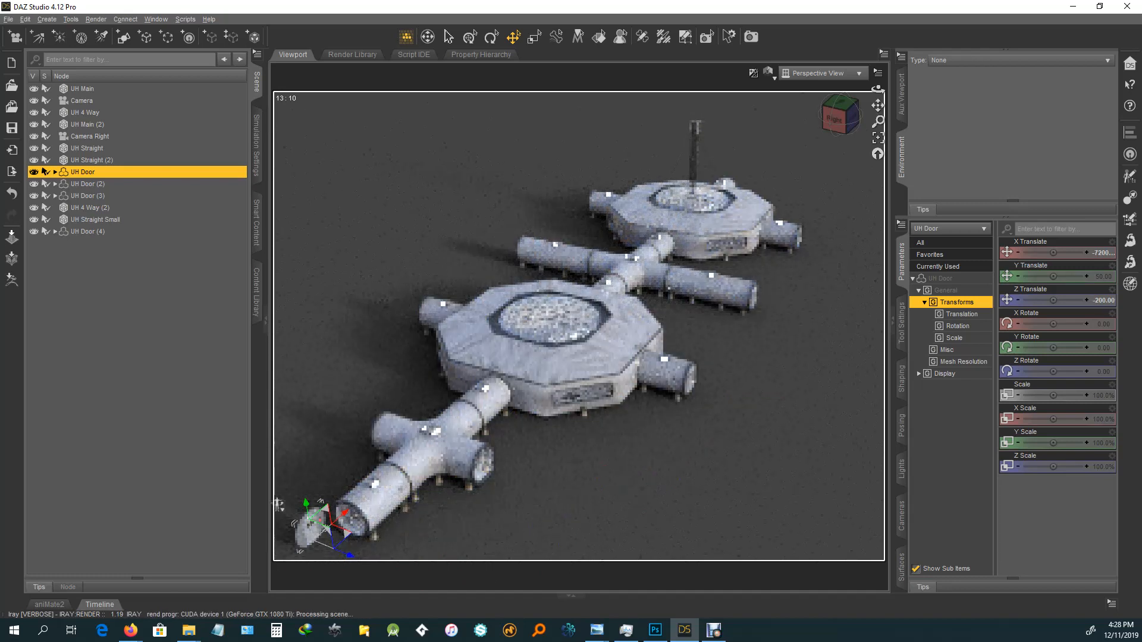
{"action": "middle_click_drag", "start_coordinate": [278, 506], "coordinate": [354, 476]}
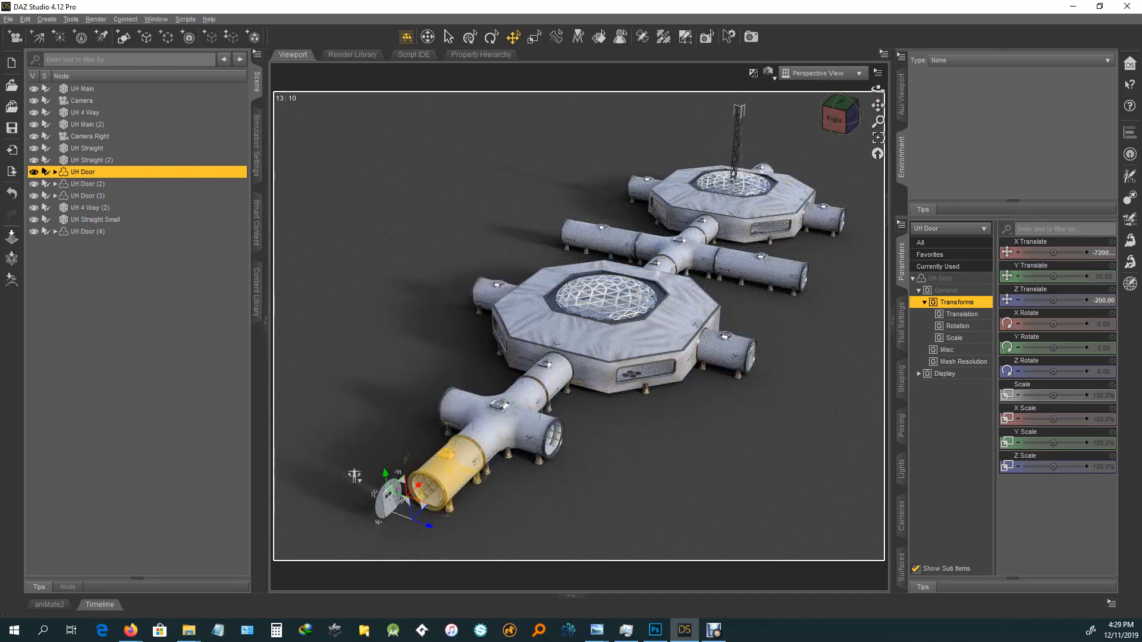
Step: Rotate UH Door to -90 on Y and move it to X -7000, Z 0, closing the end of UH Straight Small
{"action": "key", "text": "ctrl+alt+r"}
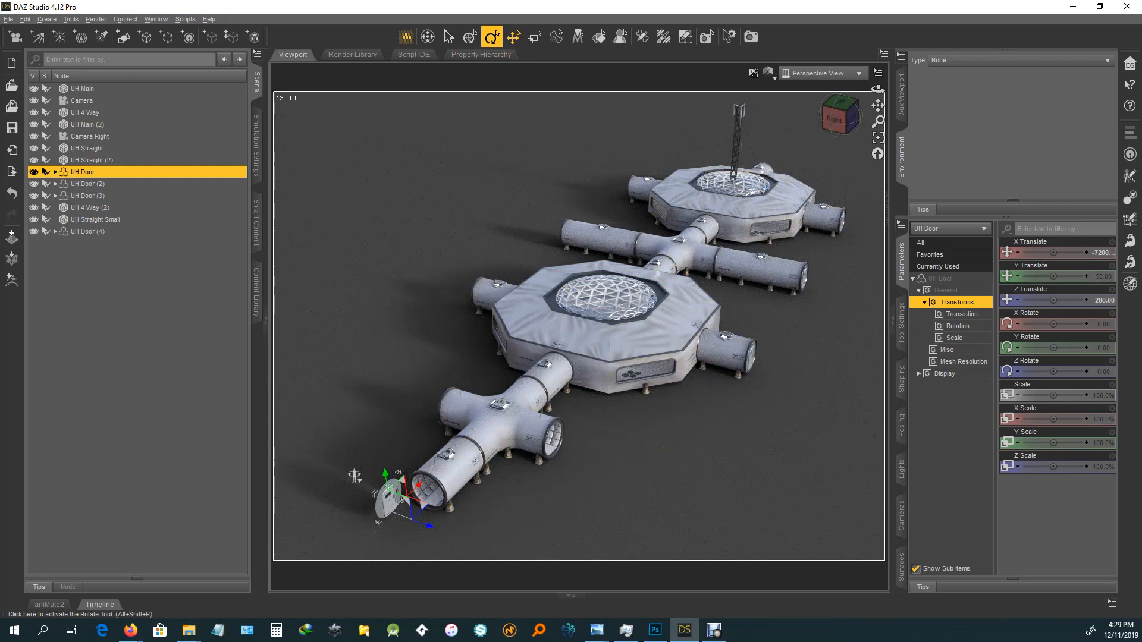
{"action": "left_click_drag", "start_coordinate": [354, 476], "coordinate": [354, 476]}
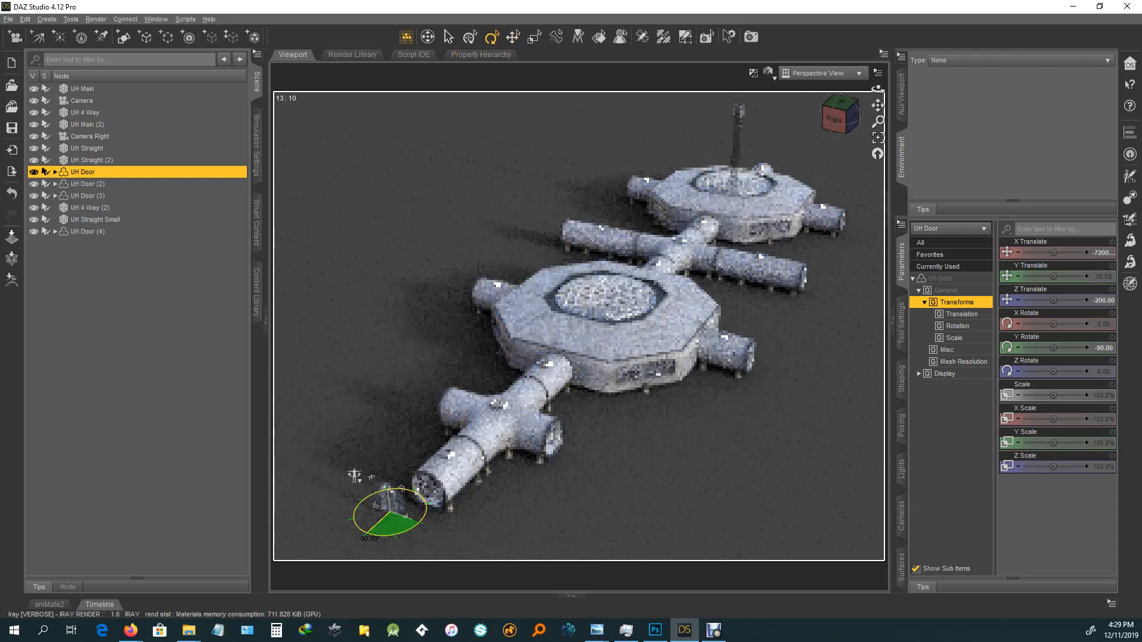
{"action": "left_click", "coordinate": [512, 34]}
{"action": "left_click_drag", "start_coordinate": [354, 476], "coordinate": [394, 468]}
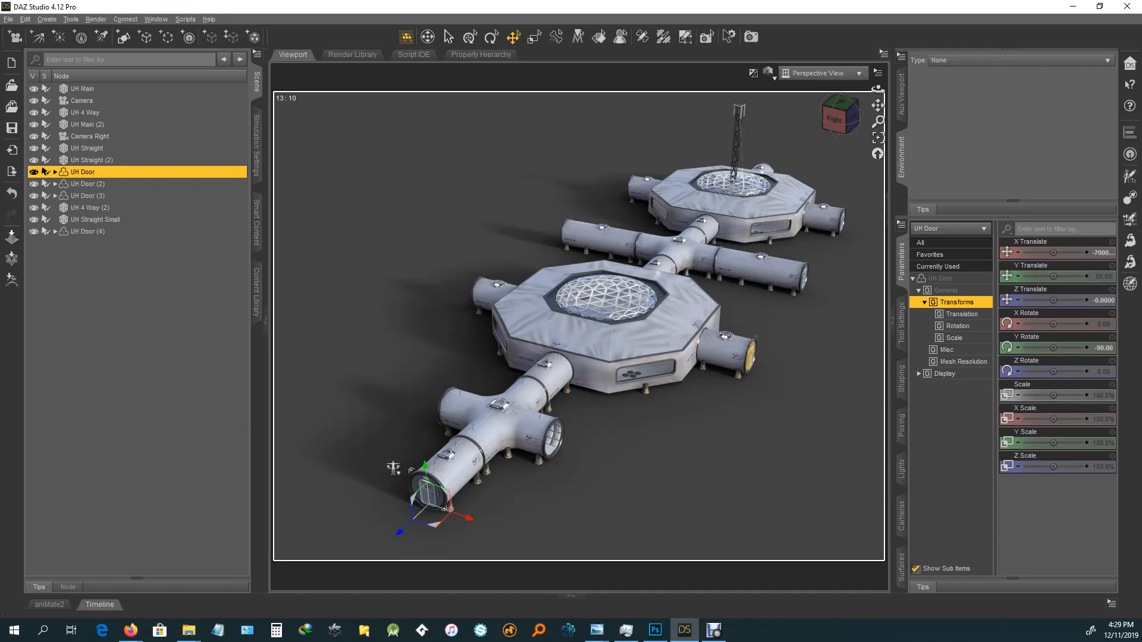
Step: Parent the UH Door on the small tube's end to UH Straight Small and reselect the tube
{"action": "left_click", "coordinate": [714, 334]}
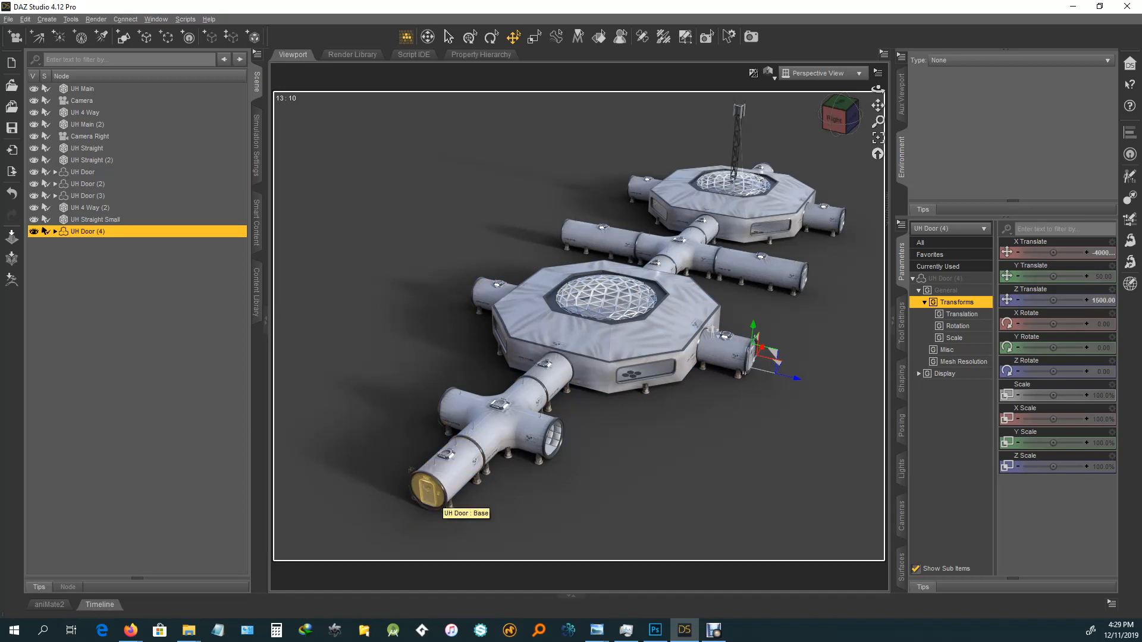
{"action": "left_click", "coordinate": [411, 469]}
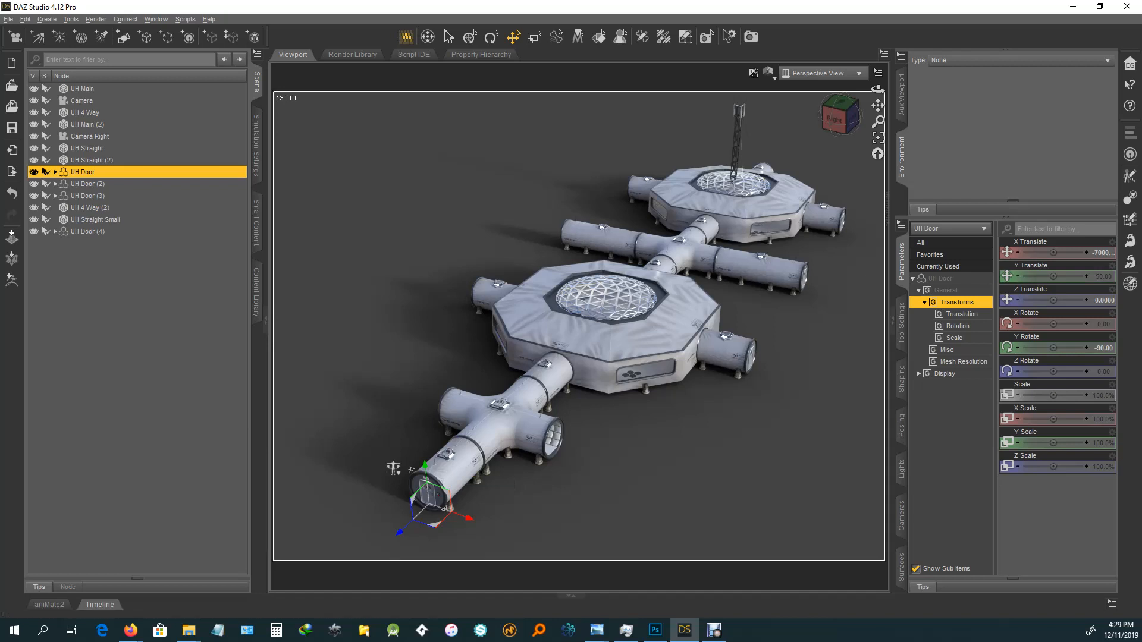
{"action": "left_click_drag", "start_coordinate": [89, 172], "coordinate": [152, 219]}
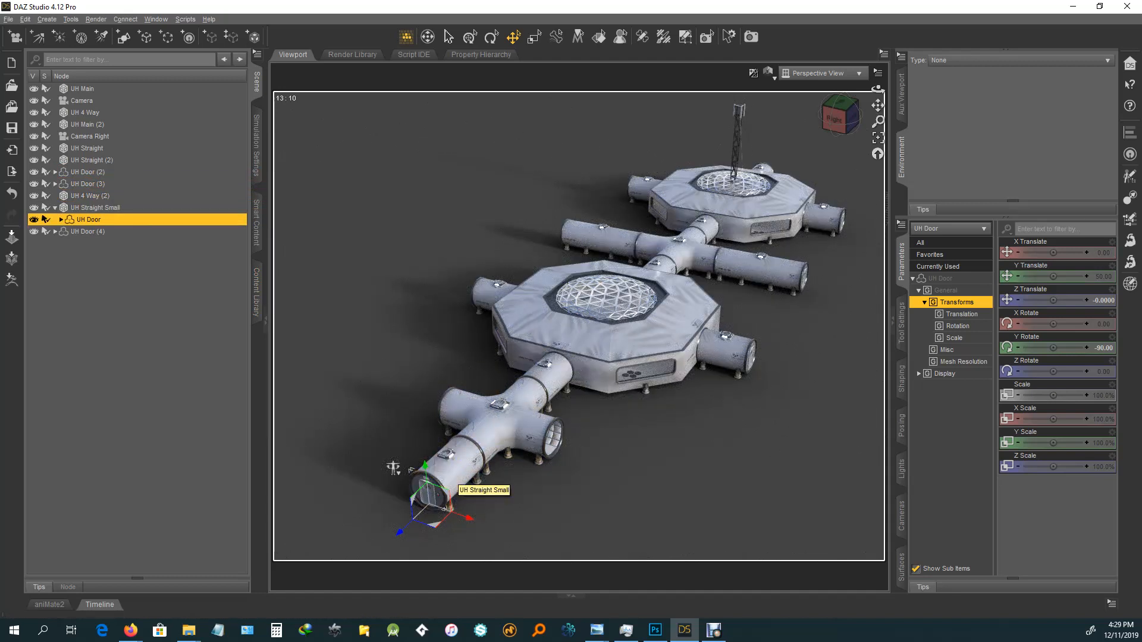
{"action": "left_click", "coordinate": [409, 468]}
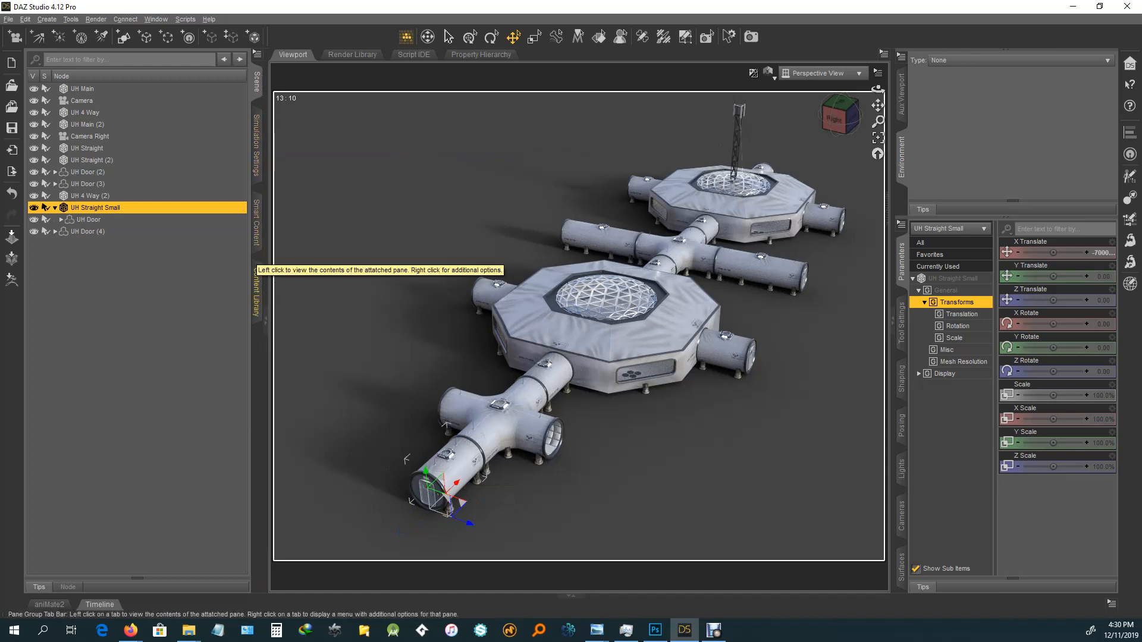
Step: Add the UH Ramp prop and move it to X -7000, at the door of UH Straight Small
{"action": "left_click", "coordinate": [256, 291]}
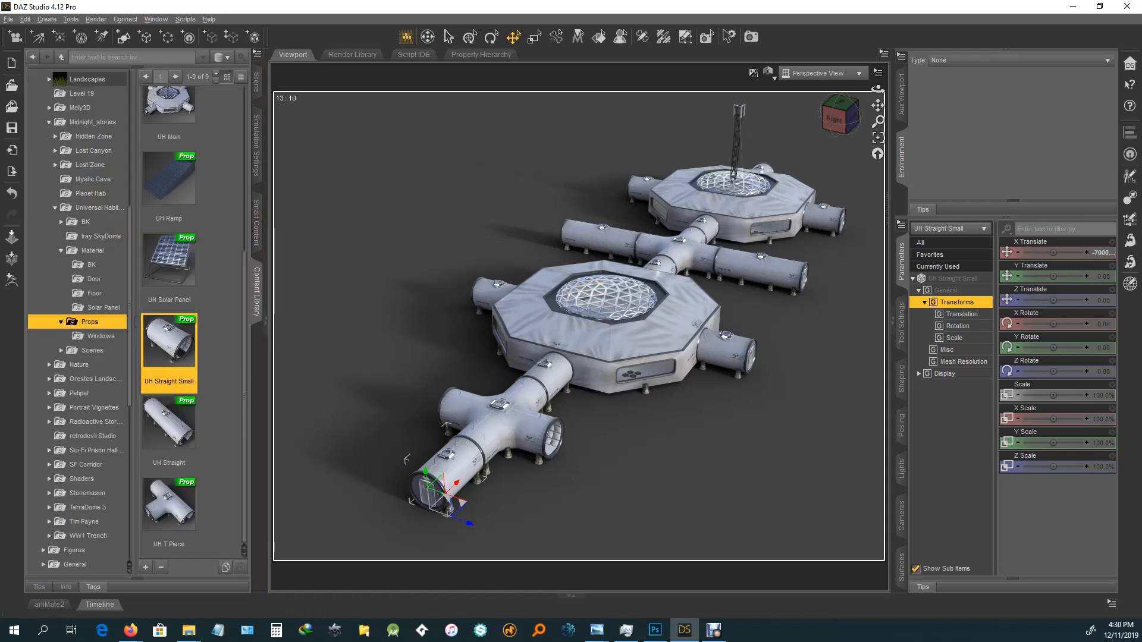
{"action": "double_click", "coordinate": [169, 179]}
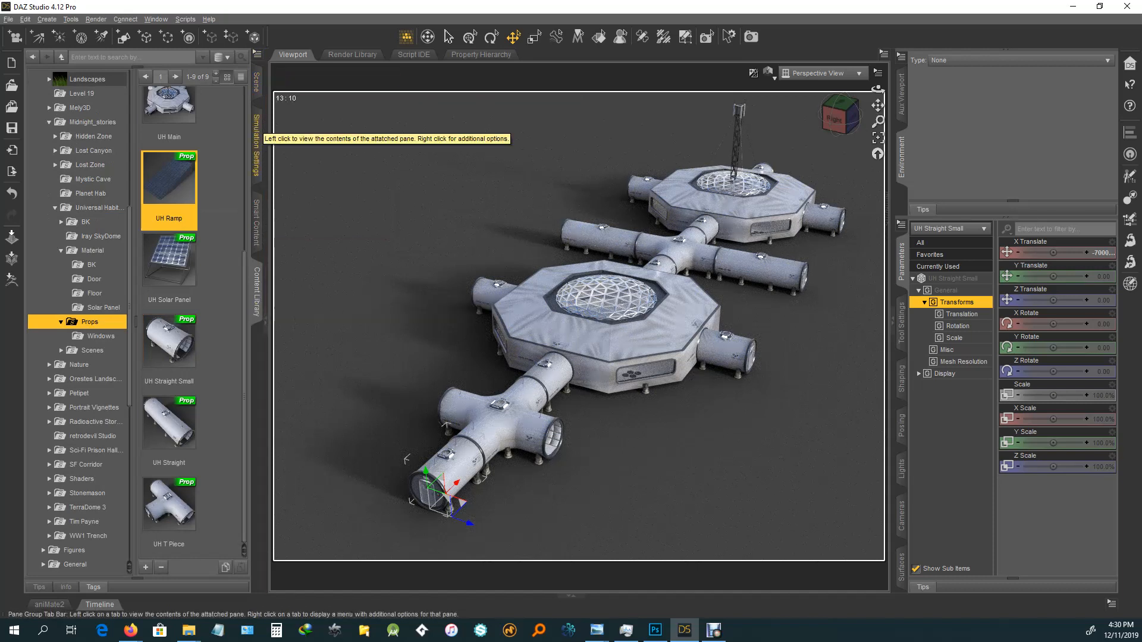
{"action": "left_click", "coordinate": [256, 81]}
{"action": "left_click", "coordinate": [84, 243]}
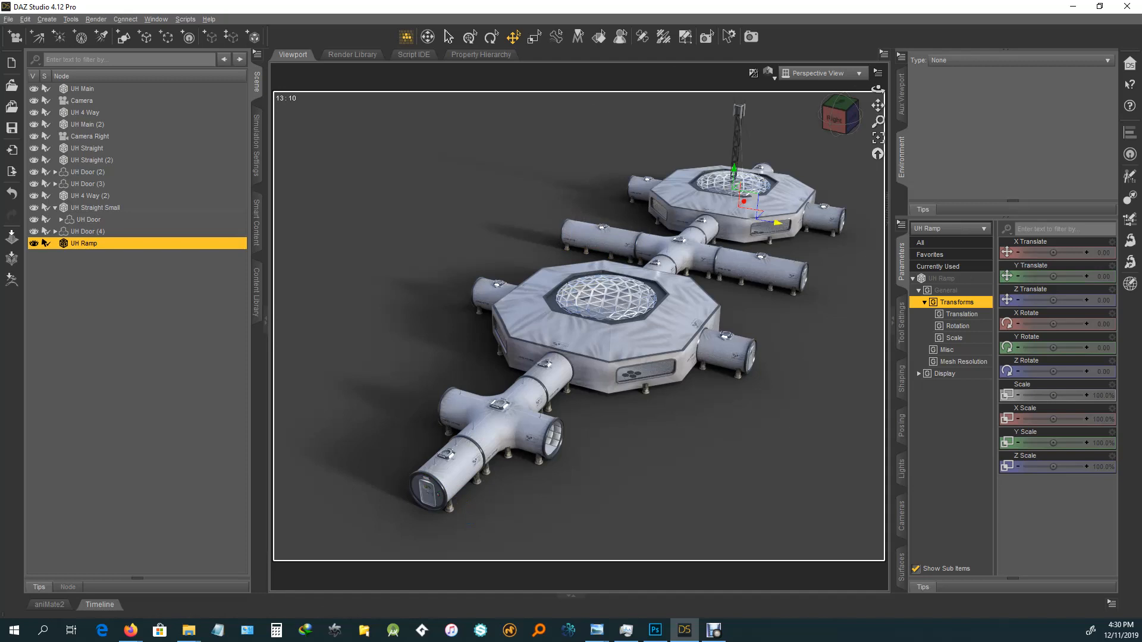
{"action": "left_click_drag", "start_coordinate": [745, 205], "coordinate": [474, 467]}
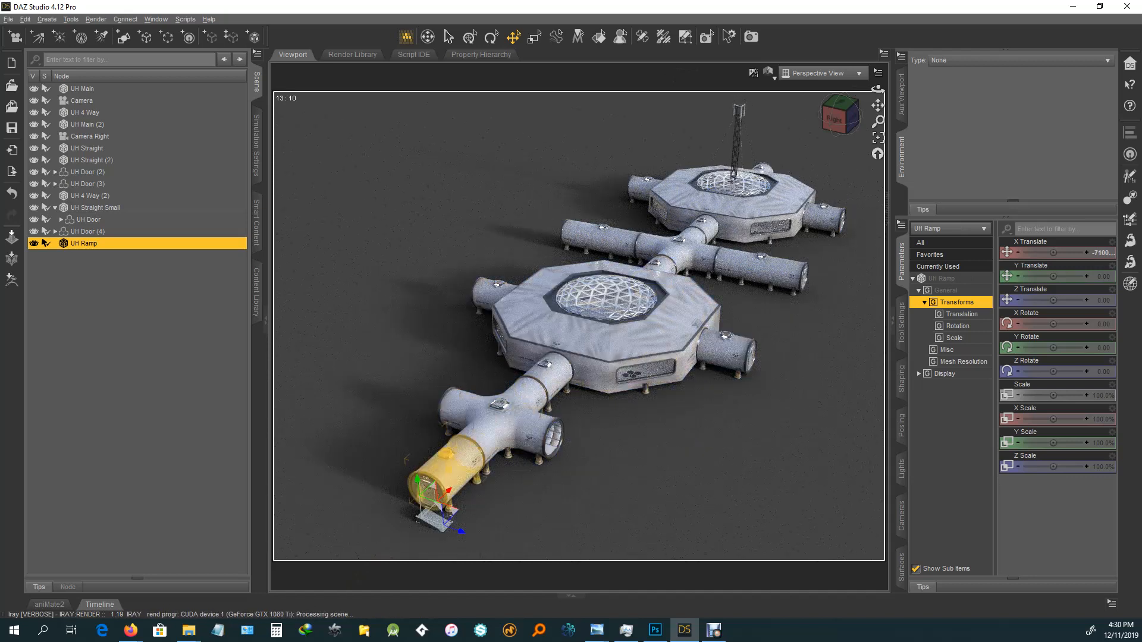
{"action": "left_click_drag", "start_coordinate": [407, 458], "coordinate": [457, 483]}
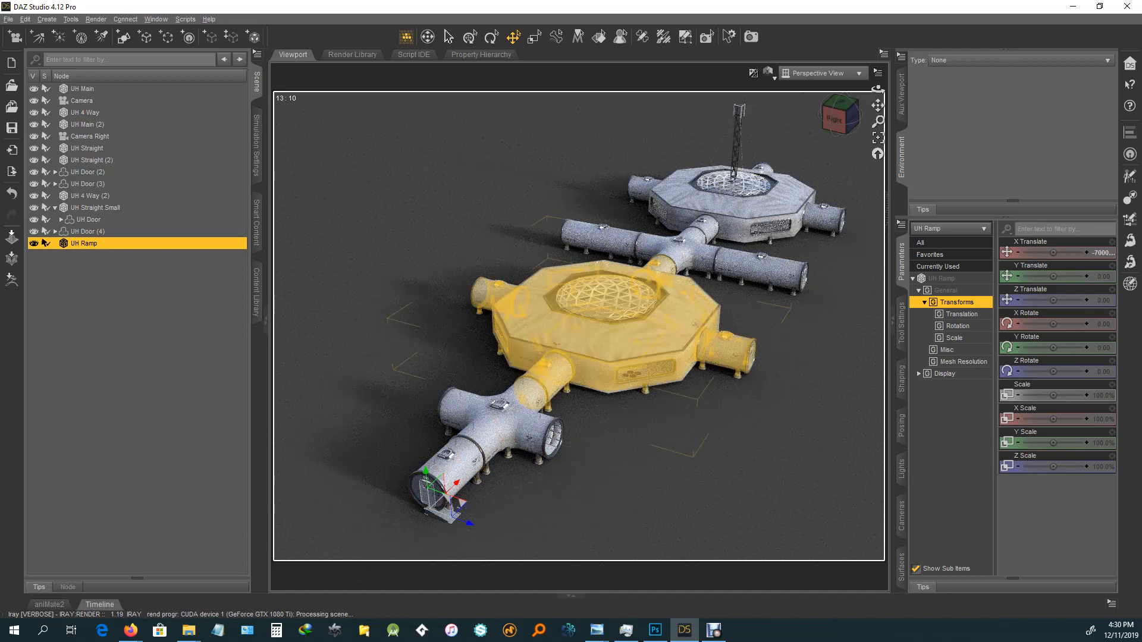
Step: Rotate UH Ramp to -90 on Y so it leads out from the door, and parent it to UH Straight Small
{"action": "left_click", "coordinate": [491, 36]}
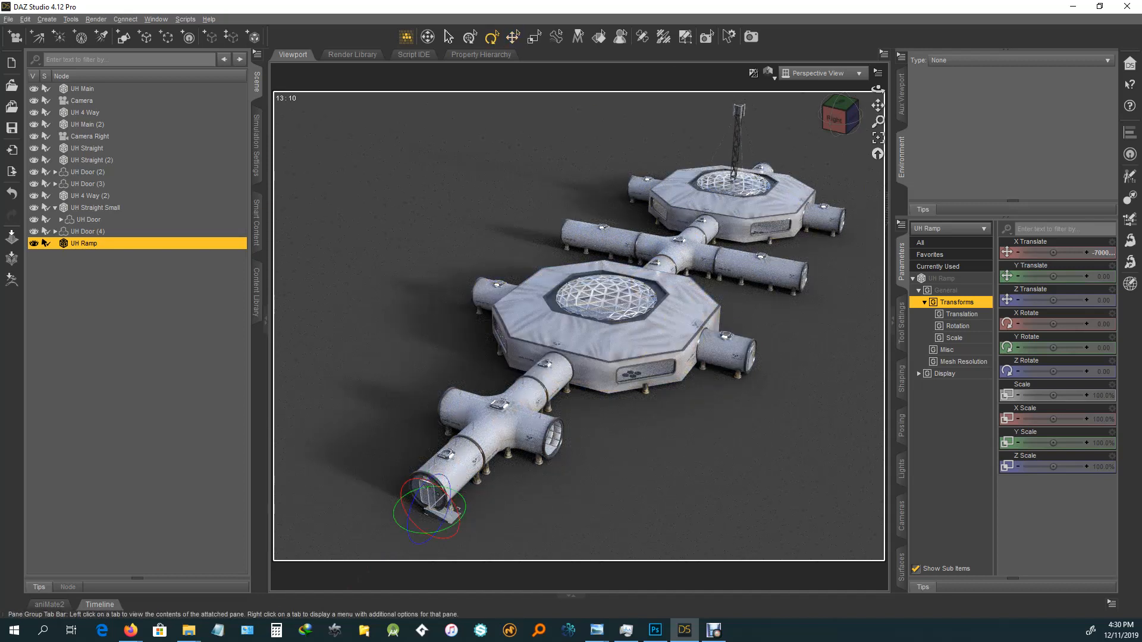
{"action": "left_click_drag", "start_coordinate": [462, 521], "coordinate": [410, 530]}
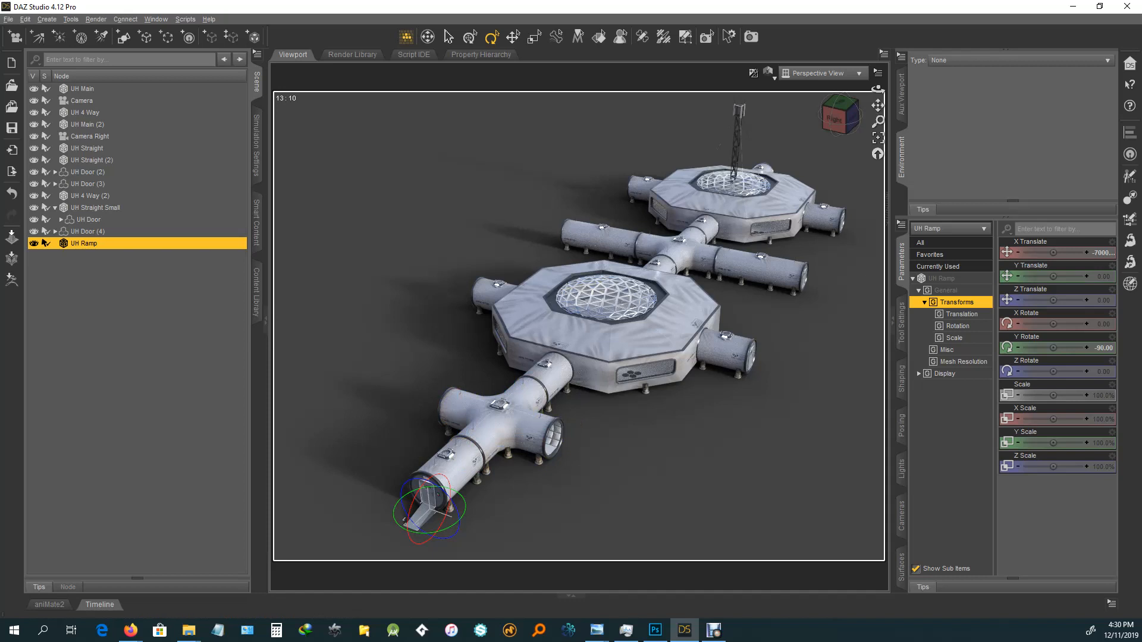
{"action": "left_click_drag", "start_coordinate": [83, 243], "coordinate": [89, 220]}
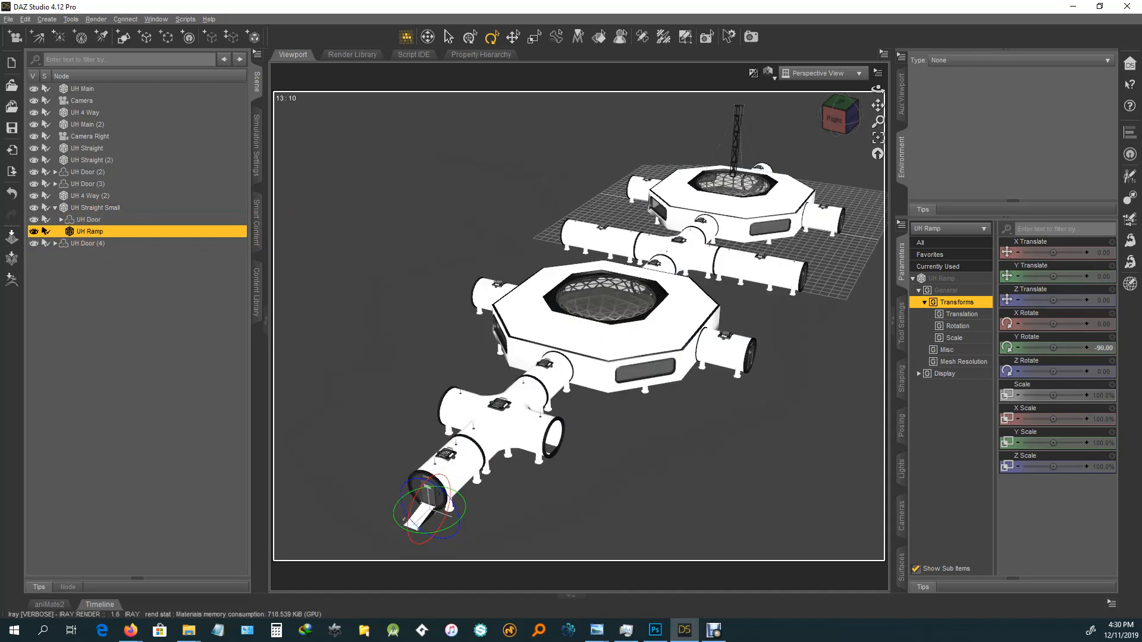
Step: Collapse the UH Straight Small group in the scene hierarchy and rename it UH Straight Small Subset
{"action": "left_click", "coordinate": [95, 207]}
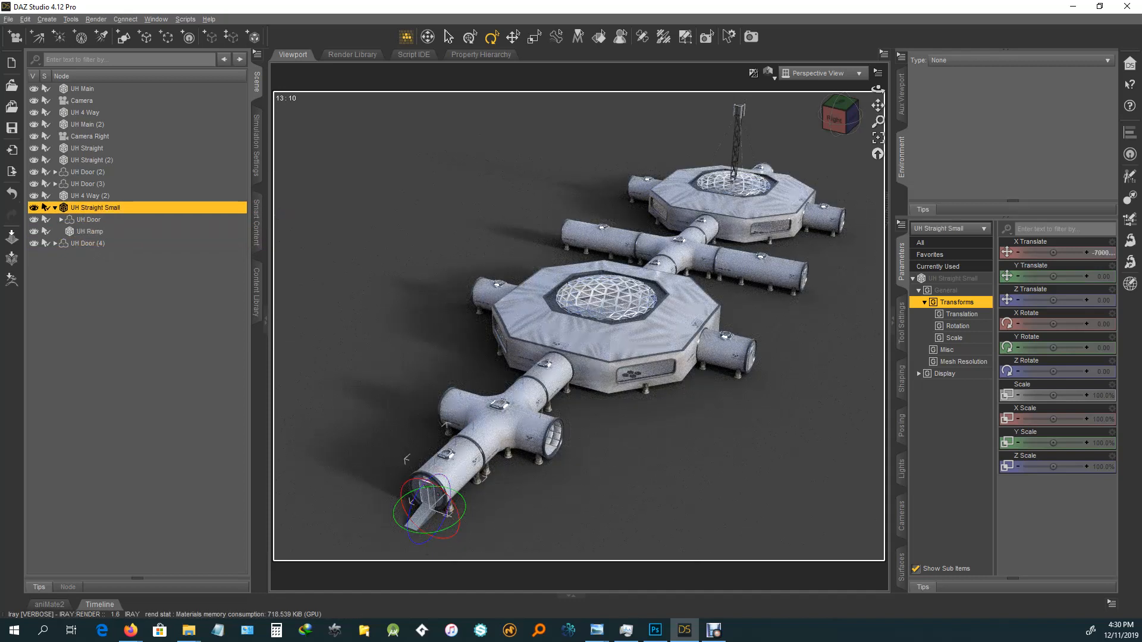
{"action": "left_click", "coordinate": [55, 207]}
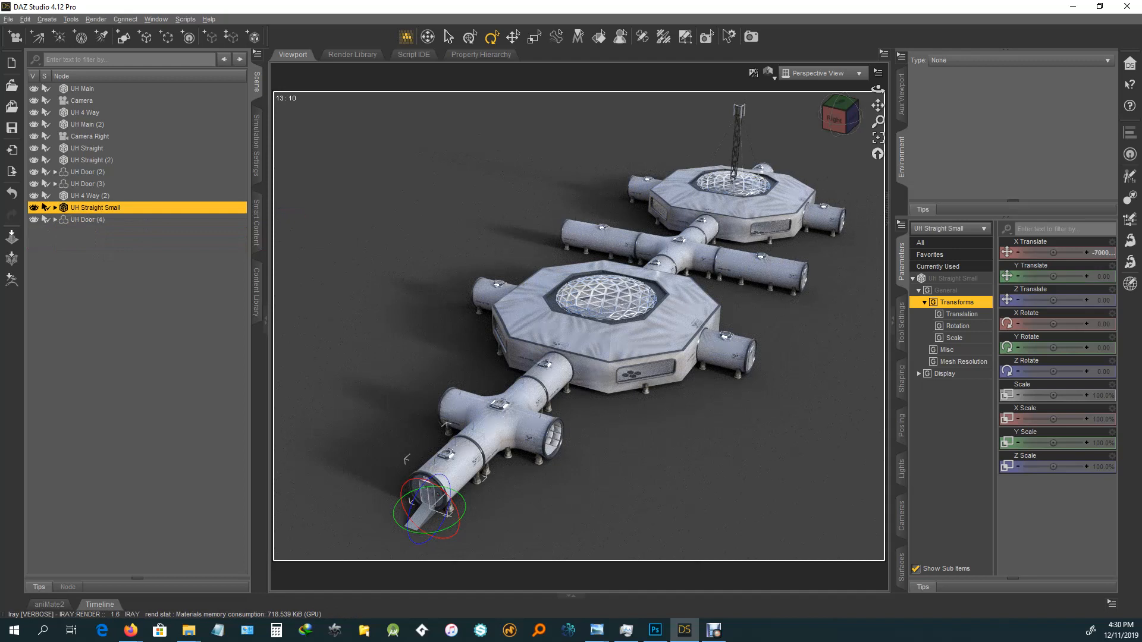
{"action": "double_click", "coordinate": [95, 207]}
{"action": "left_click", "coordinate": [120, 208]}
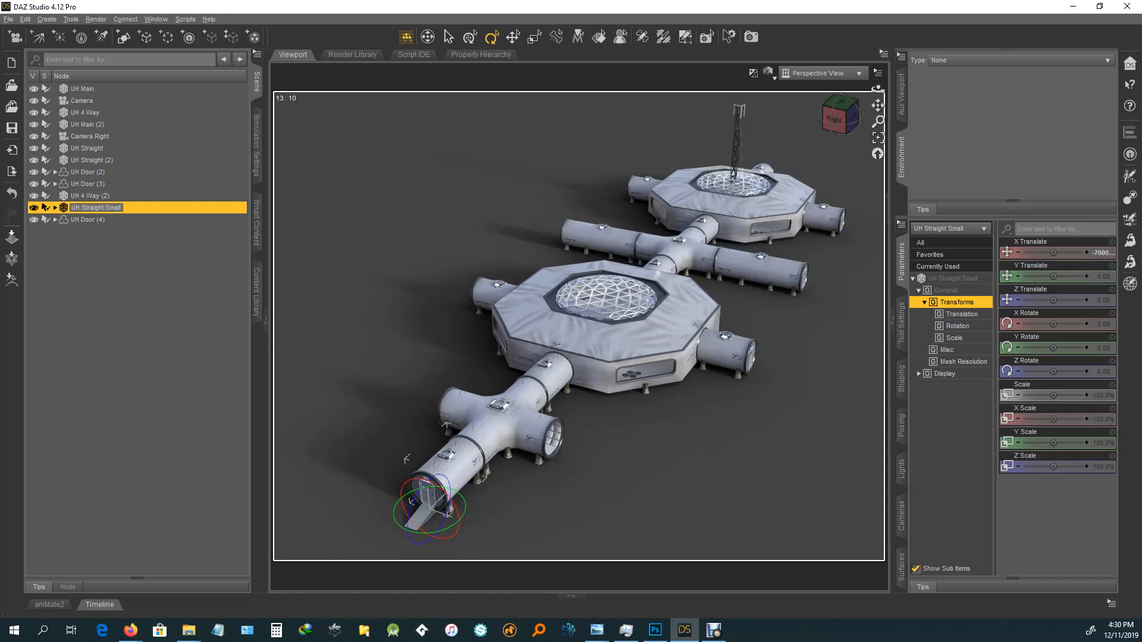
{"action": "type", "text": "Se"}
{"action": "key", "text": "BackSpace"}
{"action": "type", "text": "ubset"}
{"action": "key", "text": "Return"}
Step: Duplicate UH Straight Small Subset together with its node hierarchy
{"action": "left_click", "coordinate": [25, 19]}
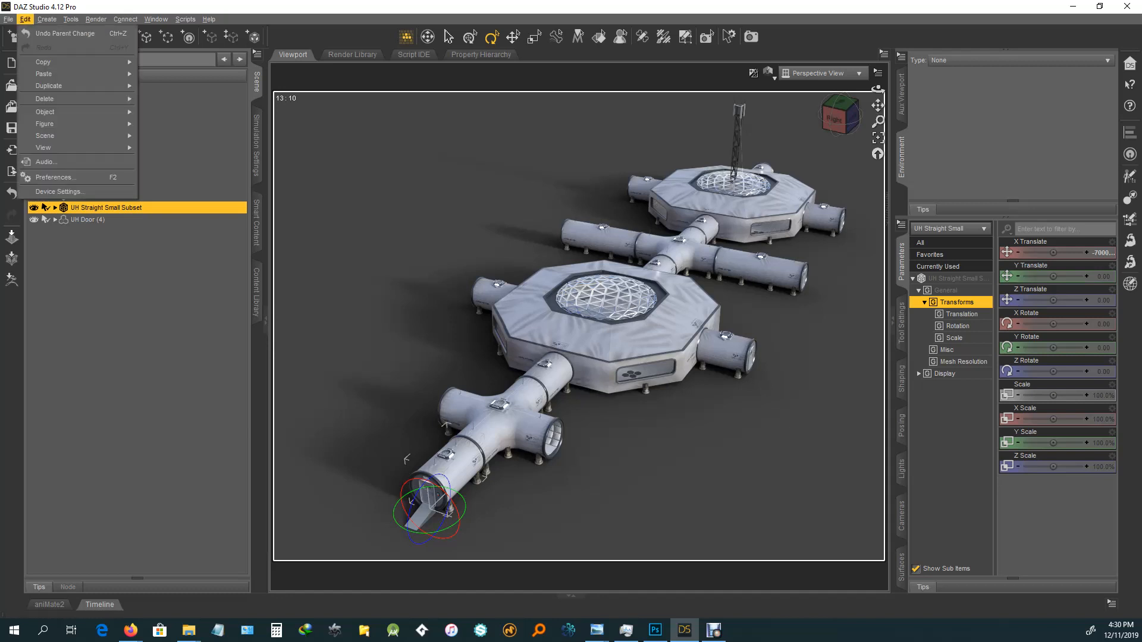
{"action": "mouse_move", "coordinate": [89, 85]}
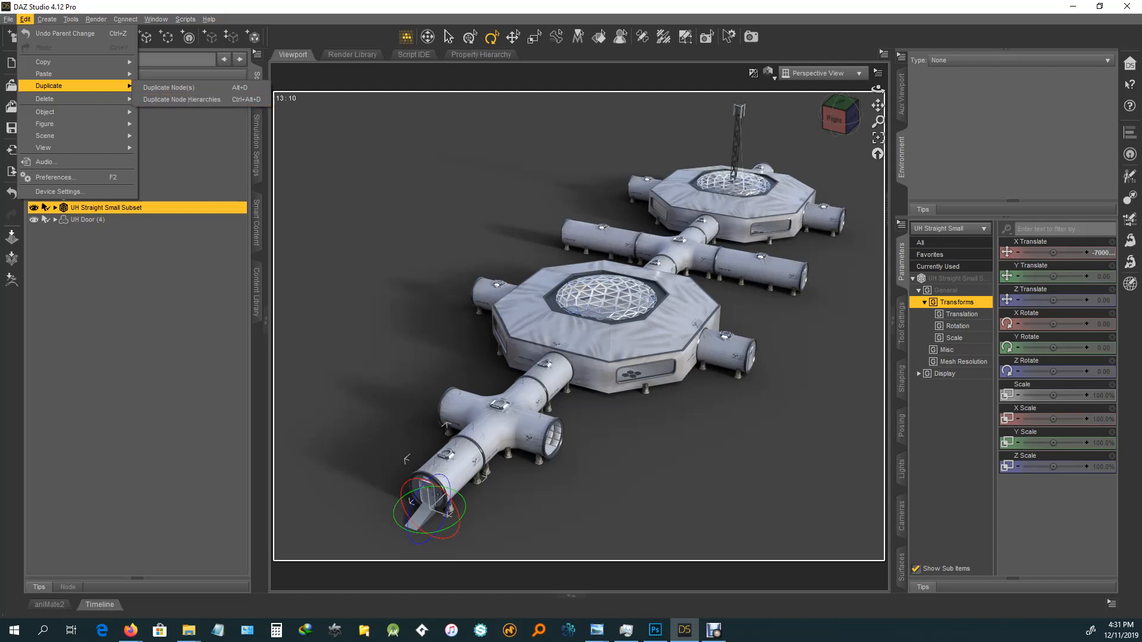
{"action": "left_click", "coordinate": [172, 297]}
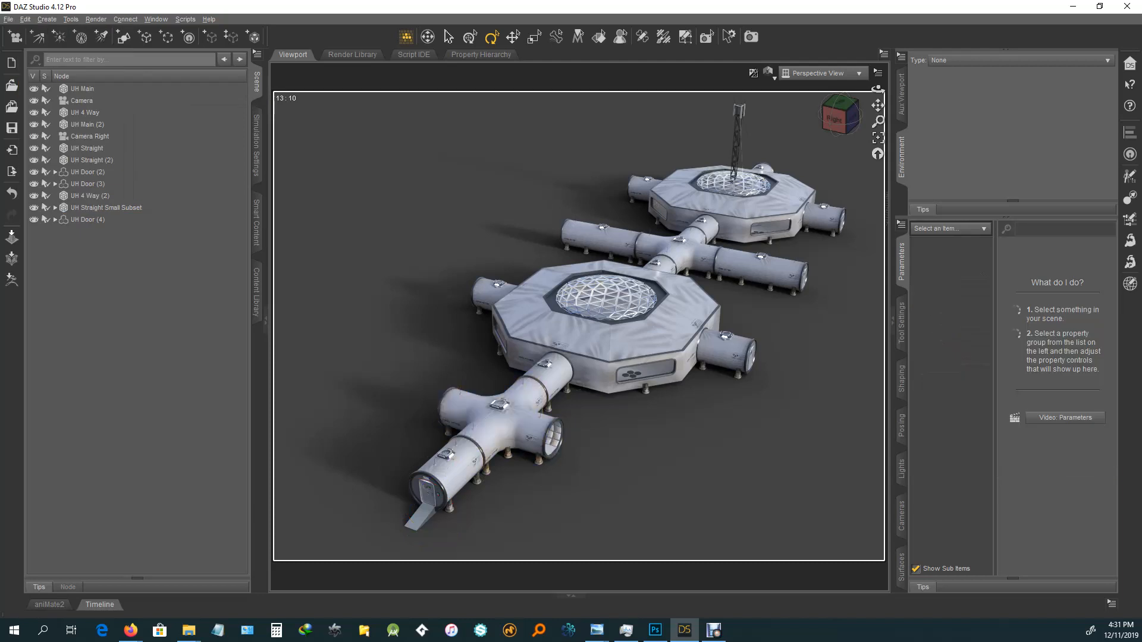
{"action": "left_click", "coordinate": [107, 208]}
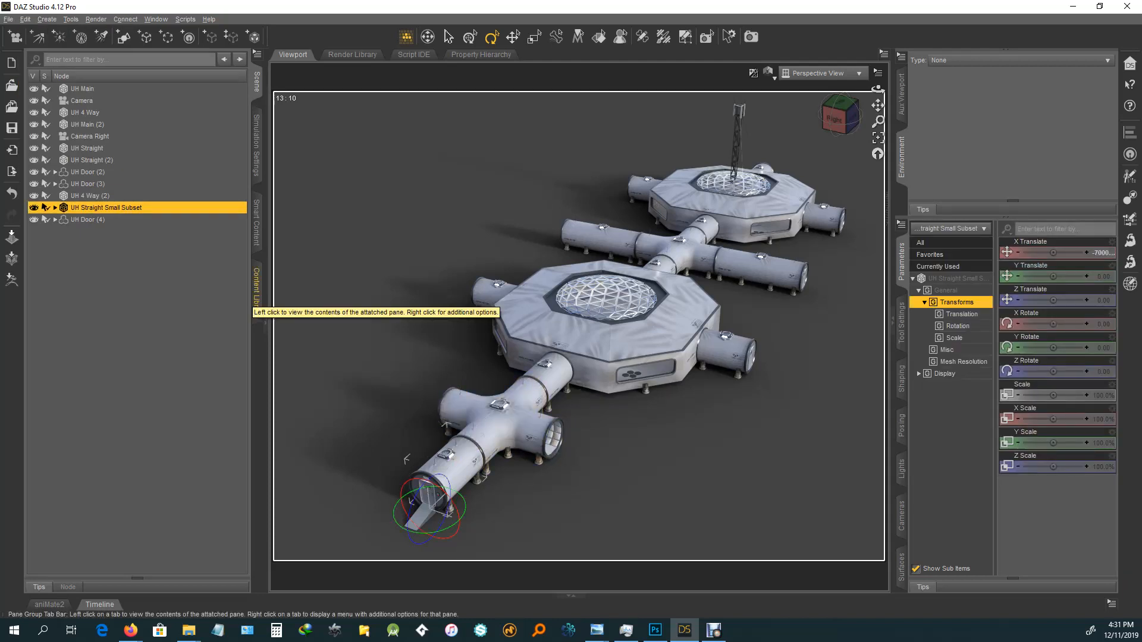
{"action": "key", "text": "ctrl+alt+d"}
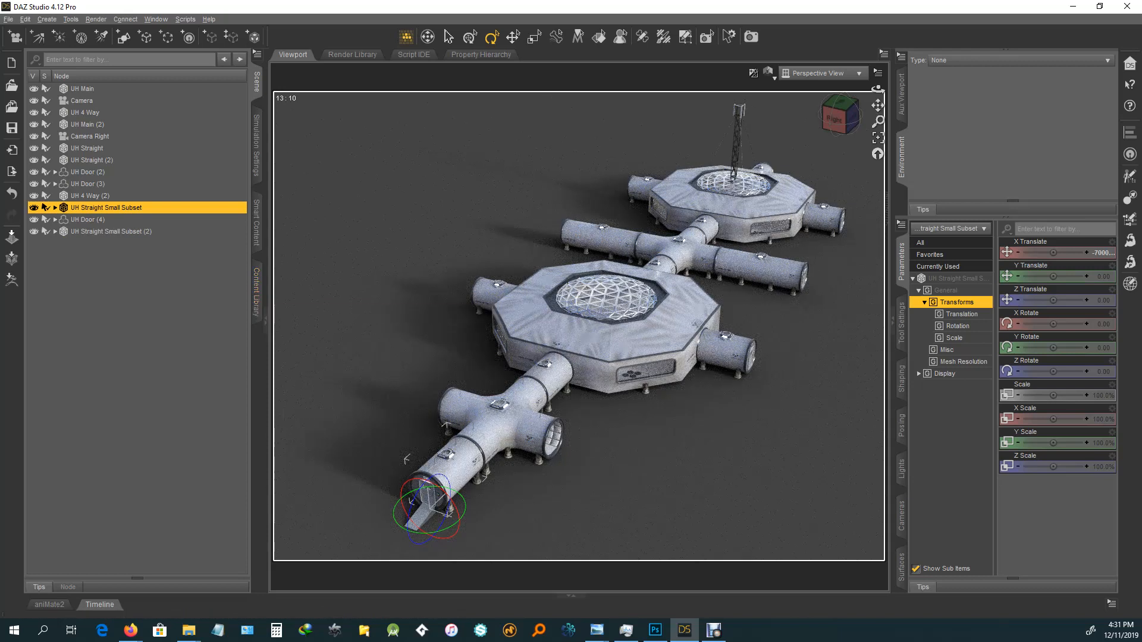
Step: Rotate UH Straight Small Subset (2) to 90 on Y and move it to X -6000, Z 1000, onto the open arm of the 4-way
{"action": "left_click", "coordinate": [111, 231]}
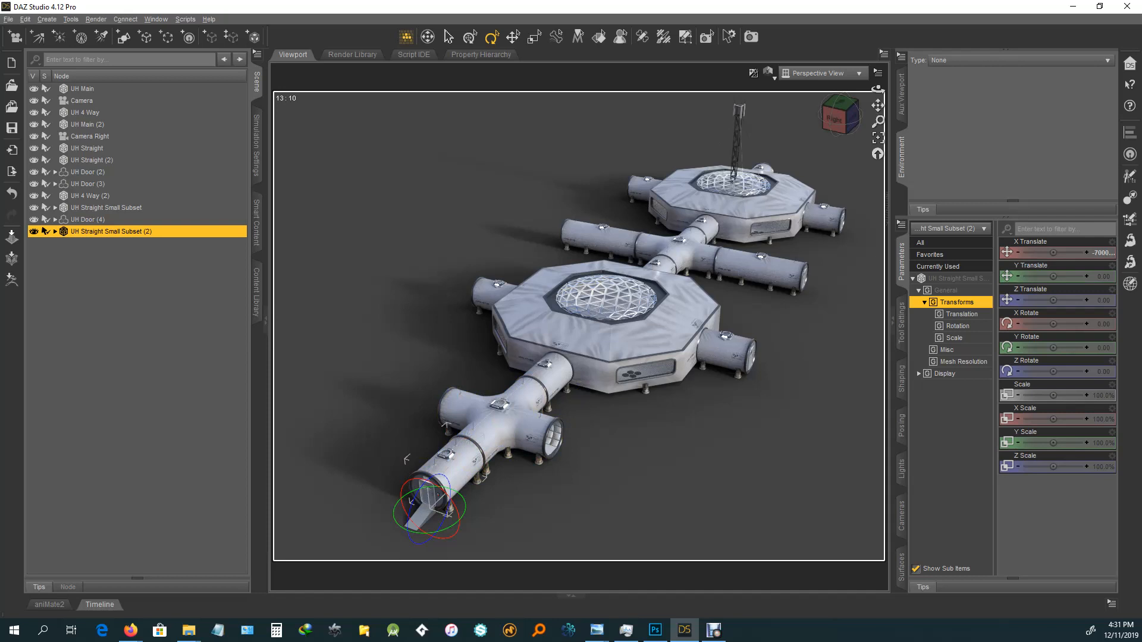
{"action": "left_click_drag", "start_coordinate": [461, 521], "coordinate": [451, 490]}
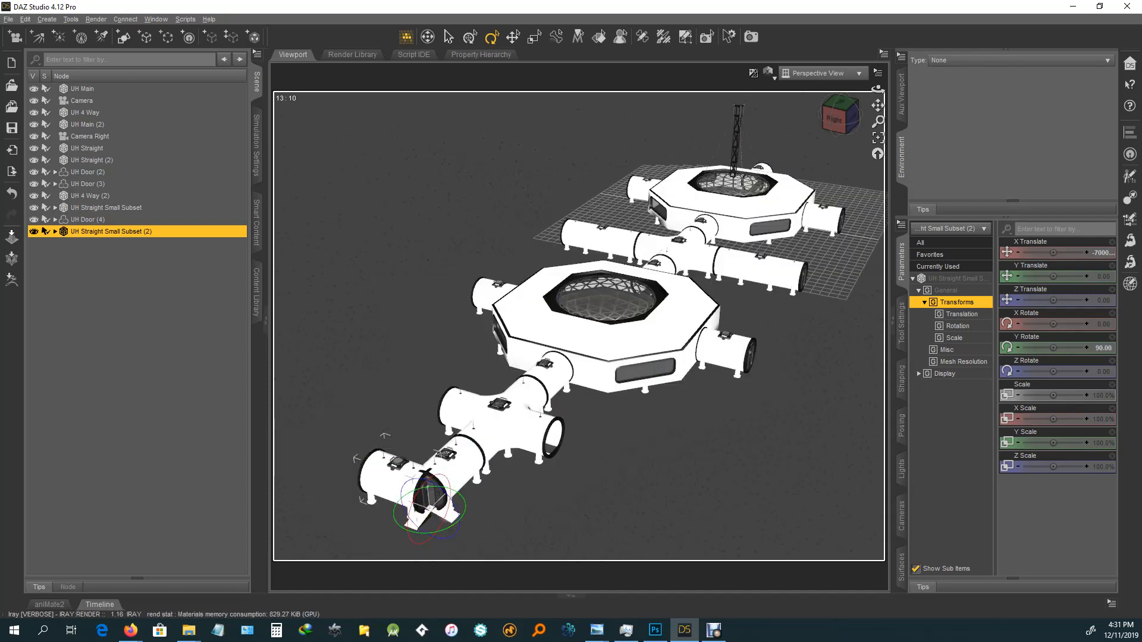
{"action": "left_click", "coordinate": [513, 37]}
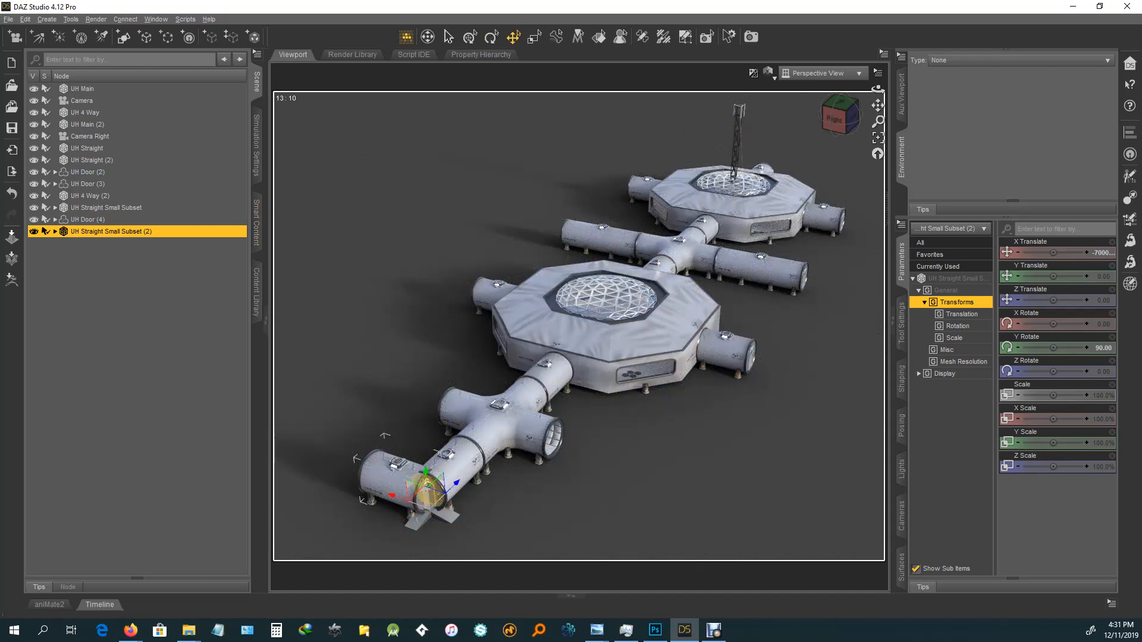
{"action": "left_click_drag", "start_coordinate": [425, 490], "coordinate": [601, 462]}
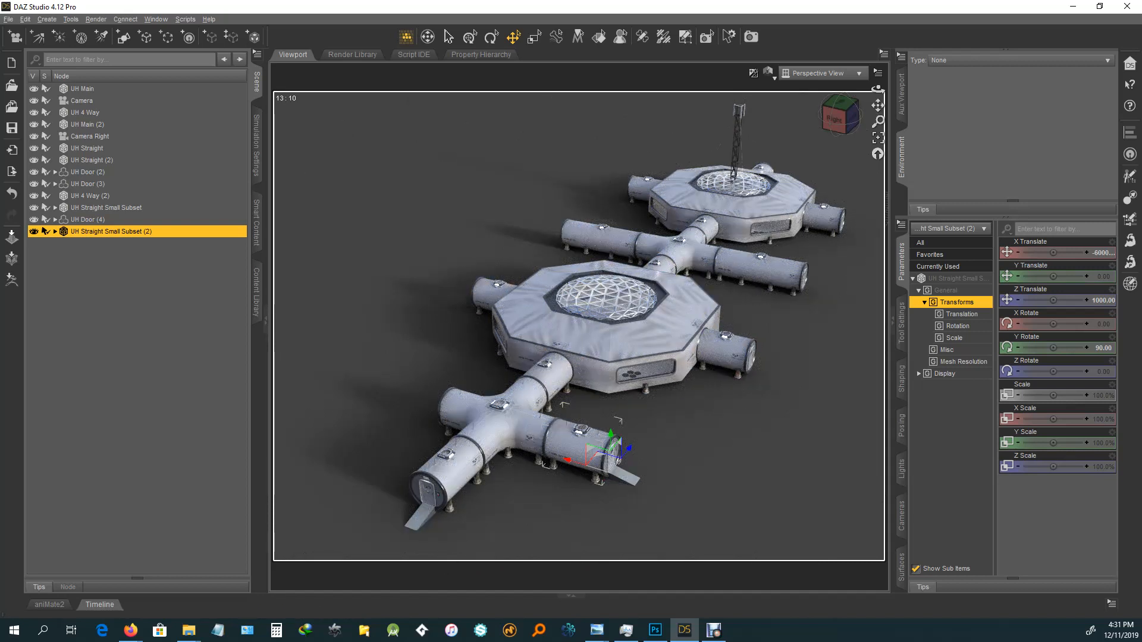
Step: Duplicate UH Straight Small Subset (2), move the copy to Z -1000 and rotate it to 270 on Y to cap the 4-way's opposite arm
{"action": "key", "text": "ctrl+d"}
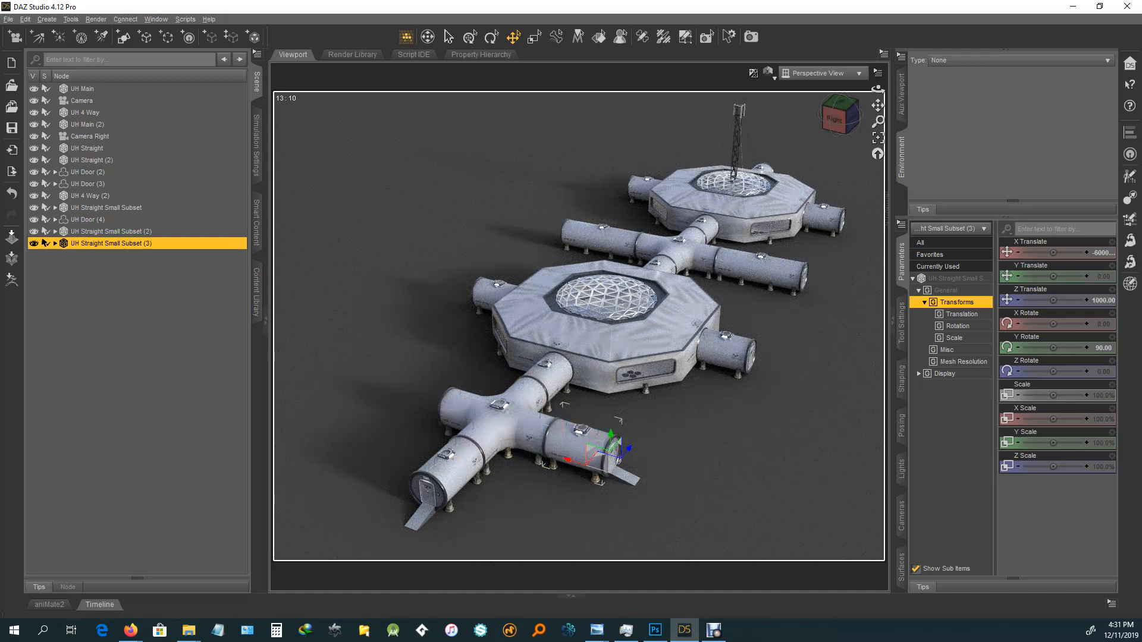
{"action": "left_click_drag", "start_coordinate": [568, 459], "coordinate": [371, 398]}
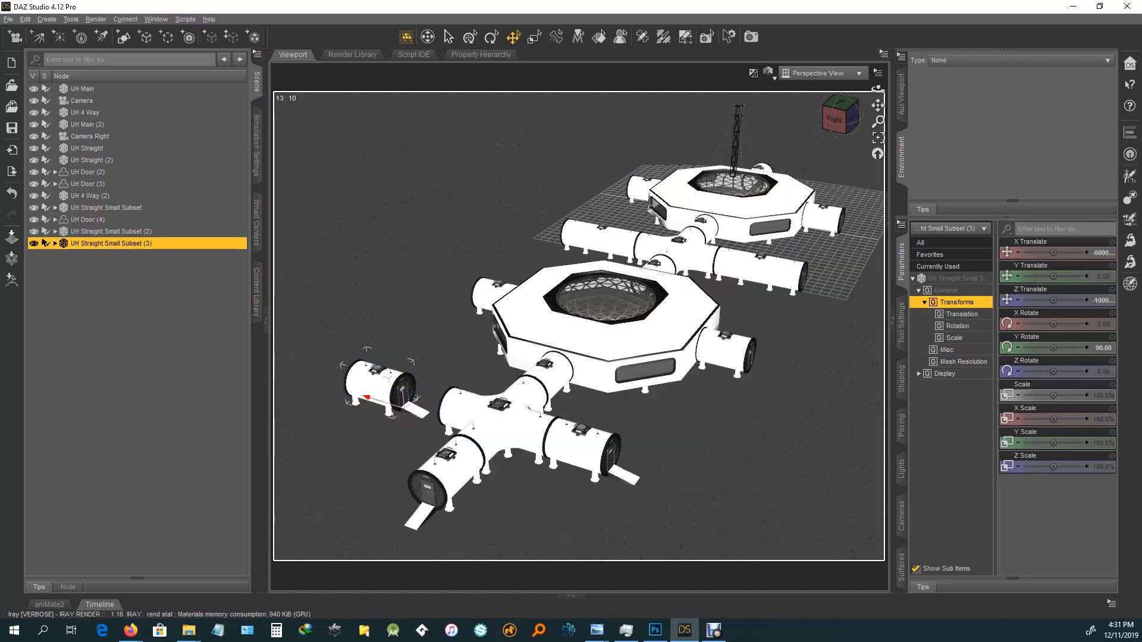
{"action": "left_click", "coordinate": [491, 37]}
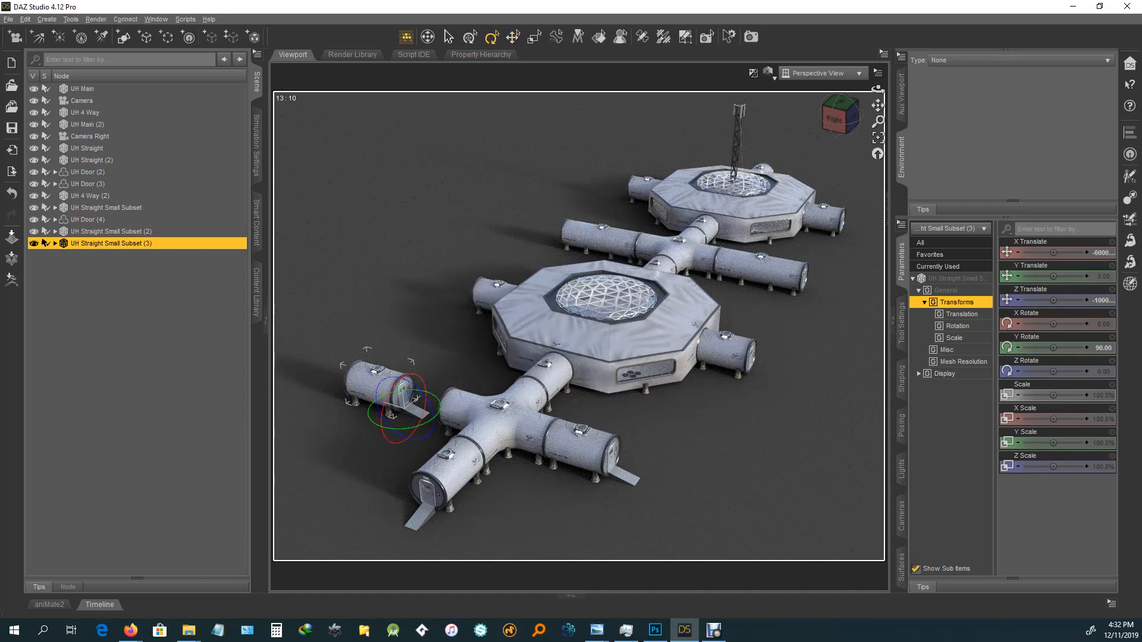
{"action": "mouse_move", "coordinate": [370, 416]}
{"action": "left_mouse_down"}
{"action": "mouse_move", "coordinate": [384, 410]}
{"action": "mouse_move", "coordinate": [376, 426]}
{"action": "left_mouse_up"}
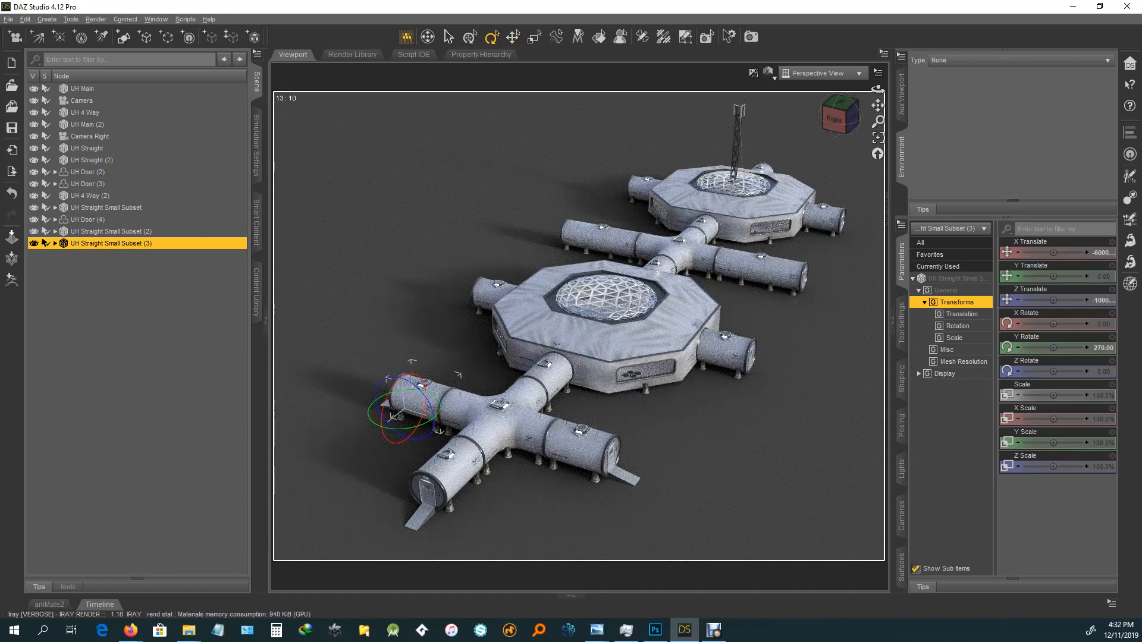
Step: Duplicate the rotated subset twice, placing one copy at about X -4000, Z -2000 and the next at about X -2000, Z -2000
{"action": "left_click_drag", "start_coordinate": [878, 89], "coordinate": [934, 92]}
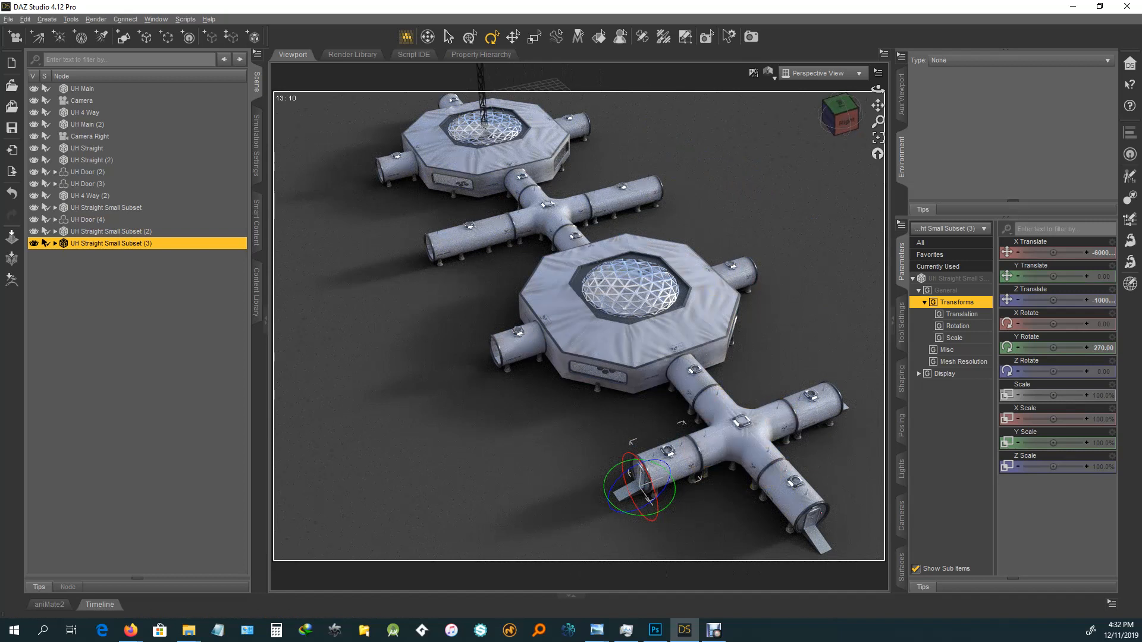
{"action": "key", "text": "ctrl+d"}
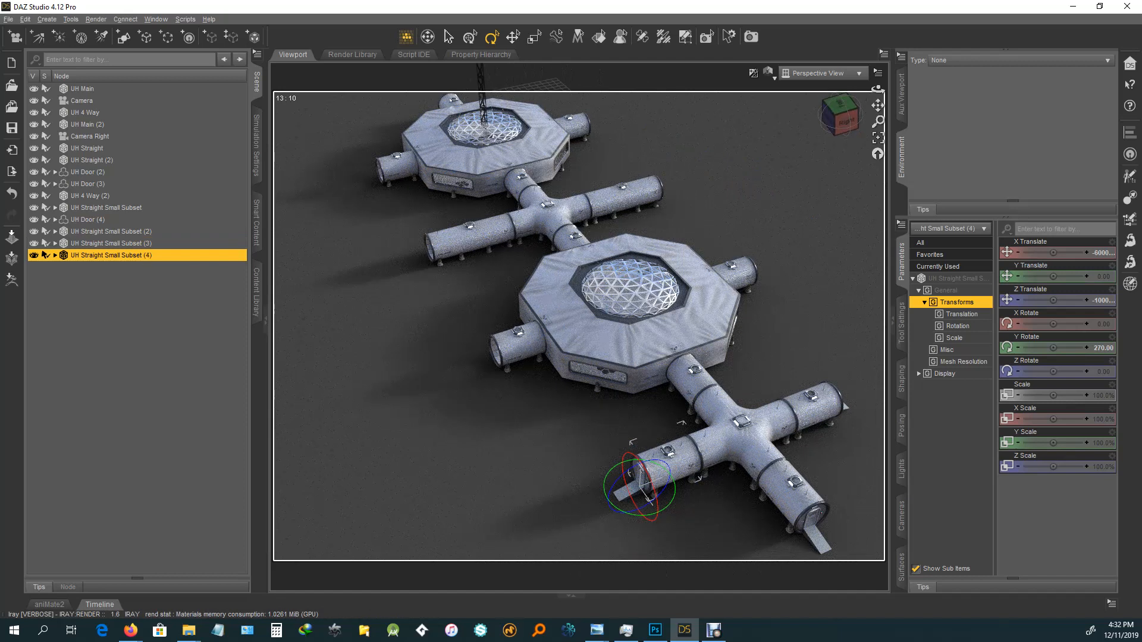
{"action": "left_click", "coordinate": [513, 37]}
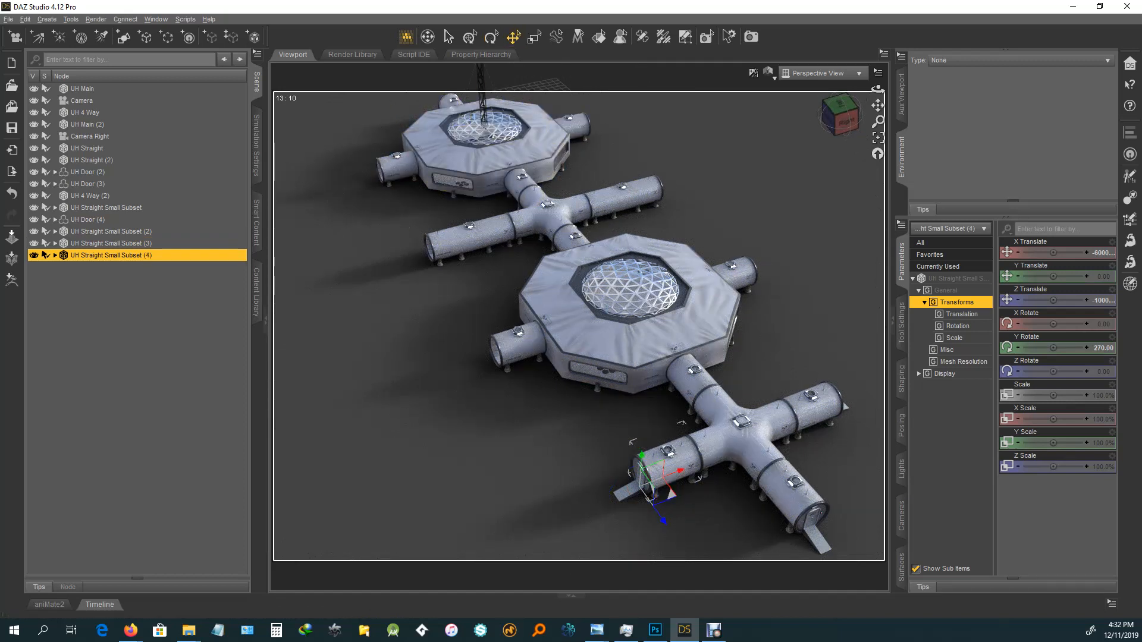
{"action": "mouse_move", "coordinate": [671, 493]}
{"action": "left_mouse_down"}
{"action": "mouse_move", "coordinate": [514, 464]}
{"action": "mouse_move", "coordinate": [471, 443]}
{"action": "mouse_move", "coordinate": [439, 398]}
{"action": "mouse_move", "coordinate": [470, 394]}
{"action": "mouse_move", "coordinate": [475, 382]}
{"action": "left_mouse_up"}
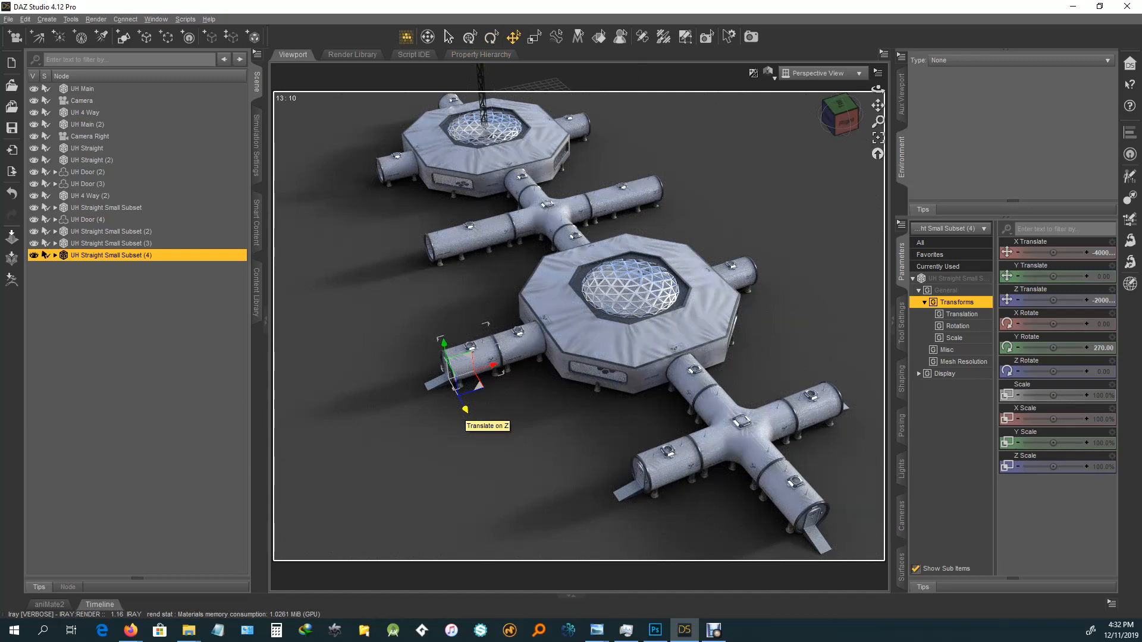
{"action": "key", "text": "ctrl+d"}
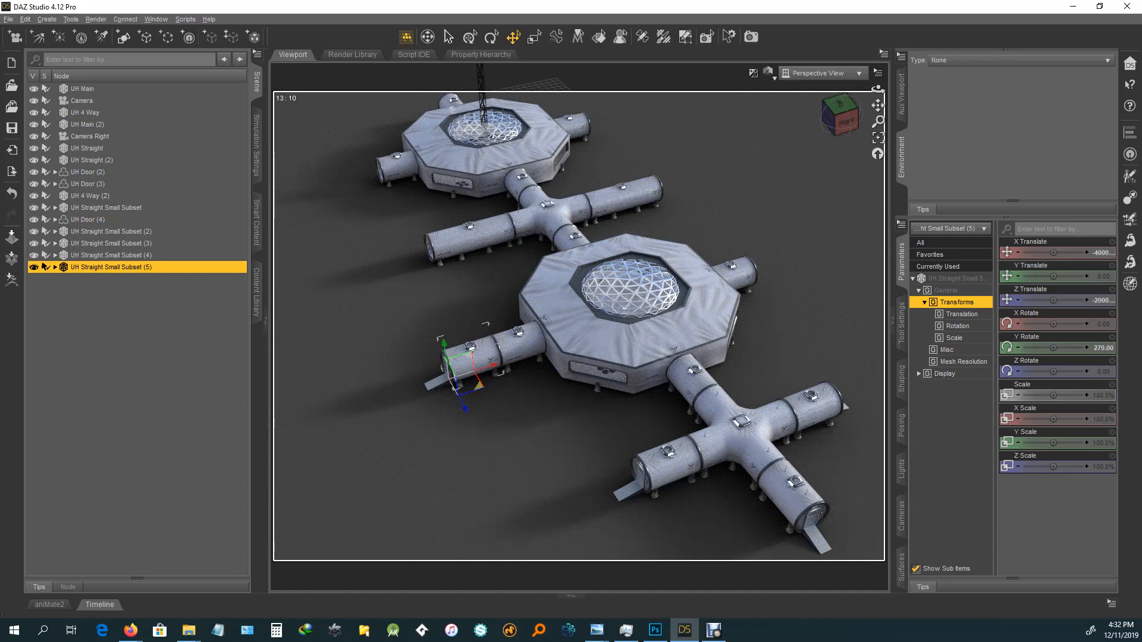
{"action": "left_click_drag", "start_coordinate": [479, 387], "coordinate": [413, 275]}
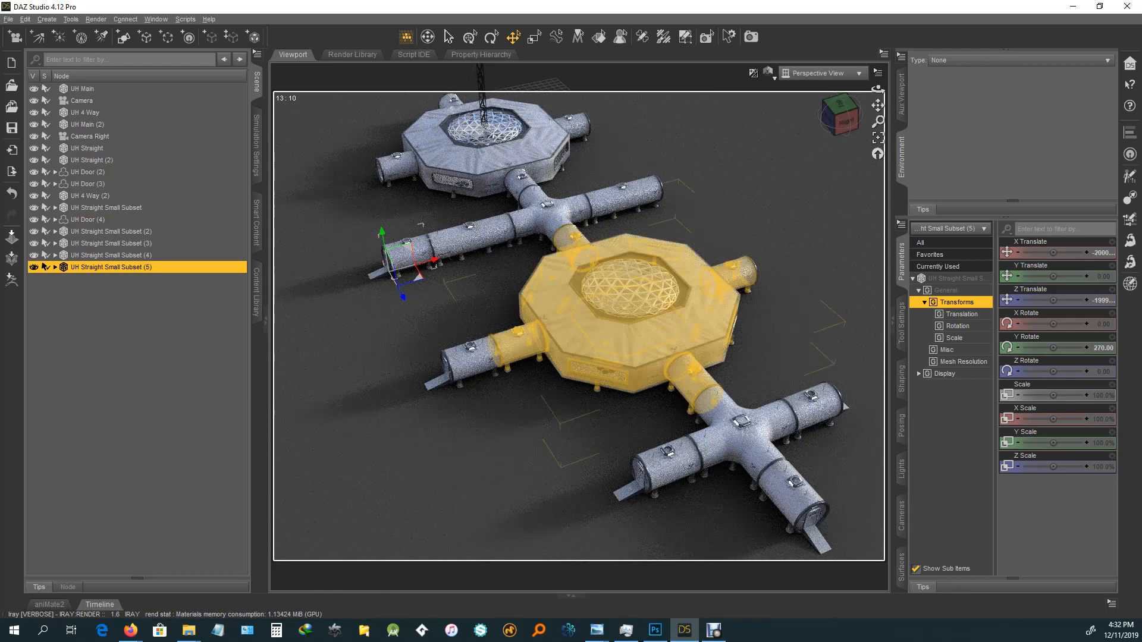
Step: Duplicate UH Straight Small Subset (5) and move the copy to about X 0, onto the side tube of the antenna module
{"action": "left_click_drag", "start_coordinate": [878, 90], "coordinate": [953, 92]}
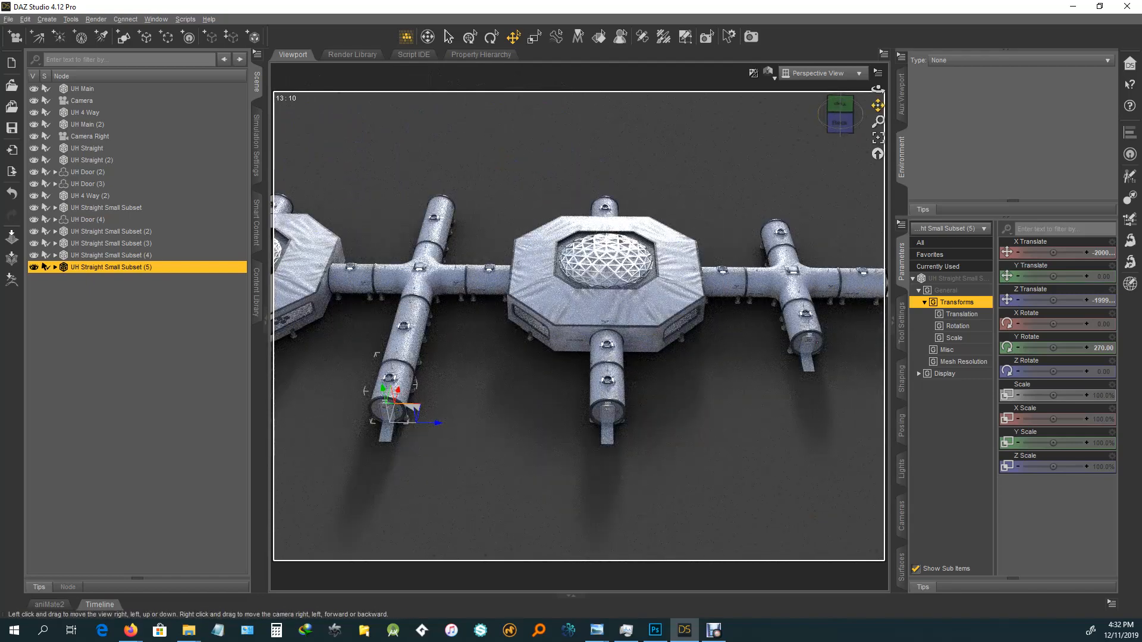
{"action": "left_click_drag", "start_coordinate": [878, 106], "coordinate": [1103, 135]}
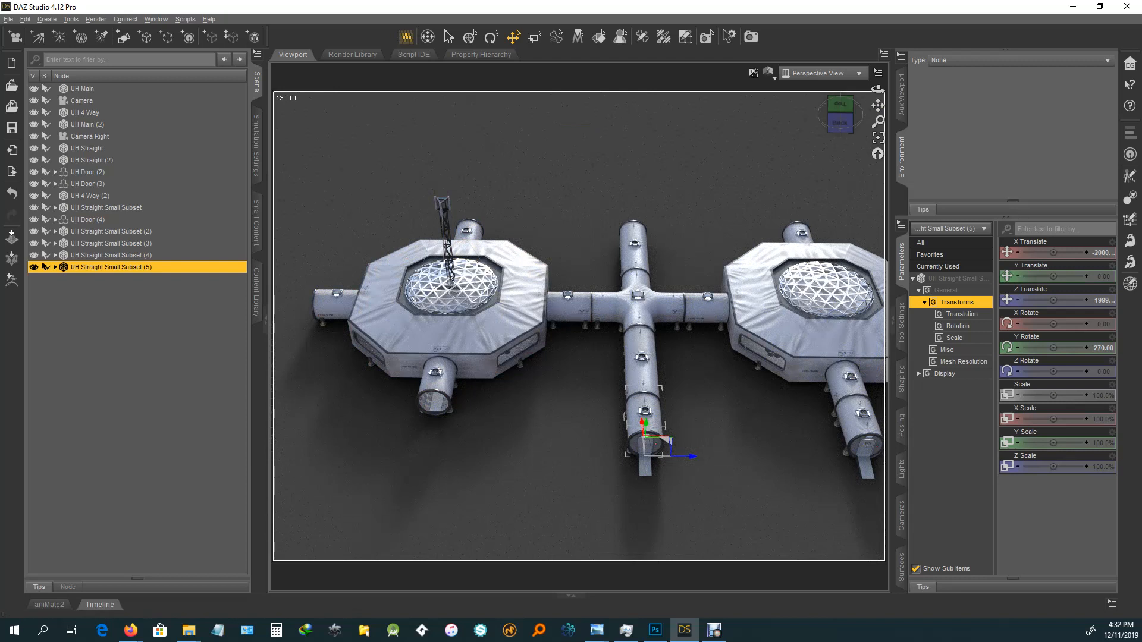
{"action": "key", "text": "ctrl+d"}
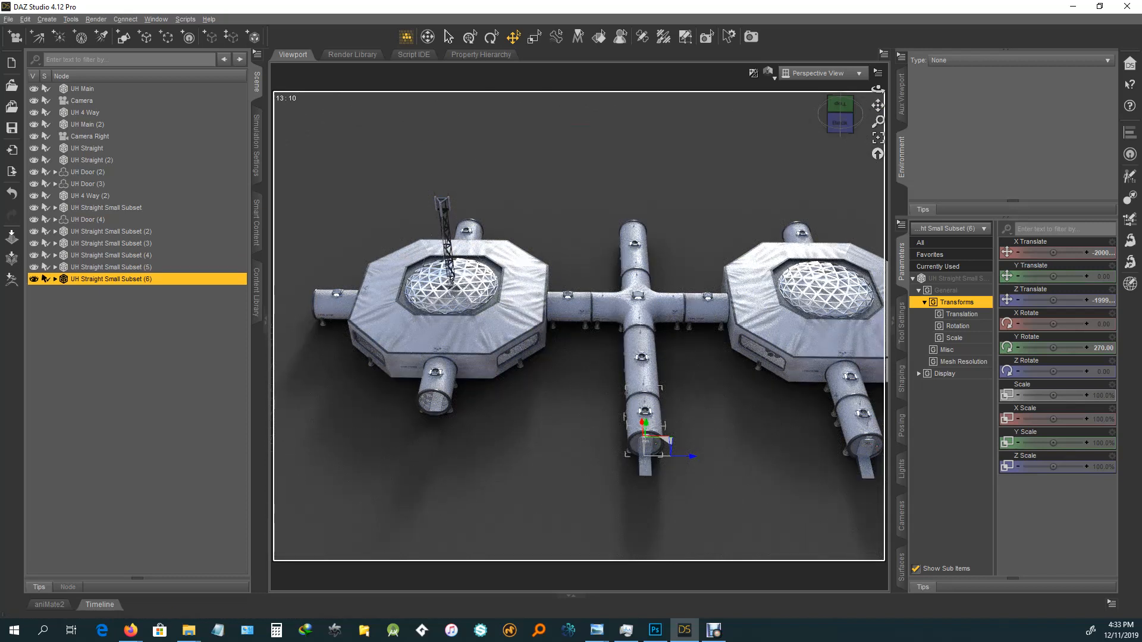
{"action": "mouse_move", "coordinate": [693, 456]}
{"action": "left_mouse_down"}
{"action": "mouse_move", "coordinate": [440, 454]}
{"action": "mouse_move", "coordinate": [476, 454]}
{"action": "left_mouse_up"}
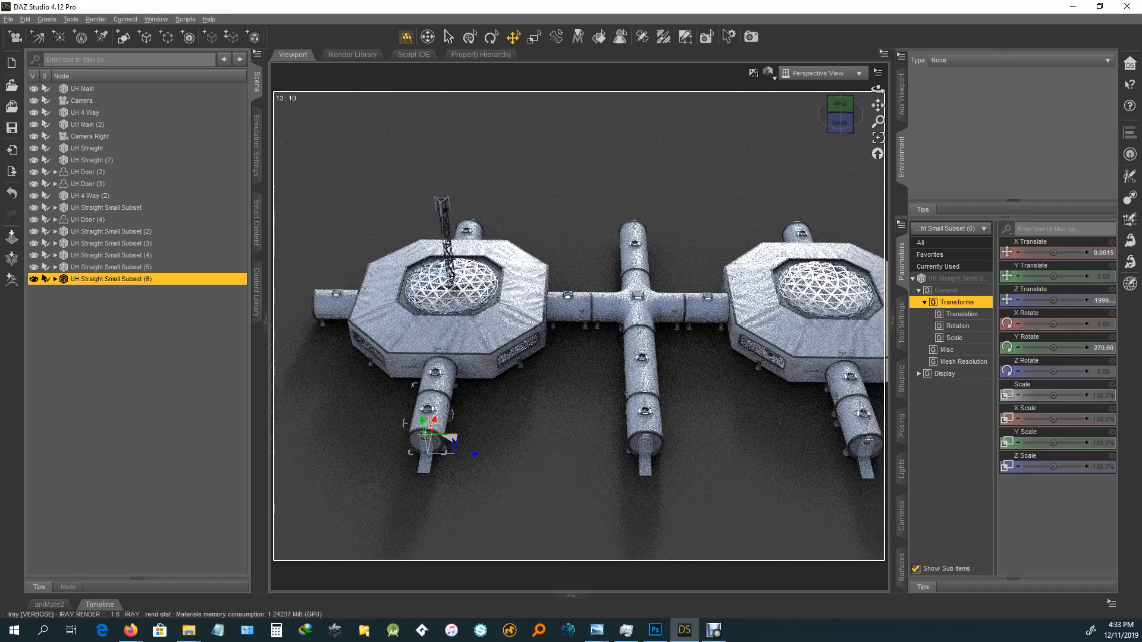
Step: Duplicate UH Straight Small Subset (6), rotate Subset (6) to -180 on Y and move it to X 2000, Z about 0, at the antenna module's end tube
{"action": "left_click_drag", "start_coordinate": [839, 119], "coordinate": [893, 118]}
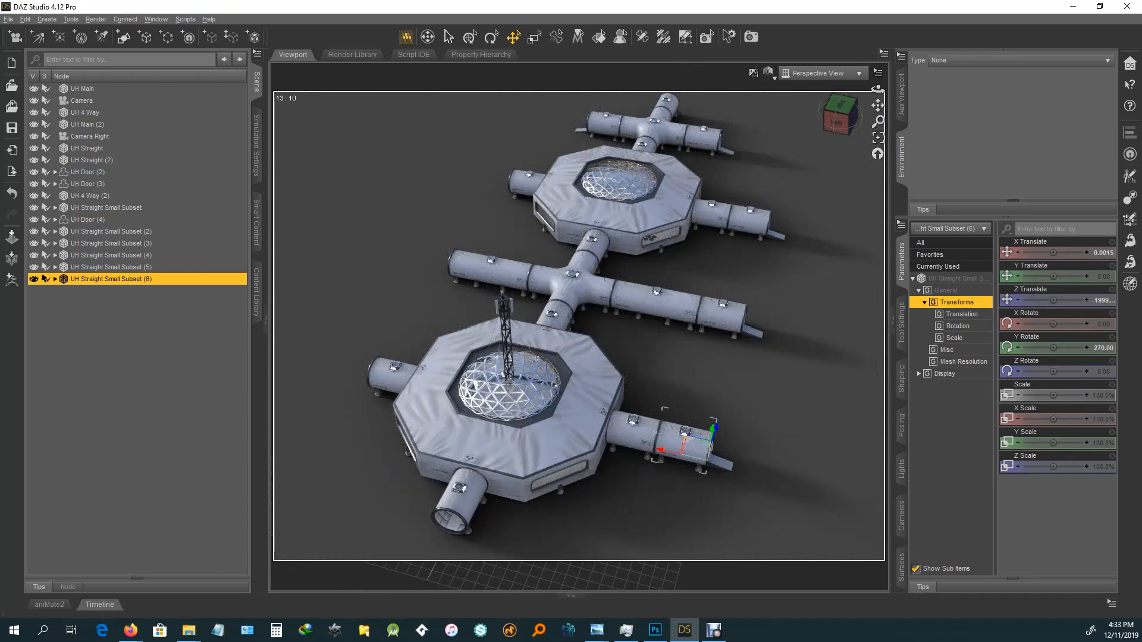
{"action": "key", "text": "ctrl+d"}
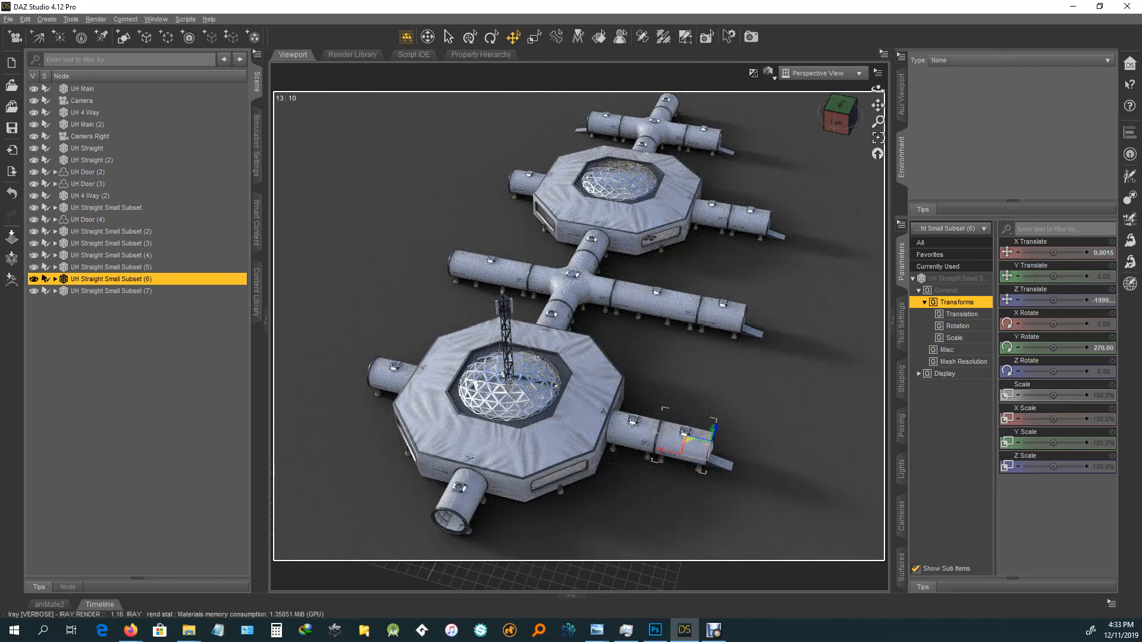
{"action": "mouse_move", "coordinate": [688, 440]}
{"action": "left_mouse_down"}
{"action": "mouse_move", "coordinate": [661, 492]}
{"action": "mouse_move", "coordinate": [485, 529]}
{"action": "left_mouse_up"}
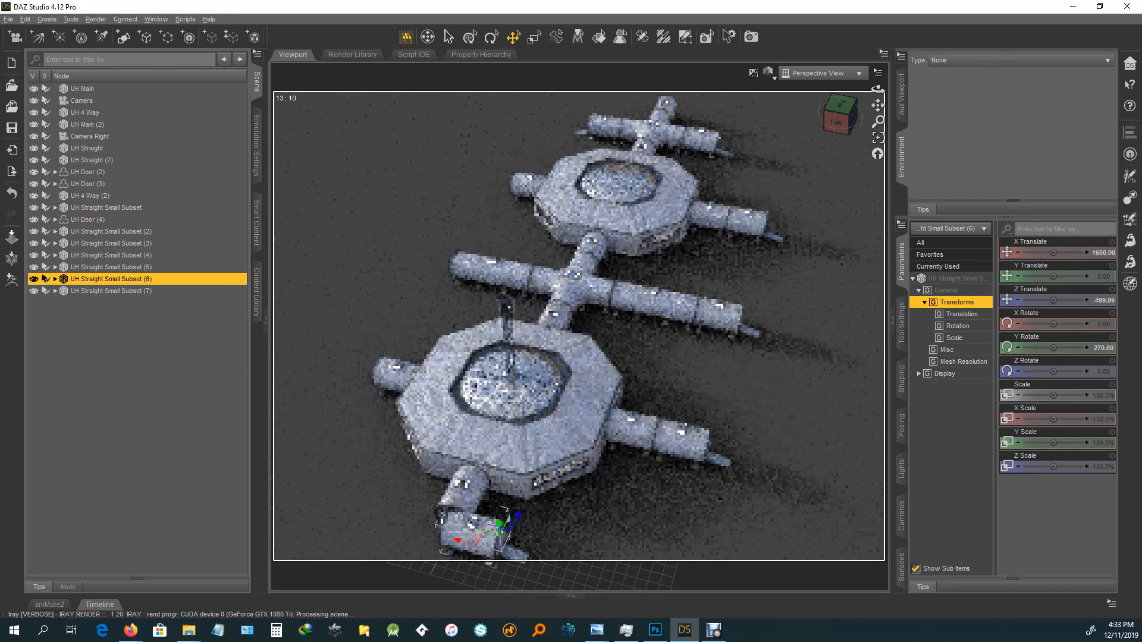
{"action": "scroll", "coordinate": [579, 326], "scroll_direction": "down", "scroll_amount": 2}
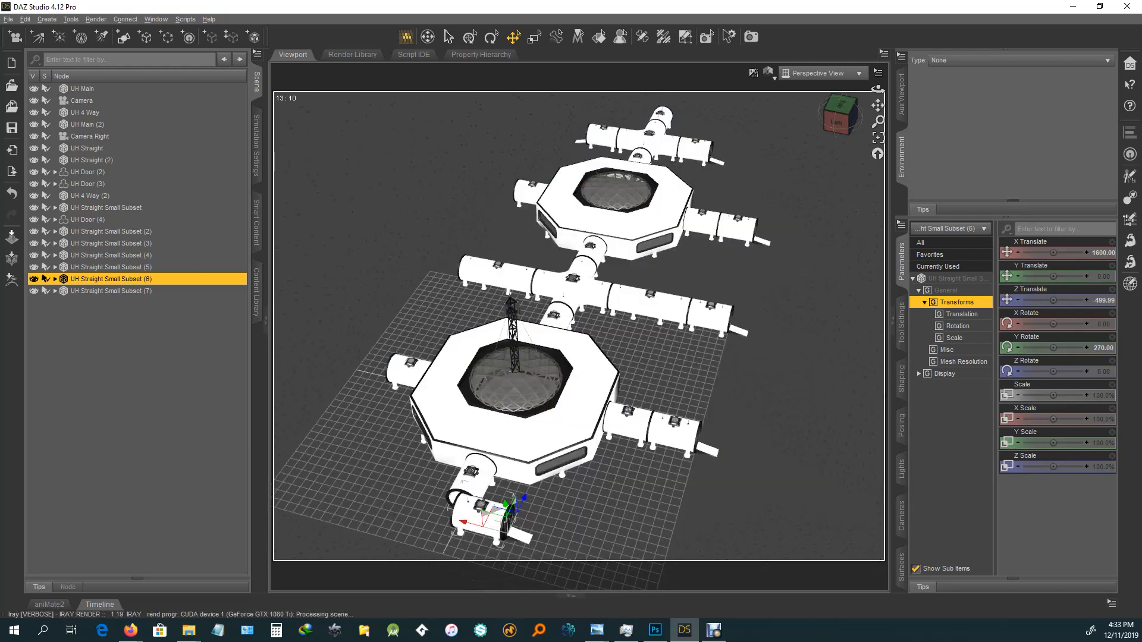
{"action": "left_click", "coordinate": [492, 36]}
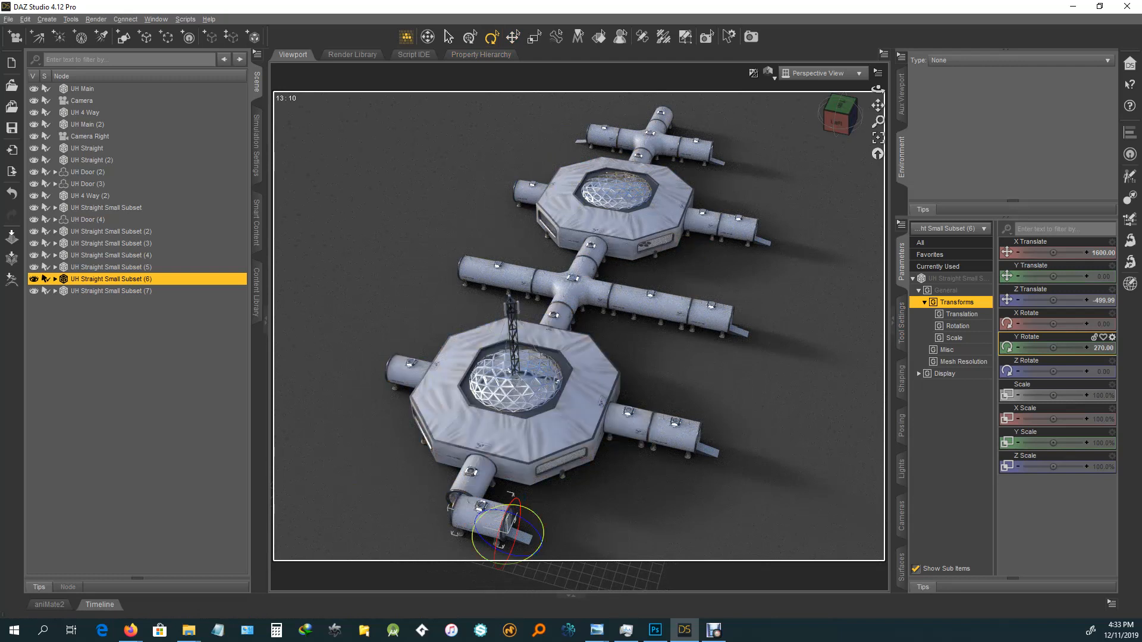
{"action": "left_click_drag", "start_coordinate": [523, 507], "coordinate": [531, 555]}
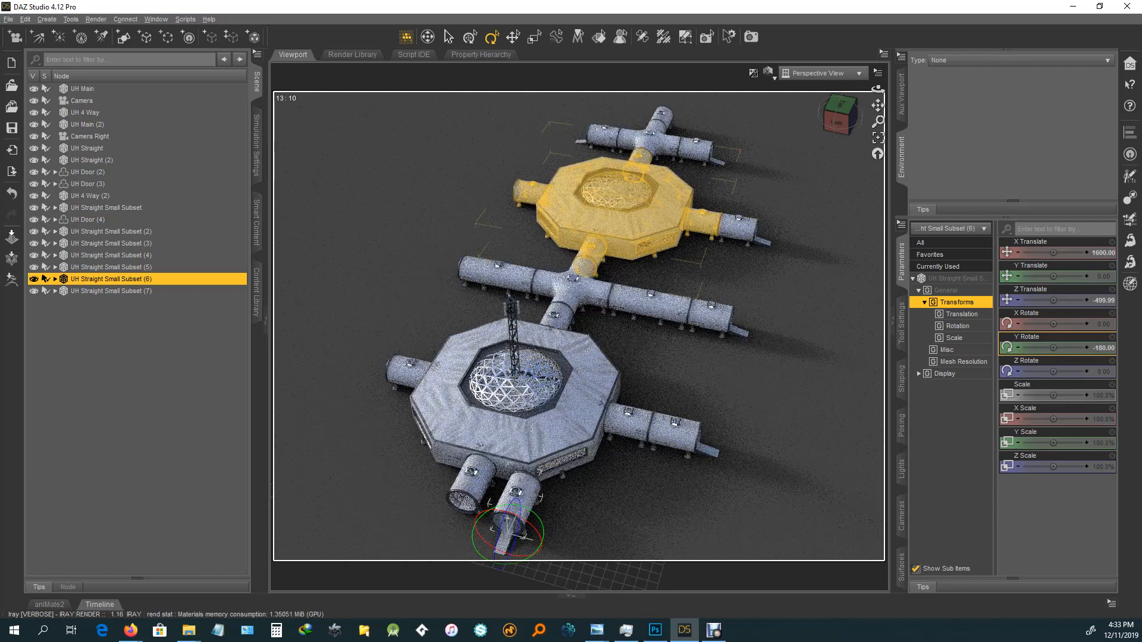
{"action": "left_click", "coordinate": [515, 34]}
{"action": "left_click_drag", "start_coordinate": [532, 519], "coordinate": [473, 542]}
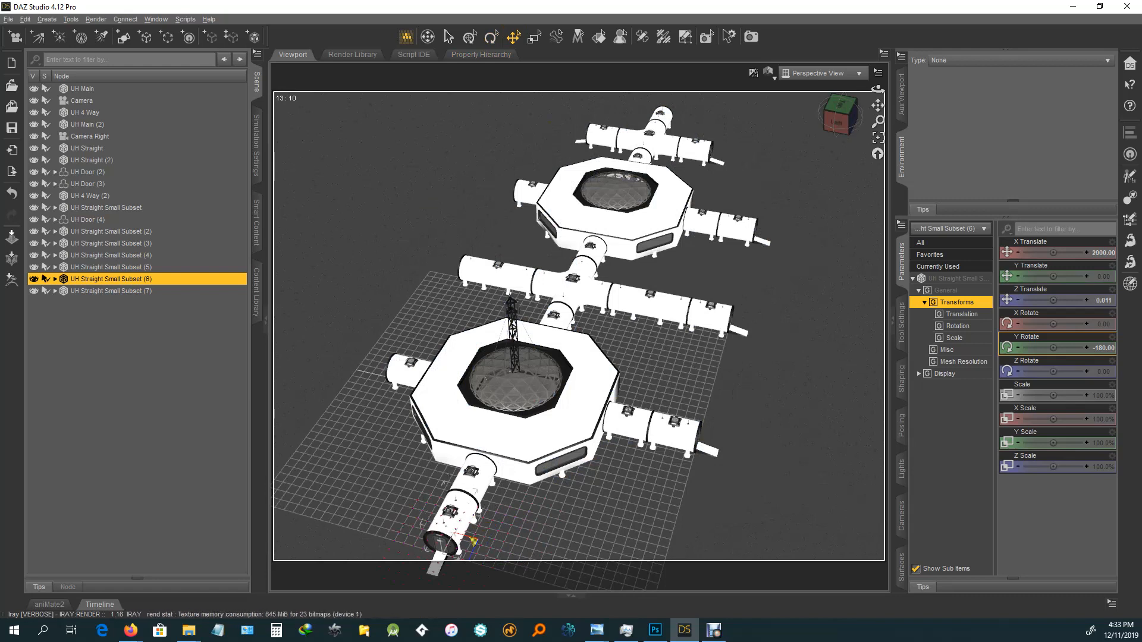
Step: Duplicate UH Straight Small Subset (6), rotate the copy to 90 on Y and move it to X about 0, Z about 2000, onto the antenna module's side tube
{"action": "left_click_drag", "start_coordinate": [878, 89], "coordinate": [958, 89]}
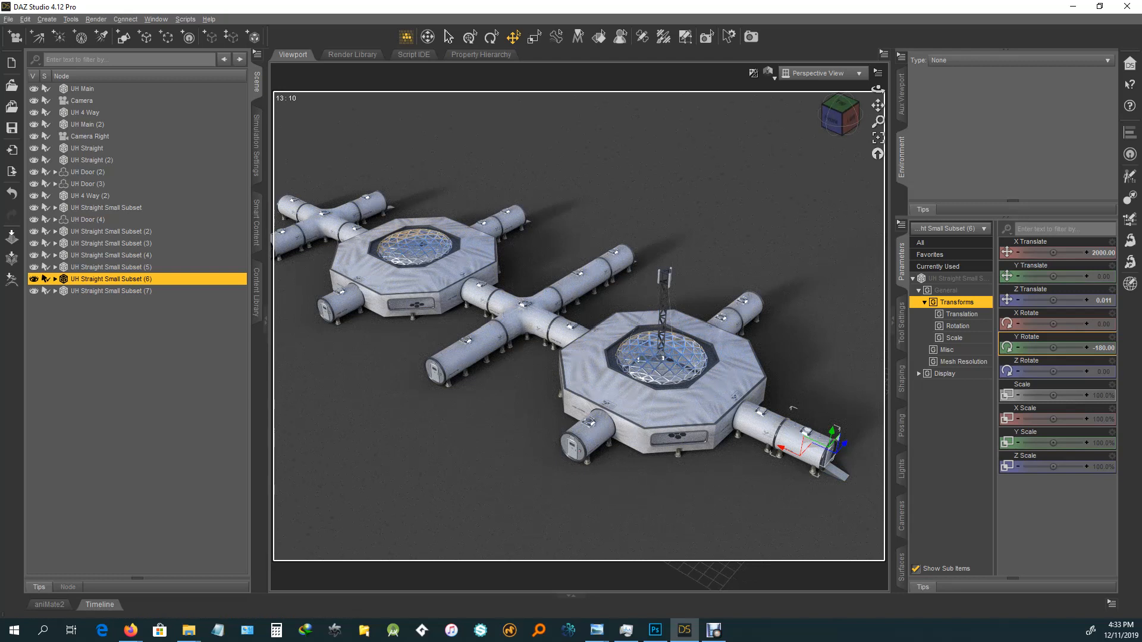
{"action": "key", "text": "ctrl+d"}
{"action": "left_click_drag", "start_coordinate": [812, 446], "coordinate": [605, 487]}
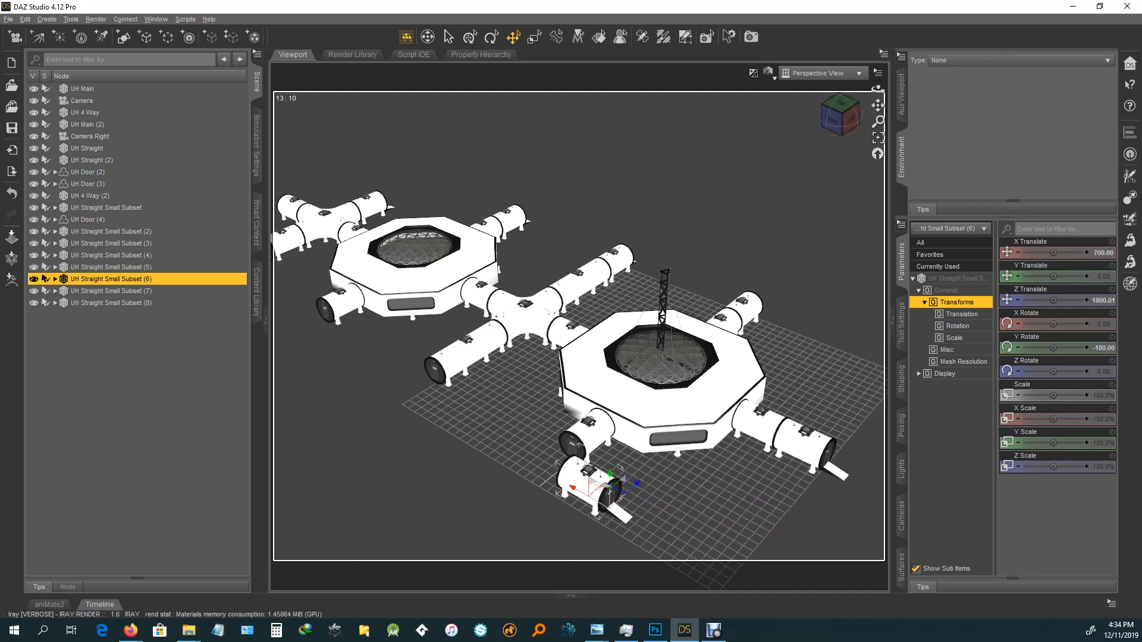
{"action": "key", "text": "ctrl+z"}
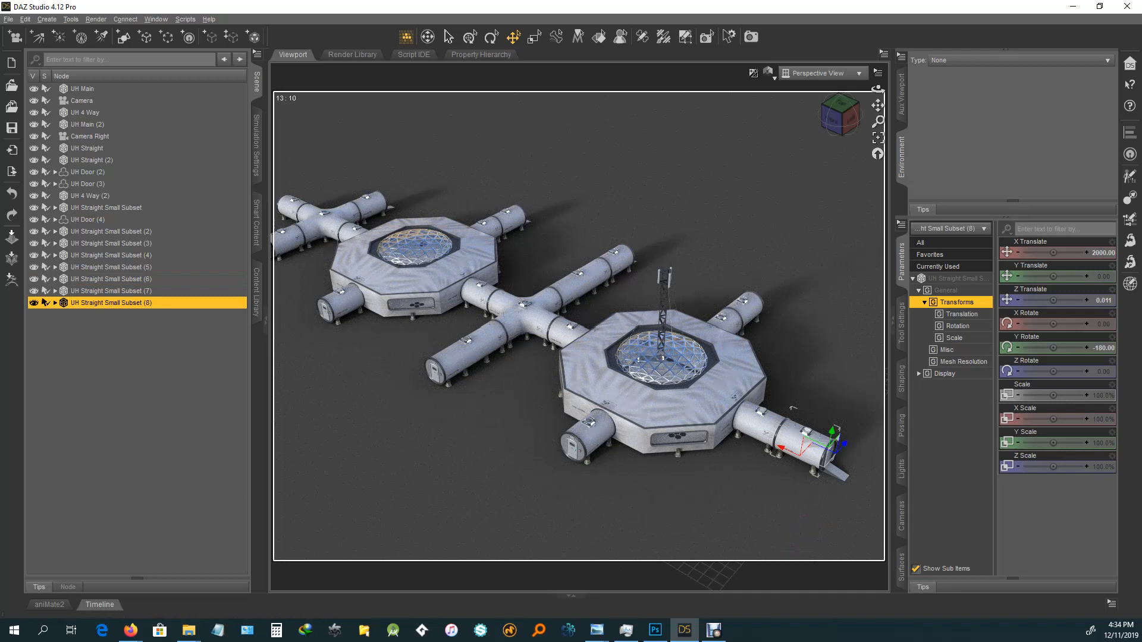
{"action": "mouse_move", "coordinate": [792, 408]}
{"action": "left_mouse_down"}
{"action": "mouse_move", "coordinate": [733, 450]}
{"action": "mouse_move", "coordinate": [568, 450]}
{"action": "mouse_move", "coordinate": [564, 436]}
{"action": "mouse_move", "coordinate": [573, 439]}
{"action": "left_mouse_up"}
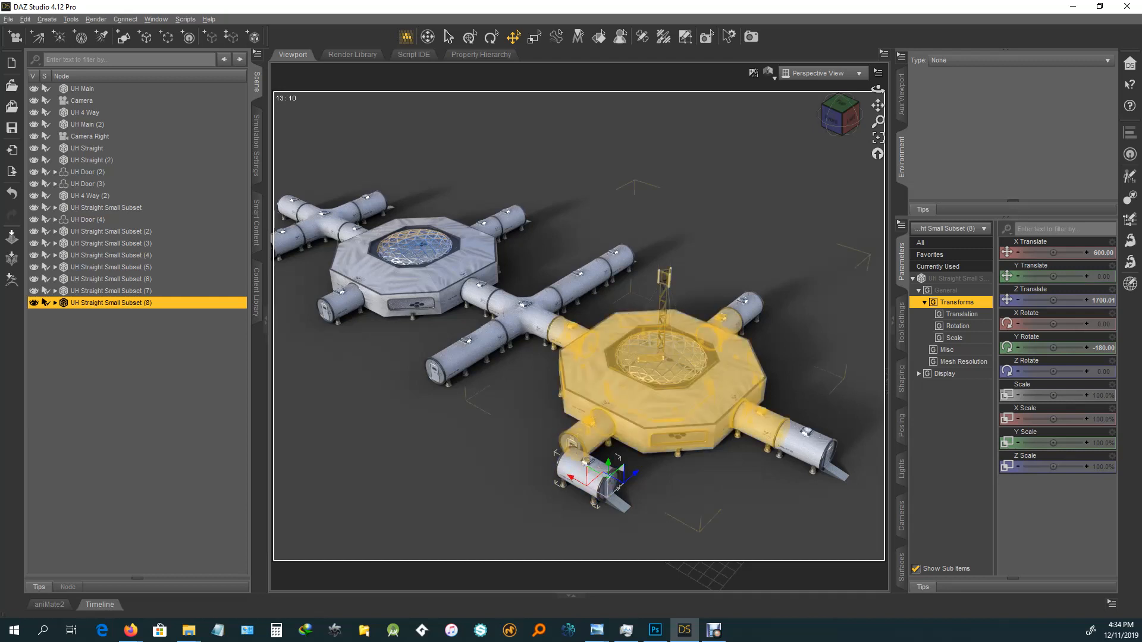
{"action": "left_click", "coordinate": [492, 37]}
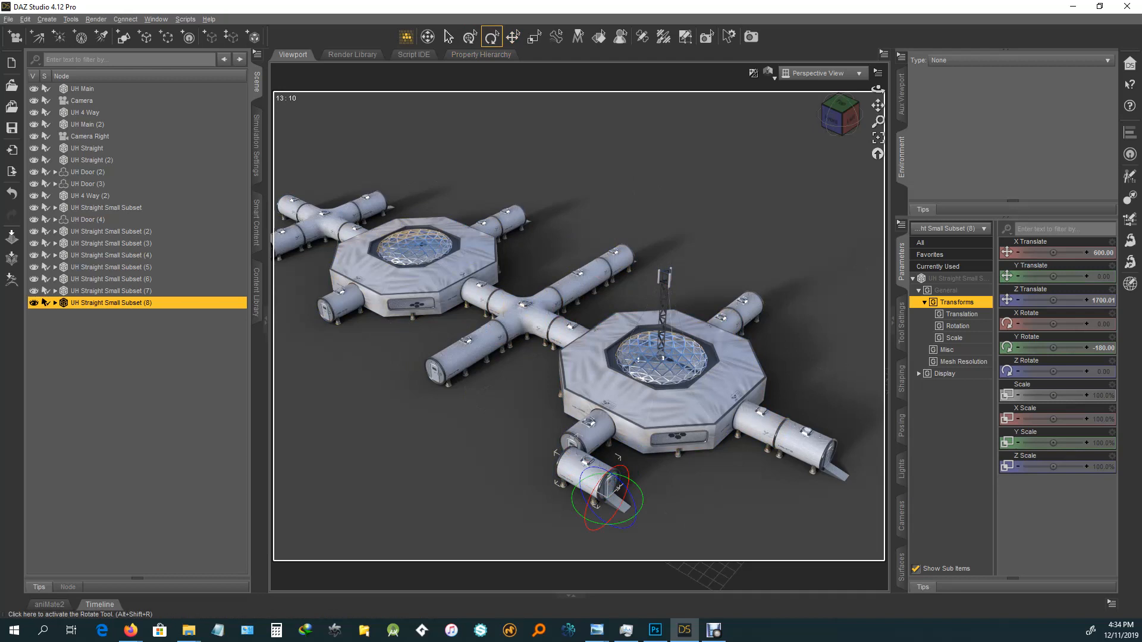
{"action": "left_click_drag", "start_coordinate": [620, 474], "coordinate": [644, 506]}
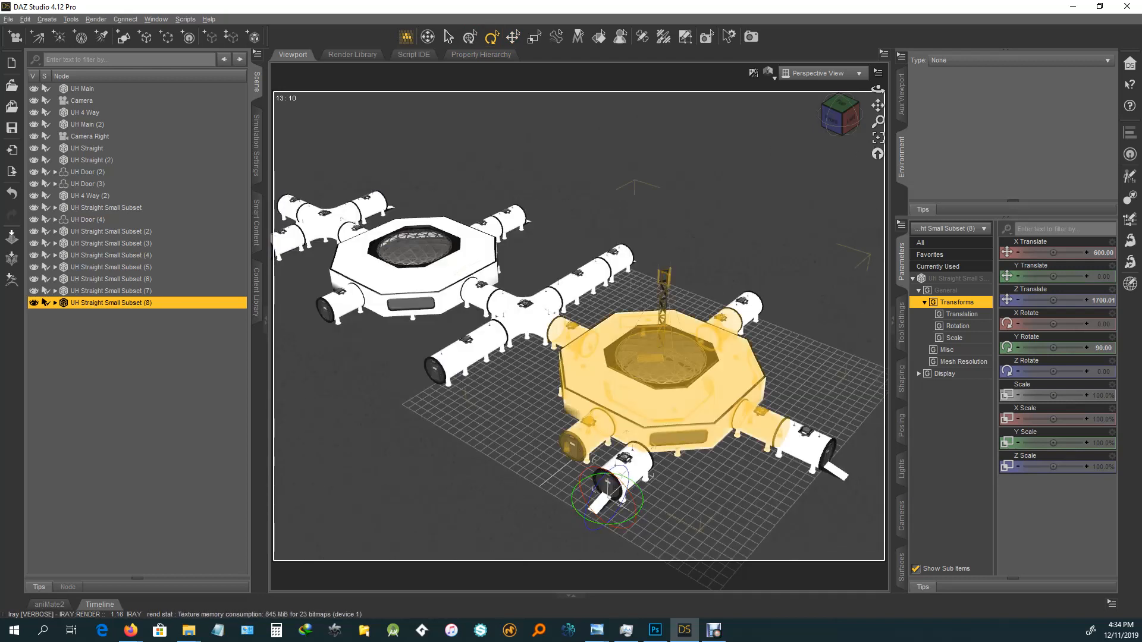
{"action": "left_click", "coordinate": [512, 37]}
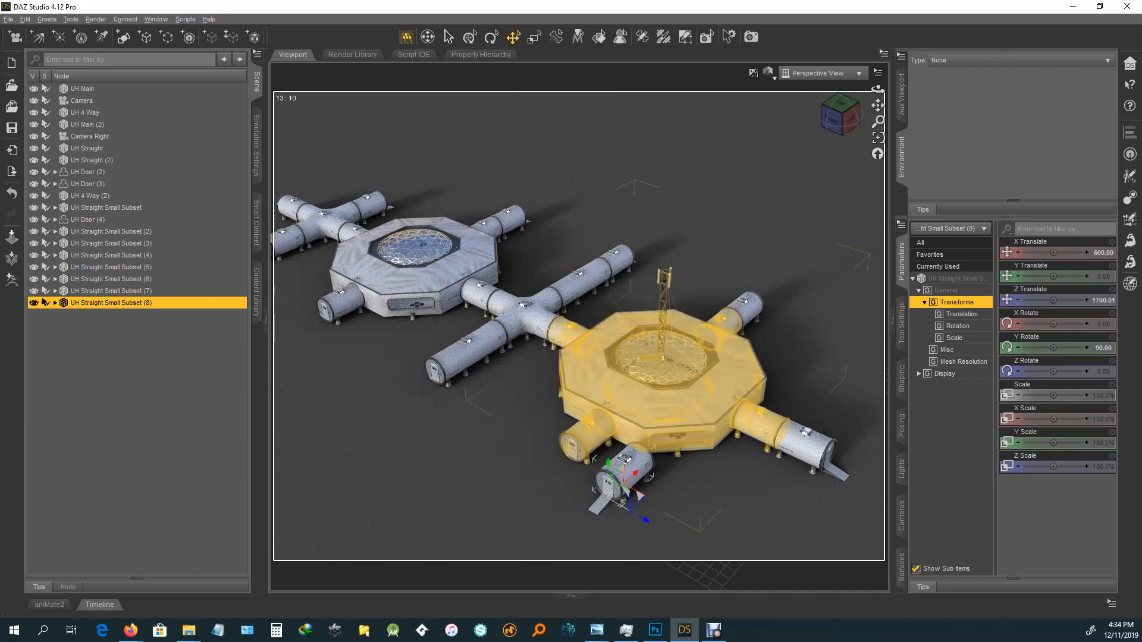
{"action": "mouse_move", "coordinate": [639, 495]}
{"action": "left_mouse_down"}
{"action": "mouse_move", "coordinate": [619, 503]}
{"action": "mouse_move", "coordinate": [570, 481]}
{"action": "left_mouse_up"}
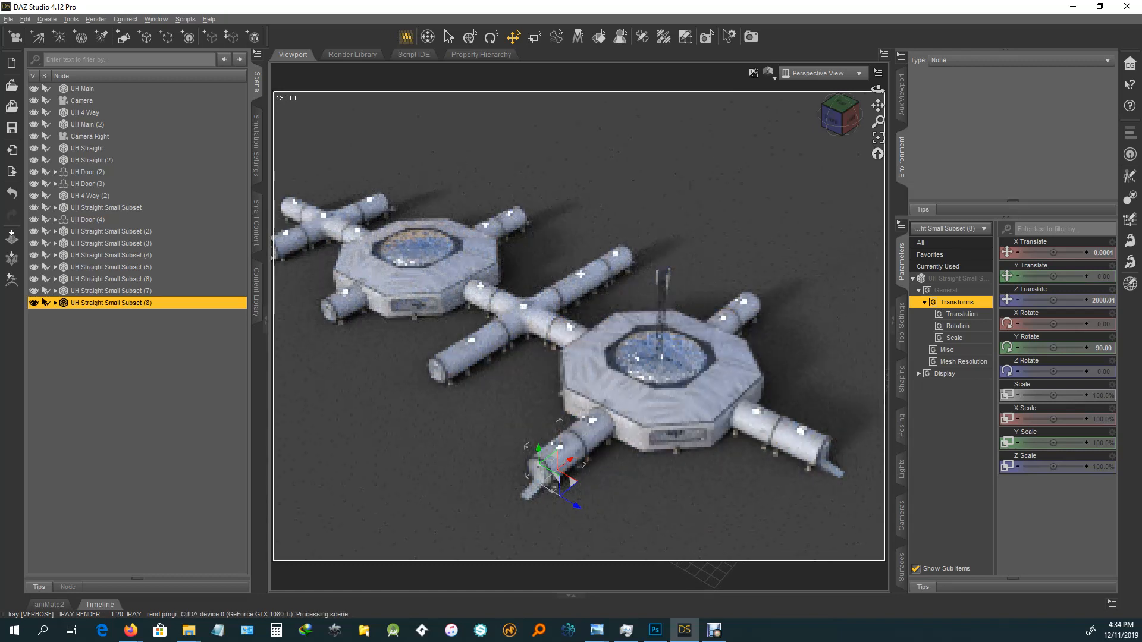
Step: Add a UH Ramp prop and move it to about X -2000, Z 1500, in front of the central 4-way's door
{"action": "left_click", "coordinate": [839, 117]}
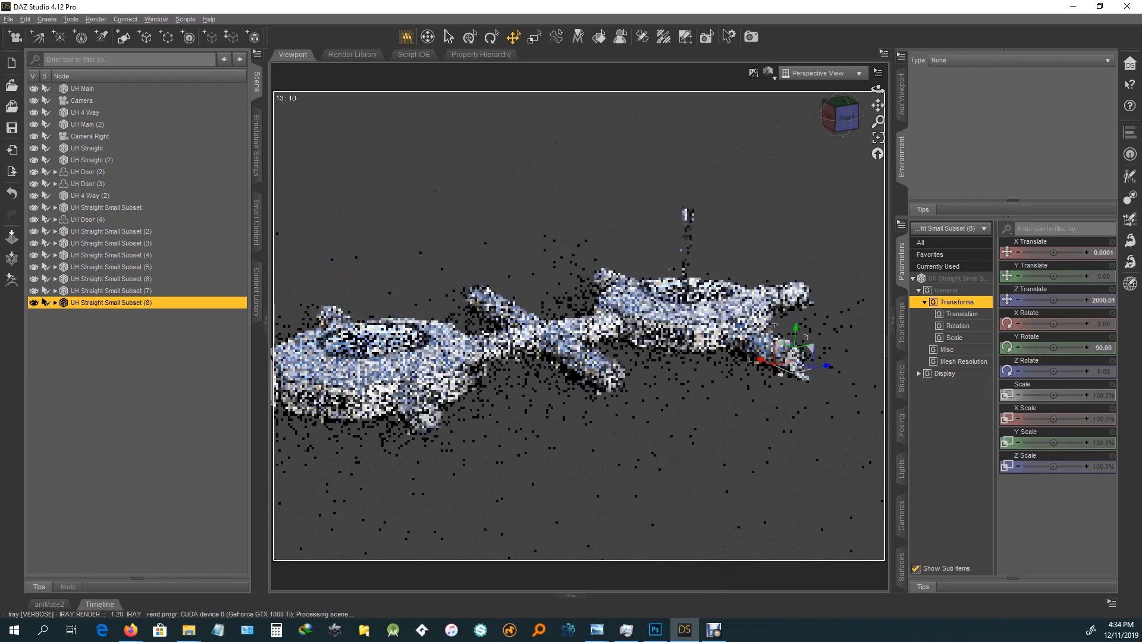
{"action": "scroll", "coordinate": [579, 326], "scroll_direction": "down", "scroll_amount": 1}
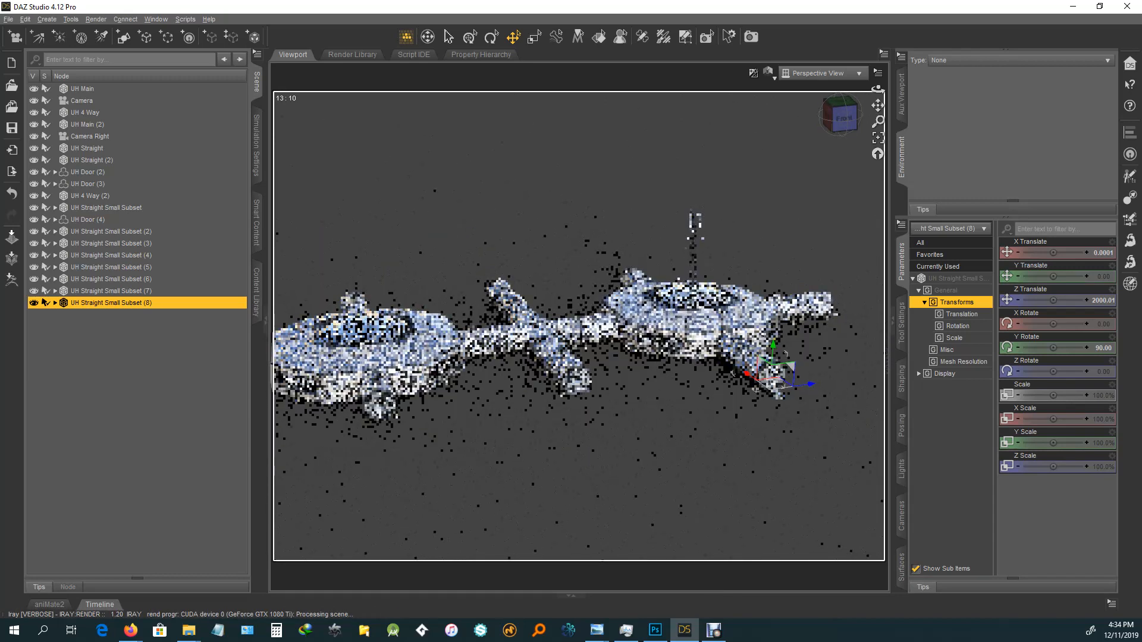
{"action": "mouse_move", "coordinate": [844, 119]}
{"action": "left_mouse_down"}
{"action": "mouse_move", "coordinate": [853, 140]}
{"action": "mouse_move", "coordinate": [860, 121]}
{"action": "left_mouse_up"}
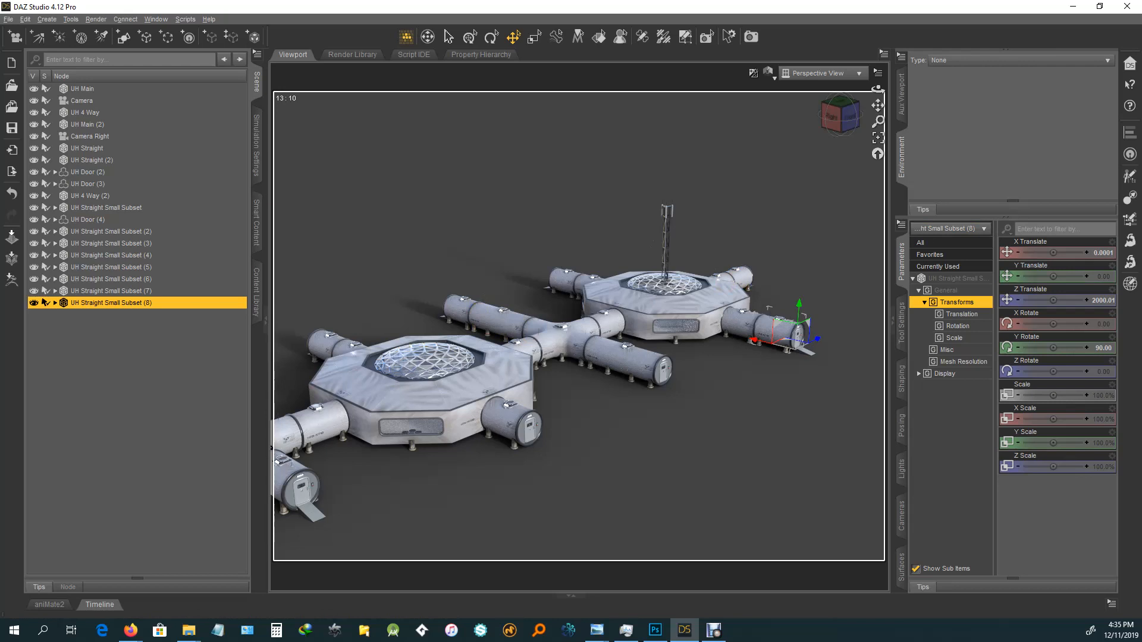
{"action": "left_click", "coordinate": [257, 292]}
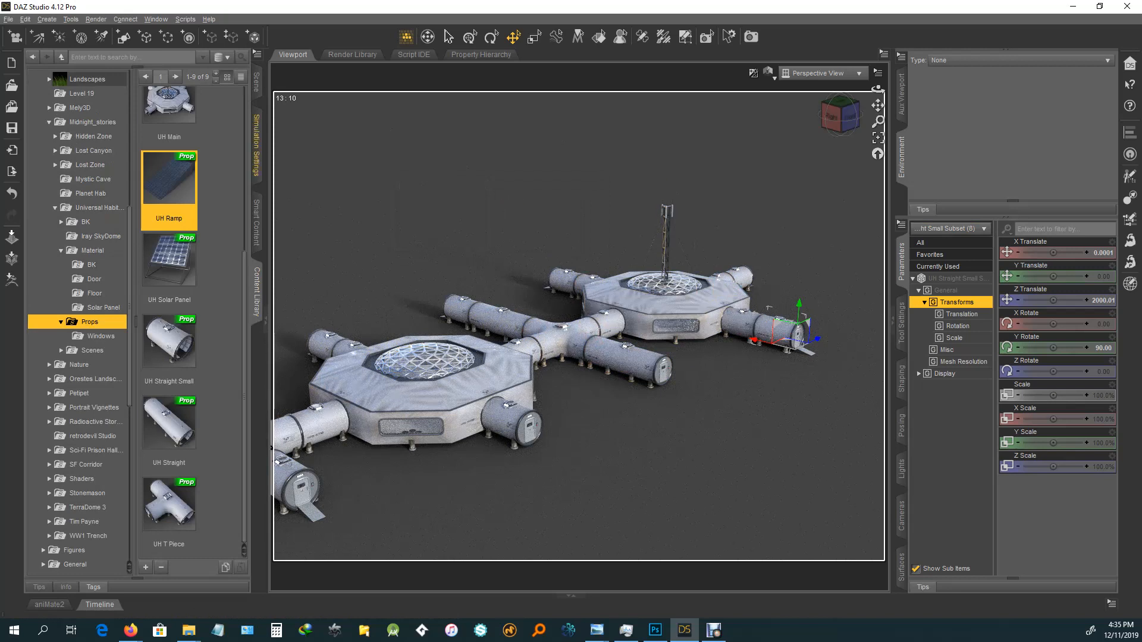
{"action": "left_click", "coordinate": [257, 81]}
{"action": "left_click", "coordinate": [89, 314]}
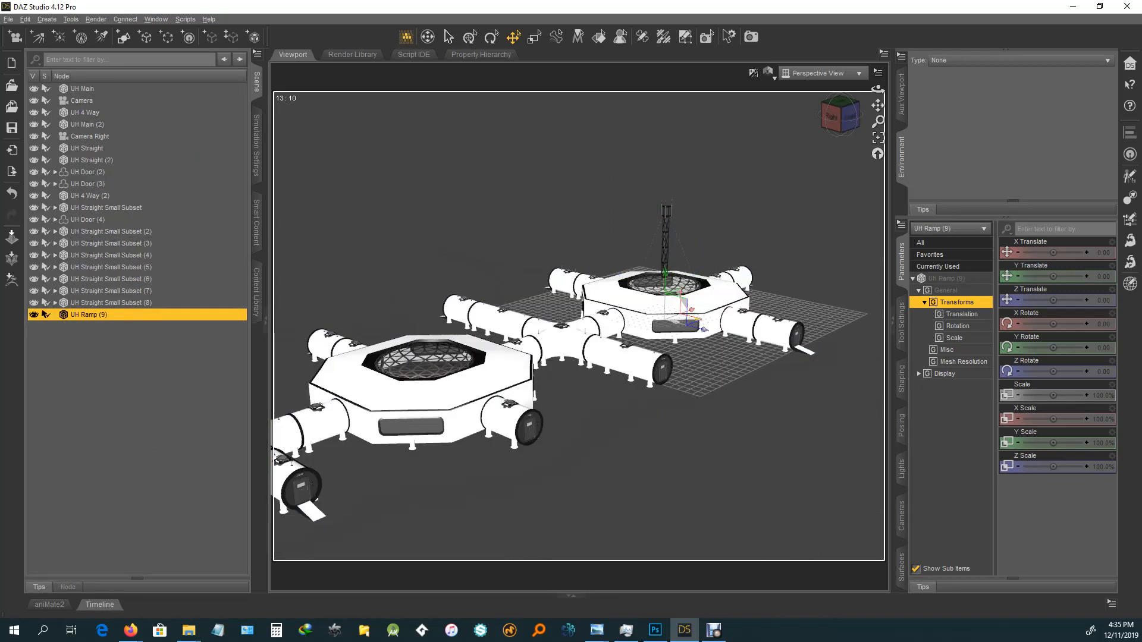
{"action": "left_click_drag", "start_coordinate": [697, 349], "coordinate": [700, 384]}
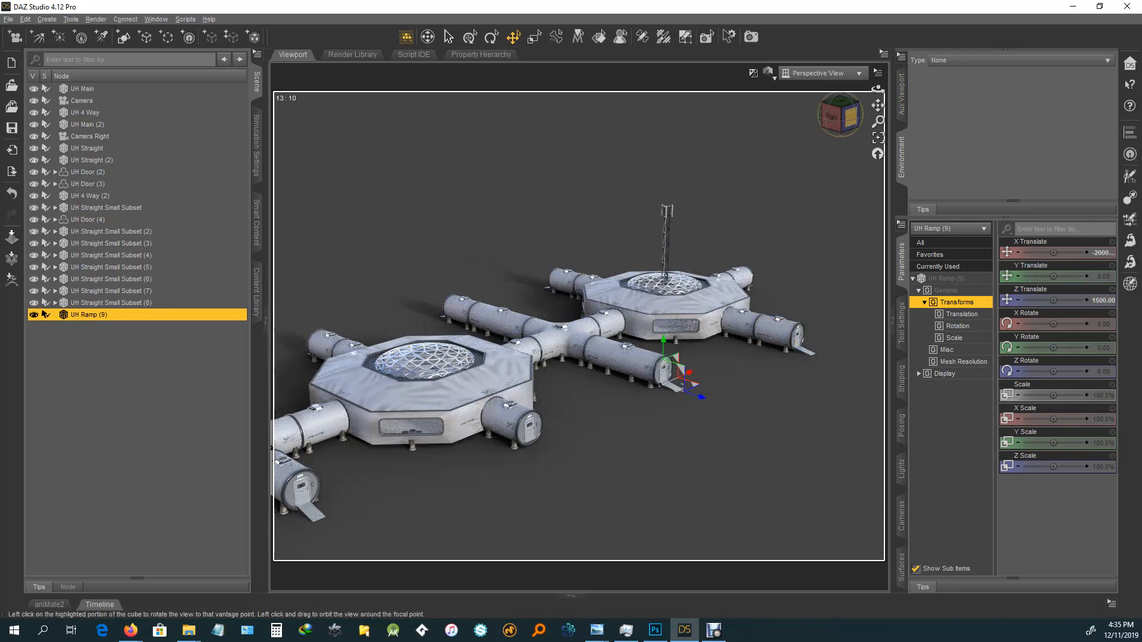
Step: Duplicate the ramp and move UH Ramp (9) to about X -4000, Z 1500, at the second main module's side door
{"action": "left_click", "coordinate": [848, 117]}
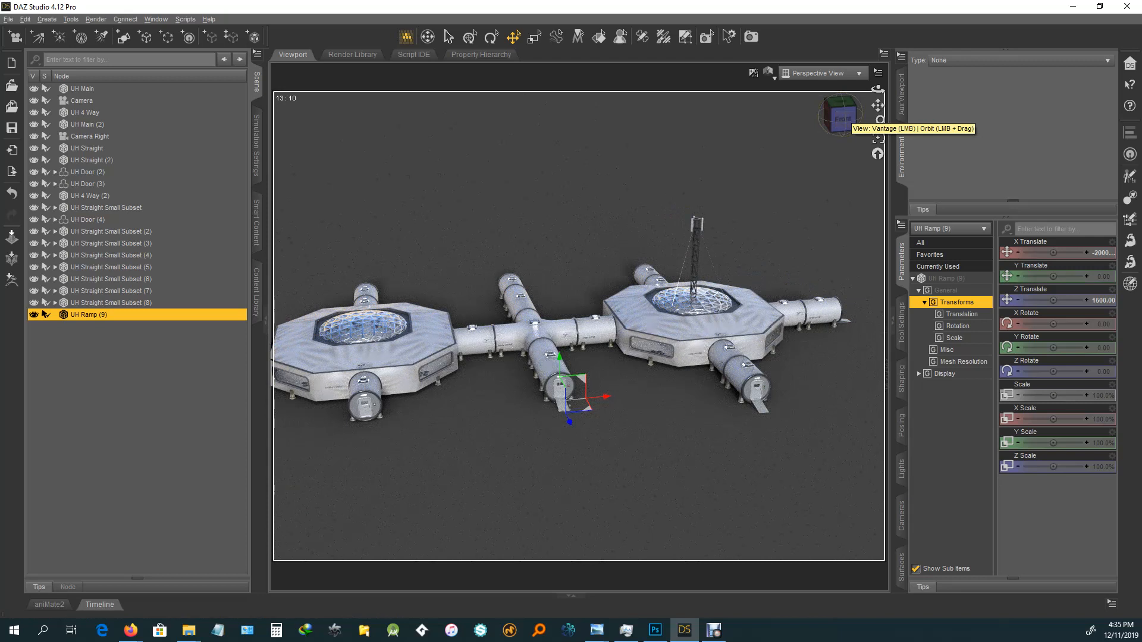
{"action": "key", "text": "ctrl+d"}
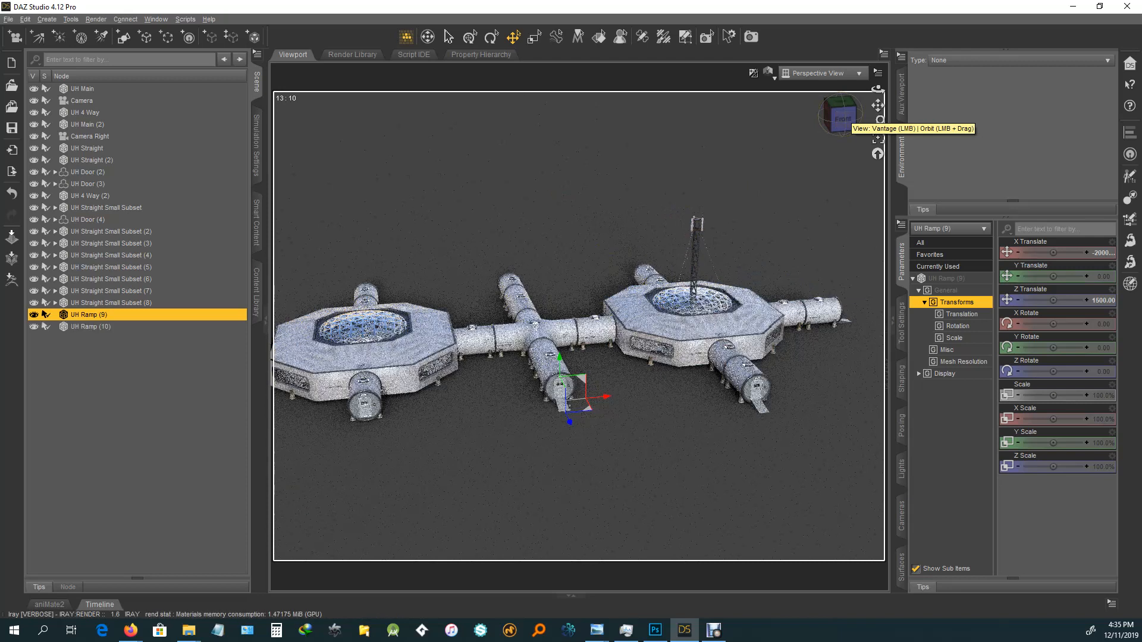
{"action": "left_click_drag", "start_coordinate": [590, 412], "coordinate": [382, 435]}
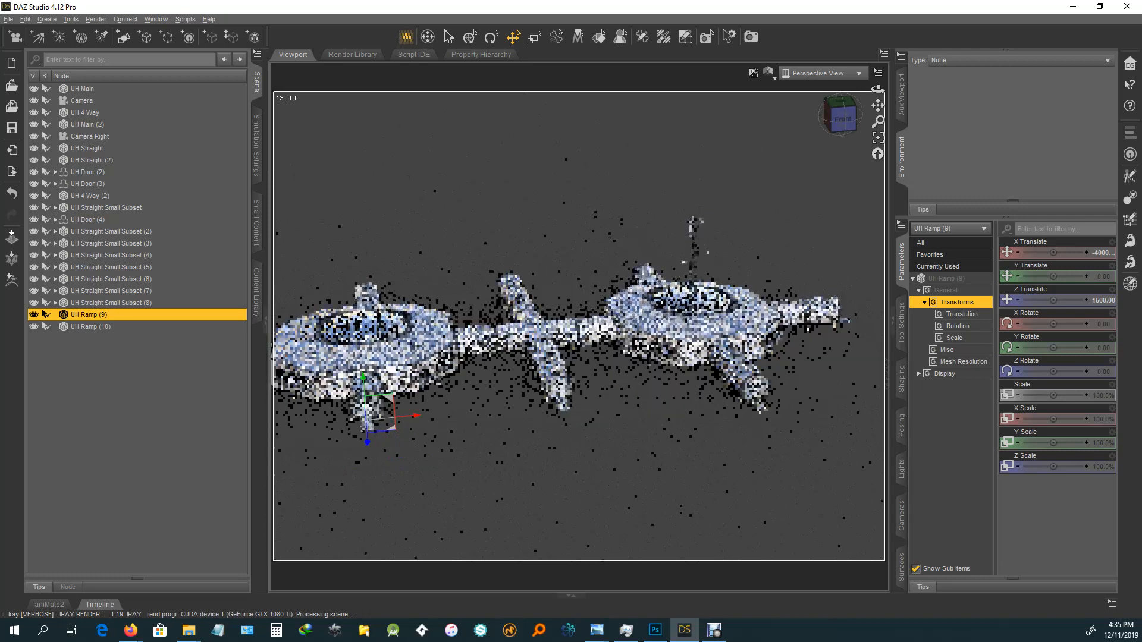
{"action": "left_click_drag", "start_coordinate": [844, 120], "coordinate": [774, 155]}
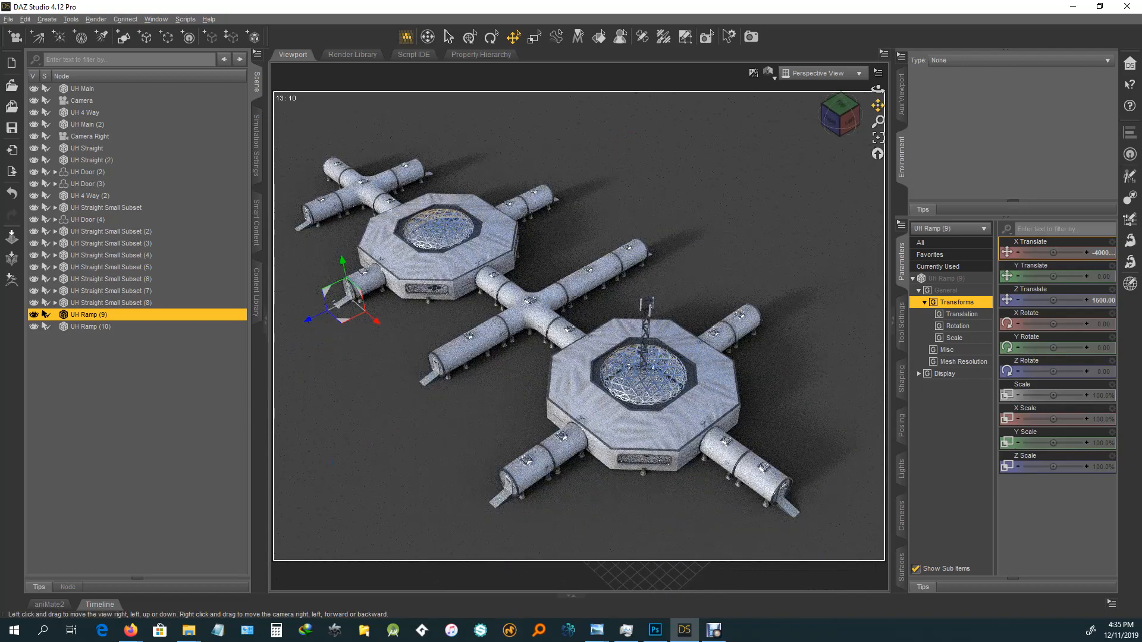
{"action": "left_click_drag", "start_coordinate": [877, 105], "coordinate": [886, 104]}
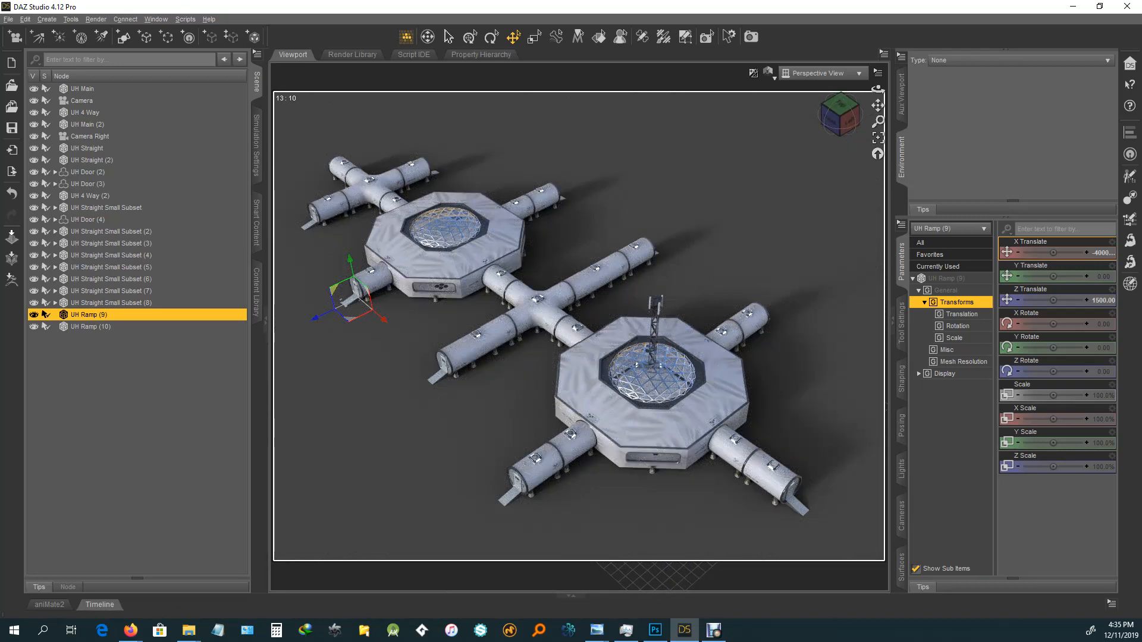
{"action": "left_click_drag", "start_coordinate": [878, 105], "coordinate": [885, 104]}
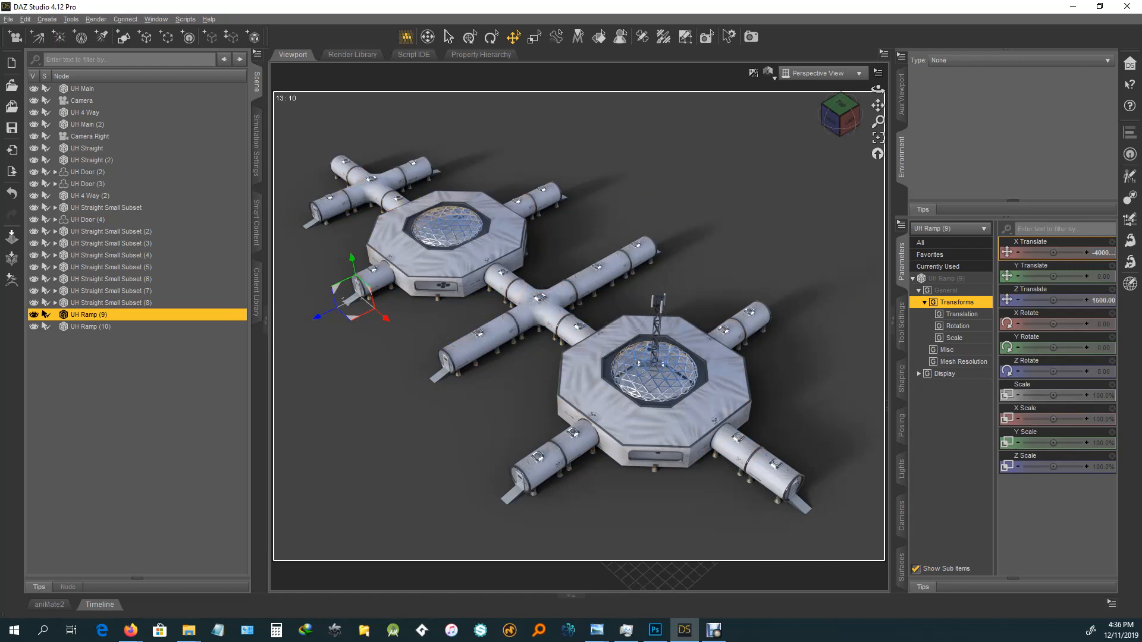
Step: Create a new group with name and label Small Hab, using Apply Default Settings
{"action": "left_click", "coordinate": [47, 19]}
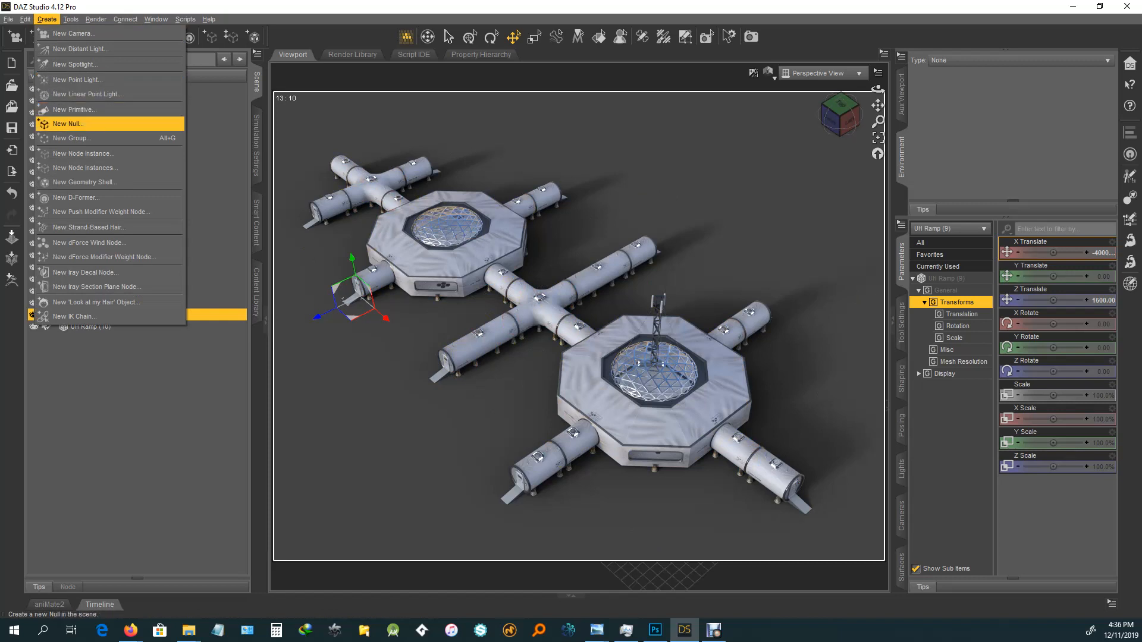
{"action": "key", "text": "Return"}
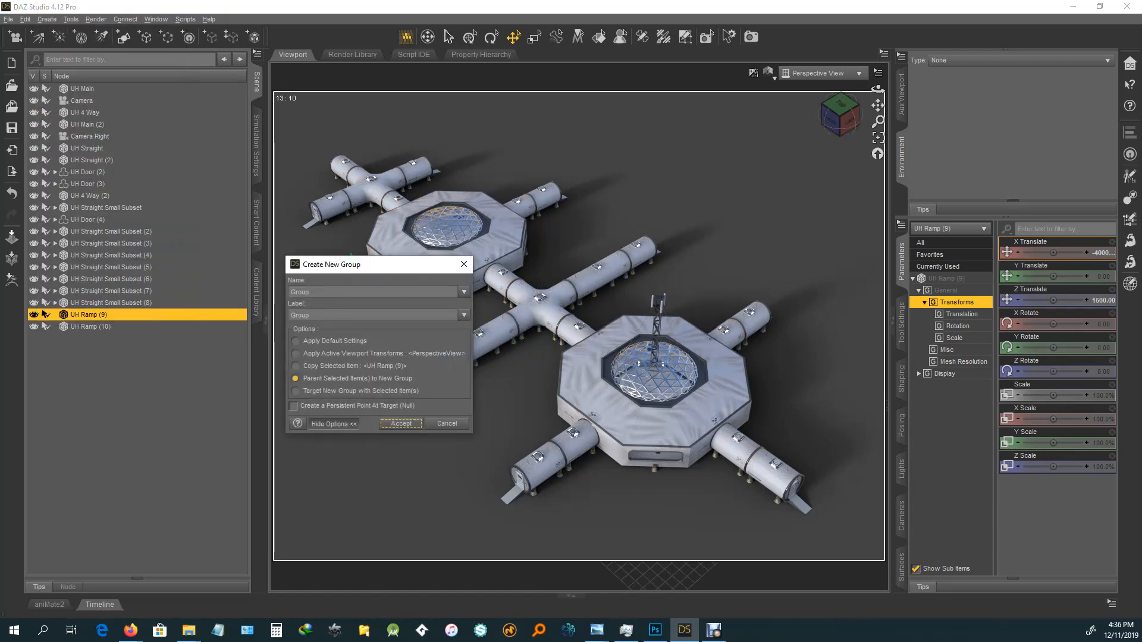
{"action": "double_click", "coordinate": [300, 292]}
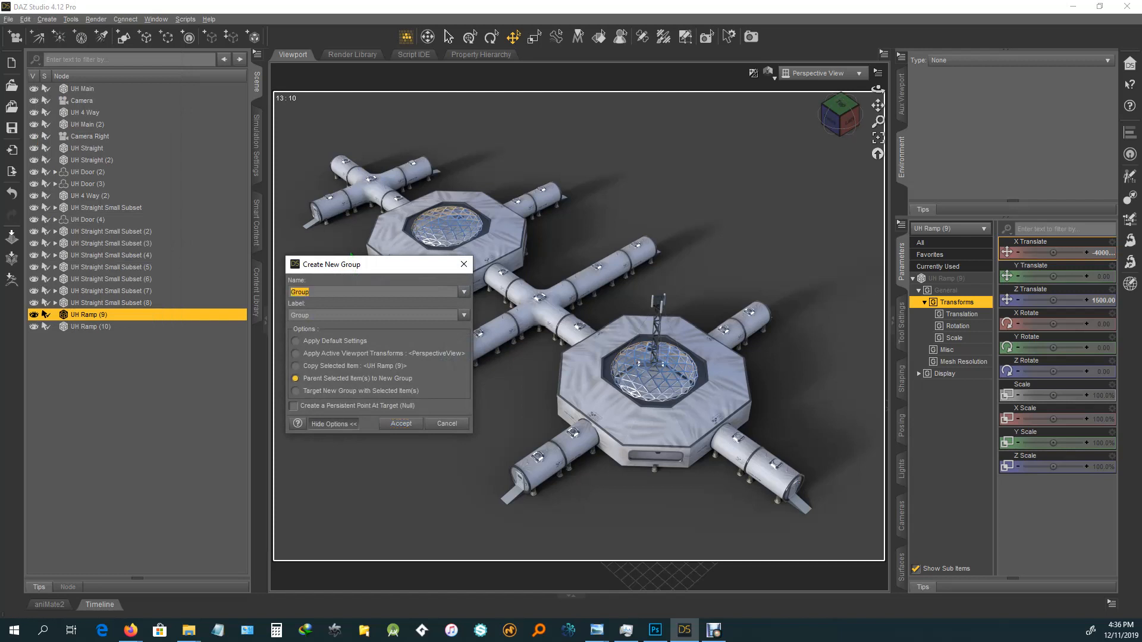
{"action": "type", "text": "Small H"}
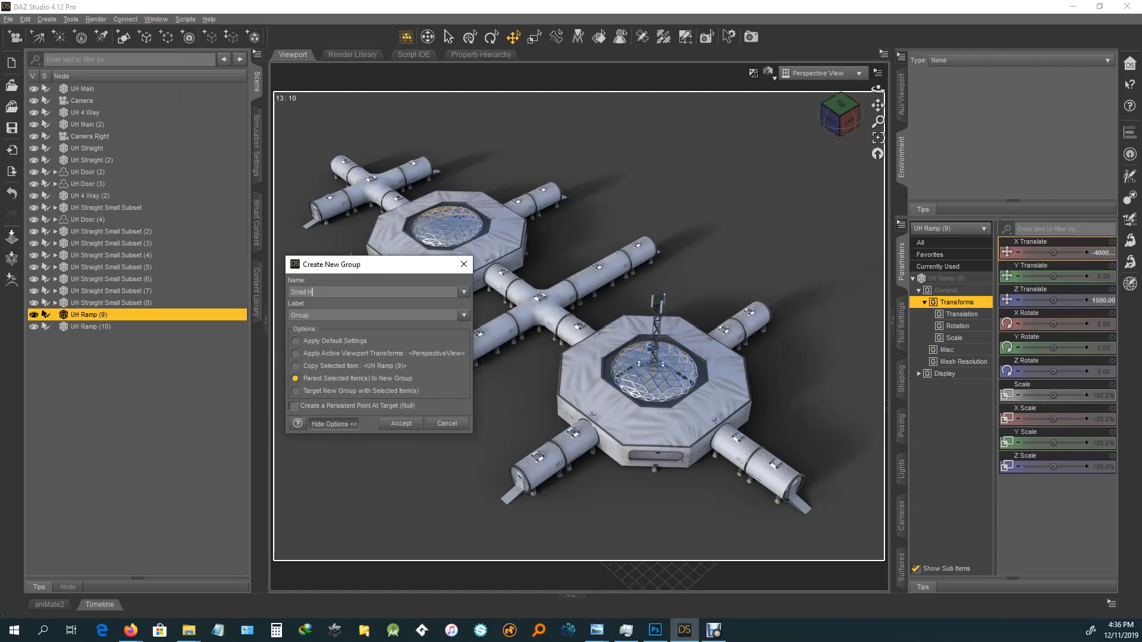
{"action": "type", "text": "ab"}
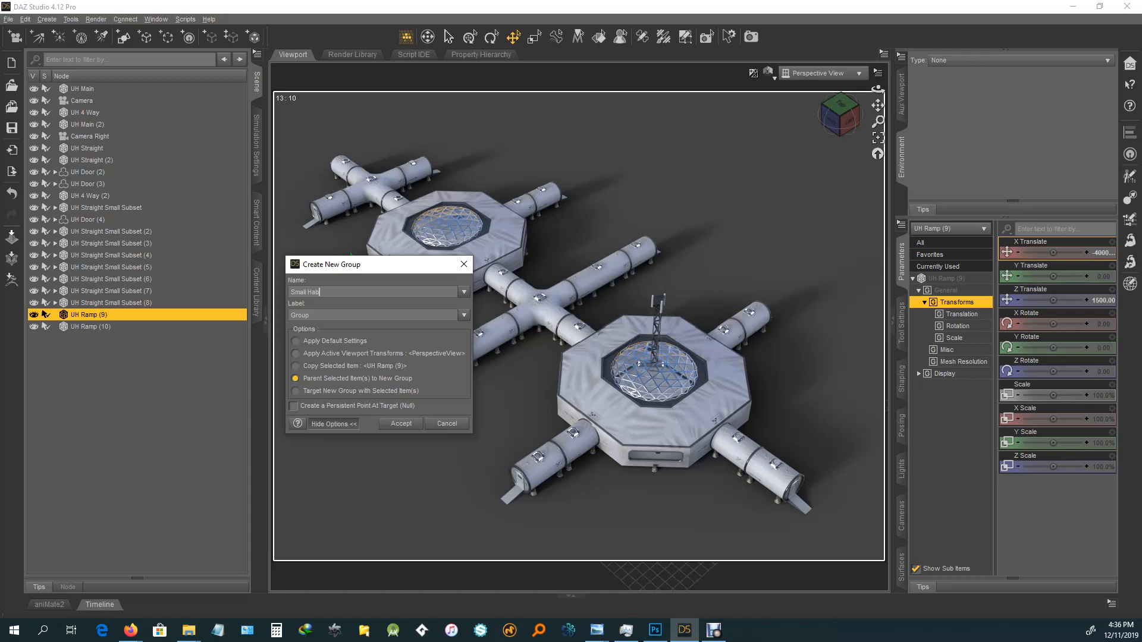
{"action": "key", "text": "ctrl+a"}
{"action": "key", "text": "ctrl+c"}
{"action": "key", "text": "Tab"}
{"action": "key", "text": "ctrl+v"}
{"action": "left_click", "coordinate": [296, 341]}
{"action": "left_click", "coordinate": [401, 423]}
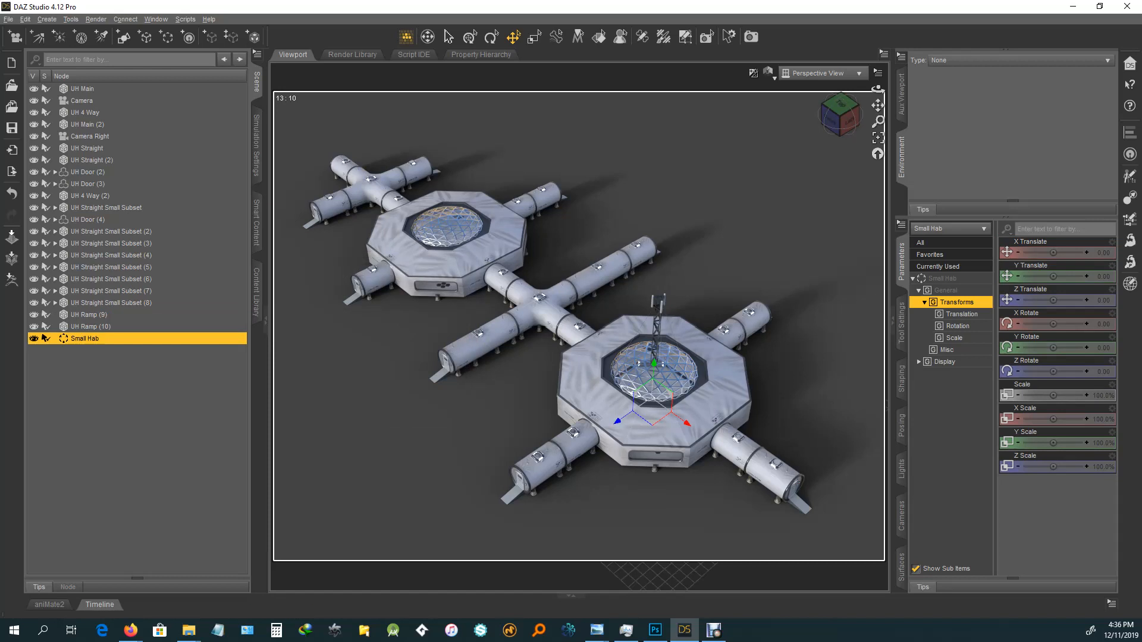
Step: Parent all the habitat tubes, subsets, doors, ramps, 4-ways and main modules to the Small Hab group, leaving out the cameras, and collapse it
{"action": "left_click", "coordinate": [112, 232]}
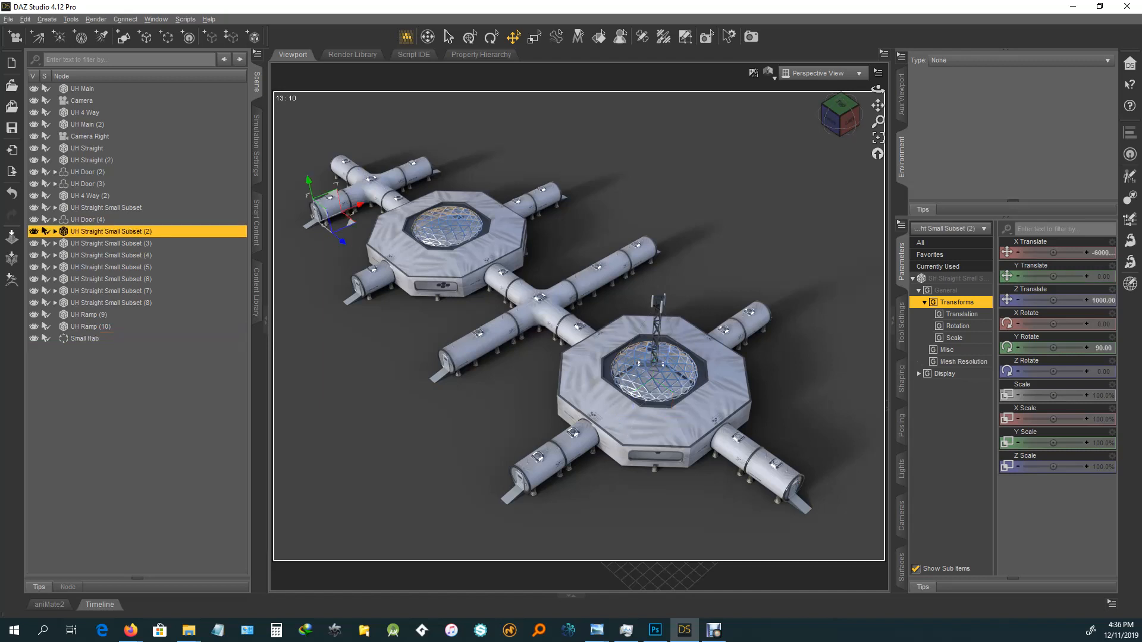
{"action": "left_click", "coordinate": [89, 327], "text": "shift"}
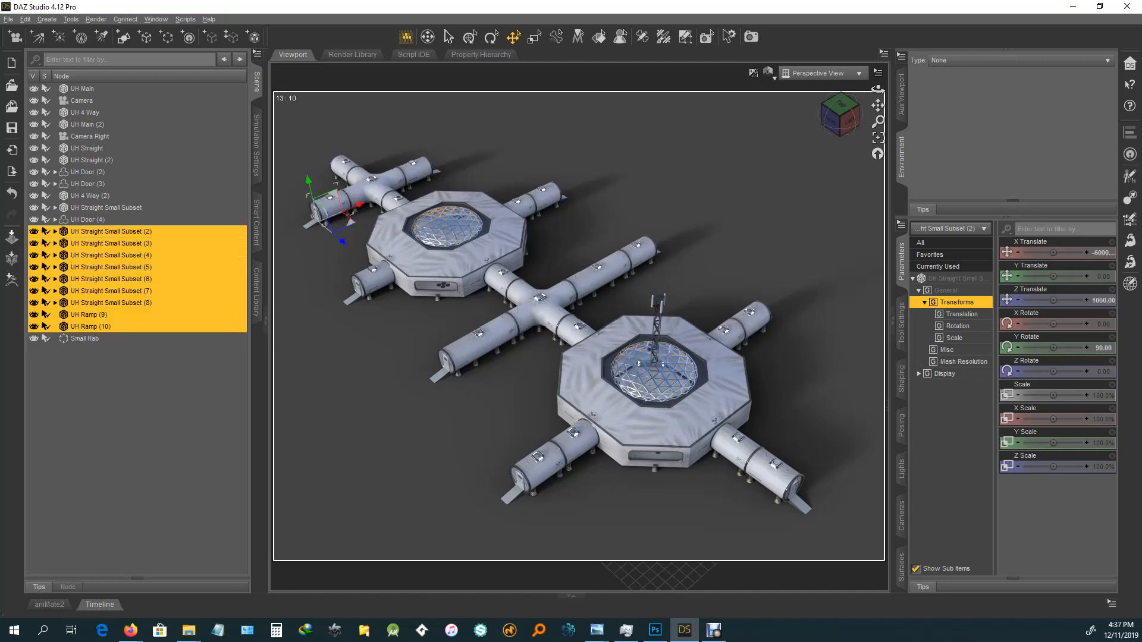
{"action": "left_click_drag", "start_coordinate": [84, 328], "coordinate": [93, 340]}
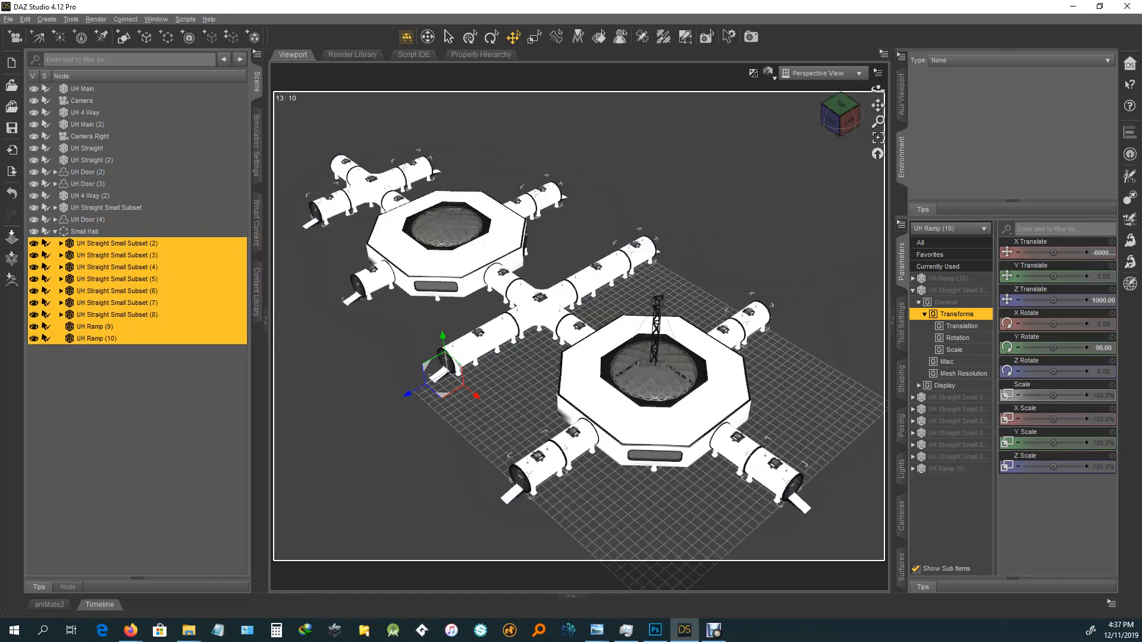
{"action": "mouse_move", "coordinate": [83, 219]}
{"action": "left_mouse_down"}
{"action": "mouse_move", "coordinate": [107, 231]}
{"action": "mouse_move", "coordinate": [98, 161]}
{"action": "mouse_move", "coordinate": [102, 173]}
{"action": "mouse_move", "coordinate": [116, 124]}
{"action": "mouse_move", "coordinate": [116, 133]}
{"action": "left_mouse_up"}
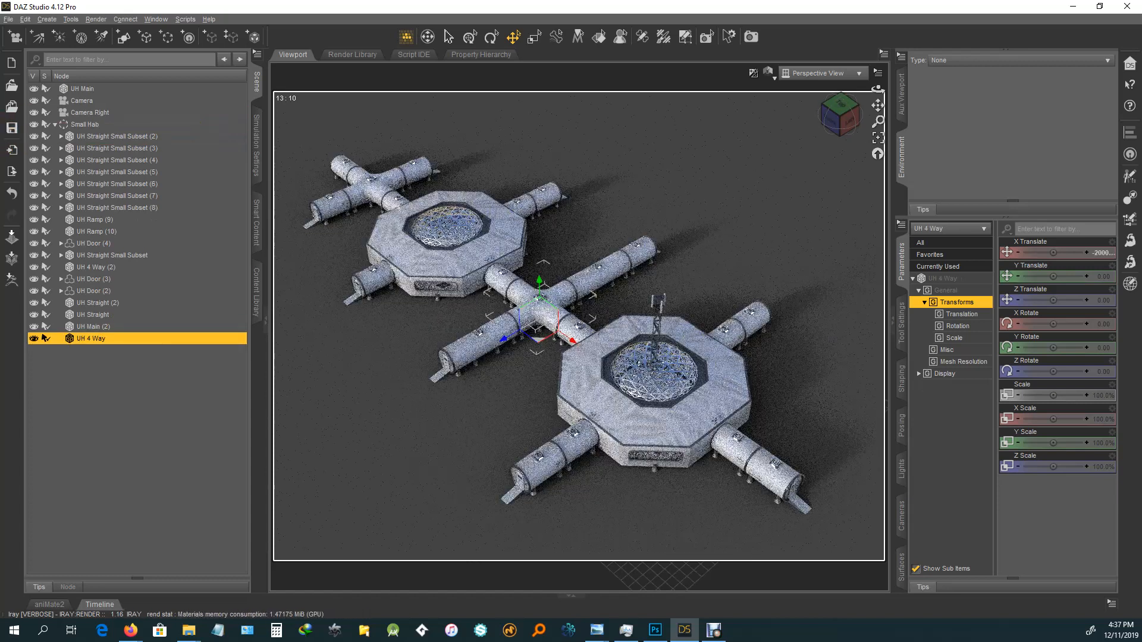
{"action": "left_click_drag", "start_coordinate": [98, 90], "coordinate": [109, 122]}
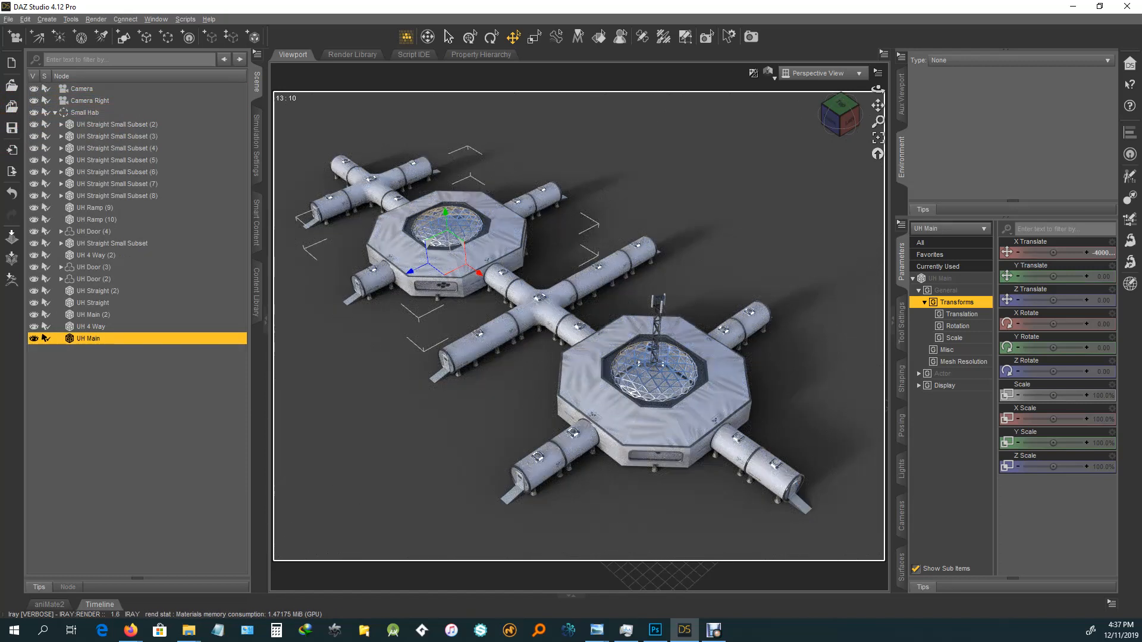
{"action": "left_click", "coordinate": [55, 113]}
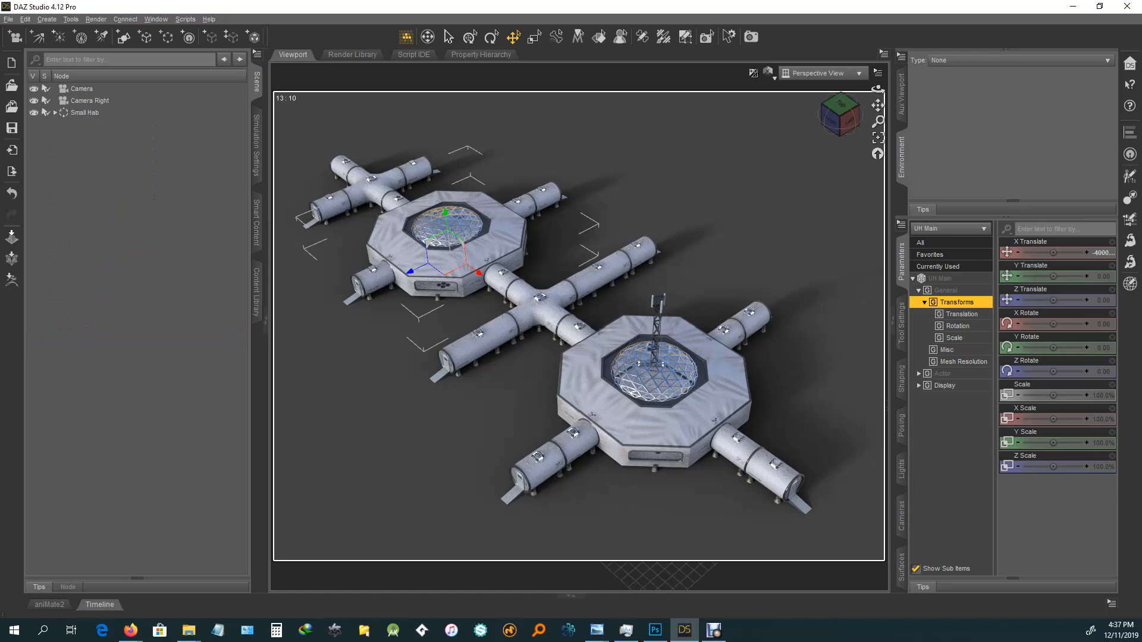
{"action": "left_click", "coordinate": [85, 113]}
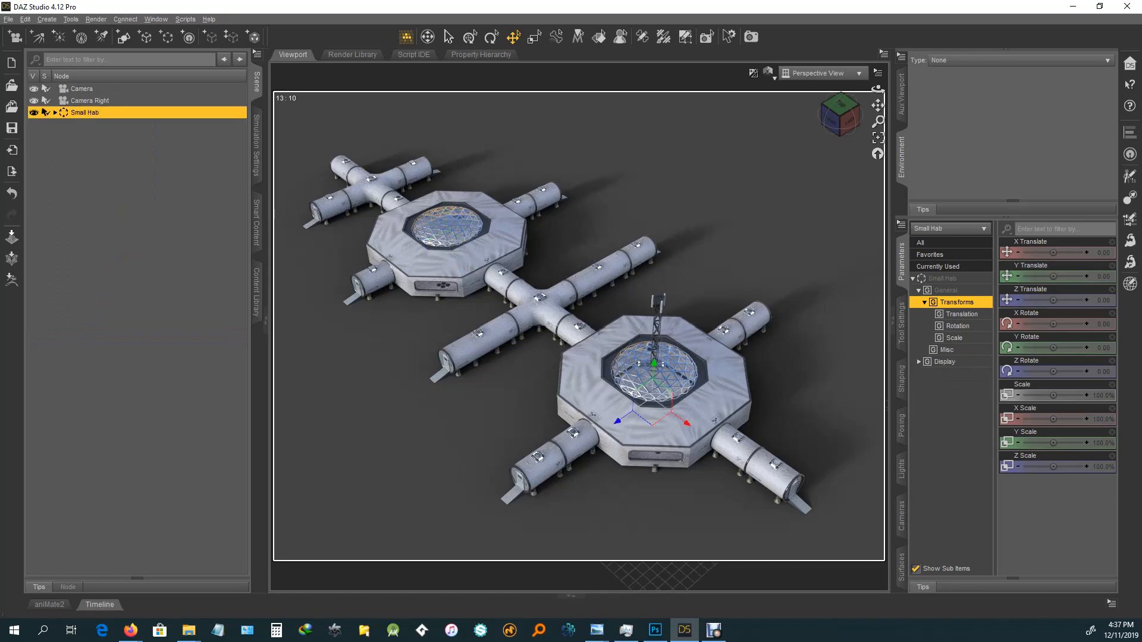
{"action": "left_click_drag", "start_coordinate": [878, 105], "coordinate": [884, 101]}
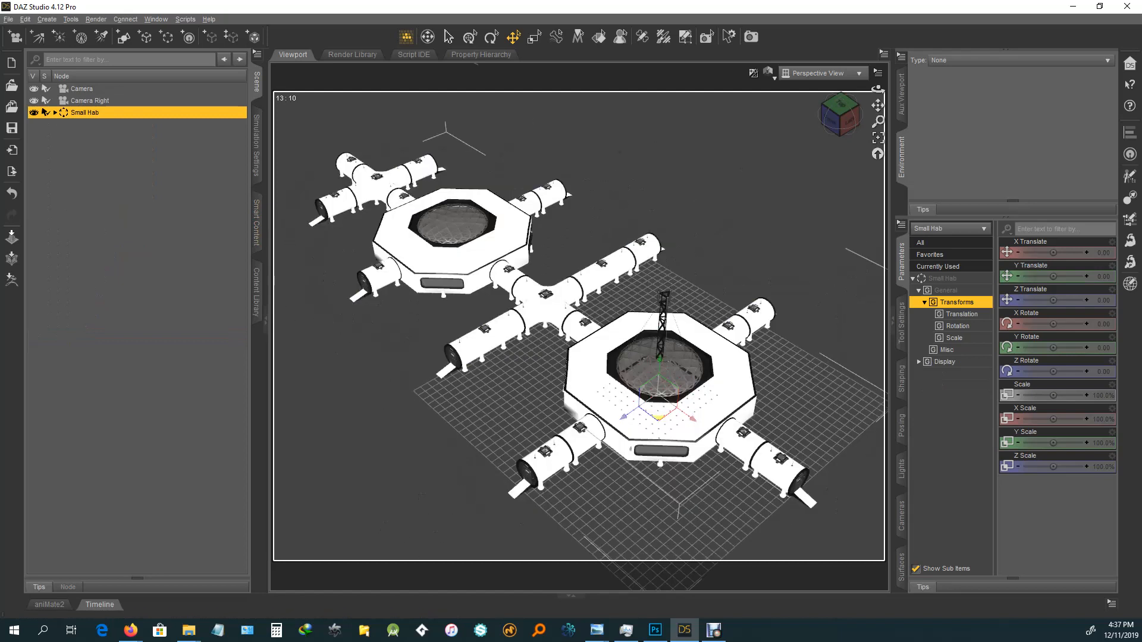
{"action": "left_click_drag", "start_coordinate": [878, 105], "coordinate": [886, 100]}
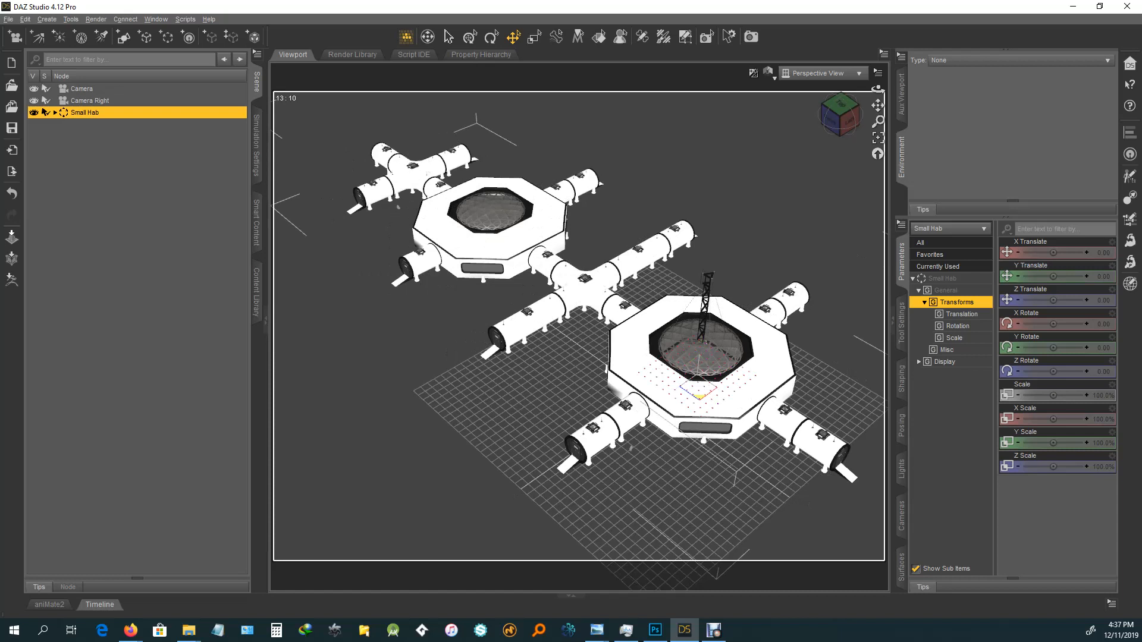
{"action": "left_click_drag", "start_coordinate": [878, 106], "coordinate": [884, 101]}
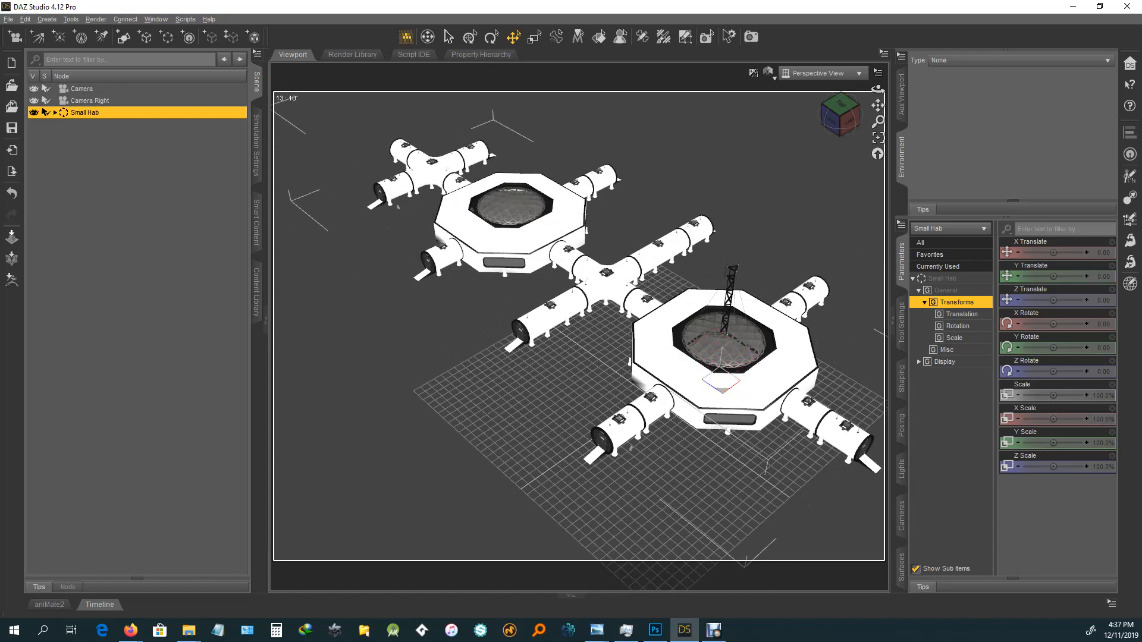
{"action": "key", "text": "ctrl+z"}
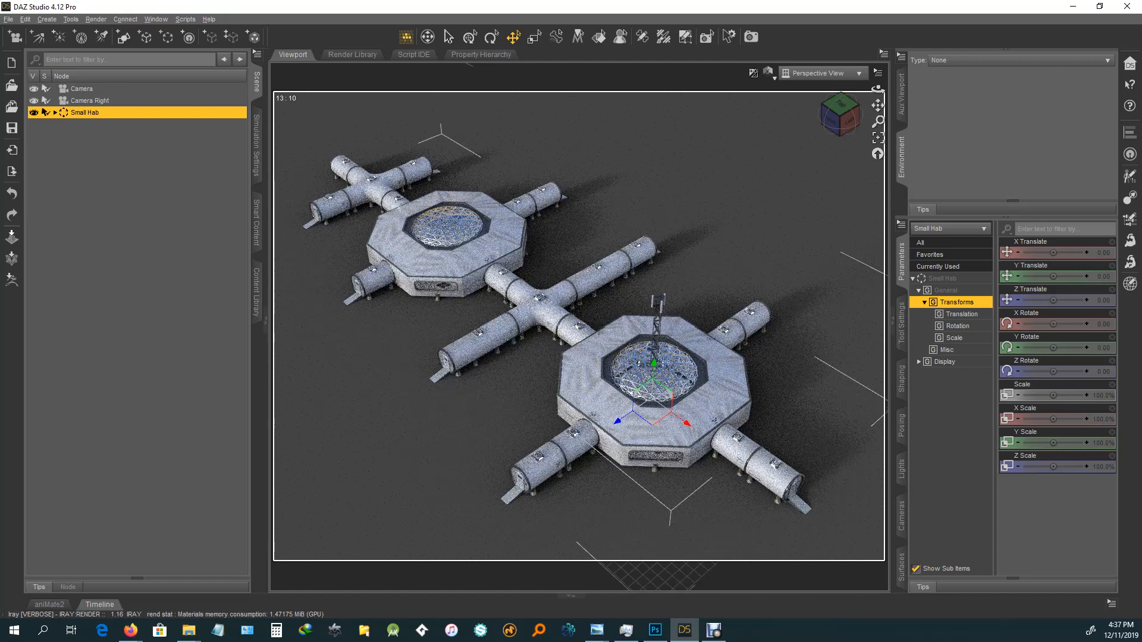
Step: Try to create a group with name and label Camera from Camera and Camera Right, using Parent Selected Item(s) to New Group
{"action": "left_click", "coordinate": [82, 88]}
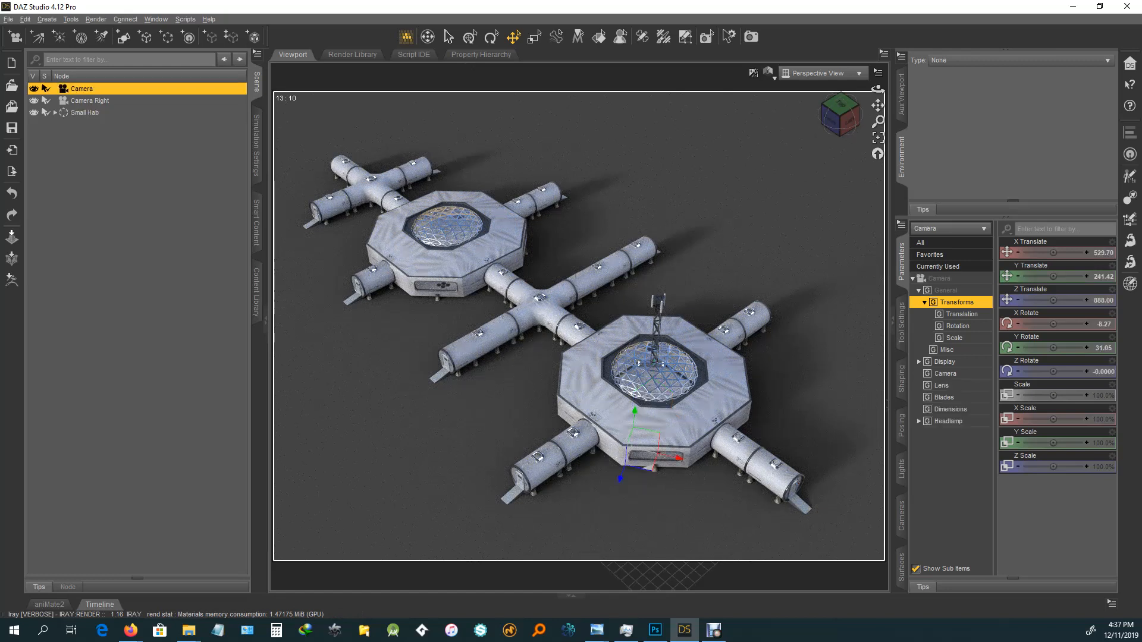
{"action": "left_click", "coordinate": [90, 101], "text": "ctrl"}
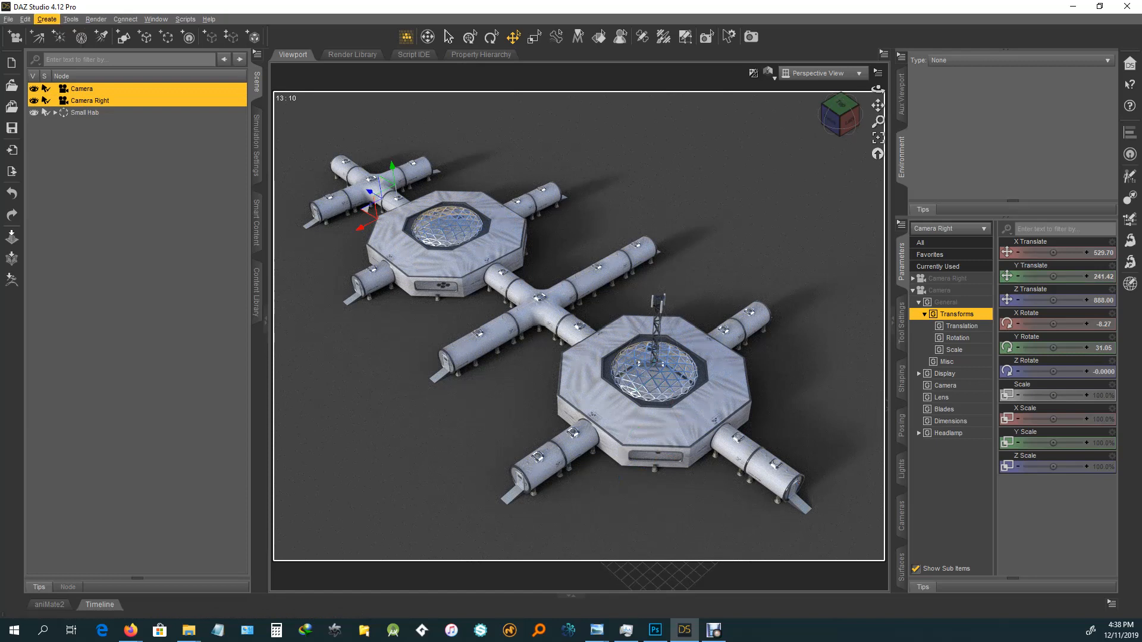
{"action": "left_click", "coordinate": [47, 19]}
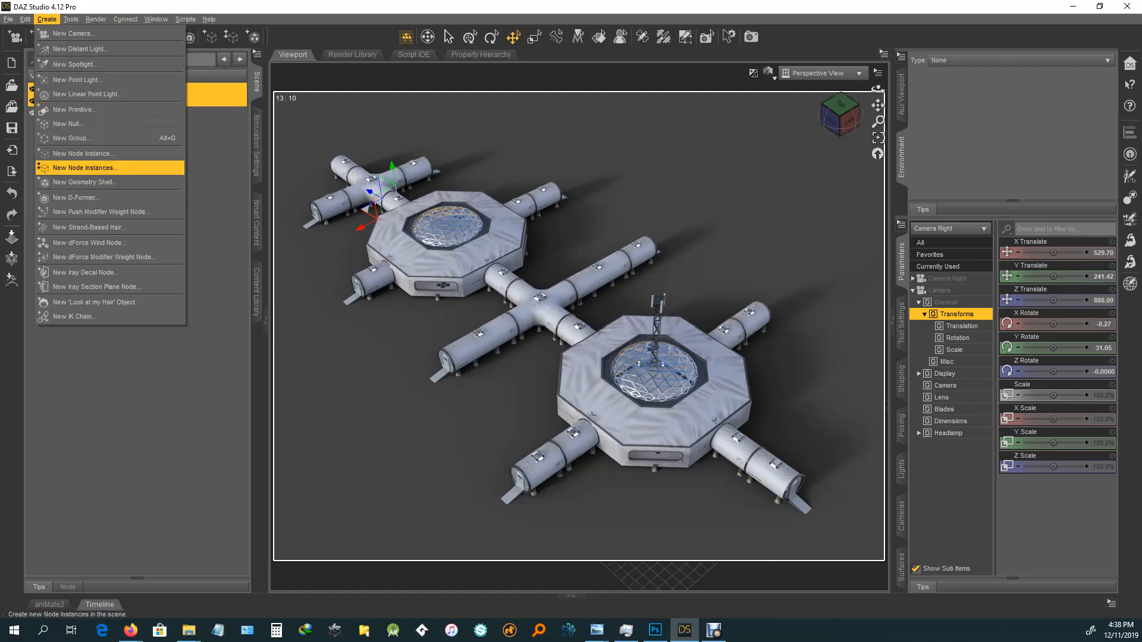
{"action": "left_click", "coordinate": [69, 138]}
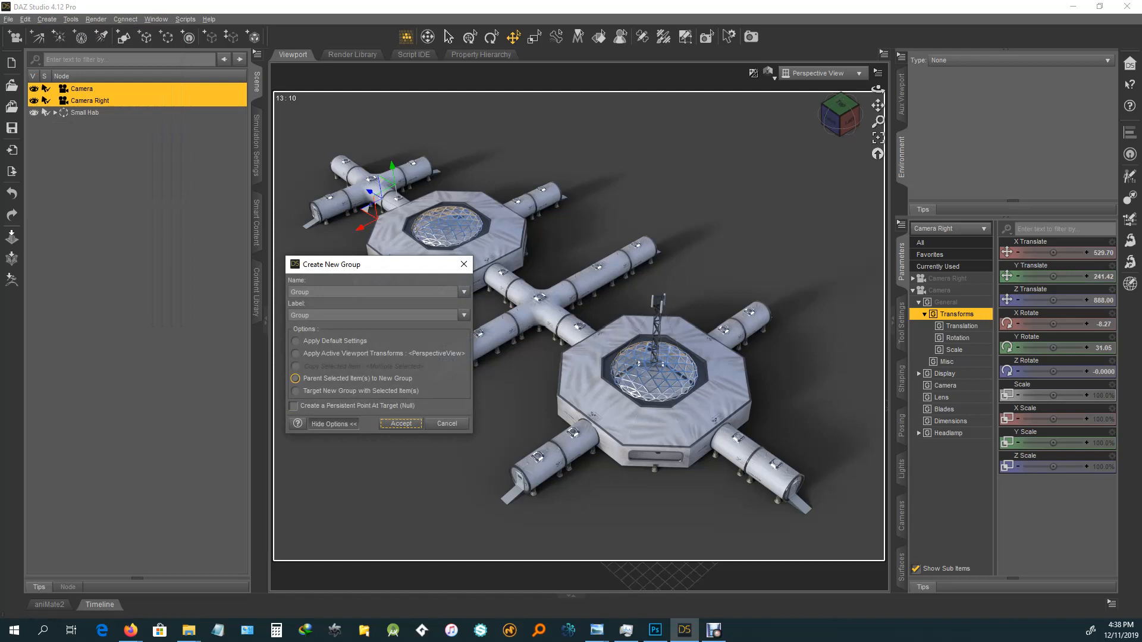
{"action": "double_click", "coordinate": [300, 292]}
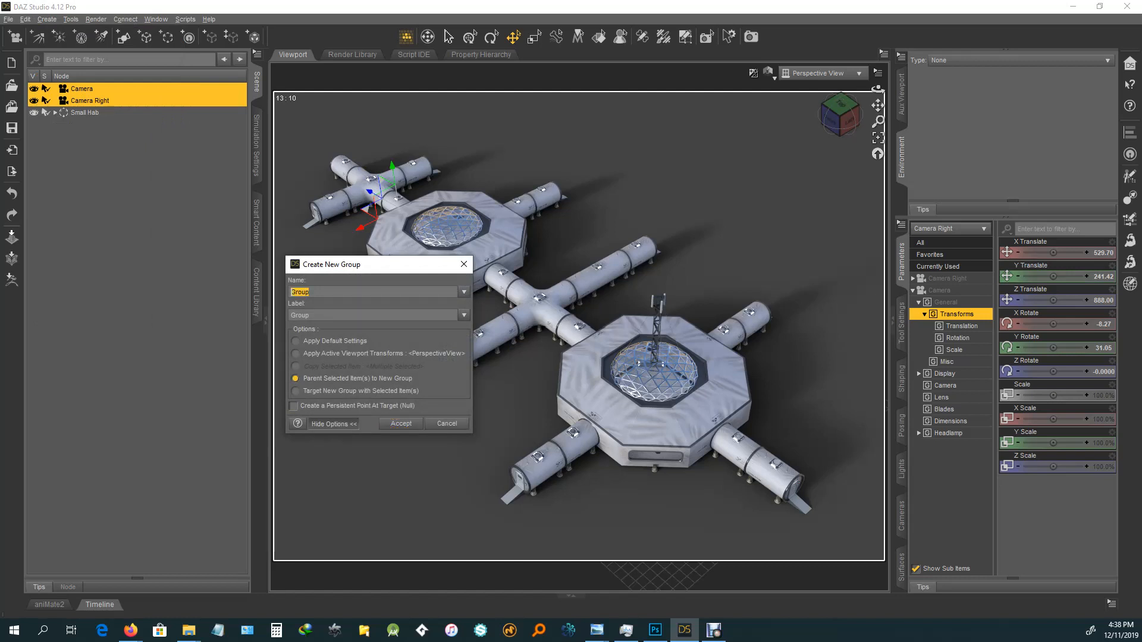
{"action": "type", "text": "Camera"}
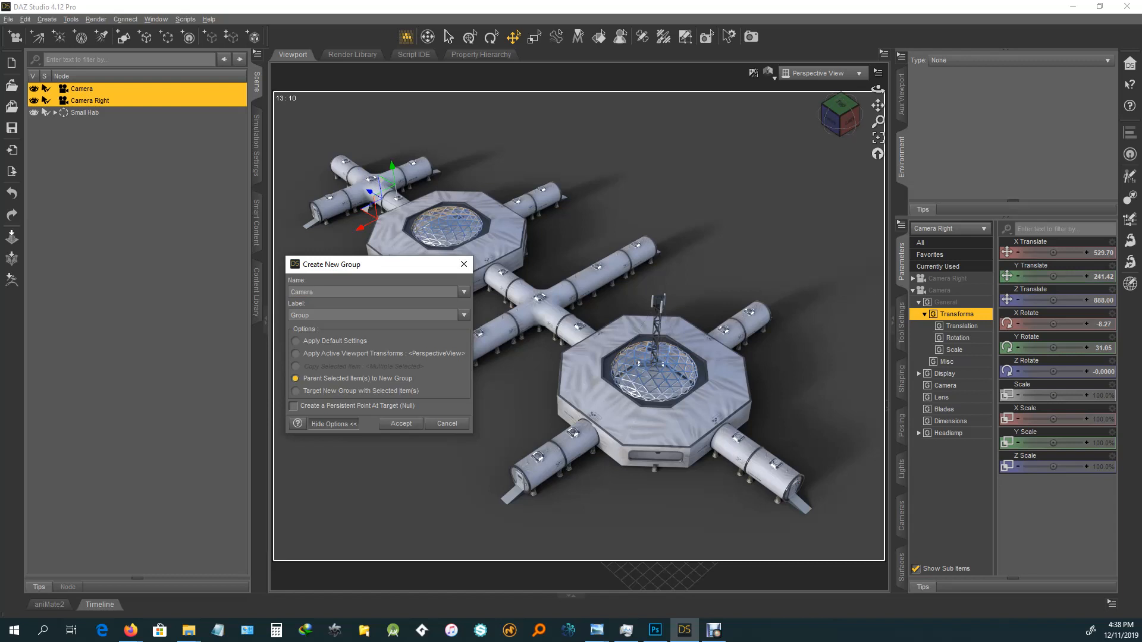
{"action": "left_click_drag", "start_coordinate": [314, 292], "coordinate": [290, 292]}
{"action": "key", "text": "ctrl+c"}
{"action": "key", "text": "Tab"}
{"action": "key", "text": "ctrl+v"}
{"action": "key", "text": "Return"}
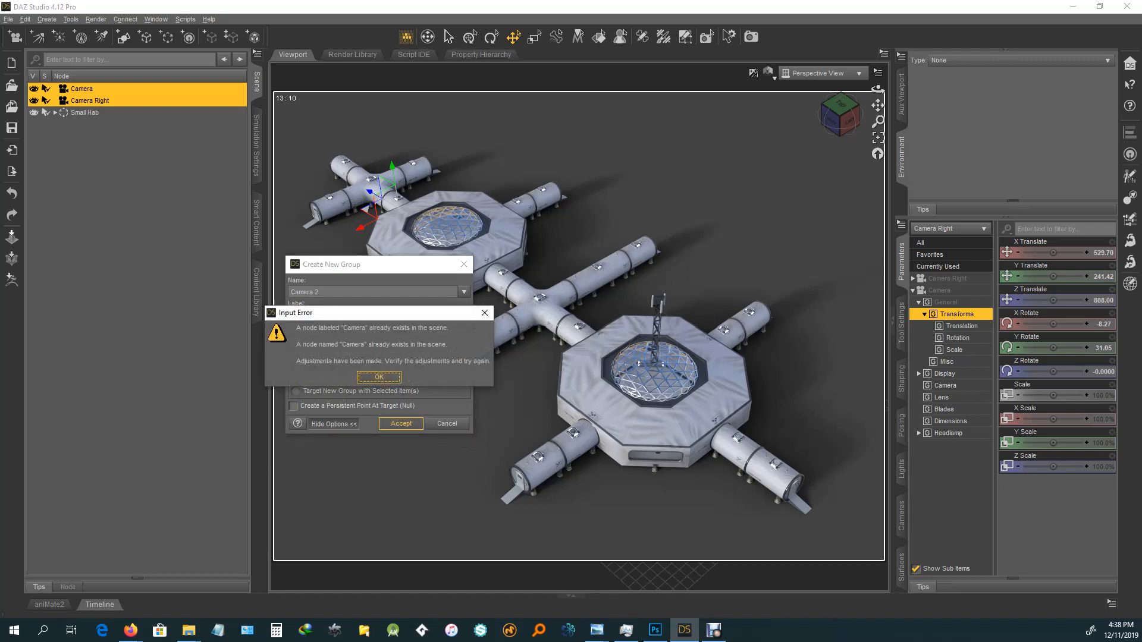
Step: Change the new group's name and label to Camera Group, create it, then check its contents and collapse it
{"action": "key", "text": "Return"}
{"action": "left_click", "coordinate": [317, 292]}
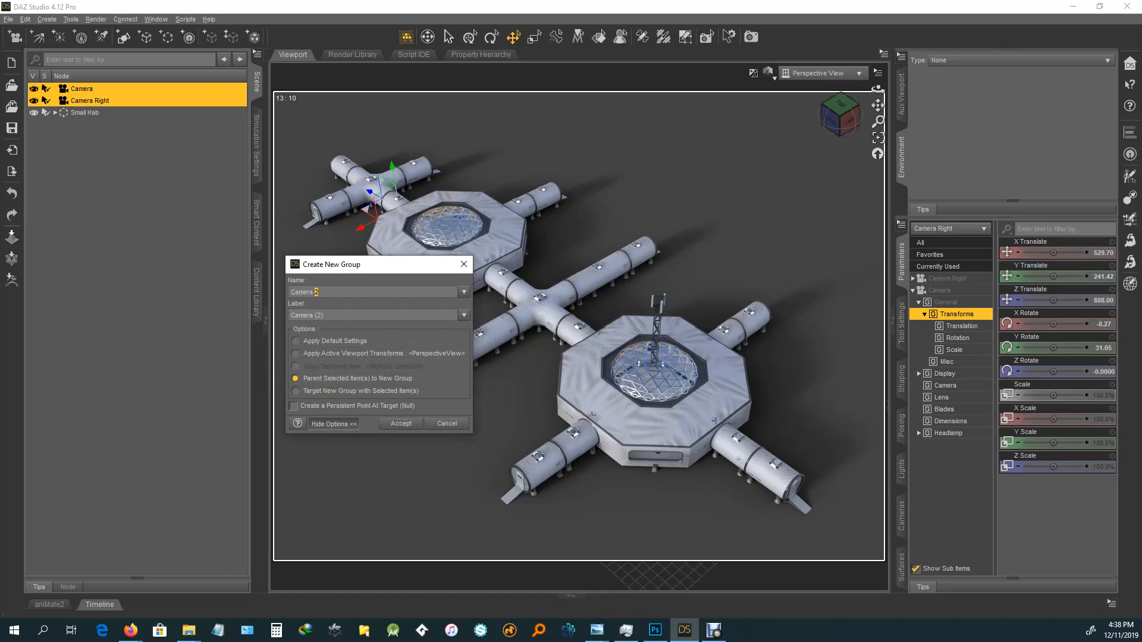
{"action": "type", "text": "Group"}
{"action": "key", "text": "shift+Home"}
{"action": "key", "text": "ctrl+c"}
{"action": "key", "text": "Tab"}
{"action": "key", "text": "ctrl+v"}
{"action": "key", "text": "Return"}
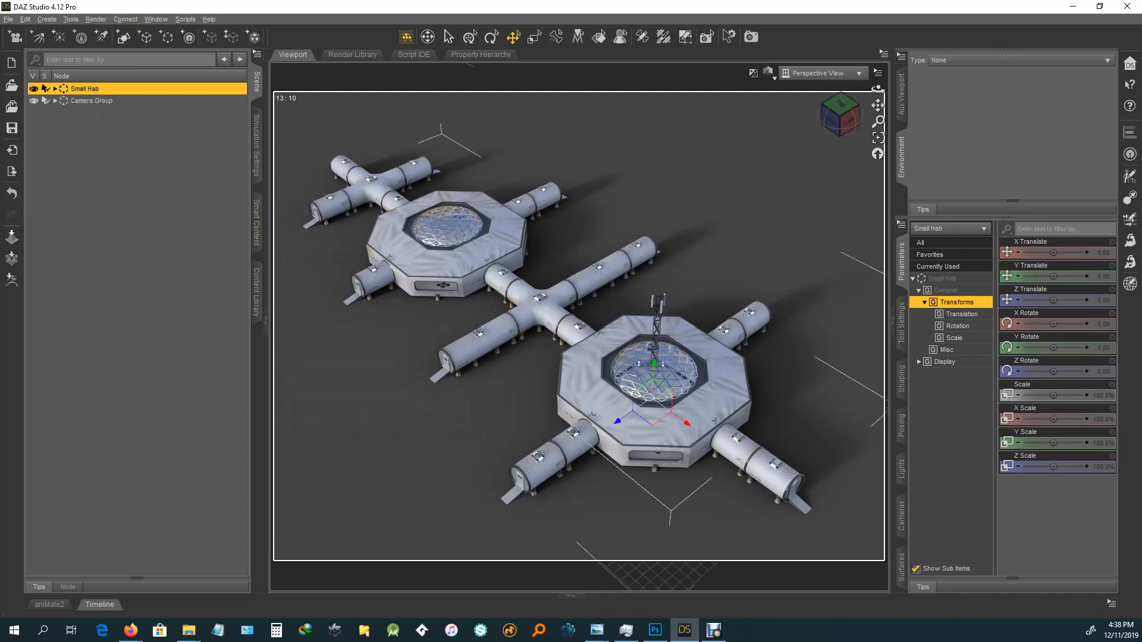
{"action": "left_click", "coordinate": [55, 100]}
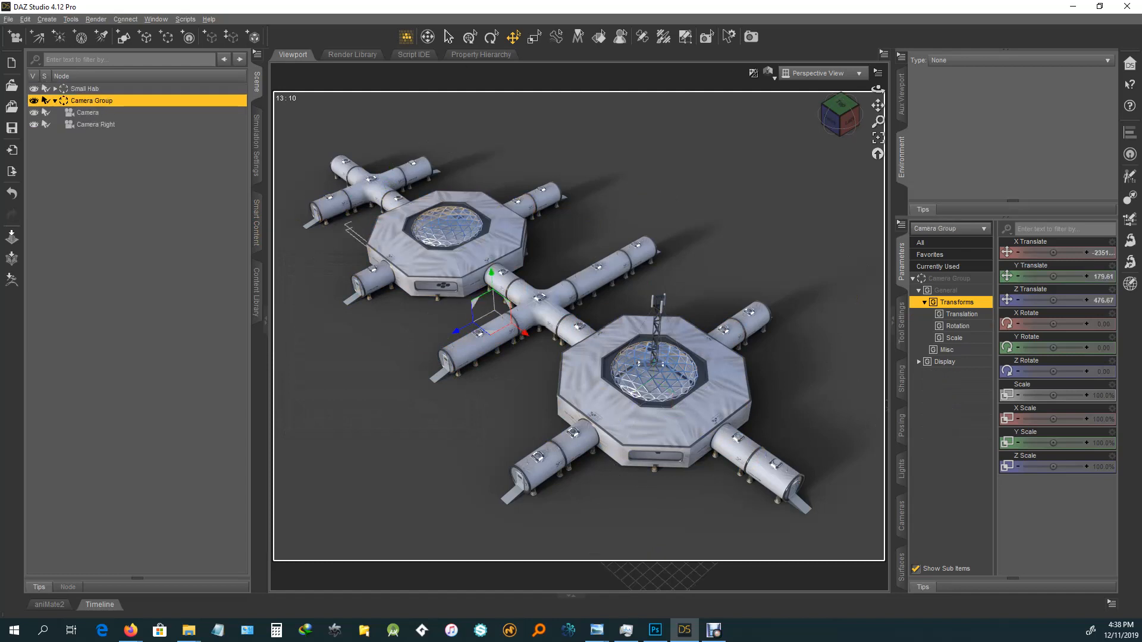
{"action": "key", "text": "Left"}
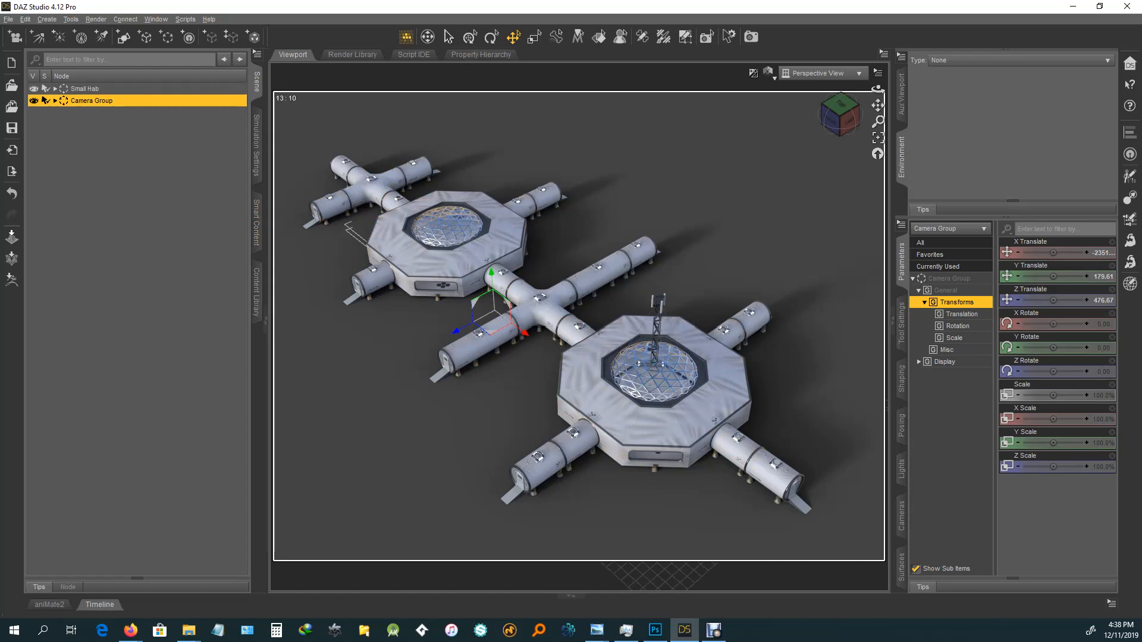
Step: Look at the habitat interior through Camera and Camera Right, and return to Perspective View
{"action": "left_click", "coordinate": [821, 74]}
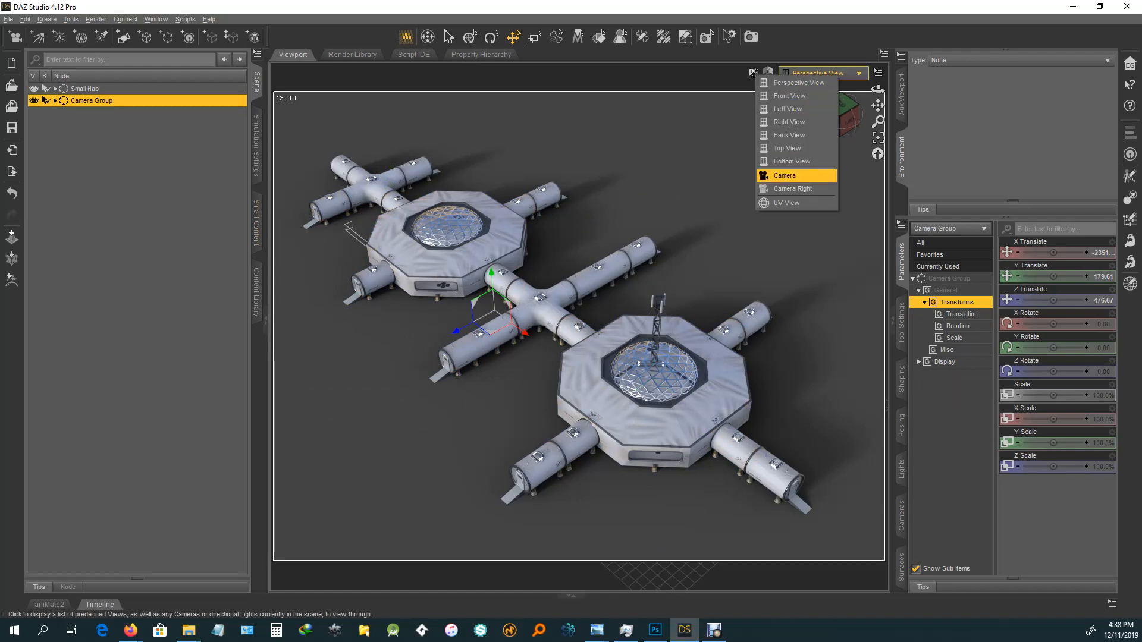
{"action": "left_click", "coordinate": [796, 175]}
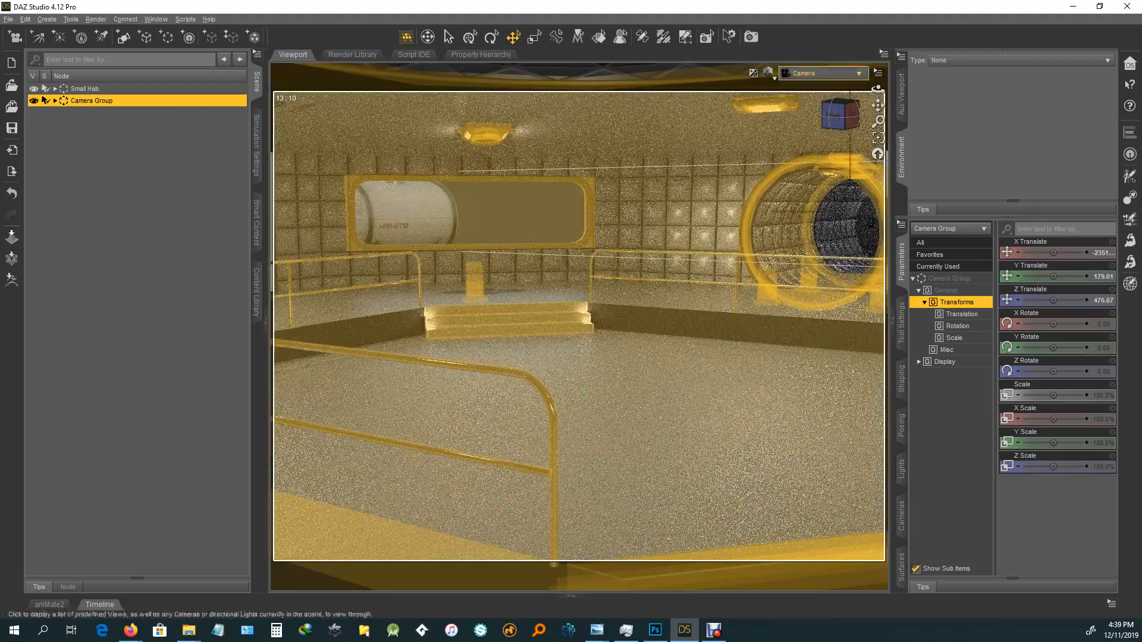
{"action": "left_click", "coordinate": [821, 73]}
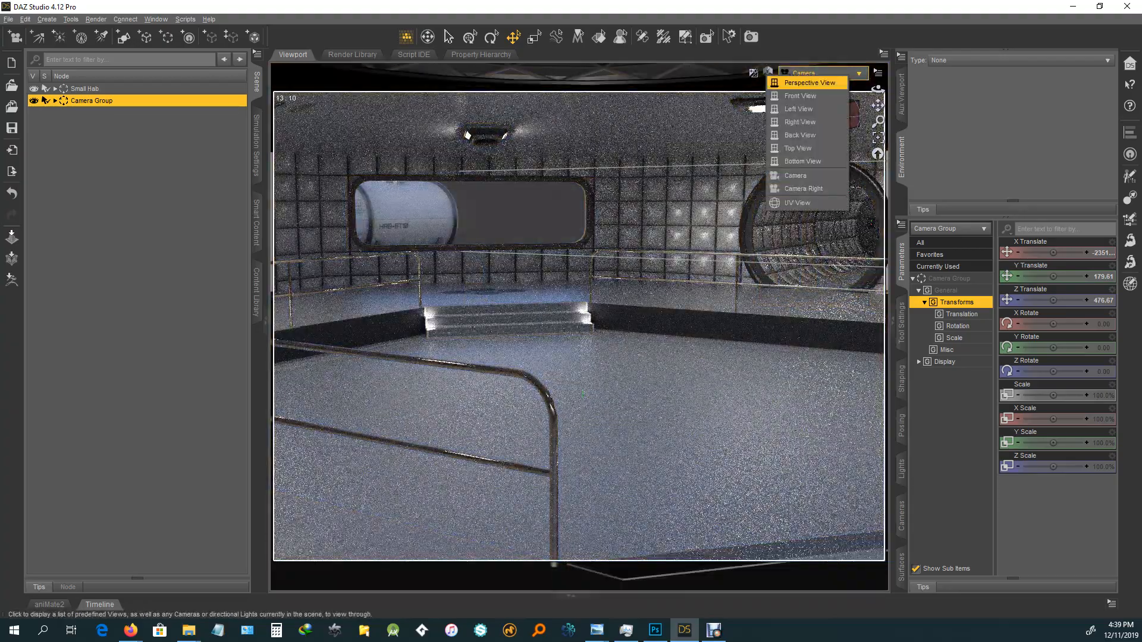
{"action": "left_click", "coordinate": [803, 189]}
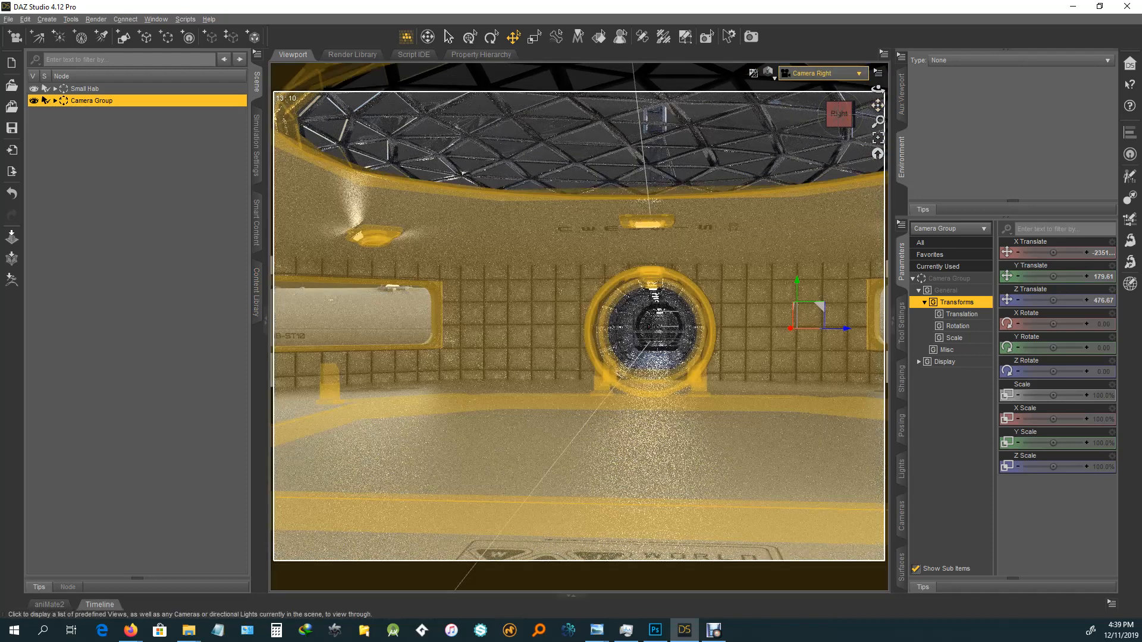
{"action": "left_click", "coordinate": [821, 73]}
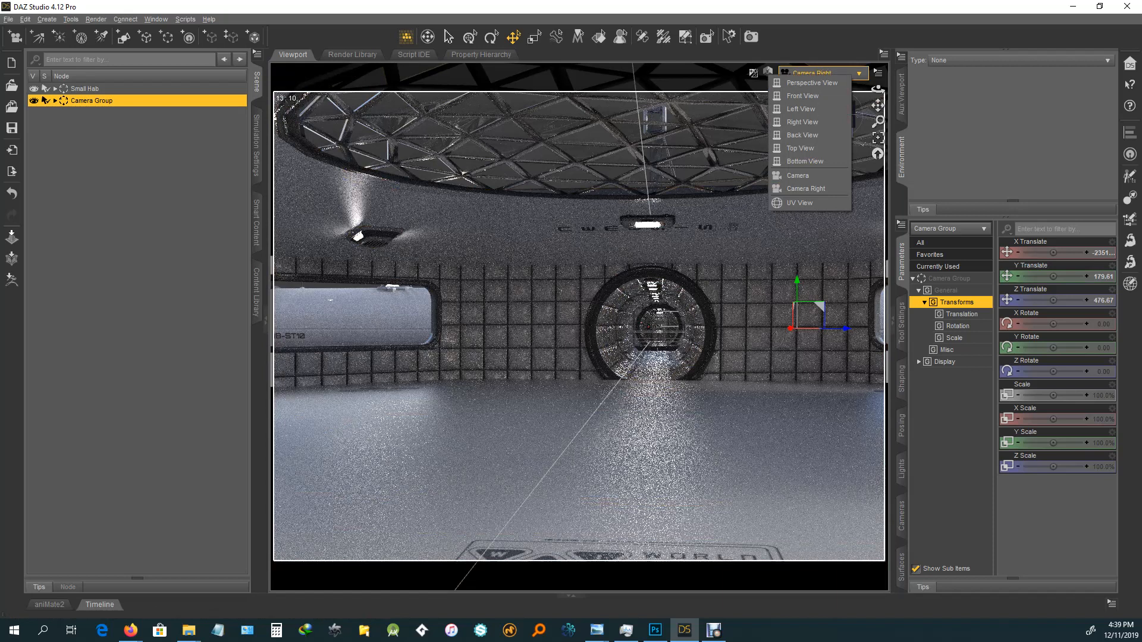
{"action": "left_click", "coordinate": [821, 72]}
{"action": "left_click", "coordinate": [821, 73]}
{"action": "left_click", "coordinate": [820, 72]}
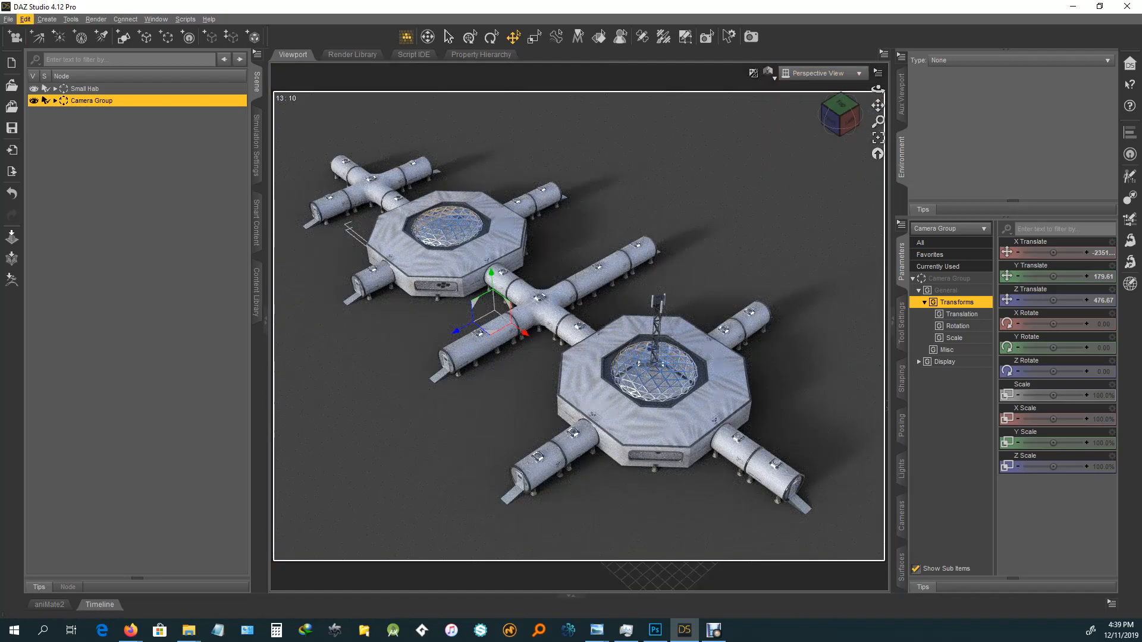
Step: Save Small Hab and Camera Group as a compressed scene subset named UH Subset Demo.duf in the Universal Habitate folder
{"action": "left_click", "coordinate": [9, 19]}
{"action": "mouse_move", "coordinate": [60, 102]}
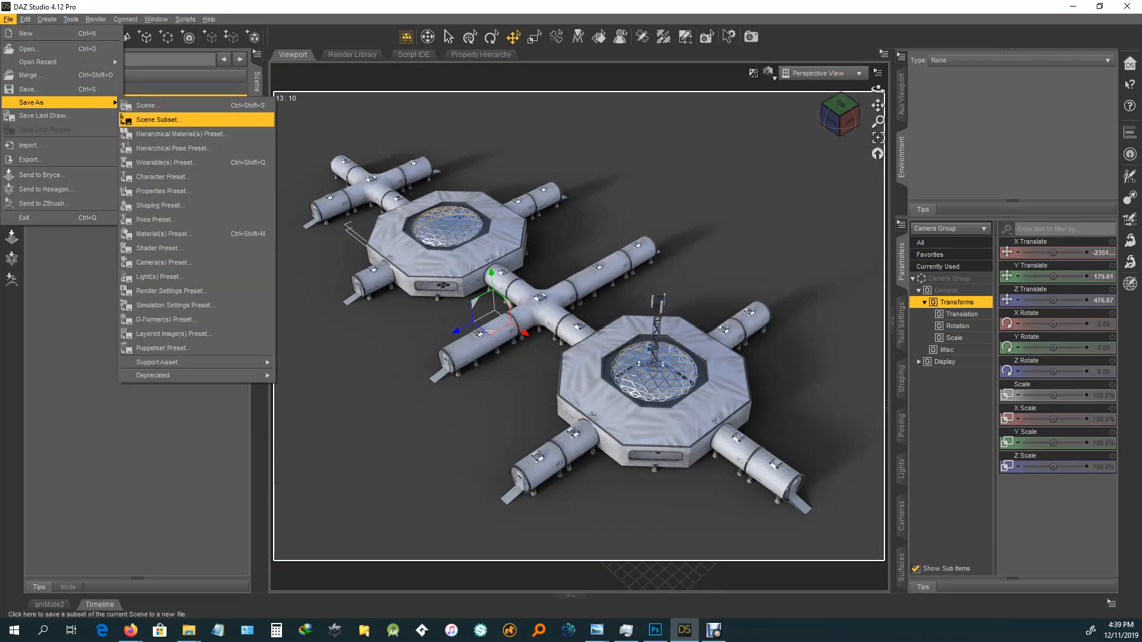
{"action": "left_click", "coordinate": [158, 120]}
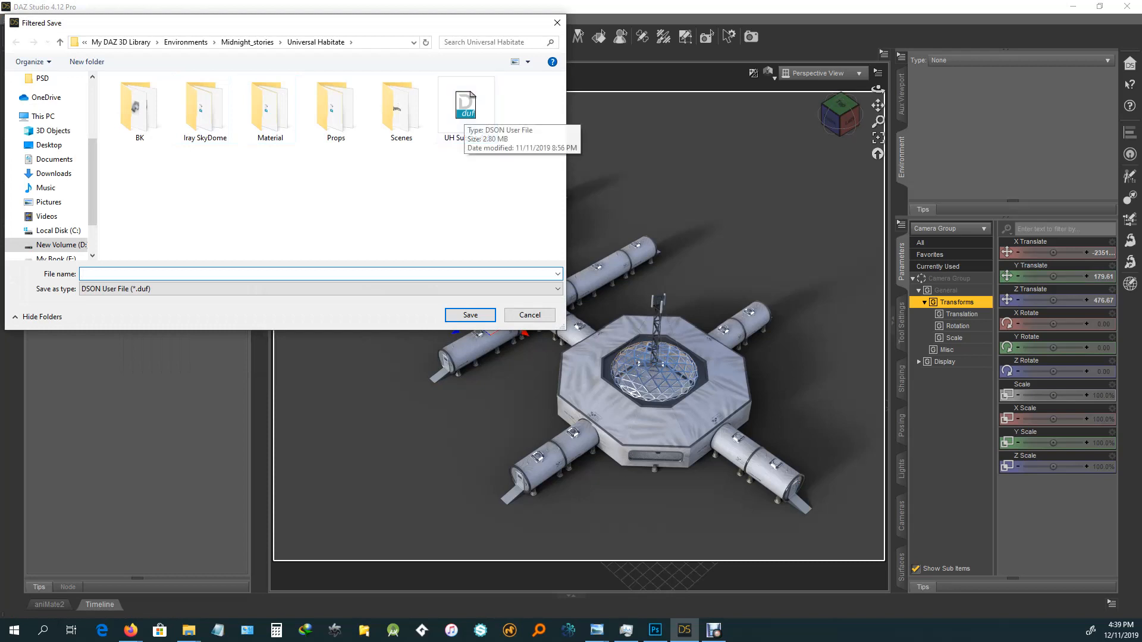
{"action": "left_click", "coordinate": [465, 110]}
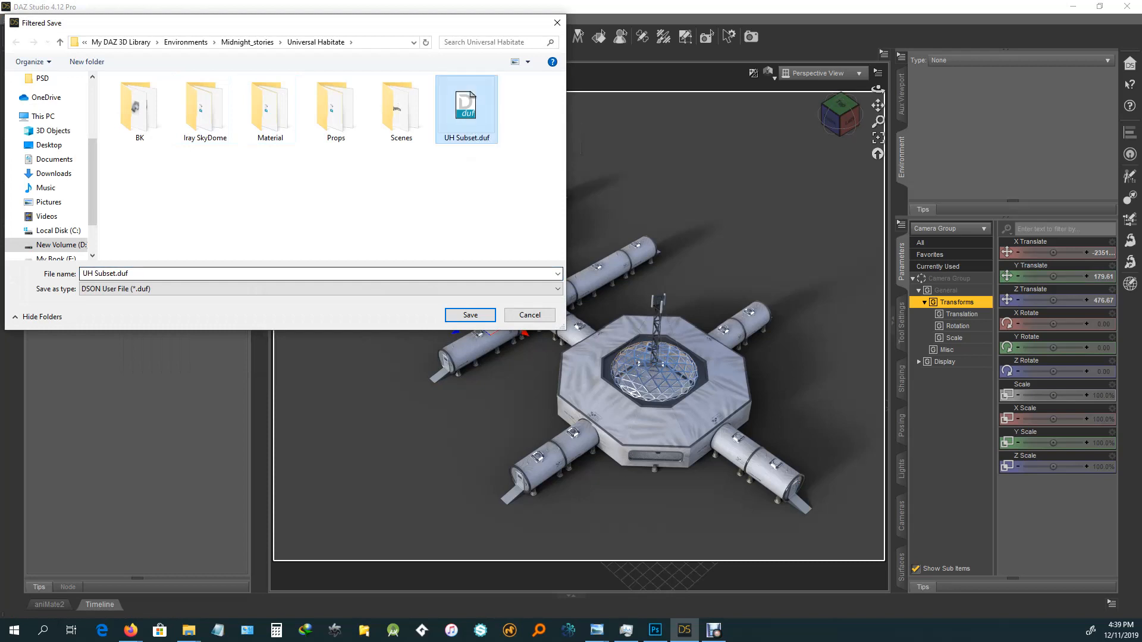
{"action": "key", "text": "Tab"}
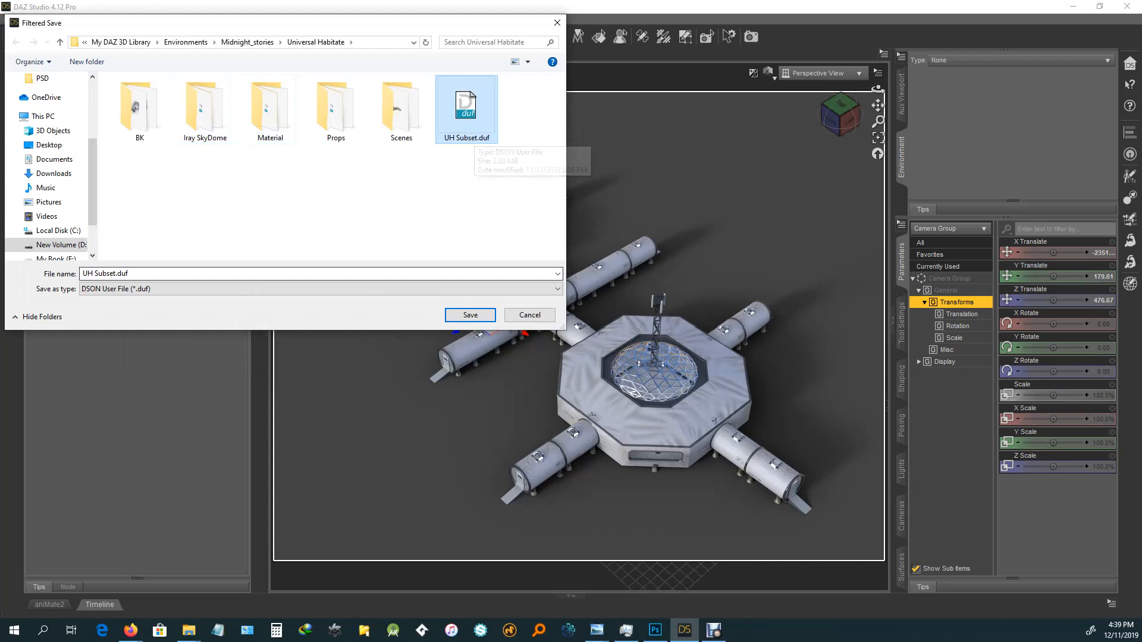
{"action": "left_click", "coordinate": [116, 273]}
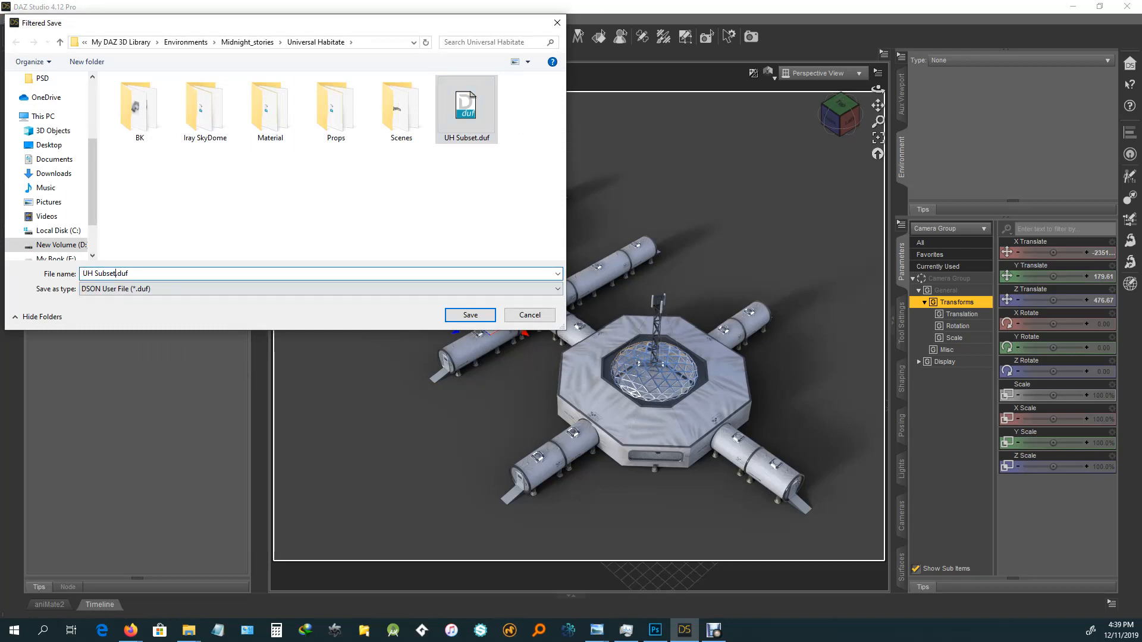
{"action": "type", "text": "Demo"}
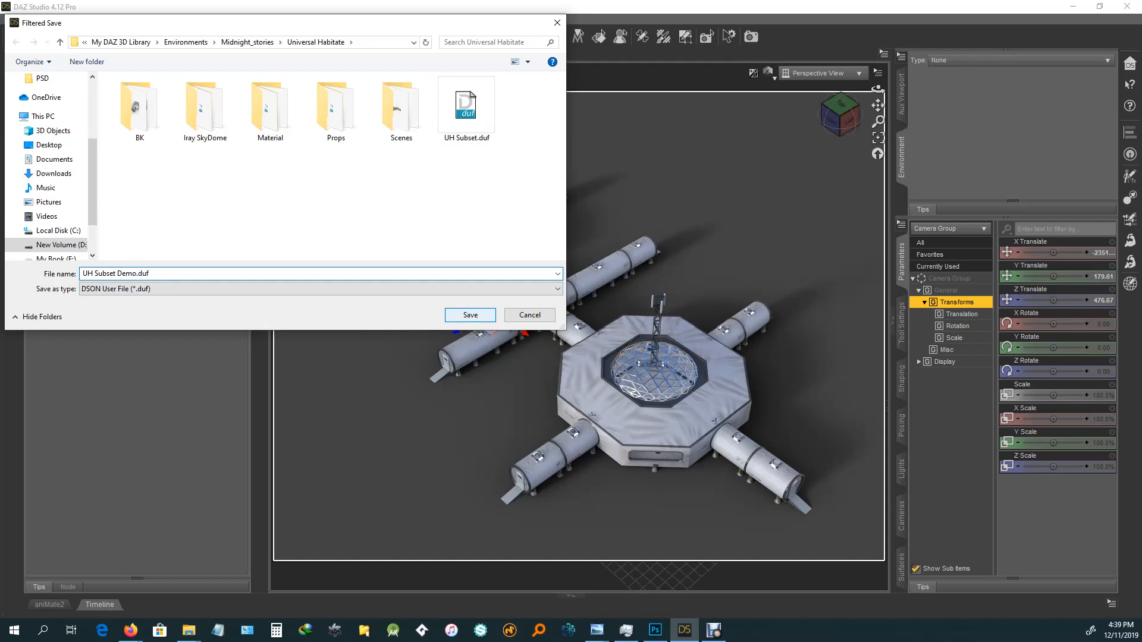
{"action": "key", "text": "Return"}
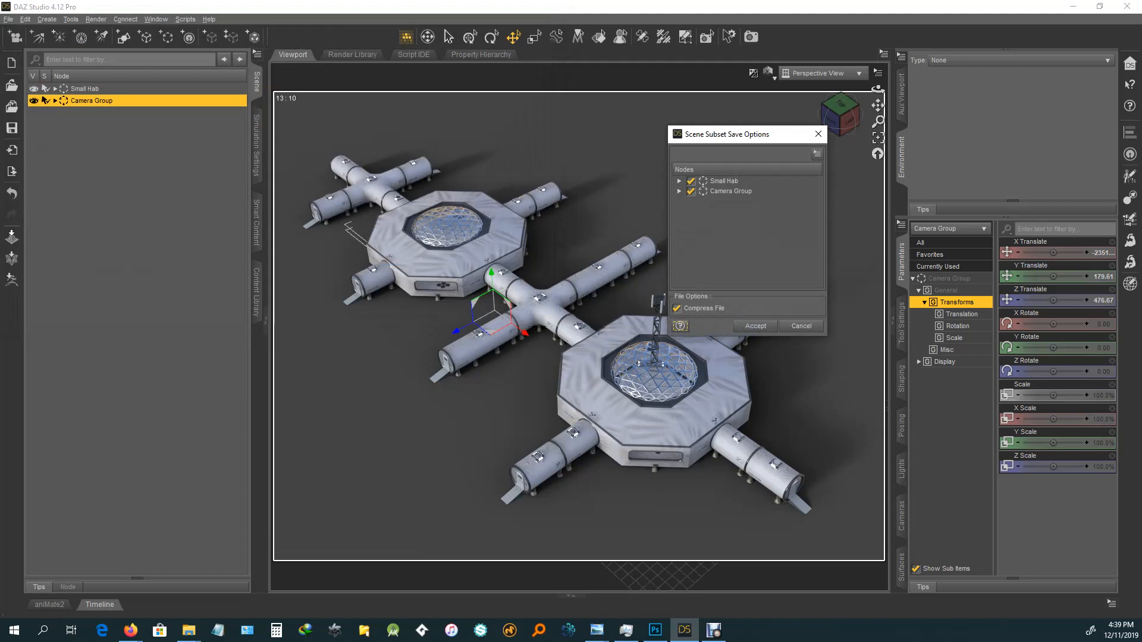
{"action": "left_click", "coordinate": [755, 325]}
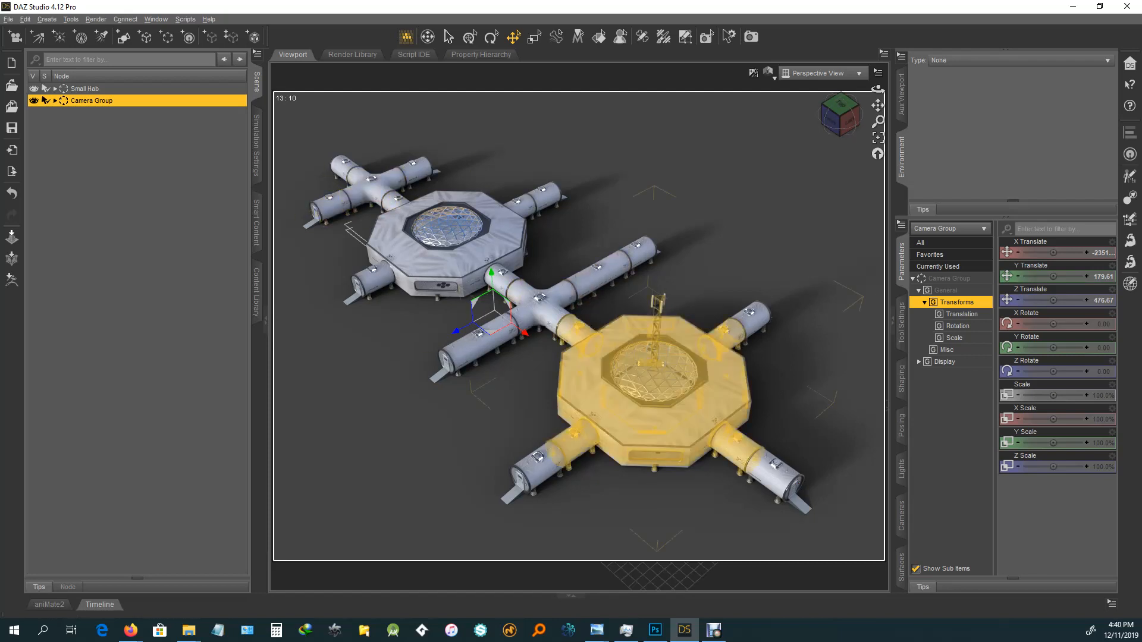
{"action": "left_click", "coordinate": [847, 119]}
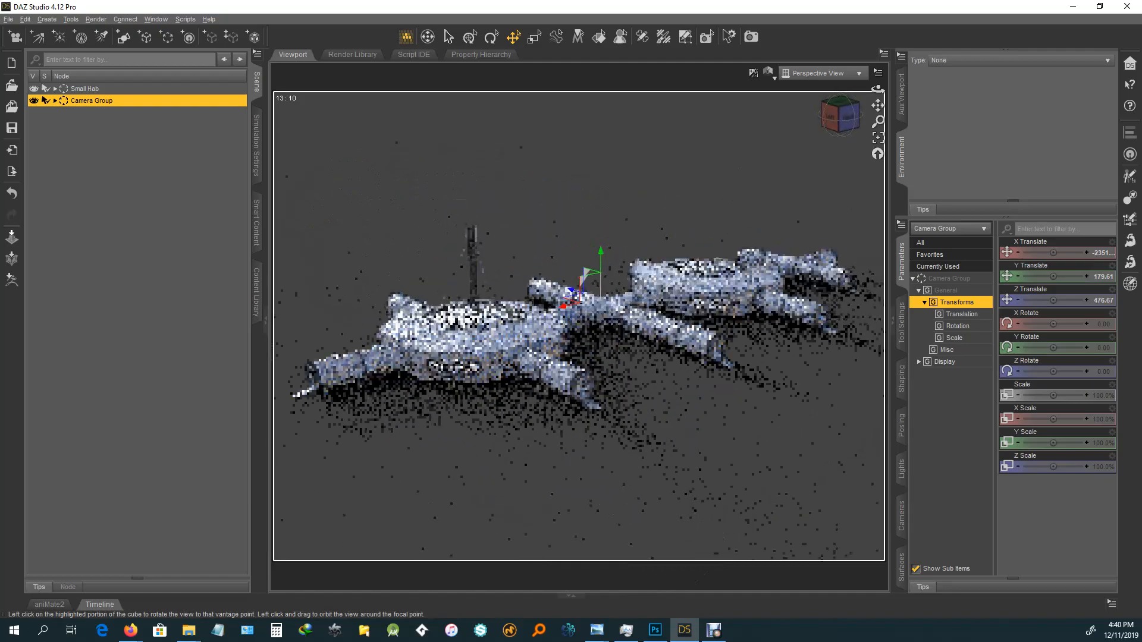
{"action": "left_click_drag", "start_coordinate": [839, 119], "coordinate": [789, 119]}
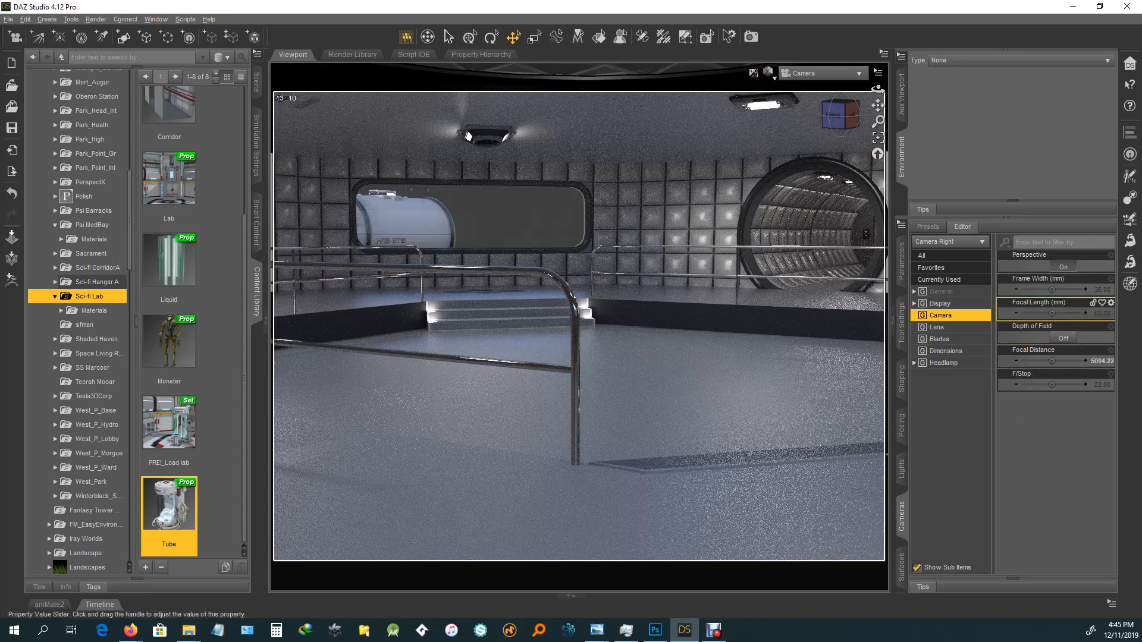
Step: Set the focal length of Camera Right to 35 mm
{"action": "left_click", "coordinate": [1098, 315]}
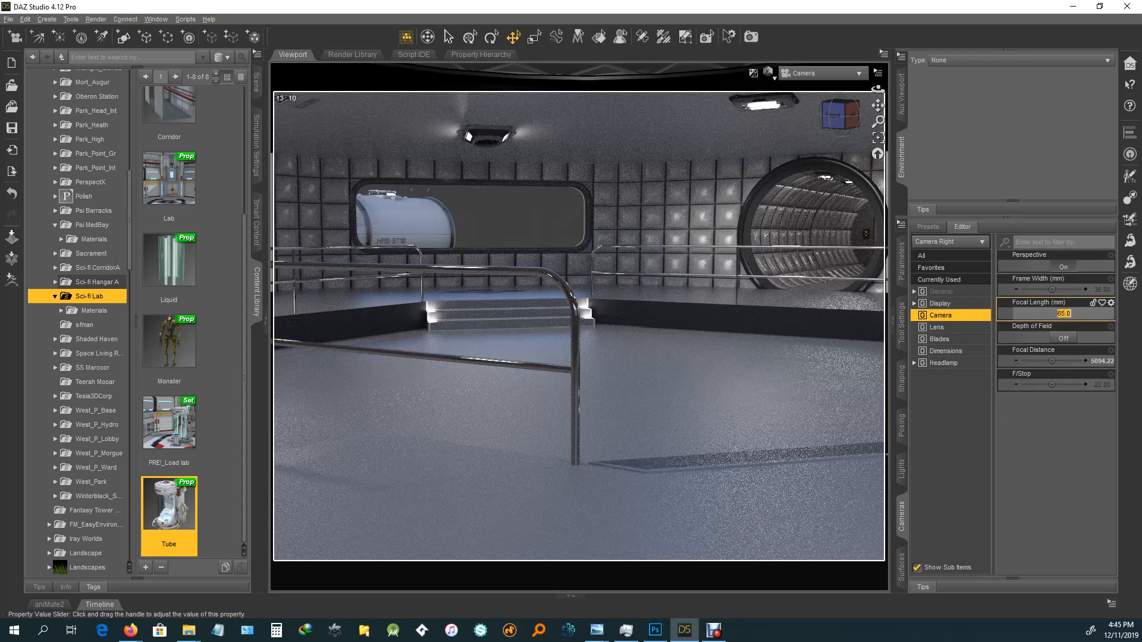
{"action": "left_click", "coordinate": [1059, 314]}
{"action": "type", "text": "3"}
{"action": "key", "text": "Return"}
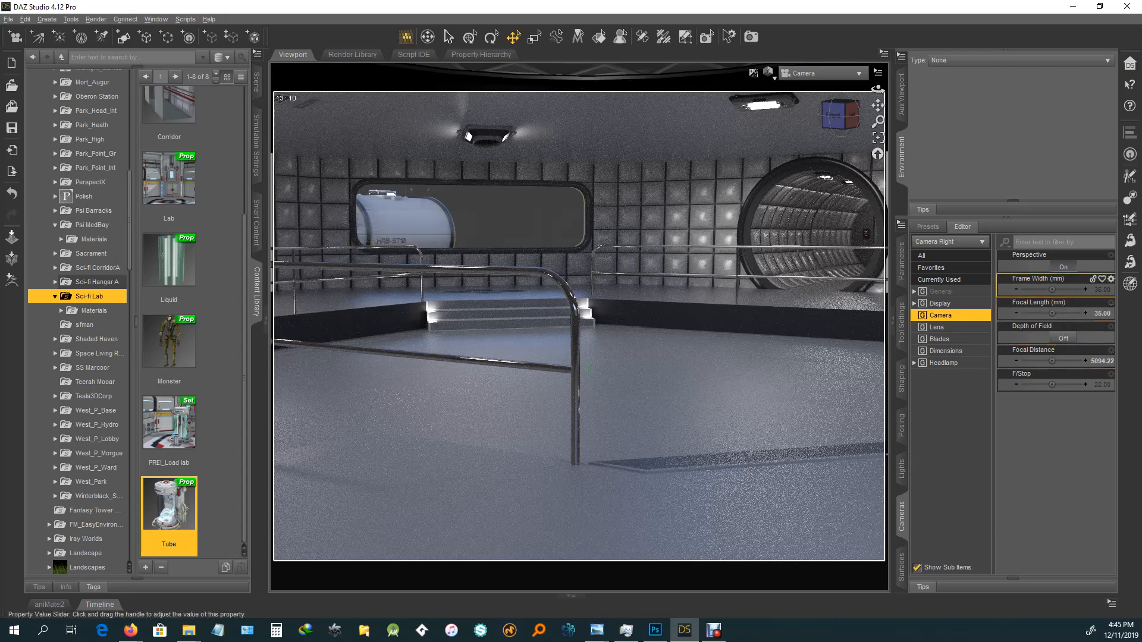
{"action": "left_click", "coordinate": [1100, 290]}
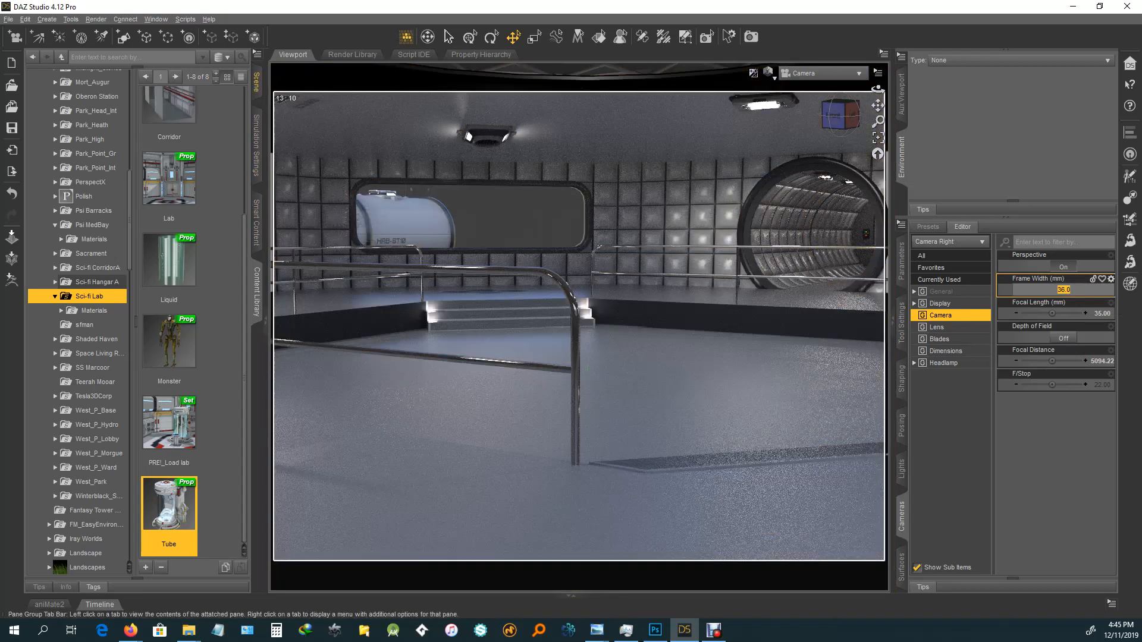
Step: Select Camera inside Camera Group and set its focal length to 35 mm
{"action": "left_click", "coordinate": [257, 82]}
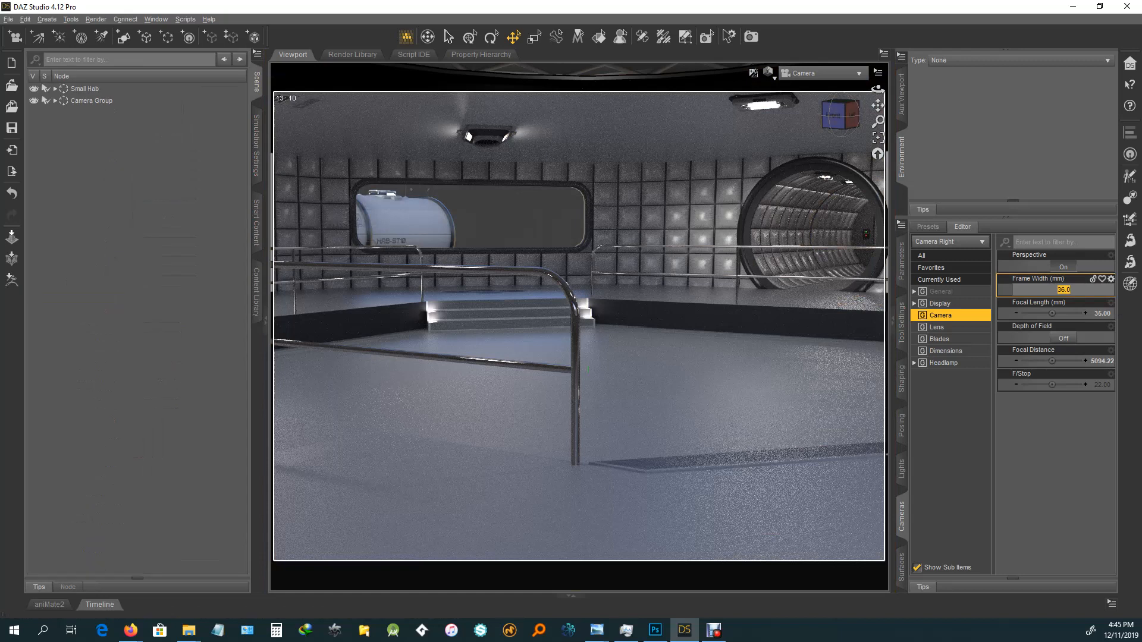
{"action": "key", "text": "Return"}
{"action": "left_click", "coordinate": [87, 112]}
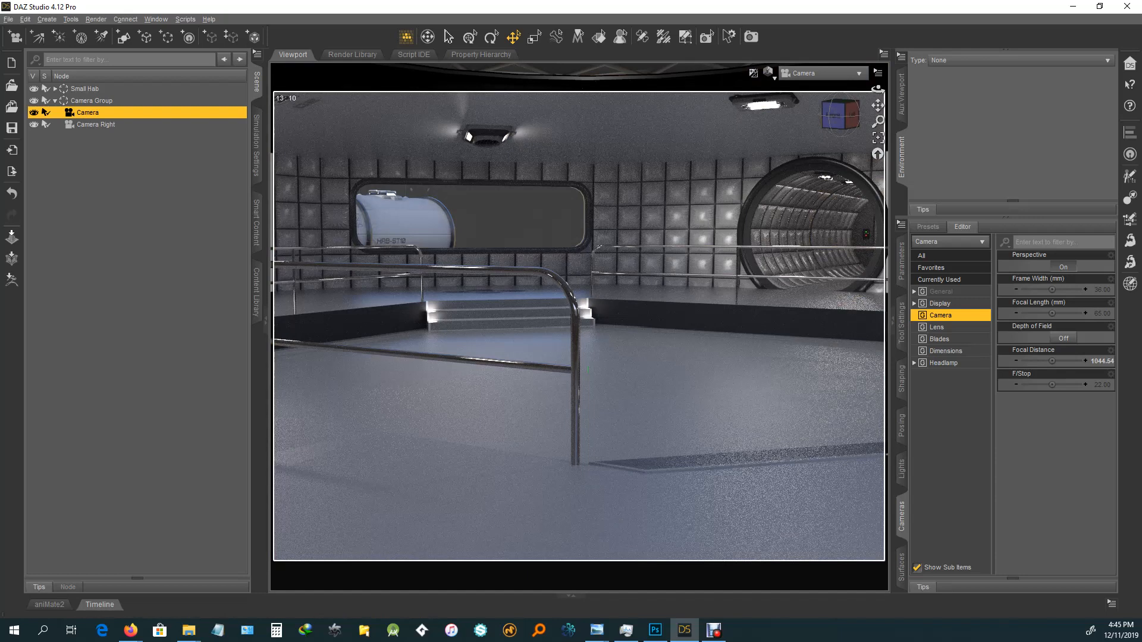
{"action": "left_click", "coordinate": [1097, 314]}
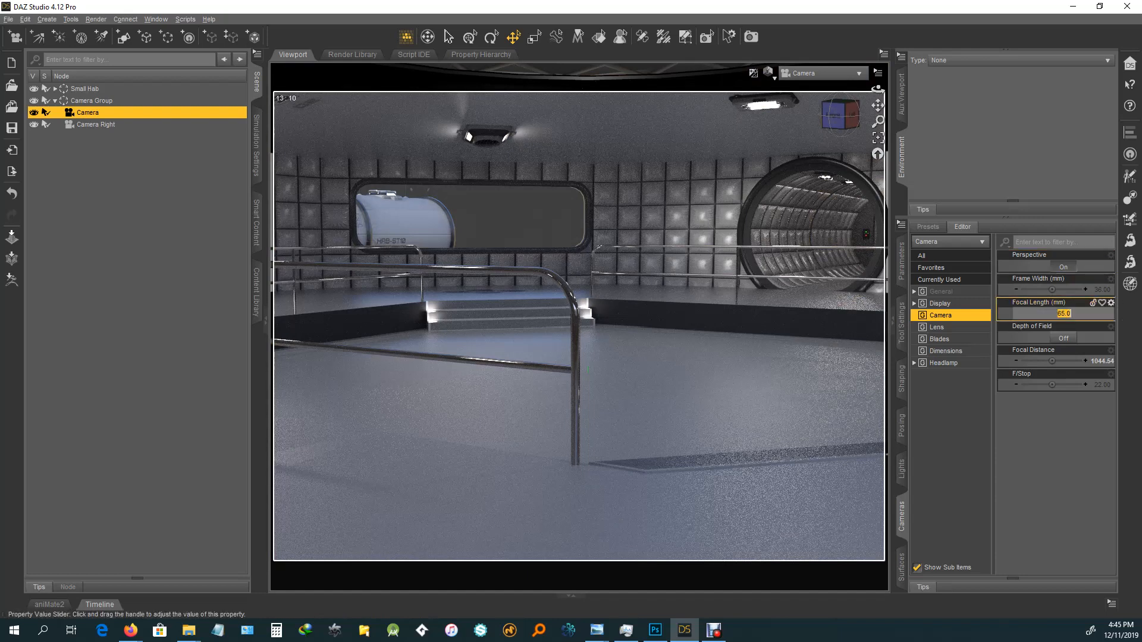
{"action": "left_click_drag", "start_coordinate": [1063, 313], "coordinate": [1058, 313]}
{"action": "type", "text": "3"}
{"action": "key", "text": "Return"}
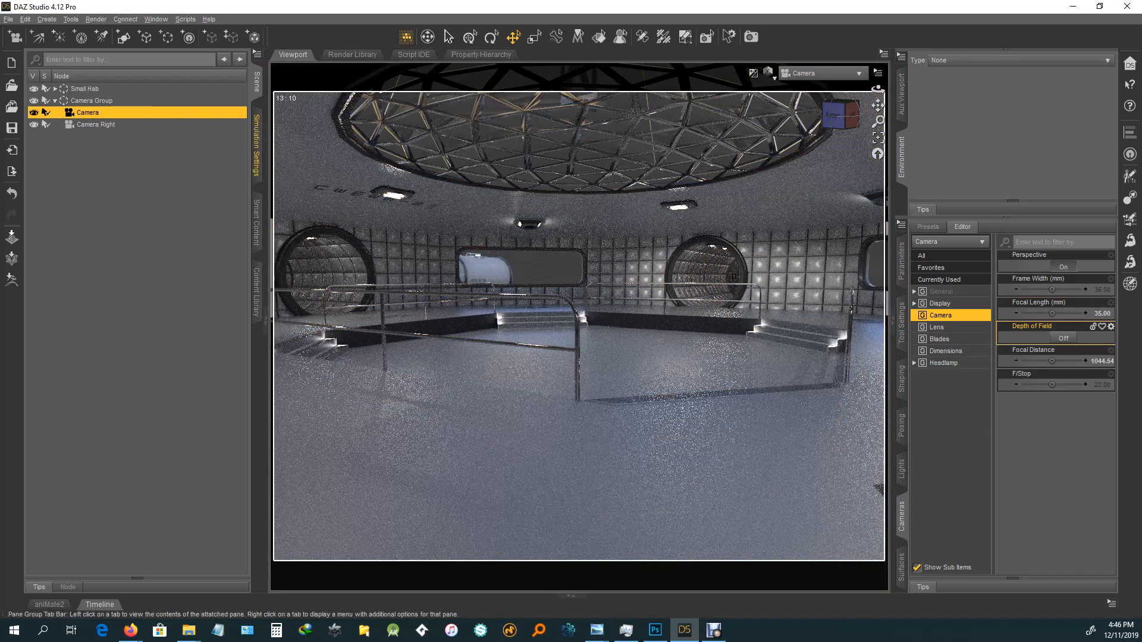
Step: Load the Tube prop from the Sci-fi Lab folder into the habitat
{"action": "left_click", "coordinate": [256, 145]}
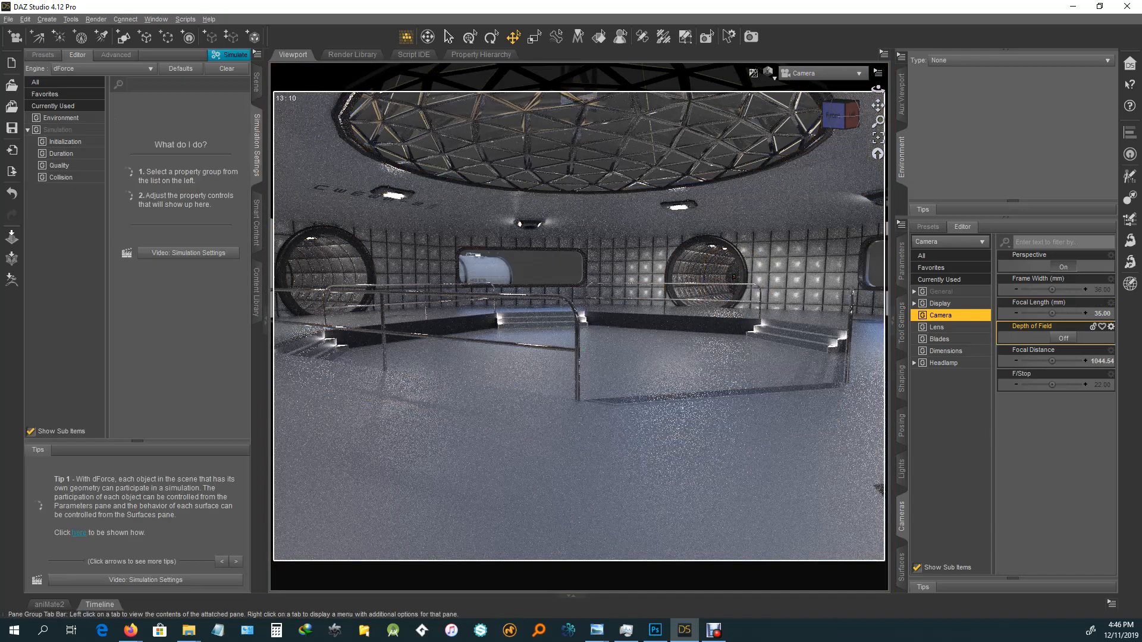
{"action": "left_click", "coordinate": [257, 288]}
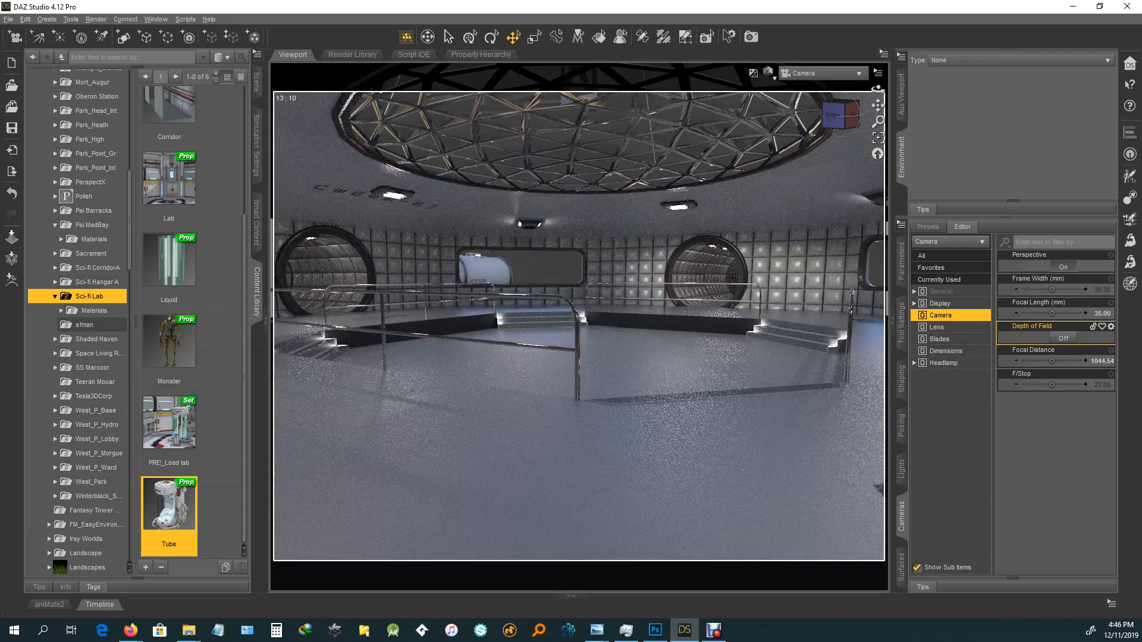
{"action": "double_click", "coordinate": [169, 505]}
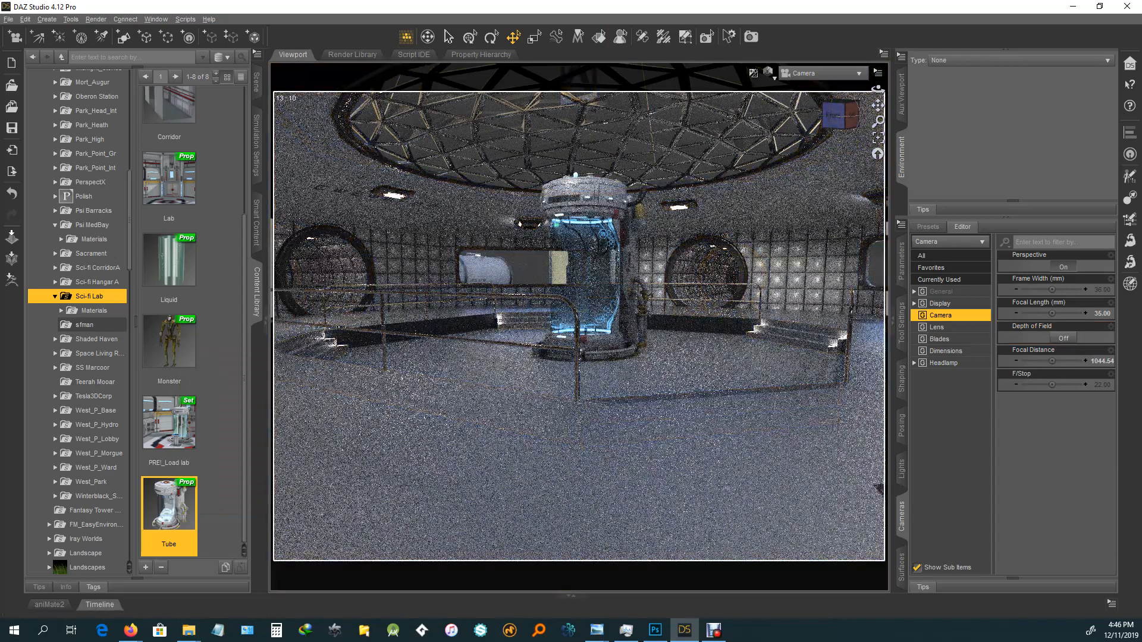
Step: Turn off snapping for the Translate tool and keep that tool active on the Tube
{"action": "left_click", "coordinate": [513, 37]}
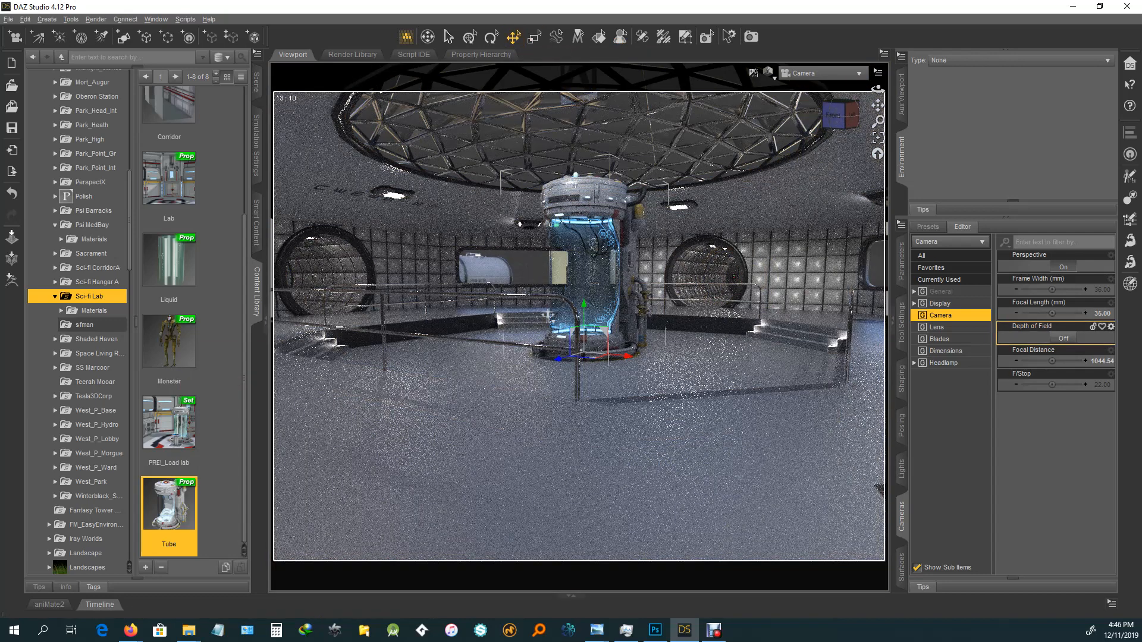
{"action": "left_click", "coordinate": [902, 379]}
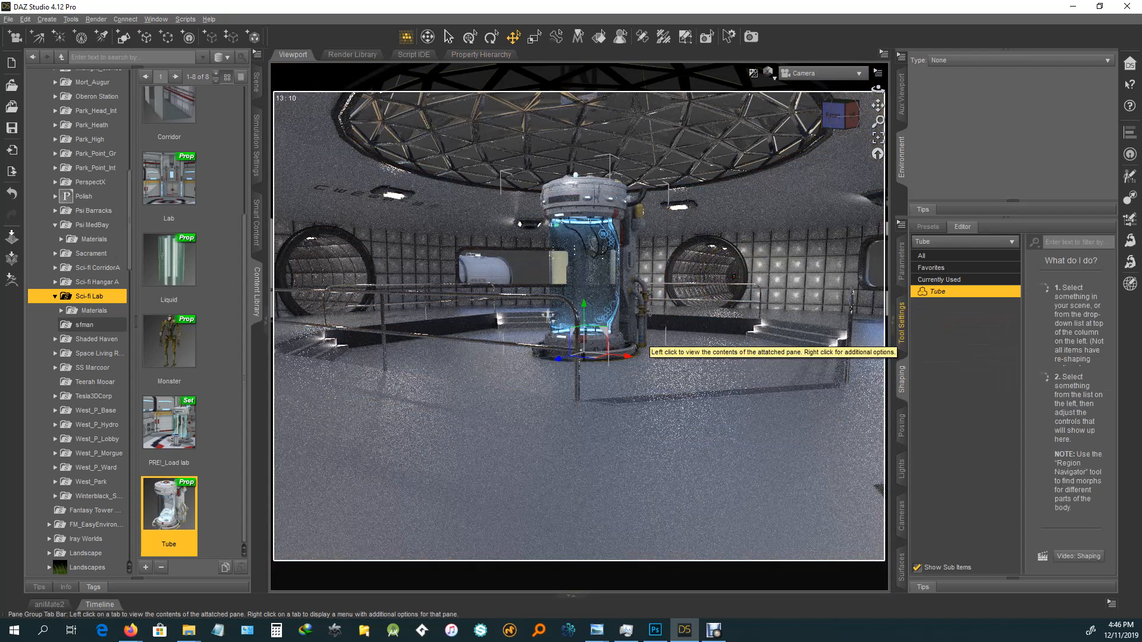
{"action": "left_click", "coordinate": [902, 324]}
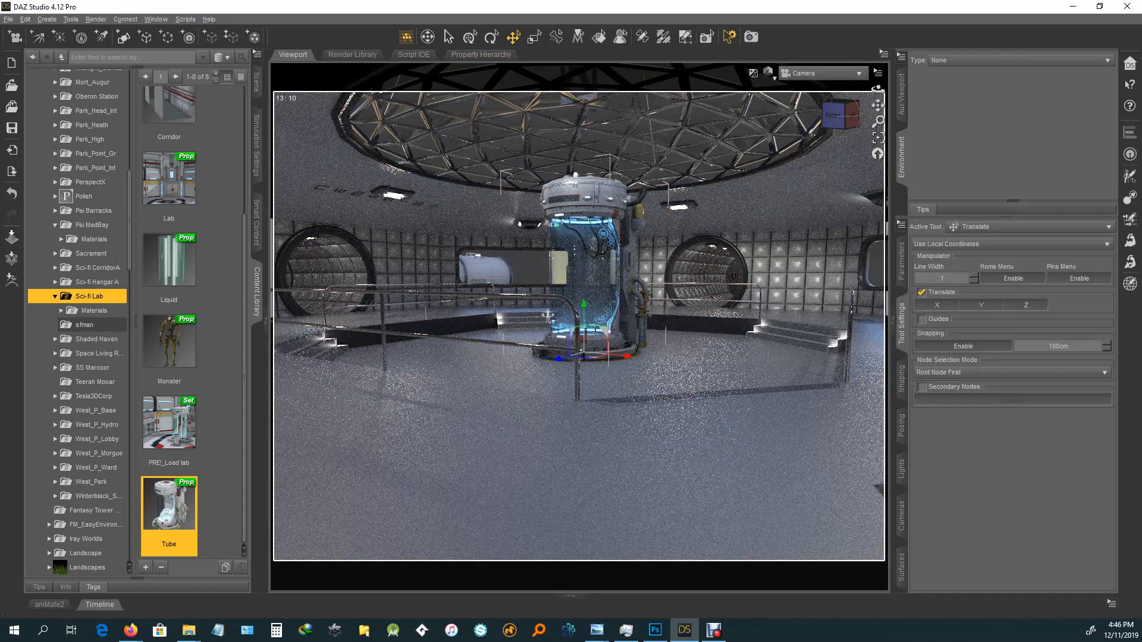
{"action": "left_click", "coordinate": [964, 345]}
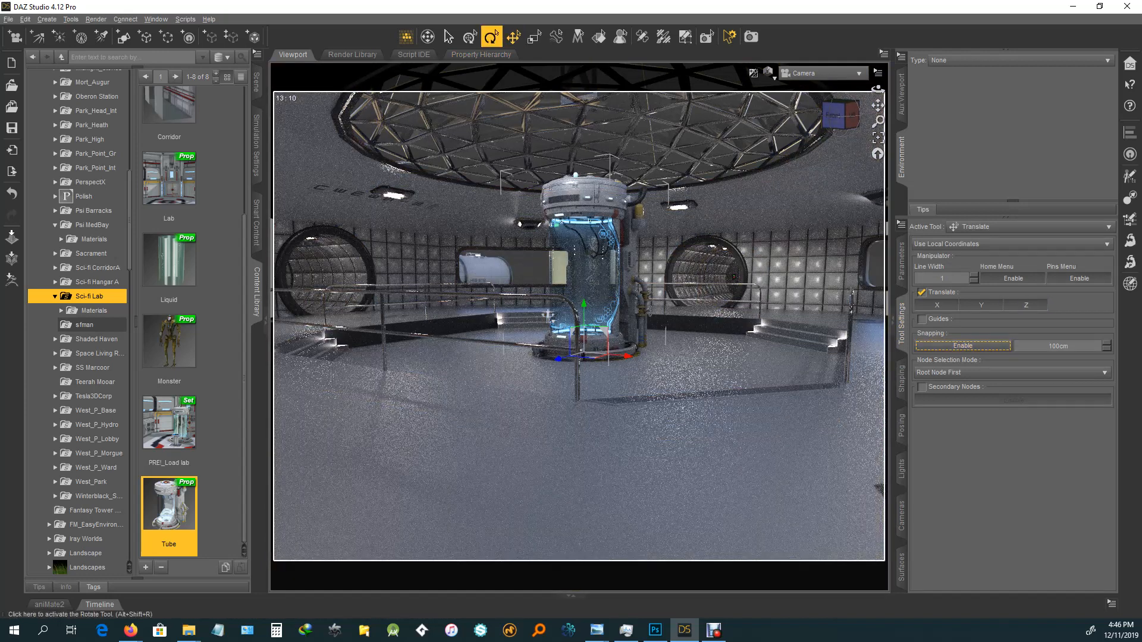
{"action": "left_click", "coordinate": [492, 37]}
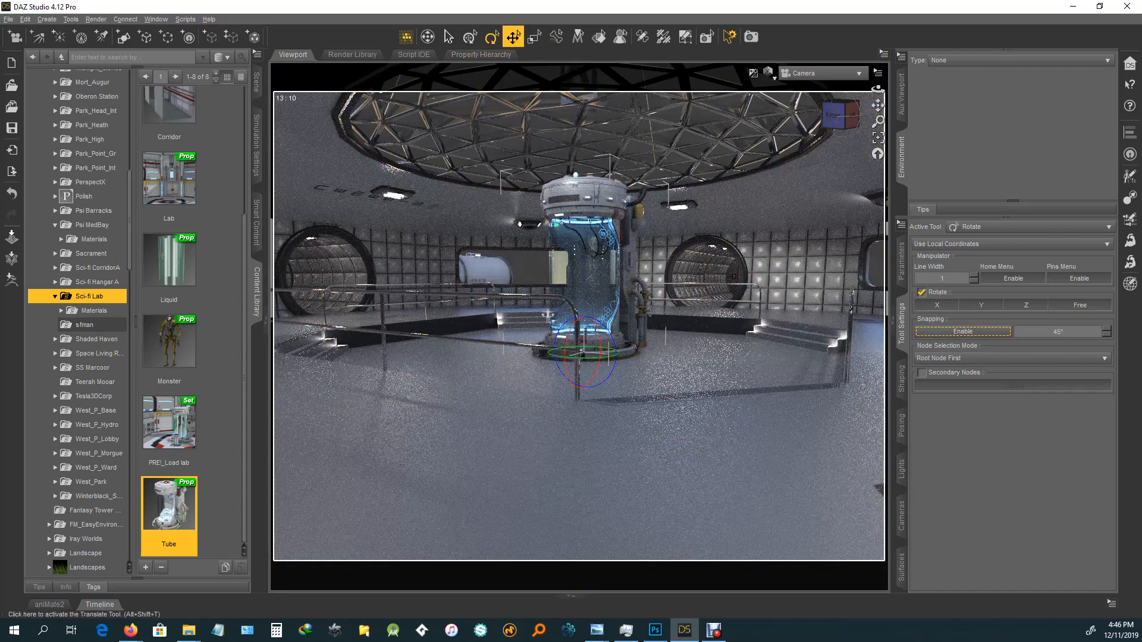
{"action": "left_click", "coordinate": [513, 36]}
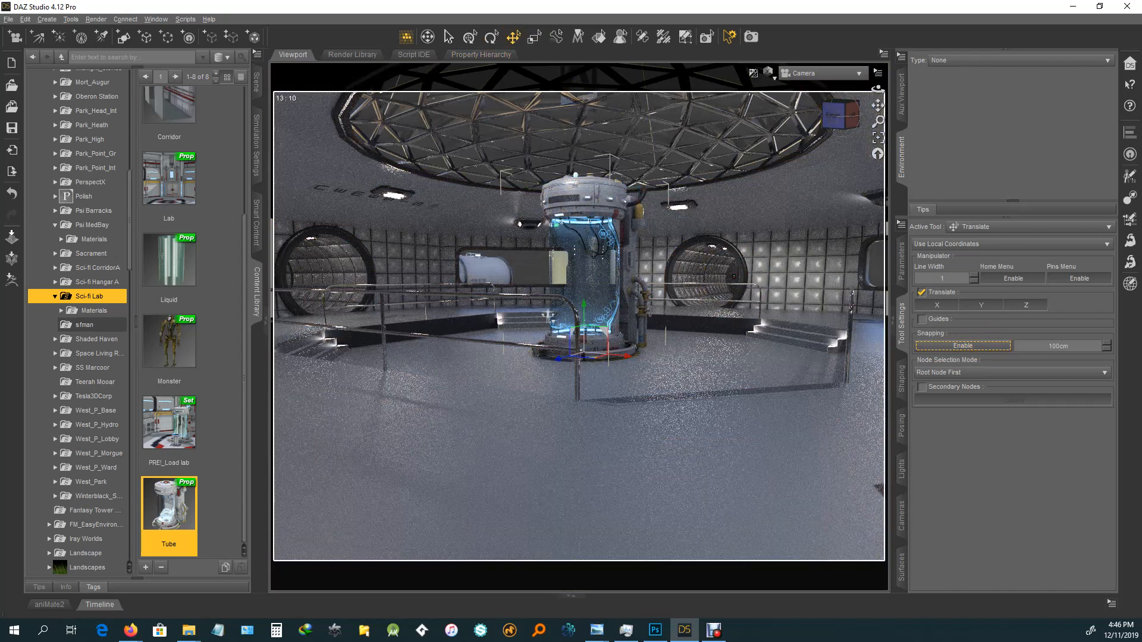
Step: Try moving the Tube sideways in front of the round corridor opening, and undo the move
{"action": "left_click_drag", "start_coordinate": [548, 315], "coordinate": [692, 336]}
{"action": "left_click_drag", "start_coordinate": [755, 378], "coordinate": [725, 363]}
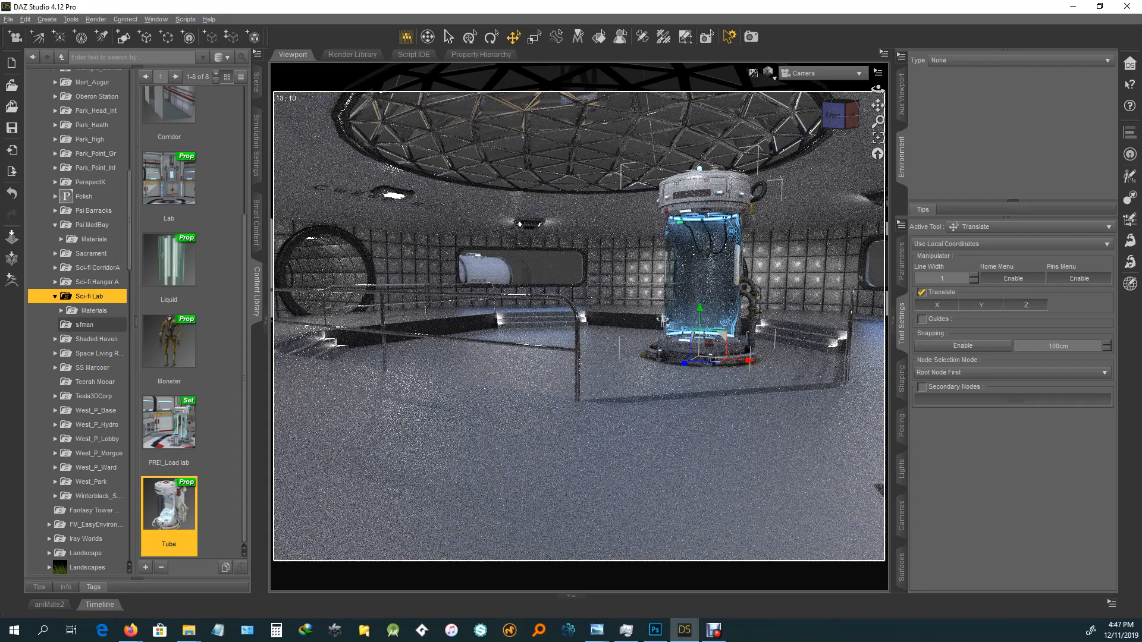
{"action": "key", "text": "ctrl+z"}
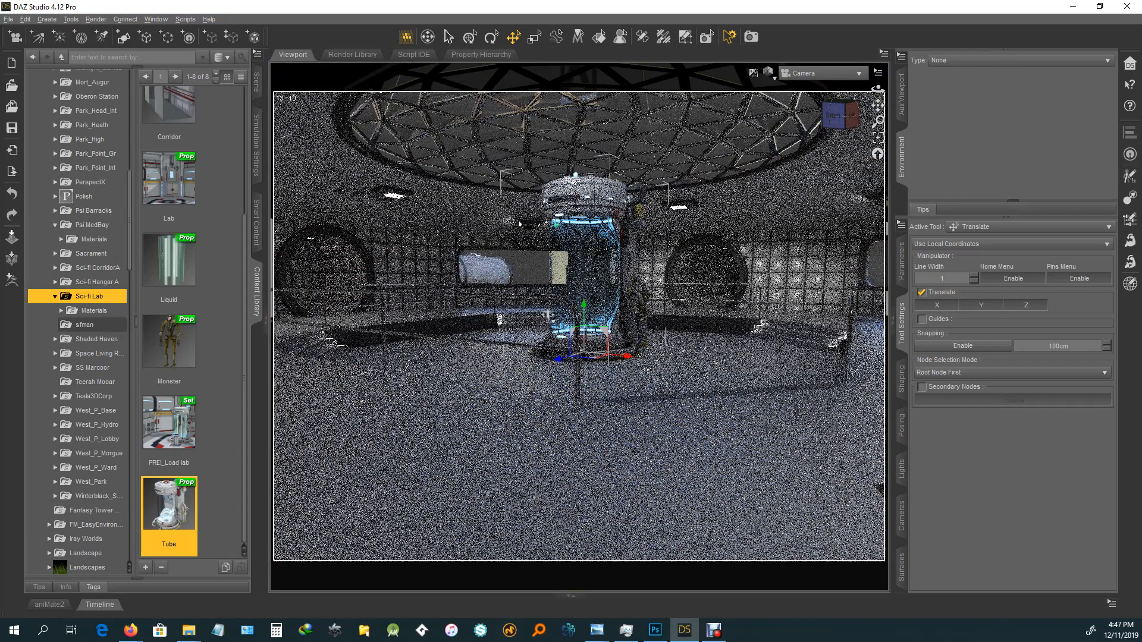
Step: Load the Console prop from the Sci-fi Lab folder and select it in the scene
{"action": "scroll", "coordinate": [169, 202], "scroll_direction": "up", "scroll_amount": 3}
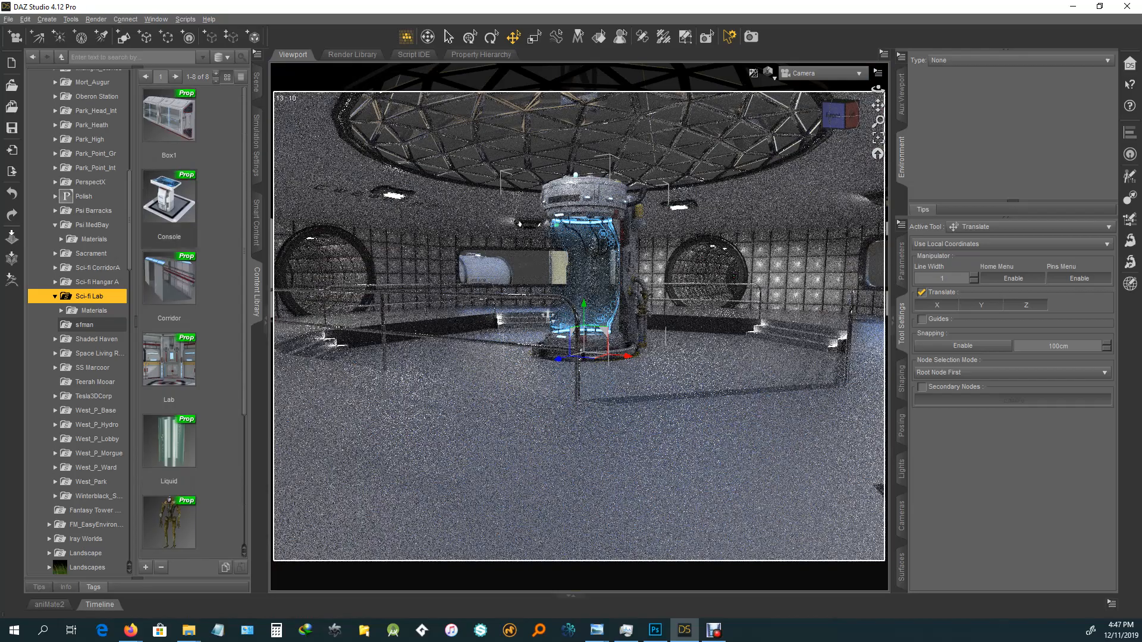
{"action": "left_click", "coordinate": [169, 196]}
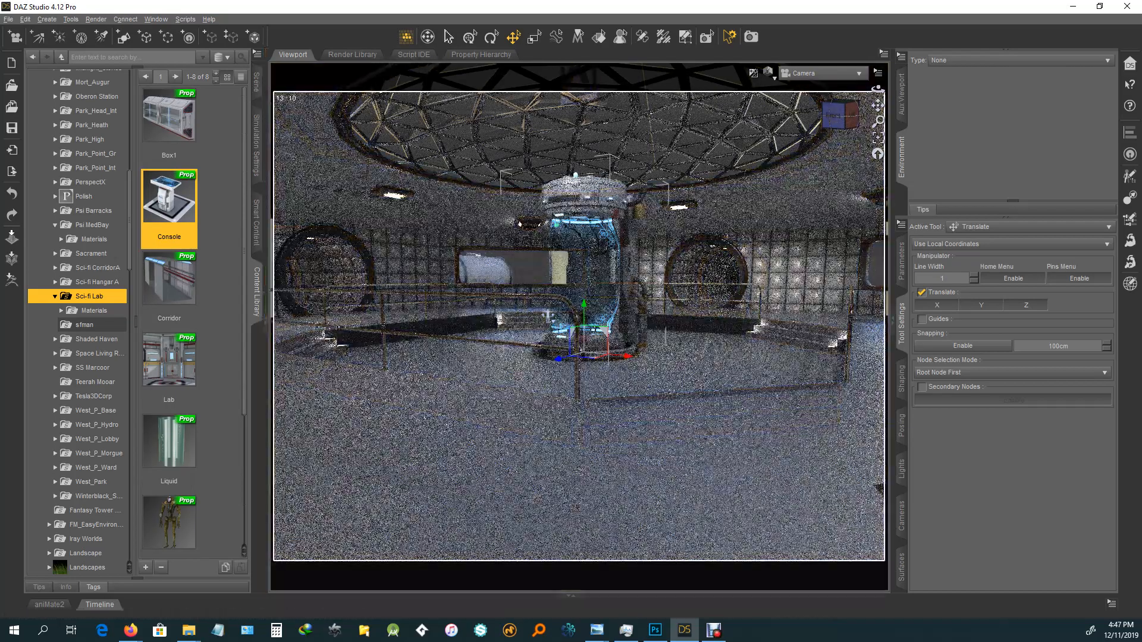
{"action": "left_click", "coordinate": [256, 82]}
{"action": "left_click", "coordinate": [82, 148]}
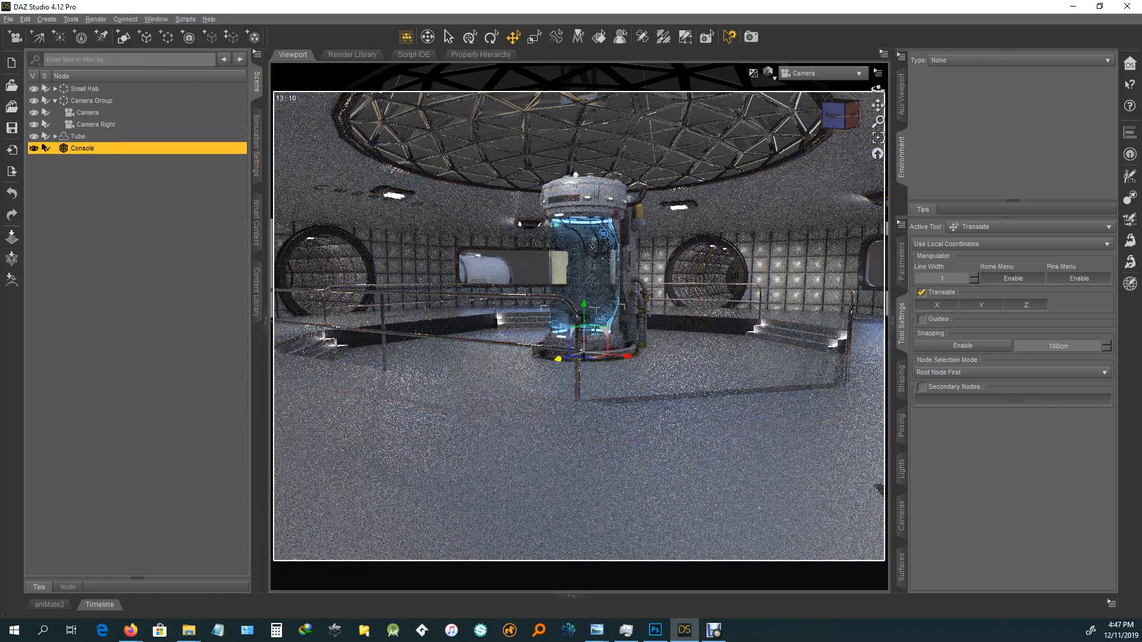
Step: Move the Console along Z to about 532 and set its Y Translate to 50
{"action": "left_click_drag", "start_coordinate": [558, 359], "coordinate": [295, 430]}
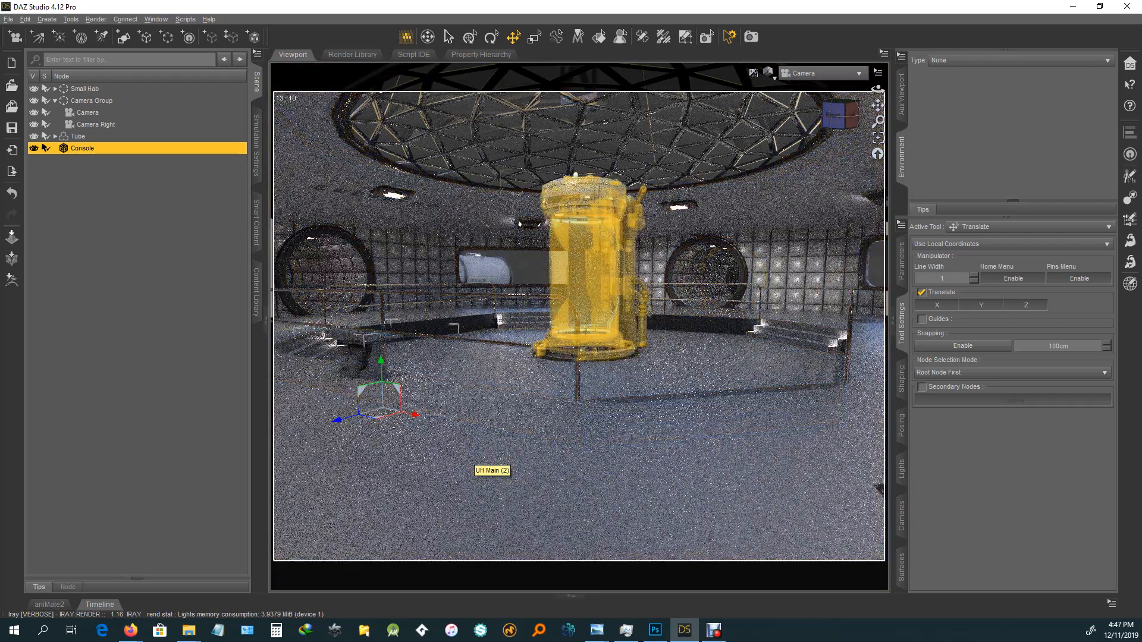
{"action": "left_click", "coordinate": [901, 261]}
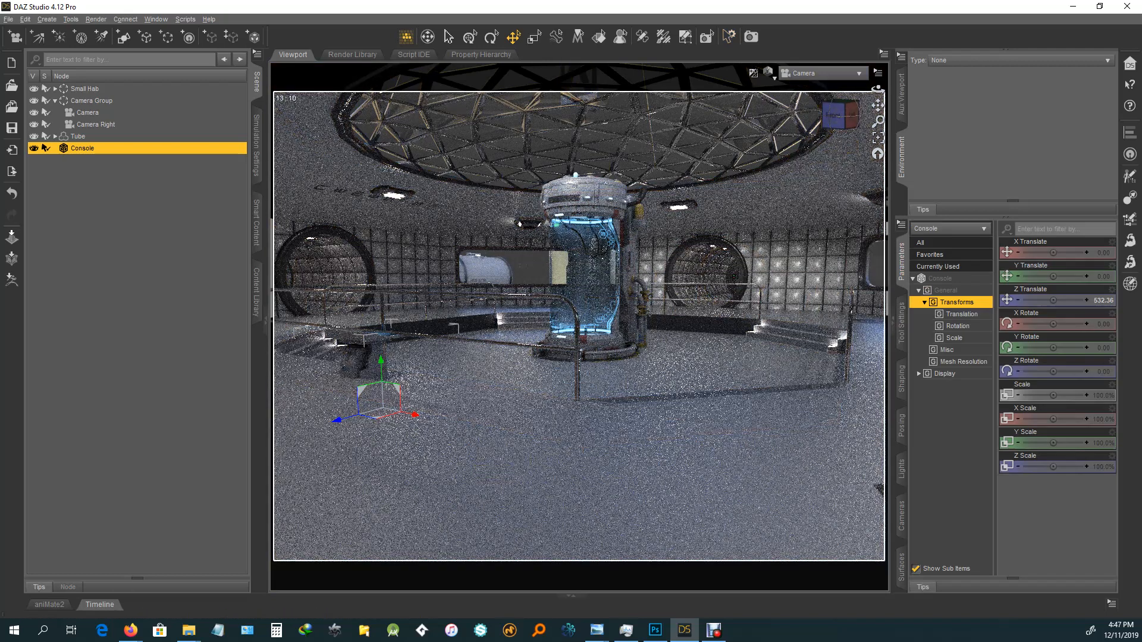
{"action": "left_click", "coordinate": [1064, 276]}
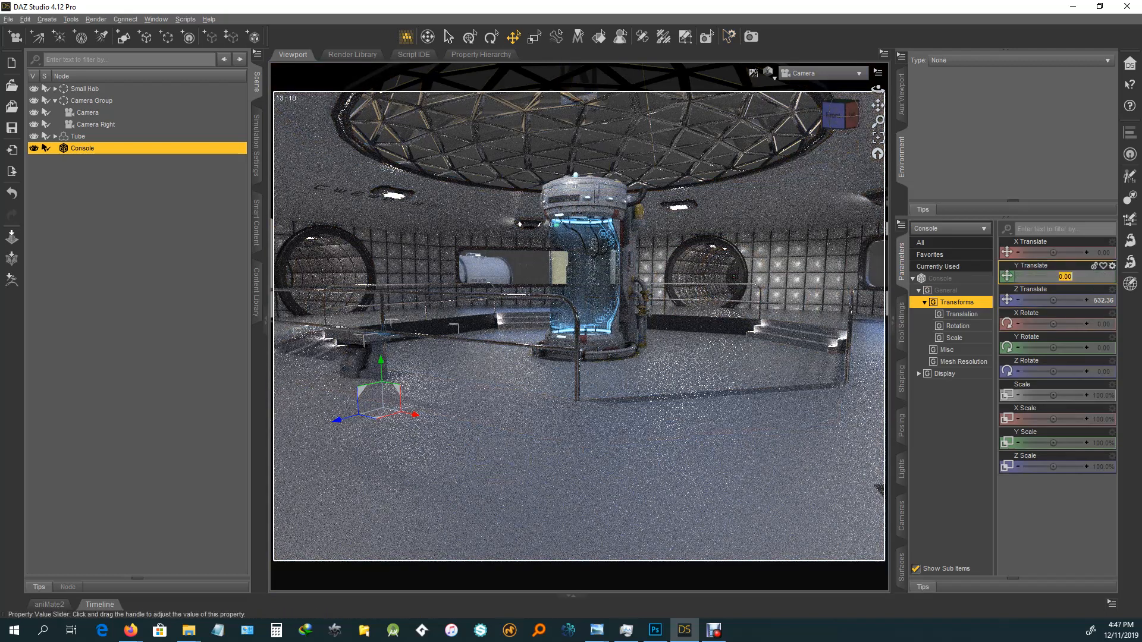
{"action": "type", "text": "50"}
{"action": "key", "text": "Return"}
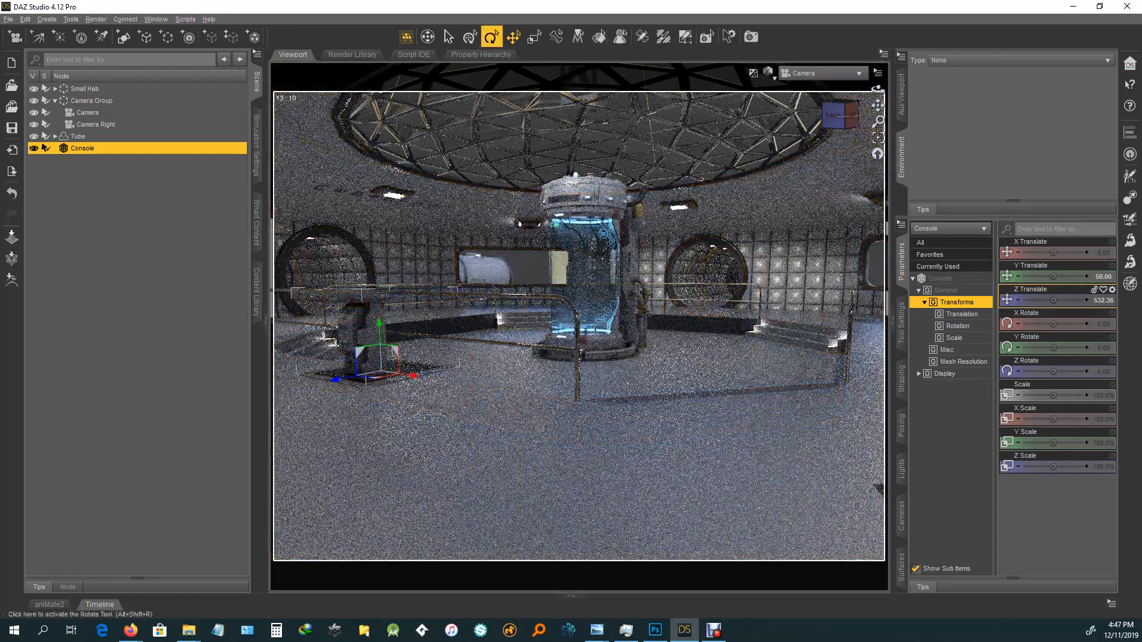
Step: Rotate the Console about Y to about -173 degrees and move it closer to the camera, to about X 119 and Z 630
{"action": "left_click", "coordinate": [492, 37]}
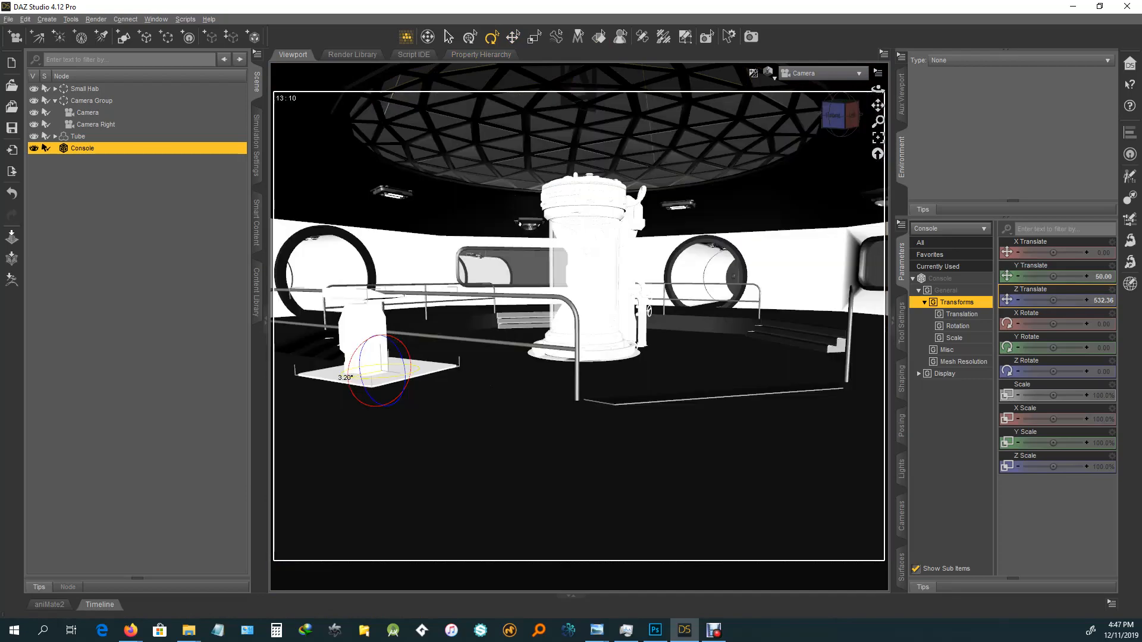
{"action": "mouse_move", "coordinate": [350, 373]}
{"action": "left_mouse_down"}
{"action": "mouse_move", "coordinate": [376, 378]}
{"action": "mouse_move", "coordinate": [364, 361]}
{"action": "left_mouse_up"}
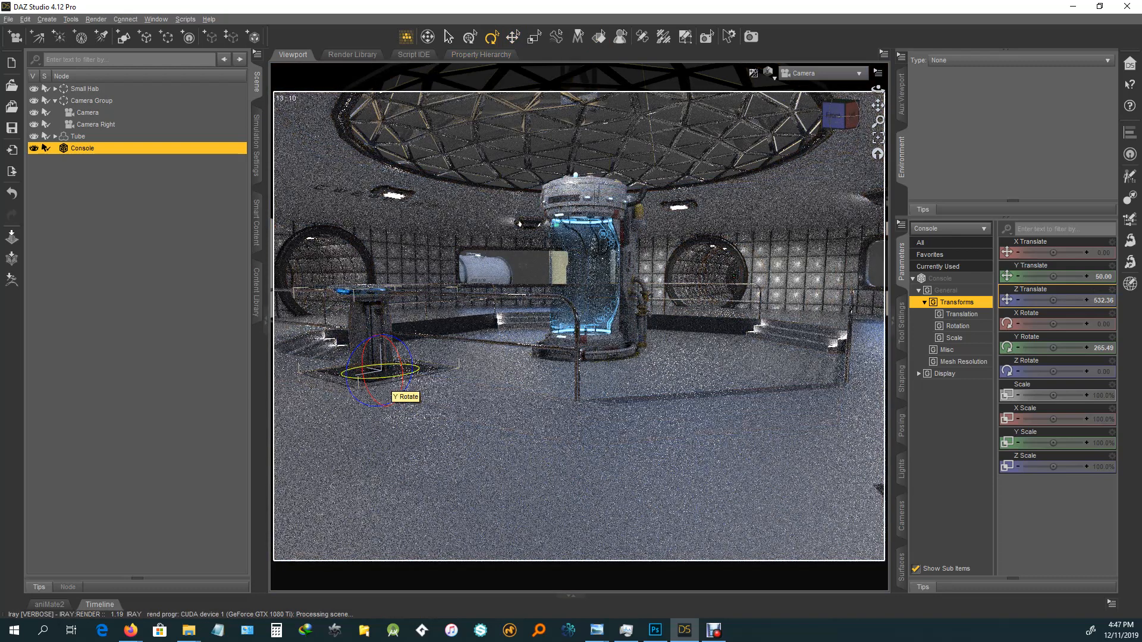
{"action": "left_click_drag", "start_coordinate": [369, 366], "coordinate": [403, 361]}
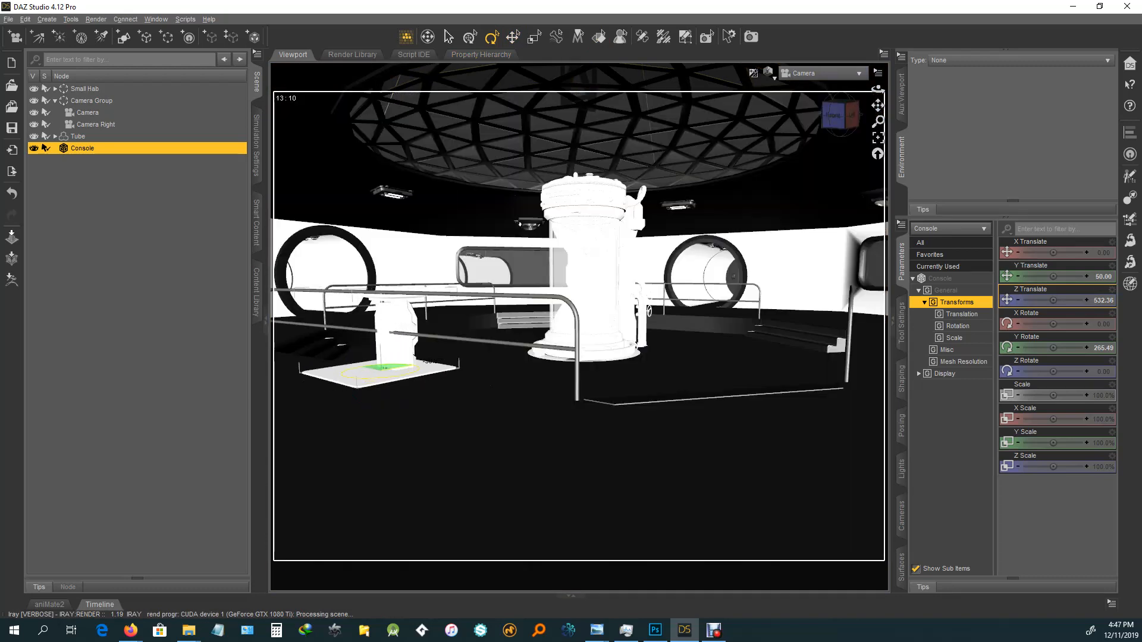
{"action": "left_click_drag", "start_coordinate": [410, 361], "coordinate": [413, 361]}
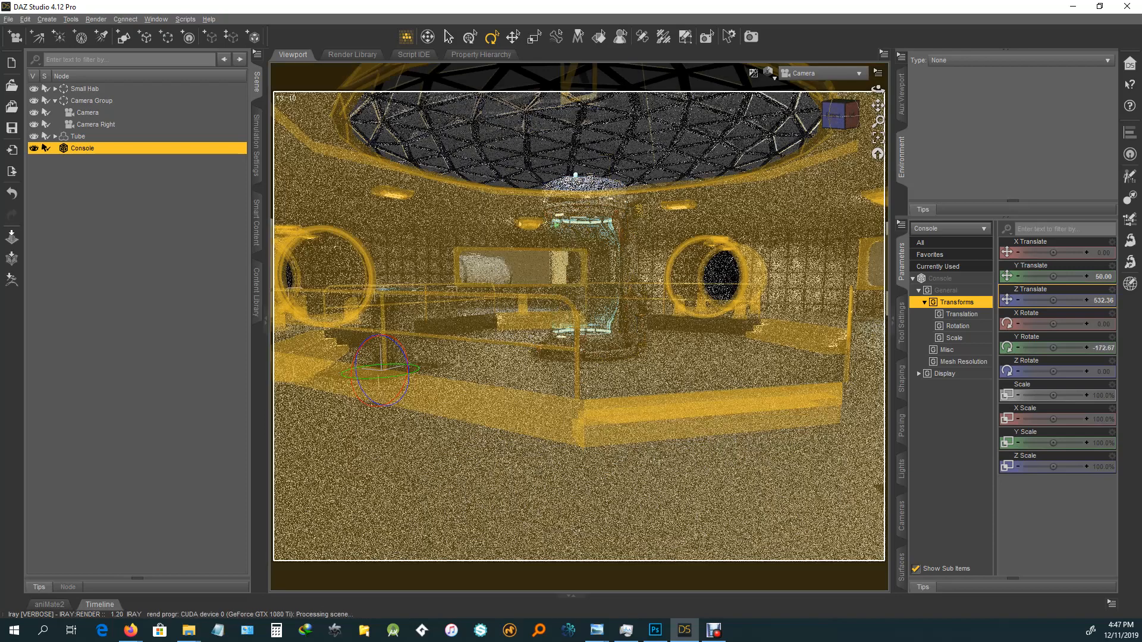
{"action": "key", "text": "ctrl+alt+t"}
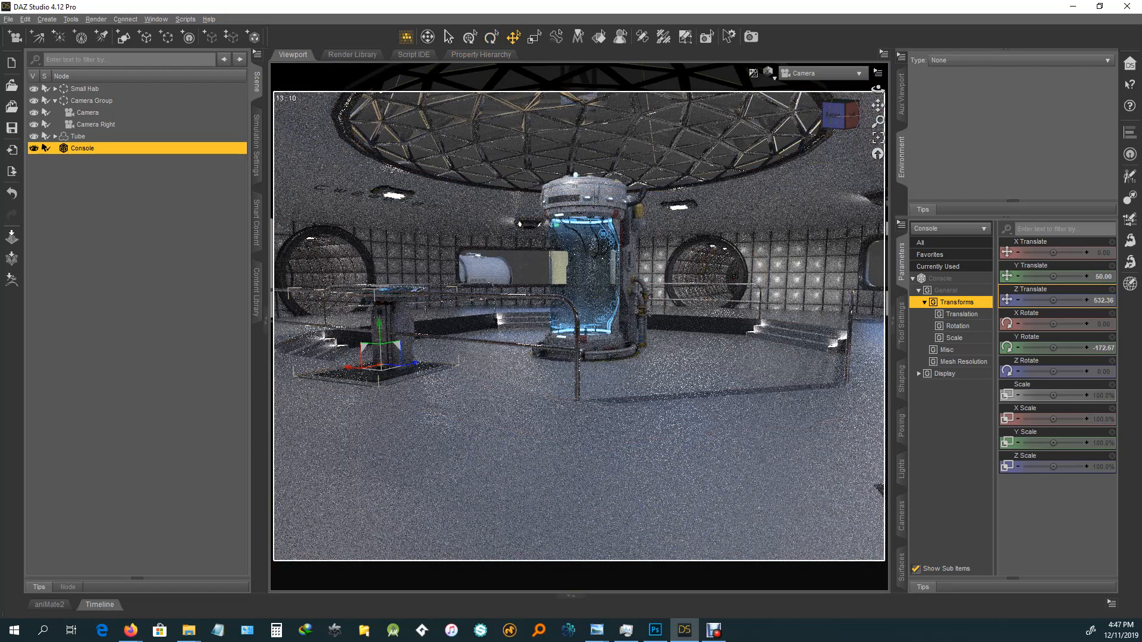
{"action": "left_click_drag", "start_coordinate": [381, 369], "coordinate": [377, 394]}
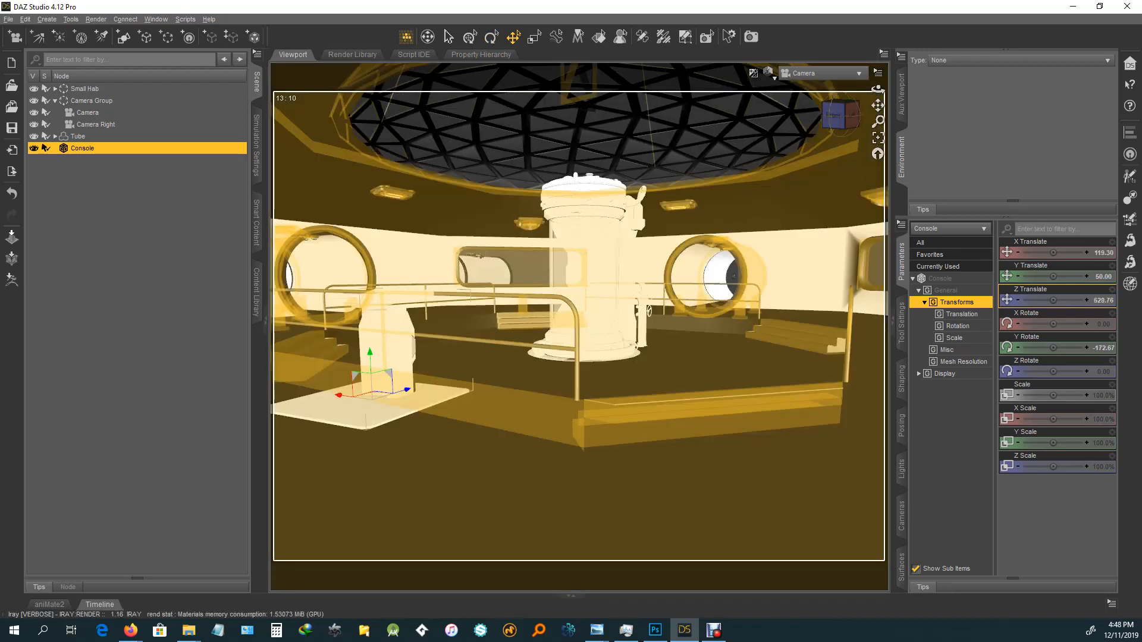
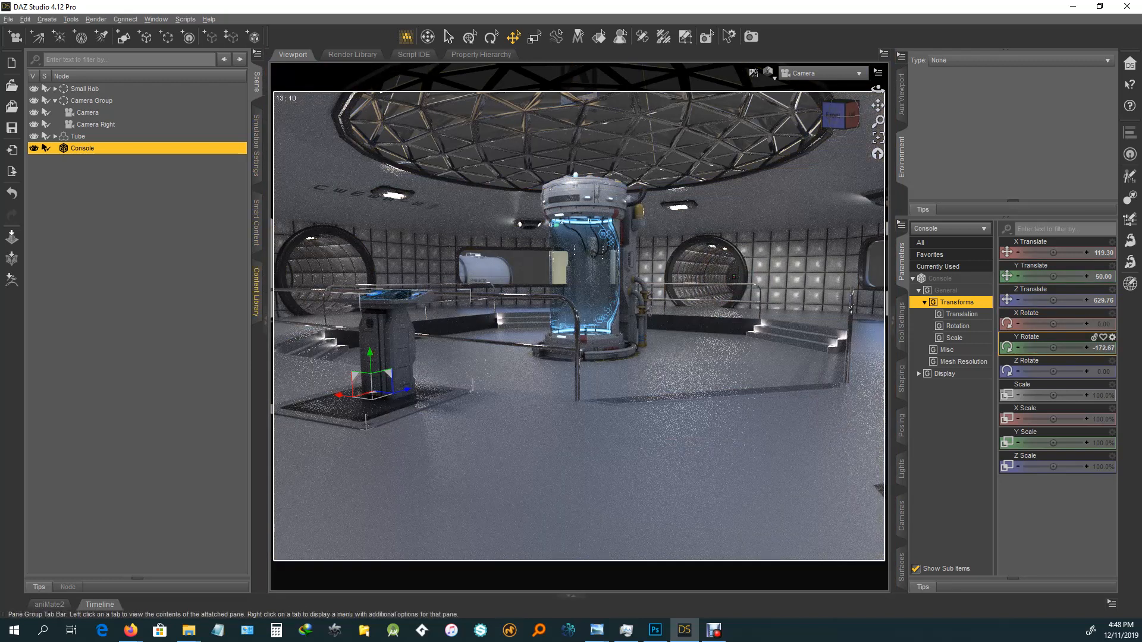
Step: Load the PSIMed Dg module prop from the Psi MedBay folder into the habitat
{"action": "left_click", "coordinate": [256, 292]}
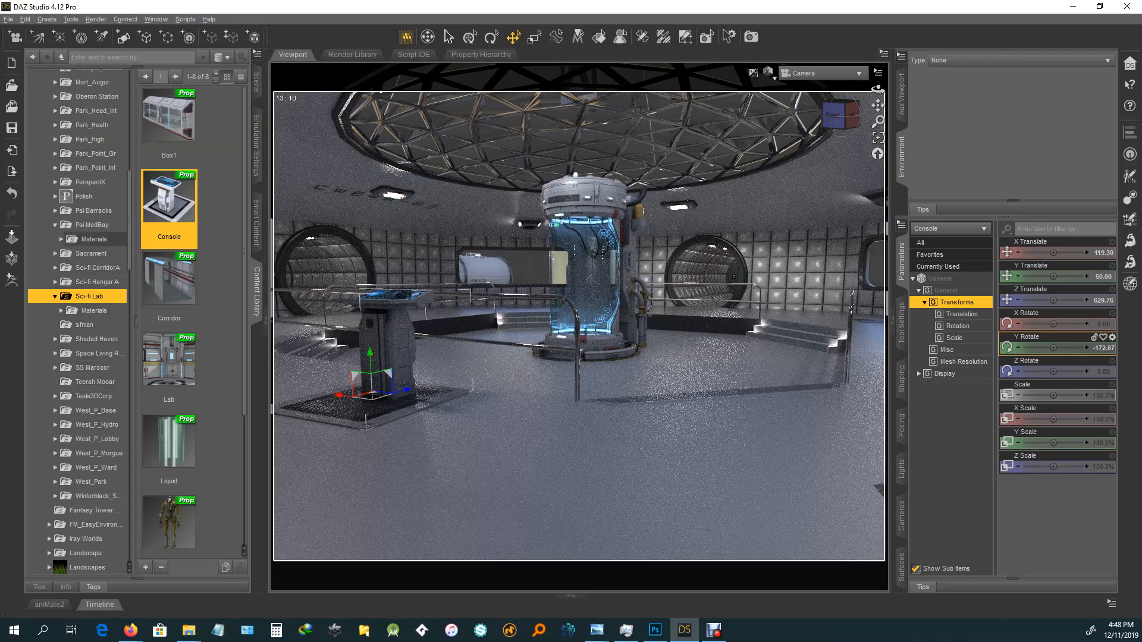
{"action": "left_click", "coordinate": [89, 225]}
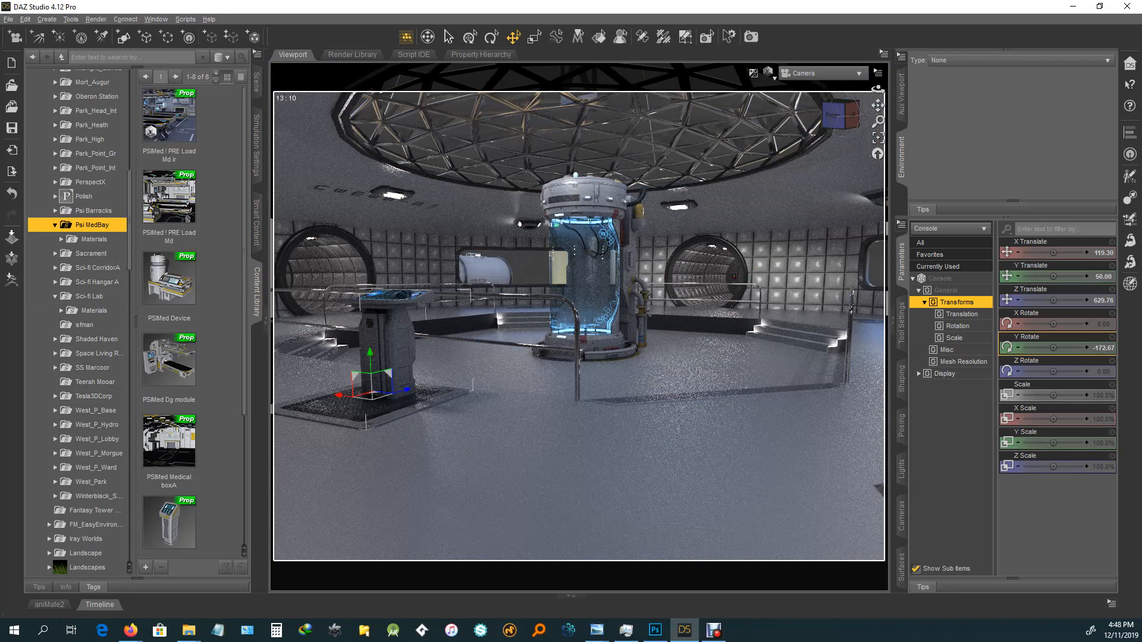
{"action": "mouse_move", "coordinate": [170, 393]}
{"action": "left_click", "coordinate": [170, 393]}
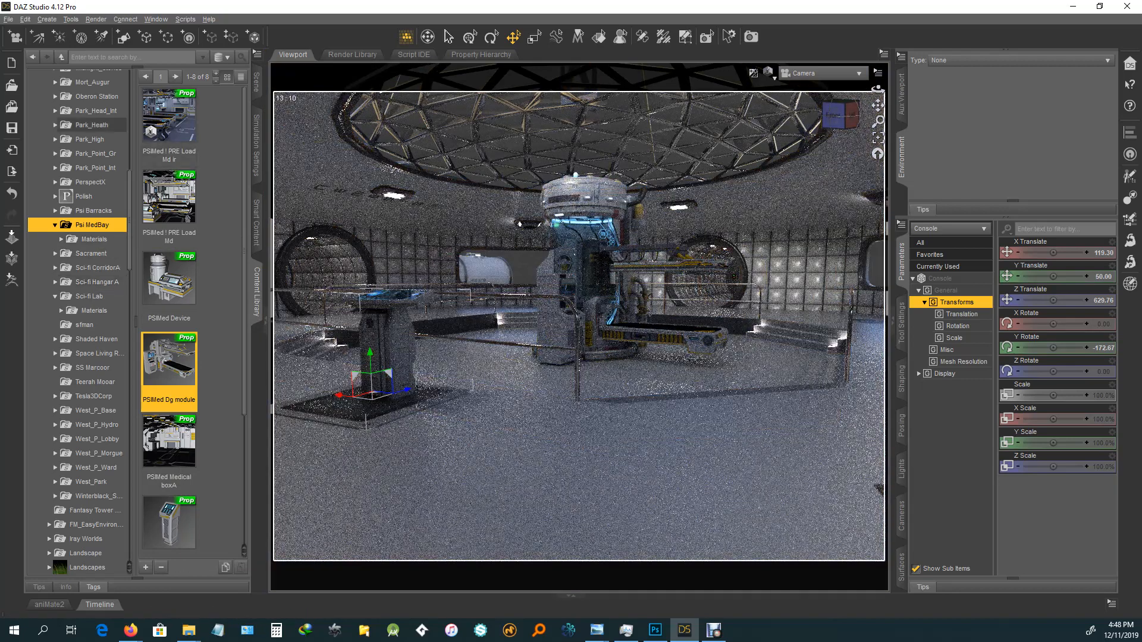
Step: Select the Dg_module in the scene and move it to about X -496 and Z 19, clear of the tube
{"action": "mouse_move", "coordinate": [156, 138]}
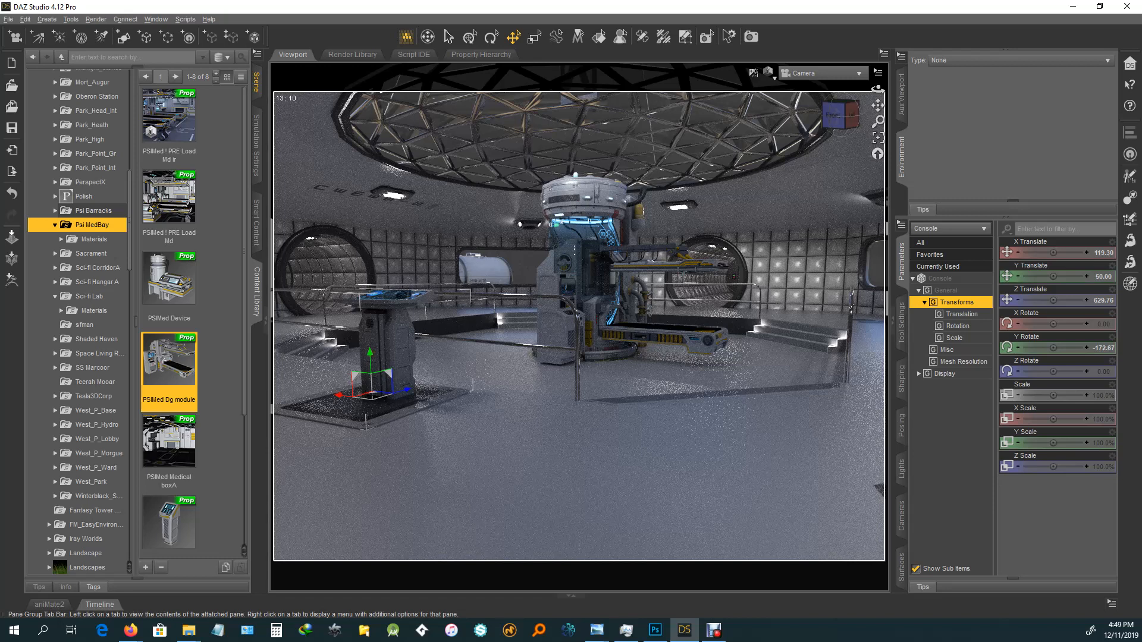
{"action": "left_click", "coordinate": [256, 81]}
{"action": "left_click", "coordinate": [86, 160]}
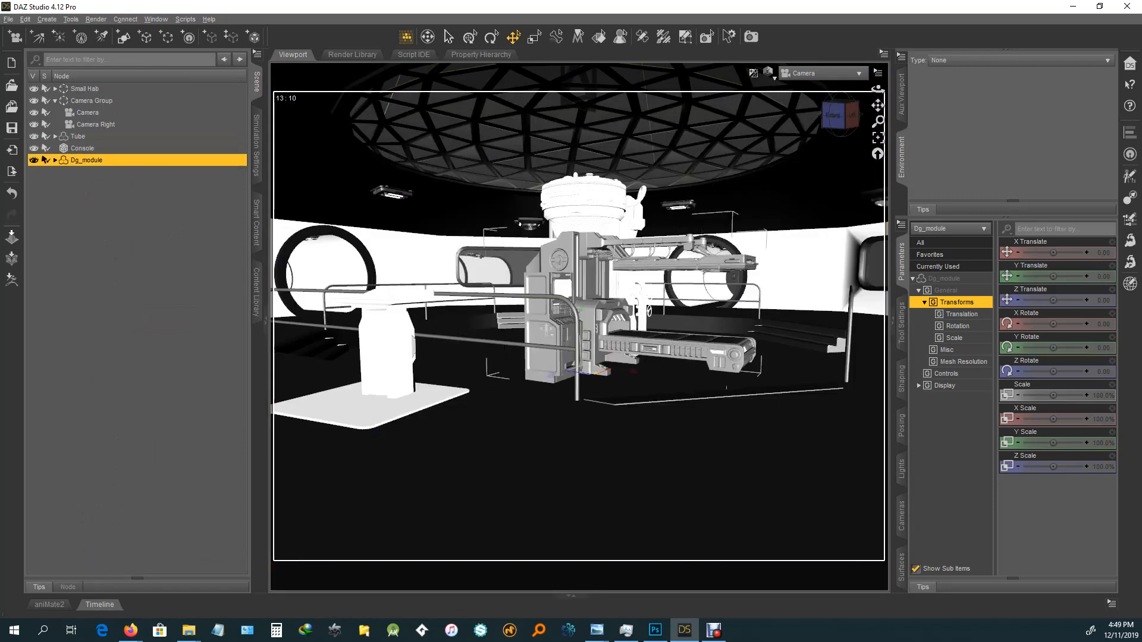
{"action": "left_click_drag", "start_coordinate": [597, 374], "coordinate": [426, 340]}
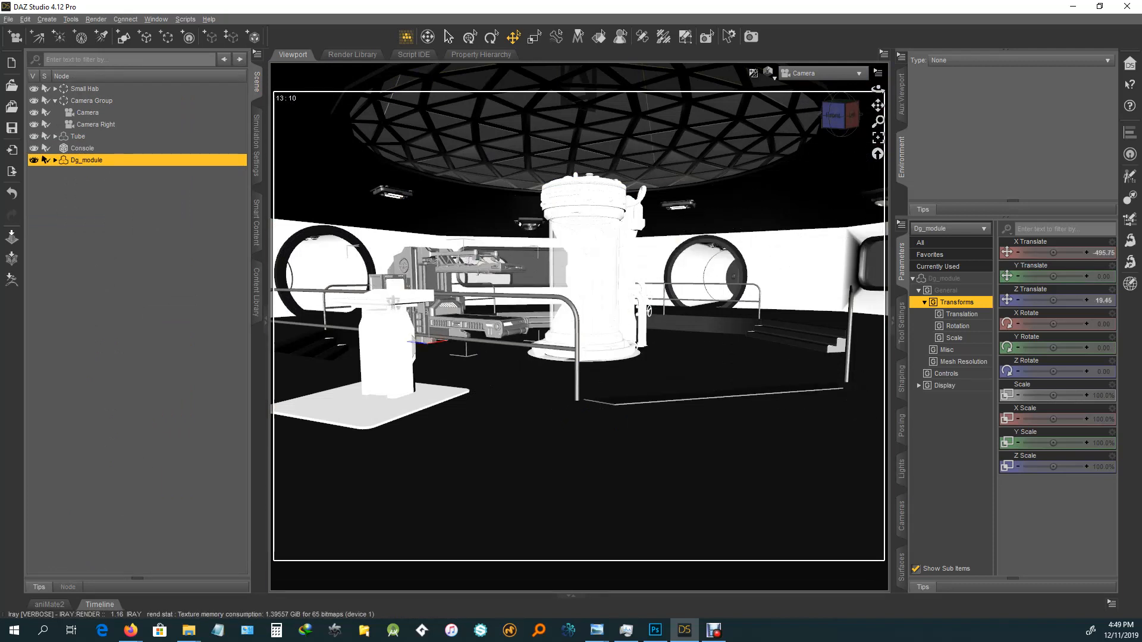
Step: Reframe the interior camera so the glass tube and the medical module stand side by side in view
{"action": "scroll", "coordinate": [580, 327], "scroll_direction": "up", "scroll_amount": 5}
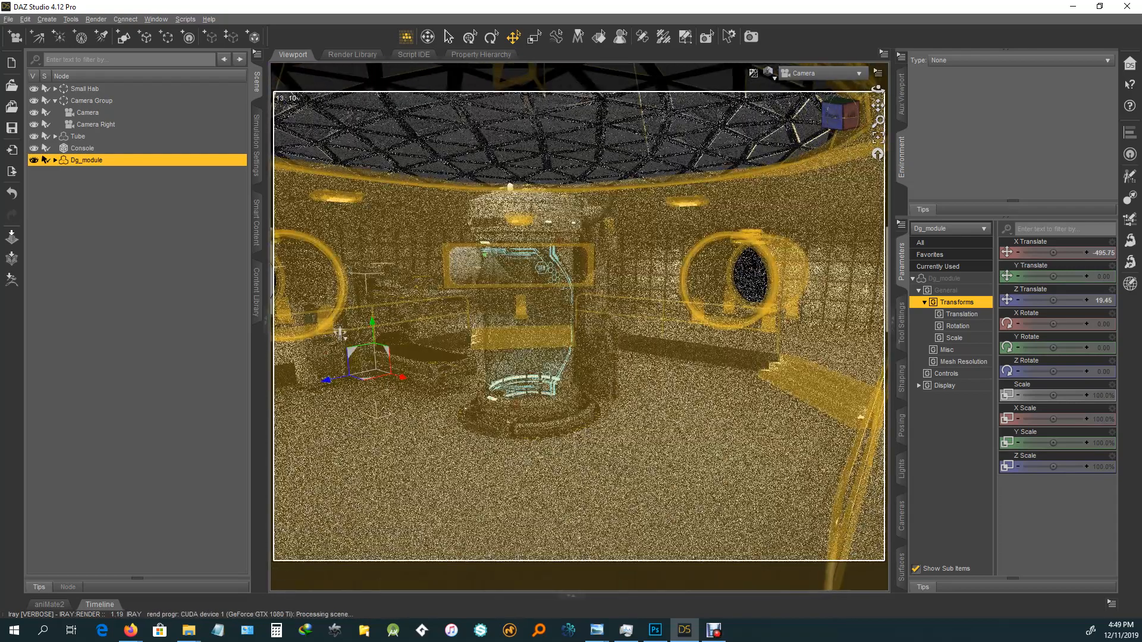
{"action": "scroll", "coordinate": [341, 333], "scroll_direction": "up", "scroll_amount": 4}
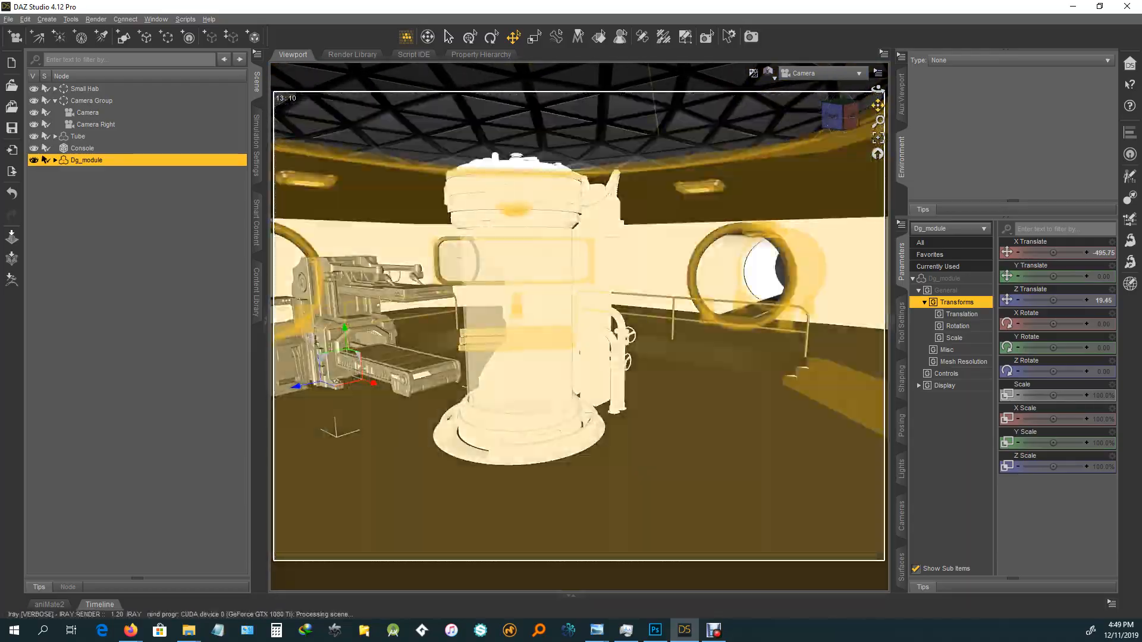
{"action": "left_click_drag", "start_coordinate": [878, 105], "coordinate": [920, 116]}
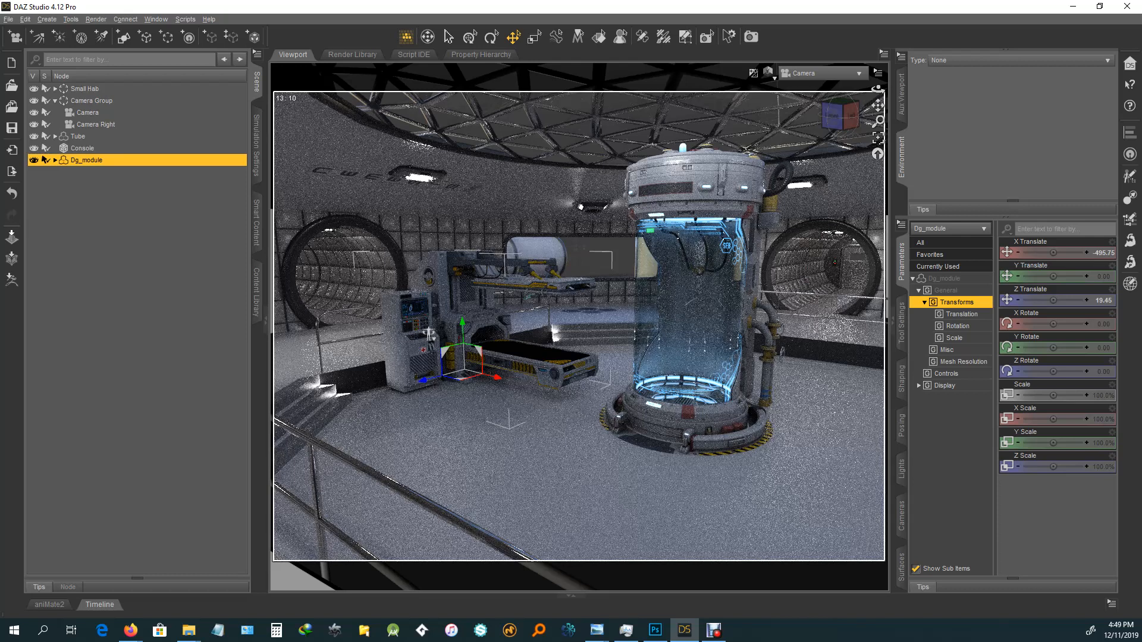
{"action": "left_click", "coordinate": [647, 383]}
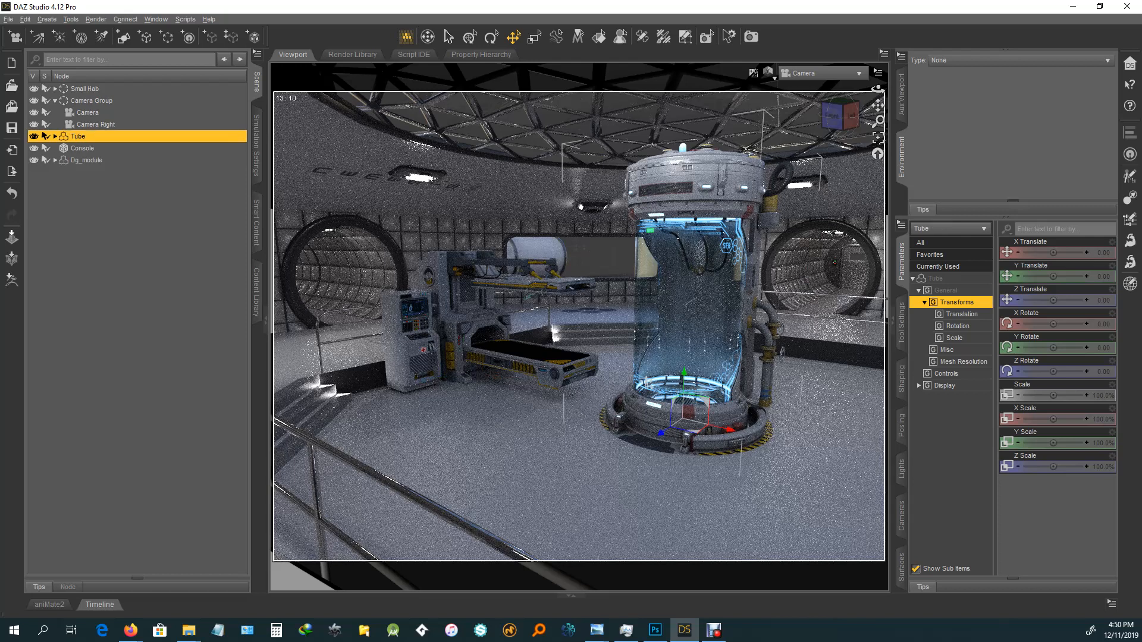
{"action": "left_click", "coordinate": [91, 101]}
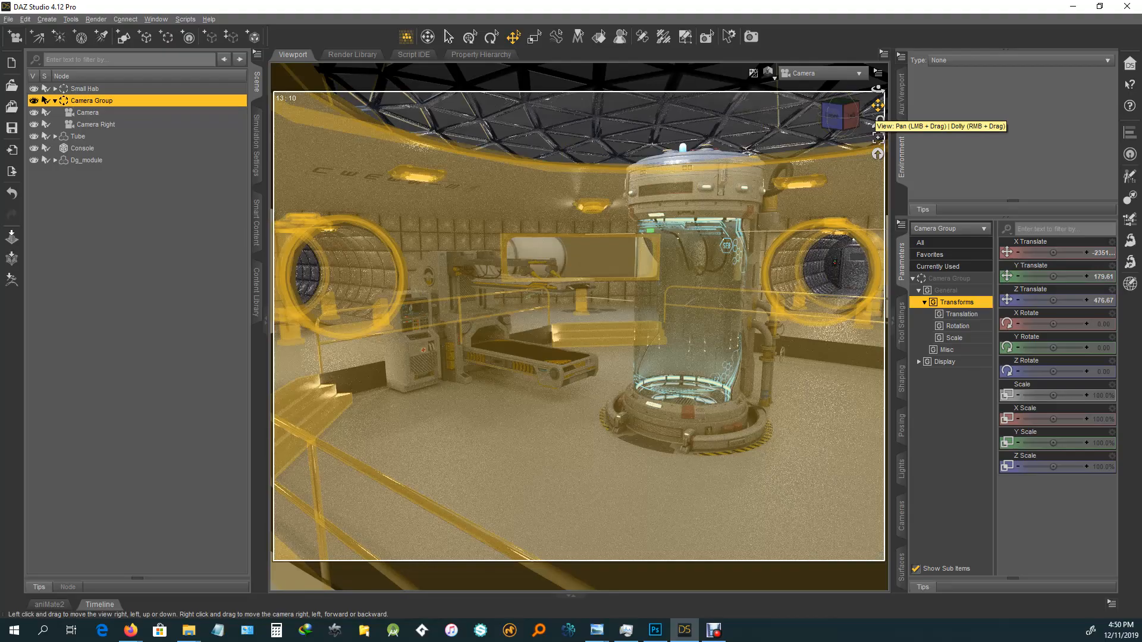
{"action": "left_click_drag", "start_coordinate": [878, 120], "coordinate": [874, 122]}
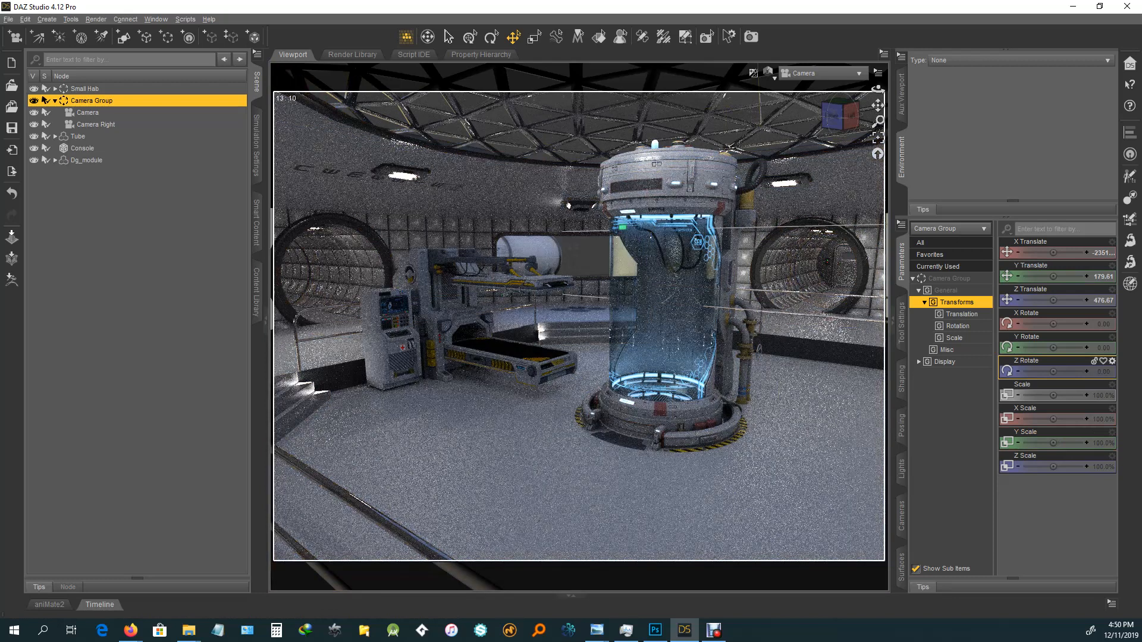
Step: Expand all branches of the scene hierarchy, including every child of the Small Hab group
{"action": "left_click", "coordinate": [55, 89]}
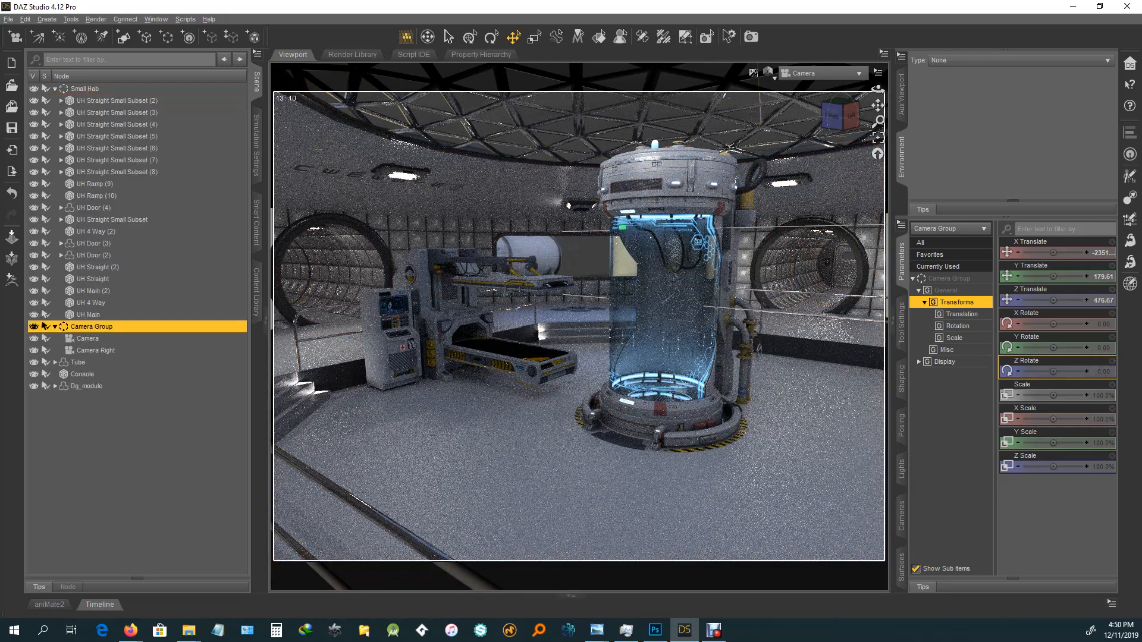
{"action": "left_click", "coordinate": [117, 100]}
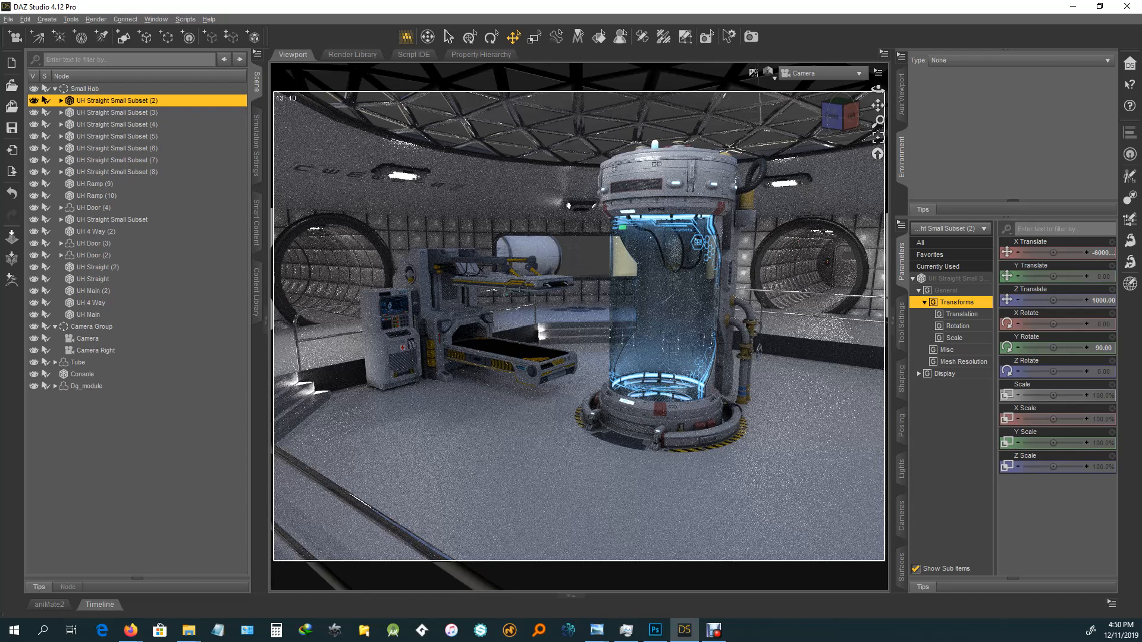
{"action": "right_click", "coordinate": [87, 90]}
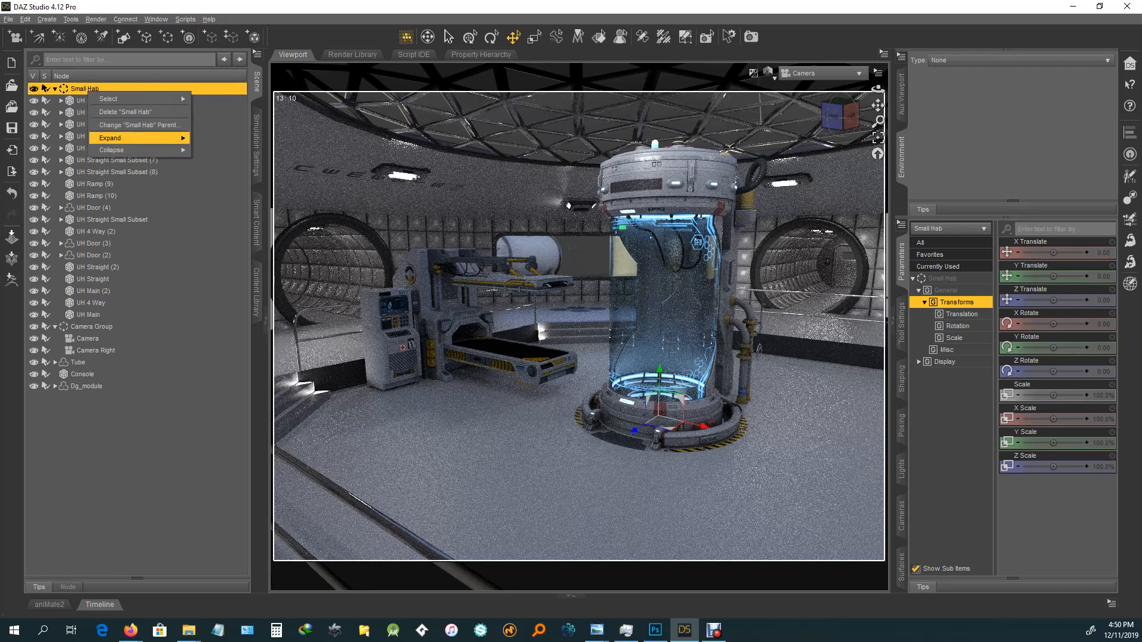
{"action": "mouse_move", "coordinate": [143, 138]}
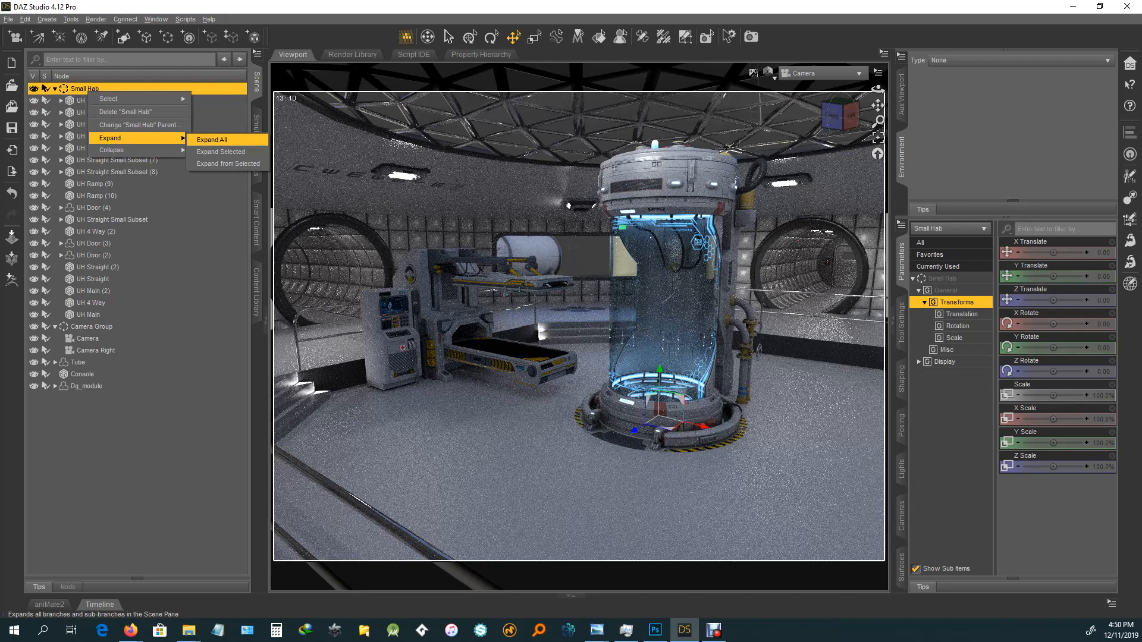
{"action": "left_click", "coordinate": [221, 152]}
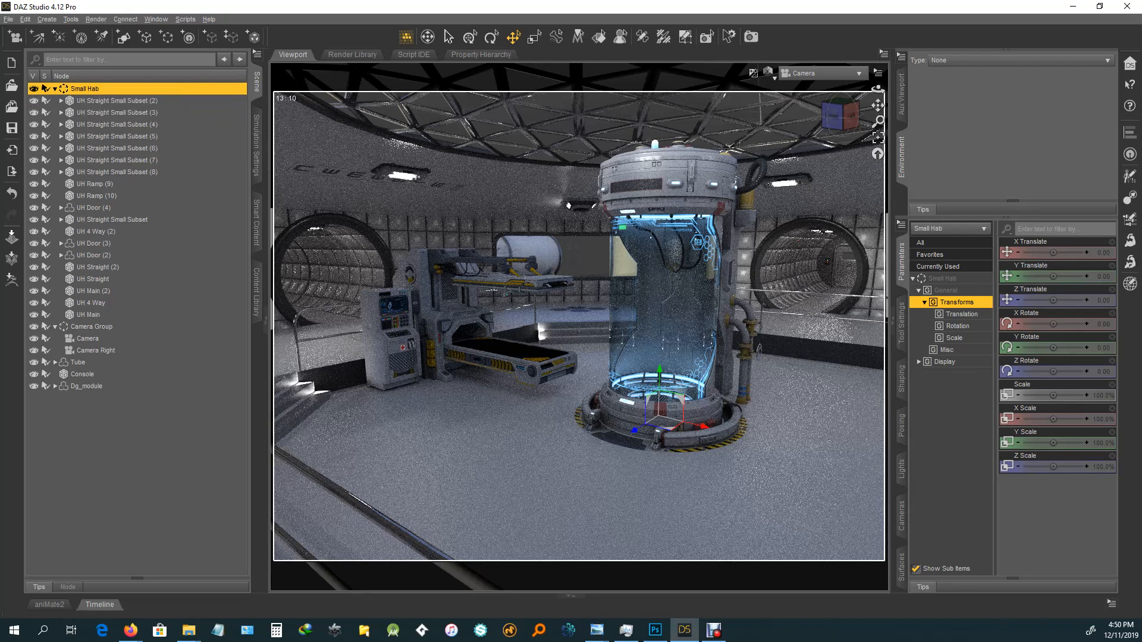
{"action": "right_click", "coordinate": [112, 91]}
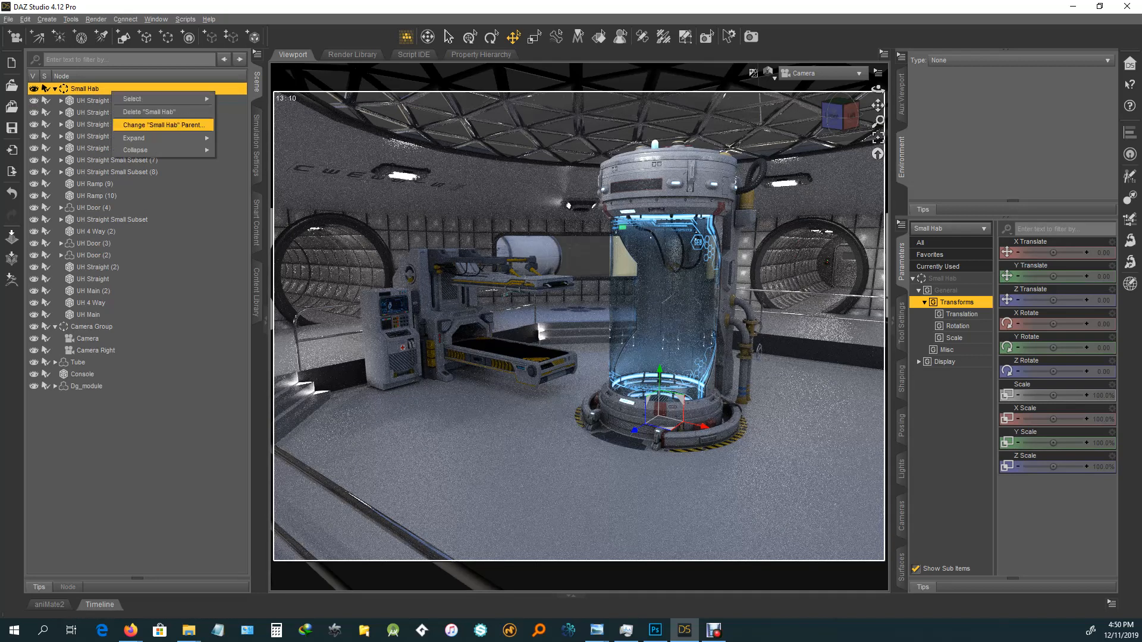
{"action": "mouse_move", "coordinate": [143, 138]}
{"action": "left_click", "coordinate": [238, 140]}
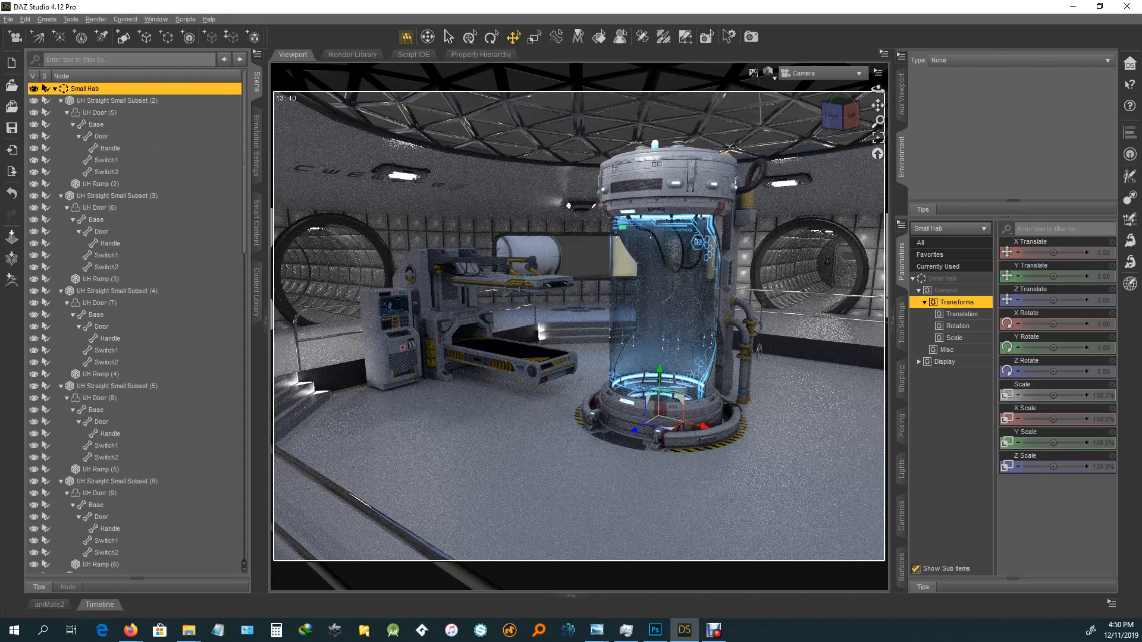
Step: Select all habitat nodes in the Small Hab group, from UH Straight Small Subset (2) through UH Main
{"action": "left_click", "coordinate": [117, 100]}
{"action": "scroll", "coordinate": [137, 187], "scroll_direction": "down", "scroll_amount": 15}
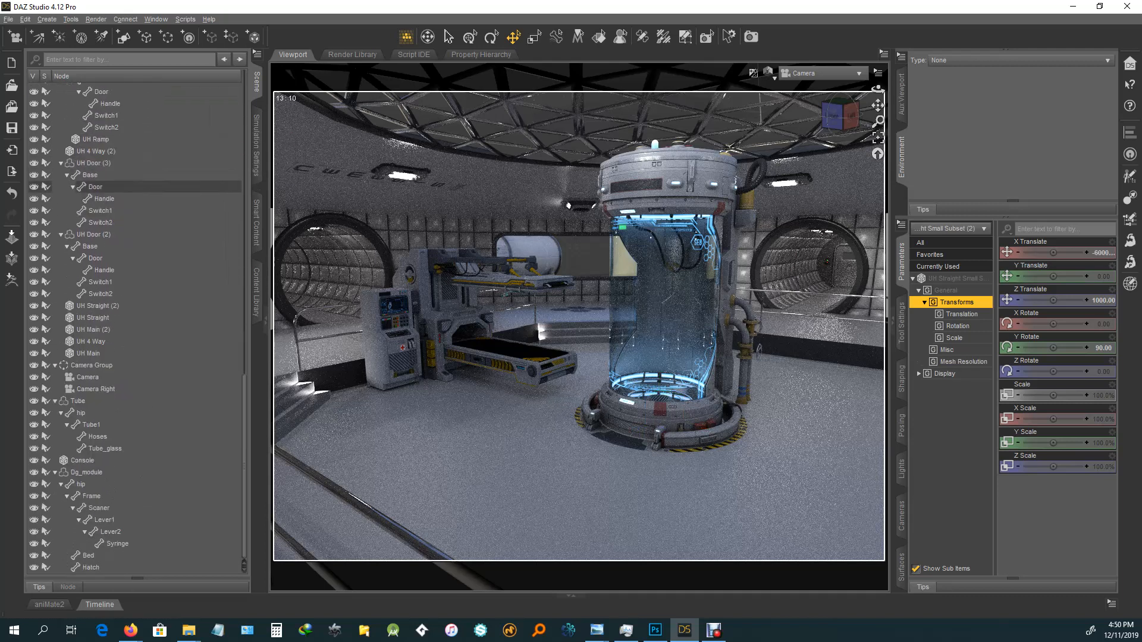
{"action": "left_click", "coordinate": [88, 353], "text": "shift"}
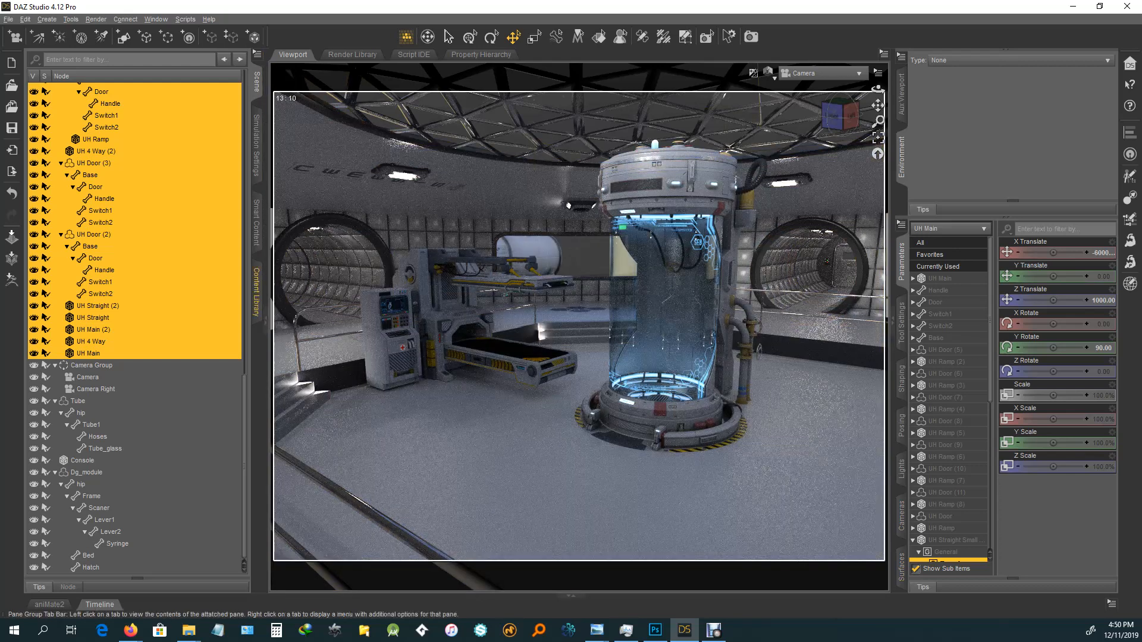
Step: Apply the UH All Org material from the Universal Habitat Material folder to the selected habitat parts
{"action": "left_click", "coordinate": [256, 291]}
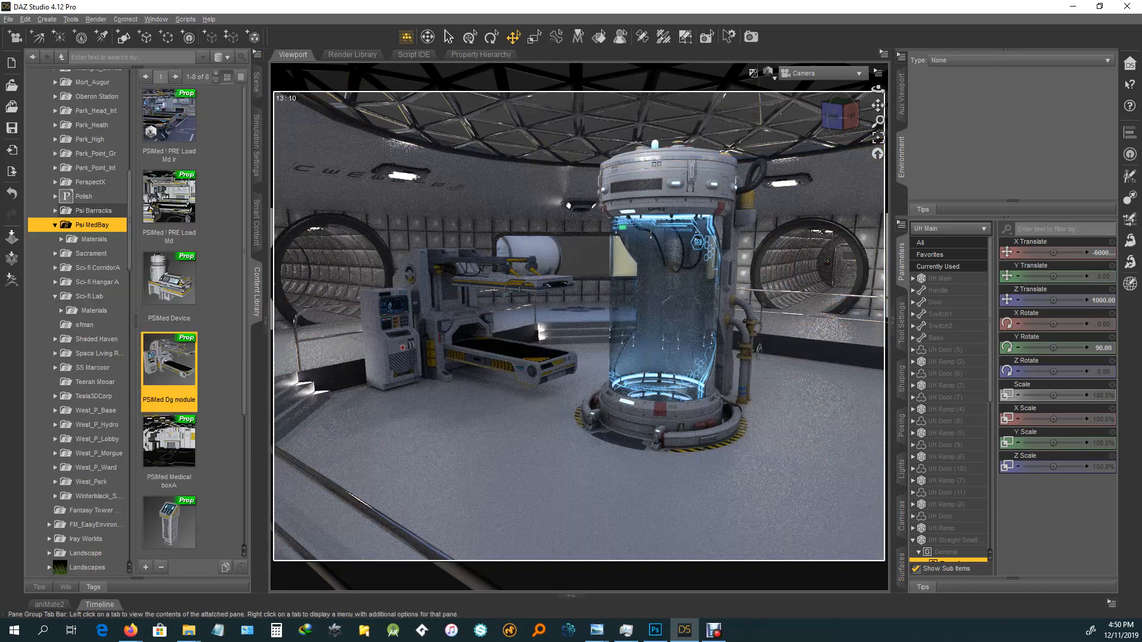
{"action": "scroll", "coordinate": [89, 388], "scroll_direction": "down", "scroll_amount": 5}
{"action": "scroll", "coordinate": [89, 386], "scroll_direction": "down", "scroll_amount": 10}
{"action": "scroll", "coordinate": [89, 381], "scroll_direction": "down", "scroll_amount": 12}
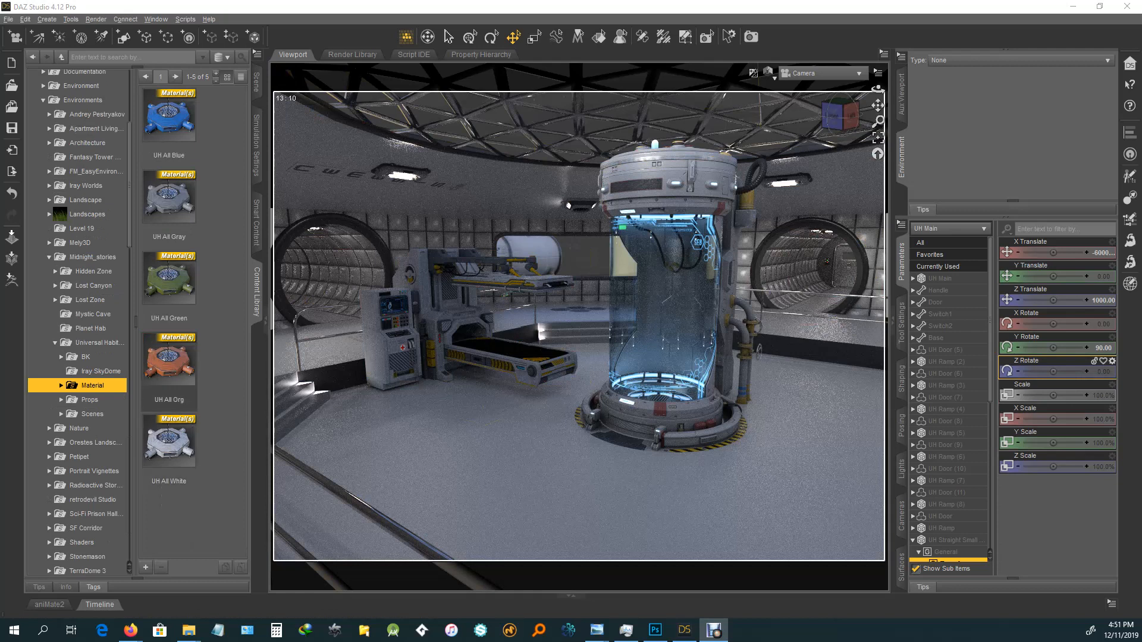
{"action": "double_click", "coordinate": [169, 362]}
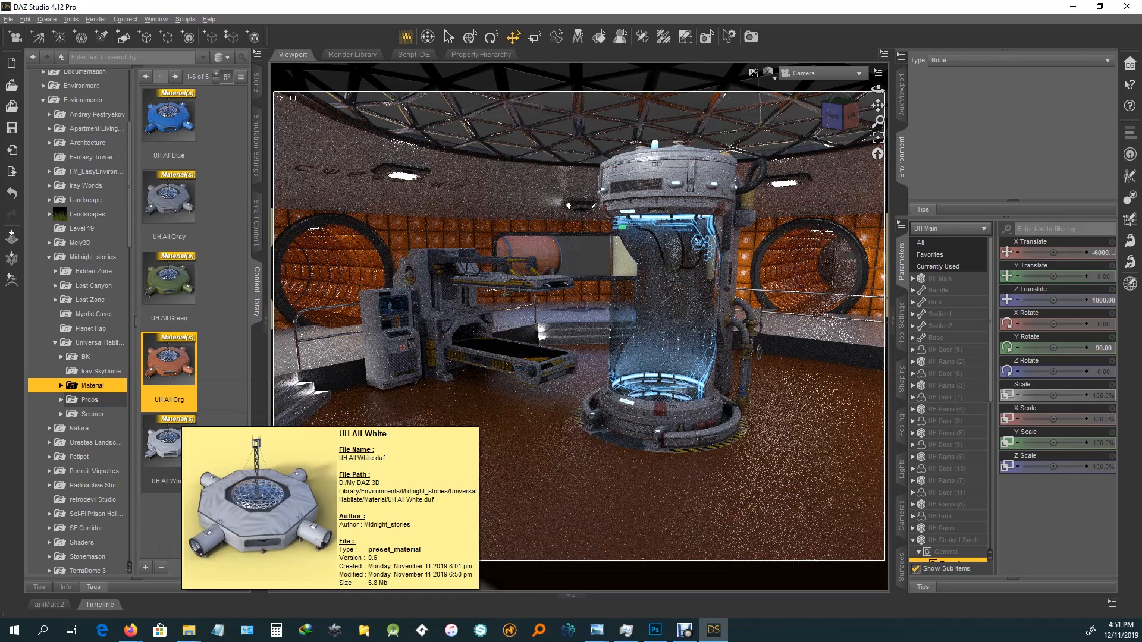
Step: Apply the Hab Door Mats Org material from the Door material folder to the habitat doors
{"action": "left_click", "coordinate": [61, 386]}
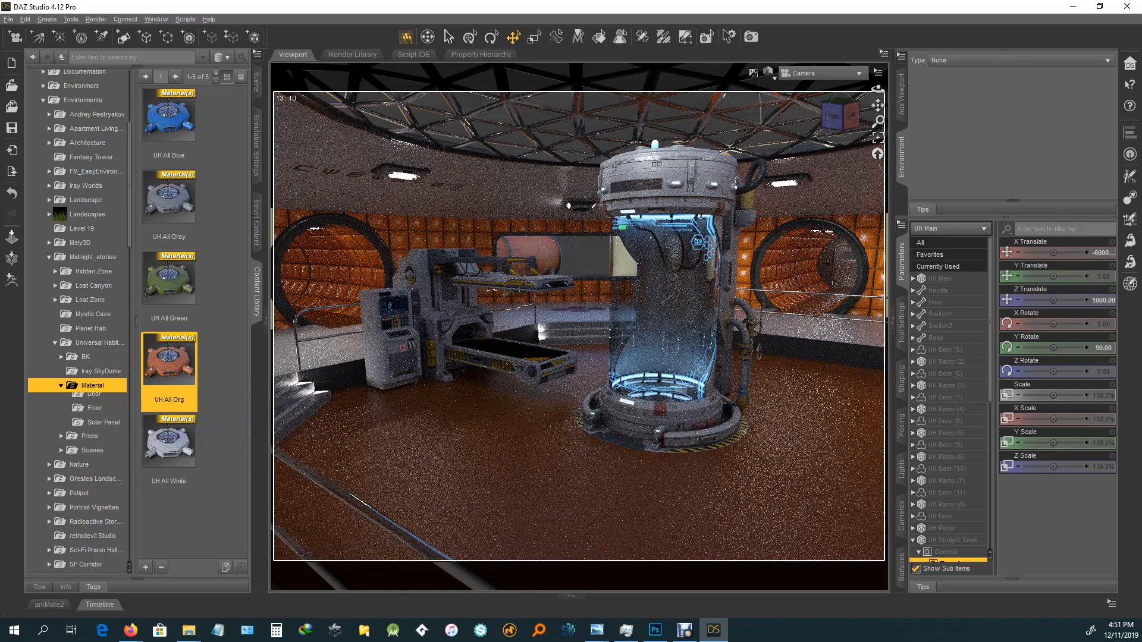
{"action": "left_click", "coordinate": [94, 414]}
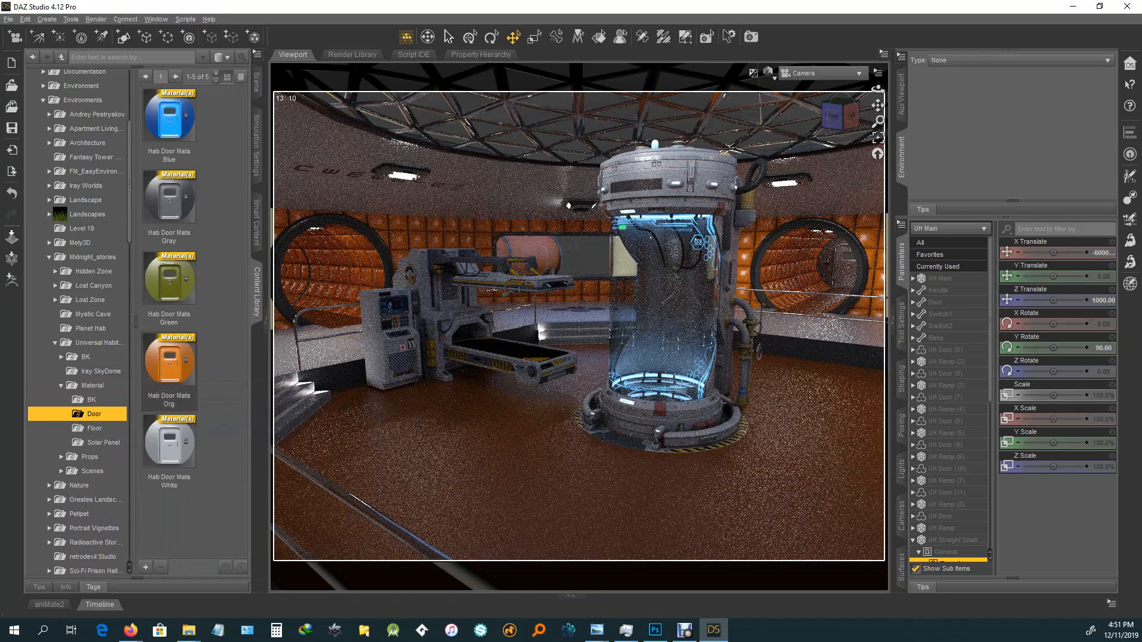
{"action": "double_click", "coordinate": [170, 360]}
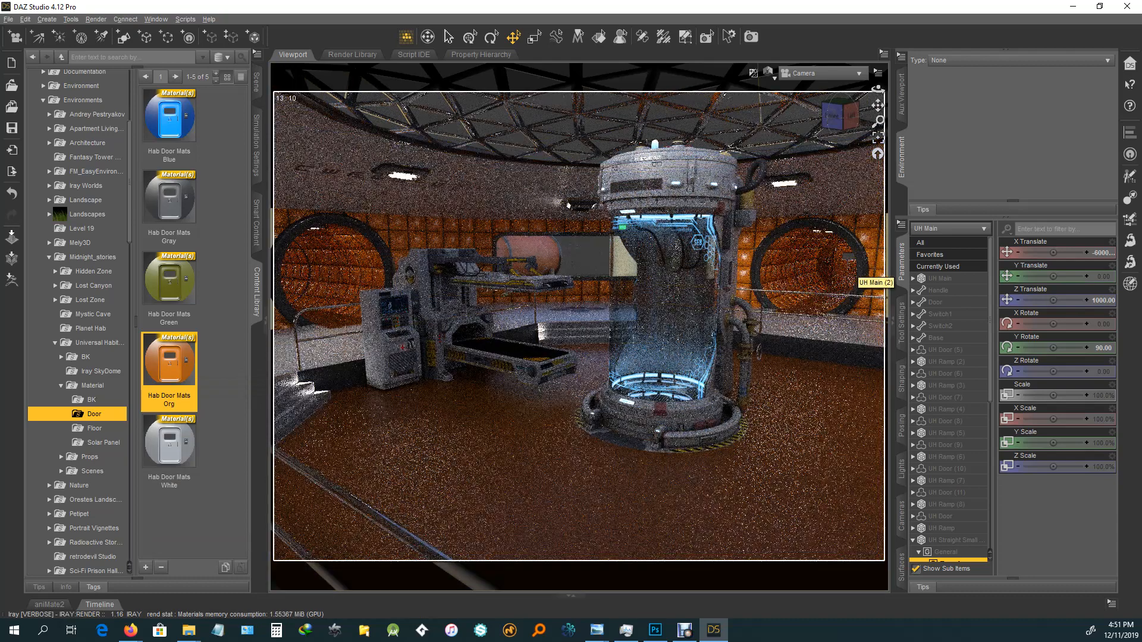
{"action": "mouse_move", "coordinate": [168, 441]}
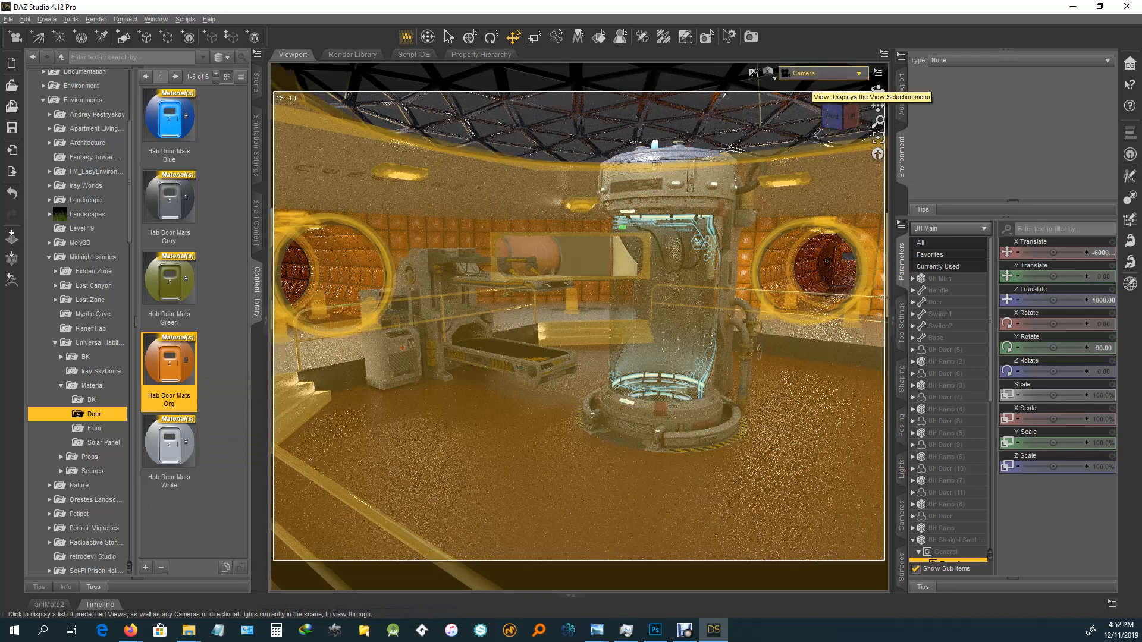
Step: In Perspective View, recolour the habitat with the Hab Door Mats Green and UH All Green materials
{"action": "left_click", "coordinate": [821, 73]}
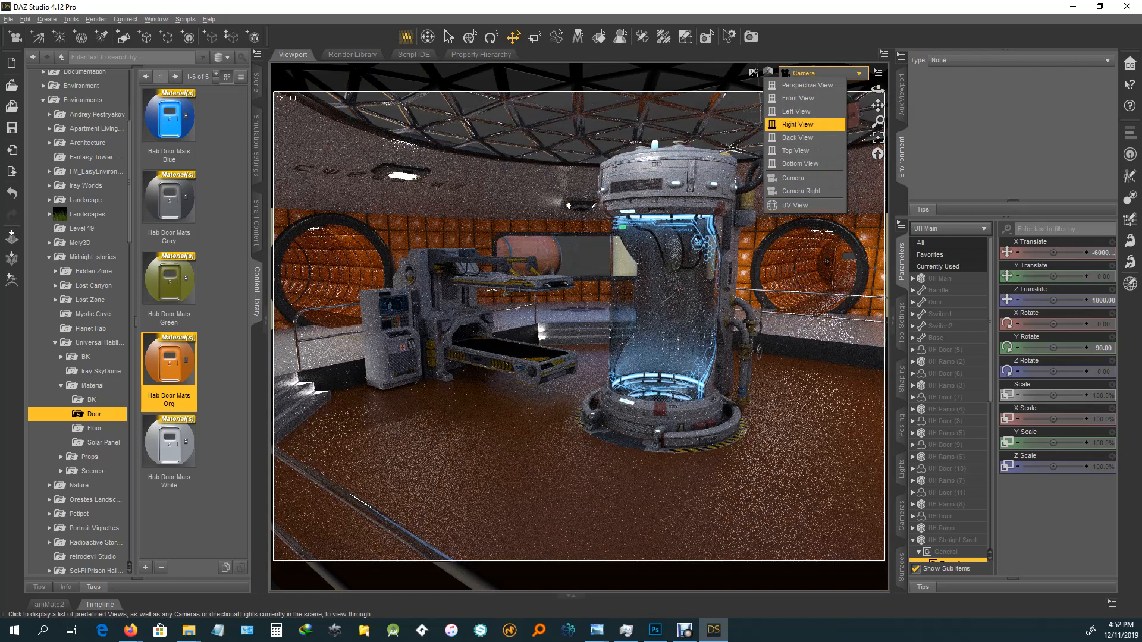
{"action": "left_click", "coordinate": [807, 85]}
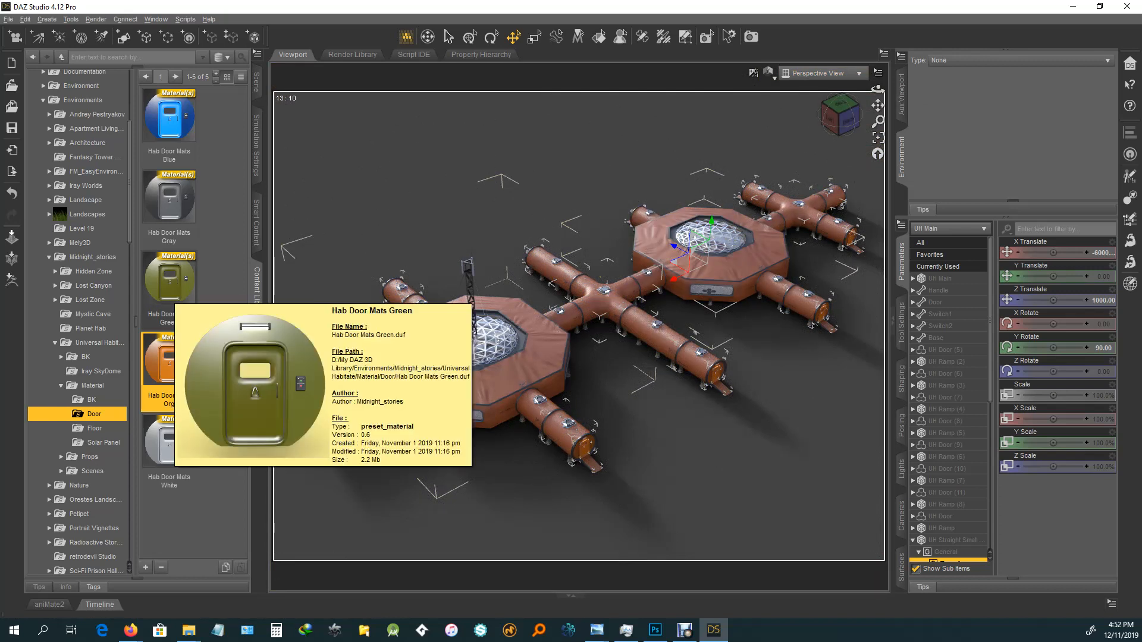
{"action": "double_click", "coordinate": [173, 291]}
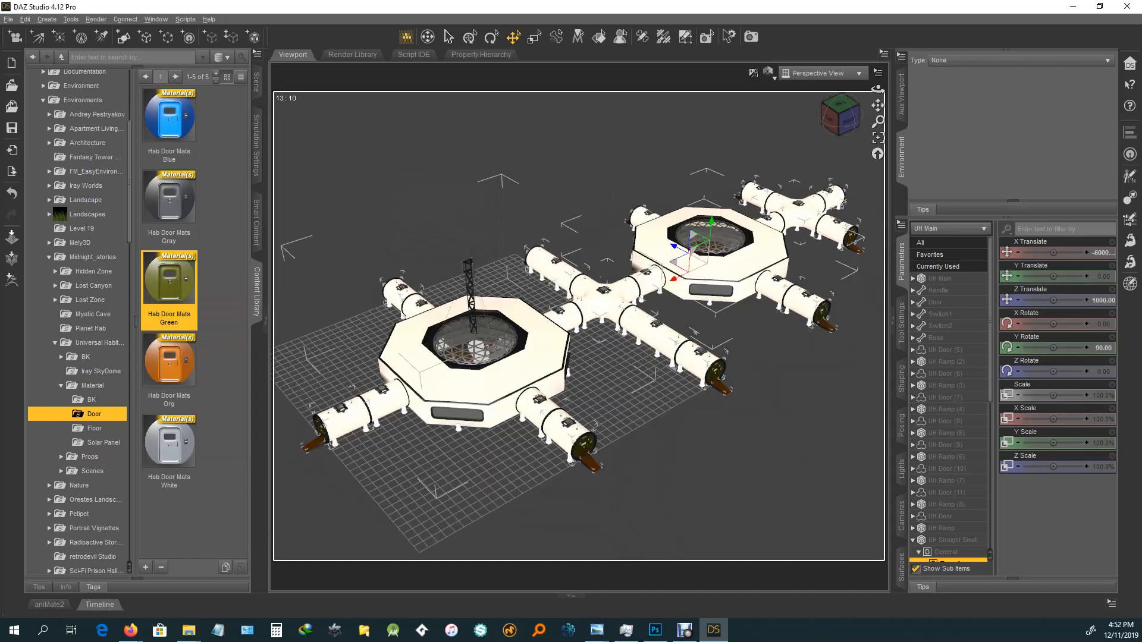
{"action": "left_click", "coordinate": [92, 386]}
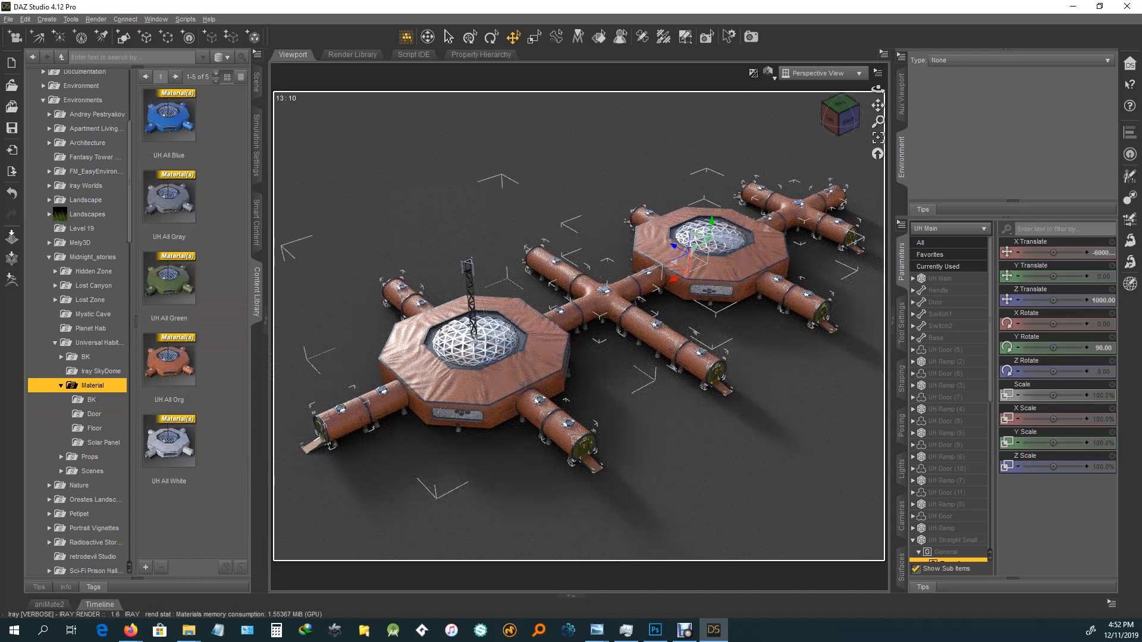
{"action": "double_click", "coordinate": [169, 280]}
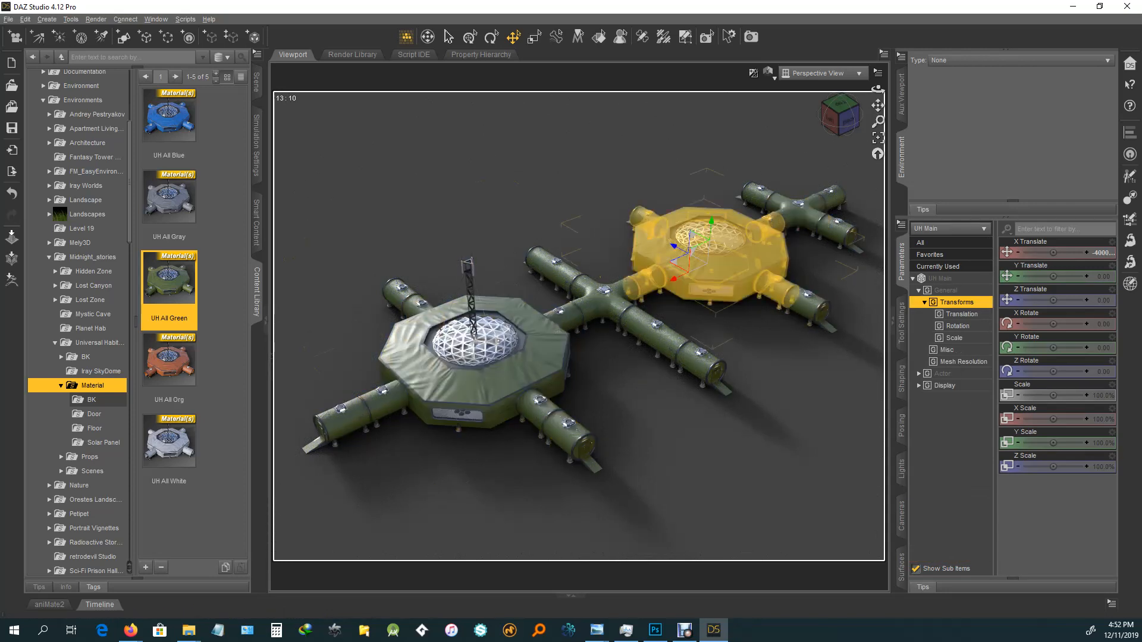
Step: Select the Small Hab group in the scene hierarchy
{"action": "left_click", "coordinate": [256, 82]}
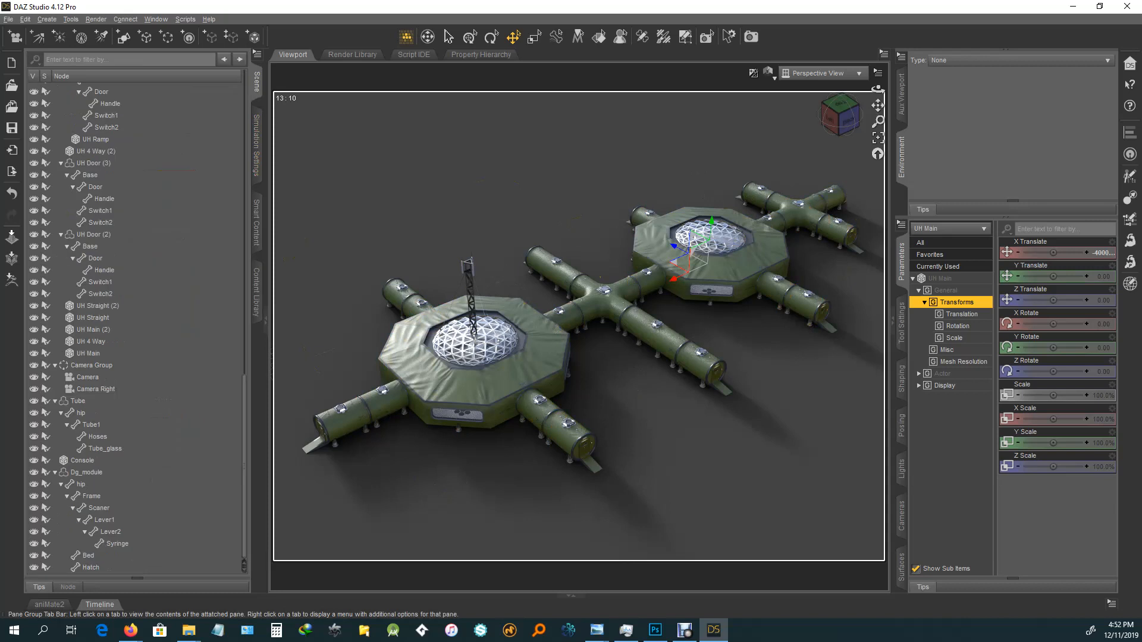
{"action": "scroll", "coordinate": [155, 193], "scroll_direction": "down", "scroll_amount": 5}
{"action": "scroll", "coordinate": [154, 188], "scroll_direction": "up", "scroll_amount": 10}
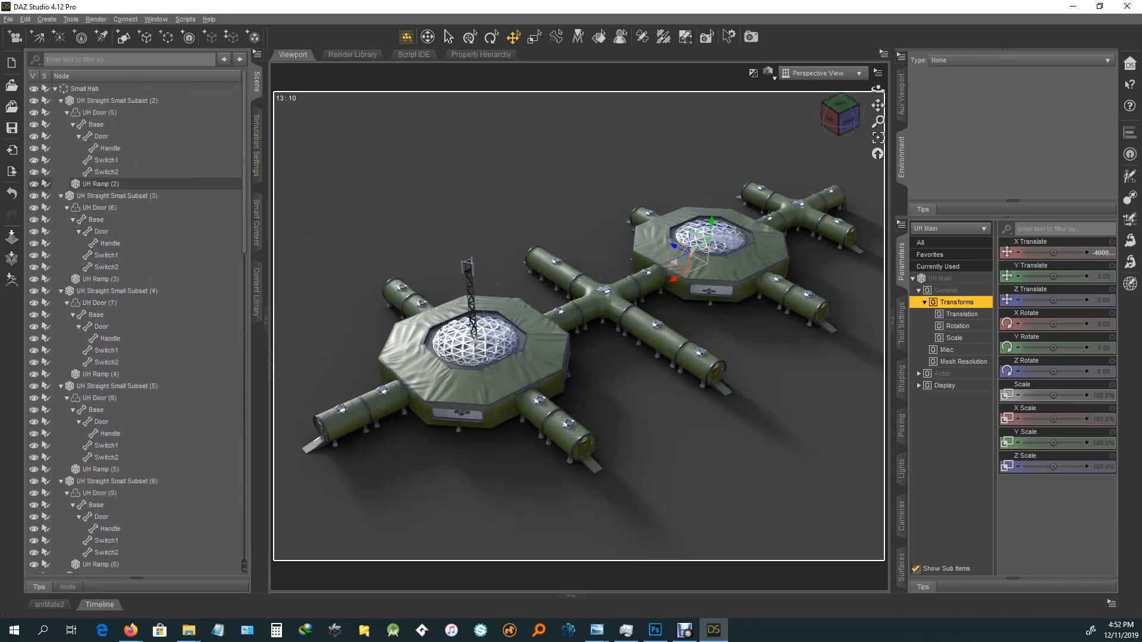
{"action": "left_click", "coordinate": [117, 100]}
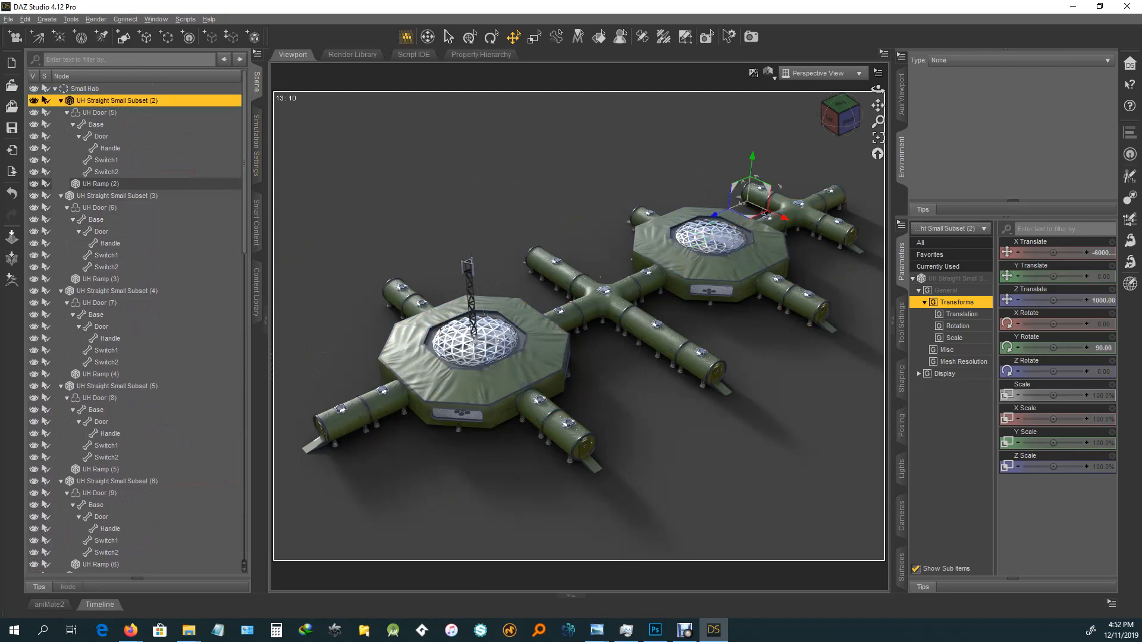
{"action": "left_click", "coordinate": [85, 89]}
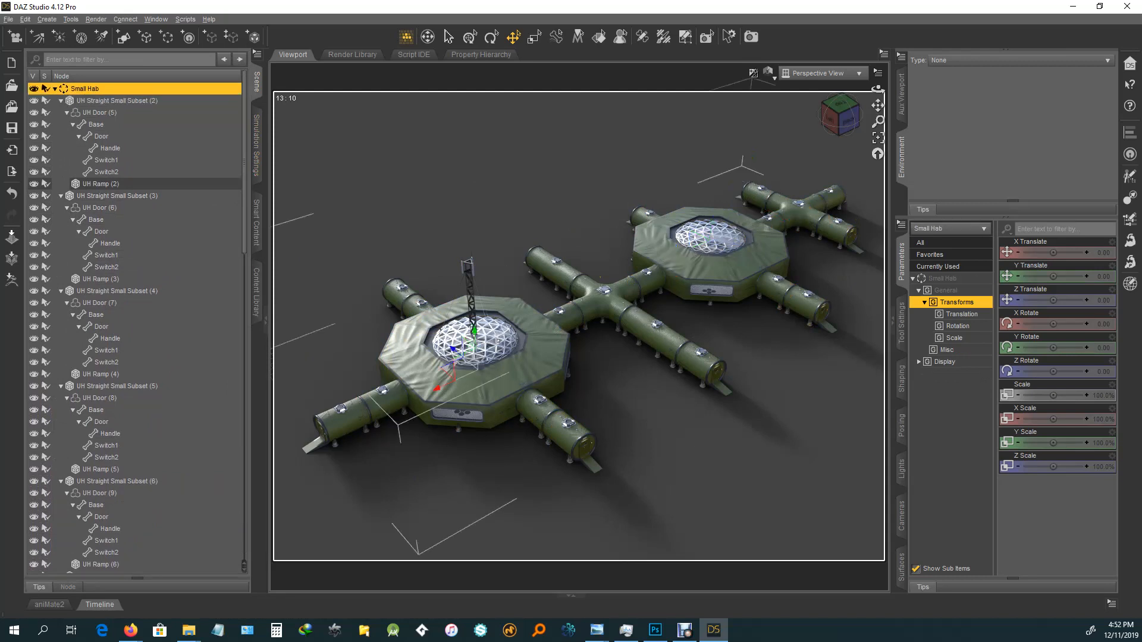
{"action": "right_click", "coordinate": [85, 89]}
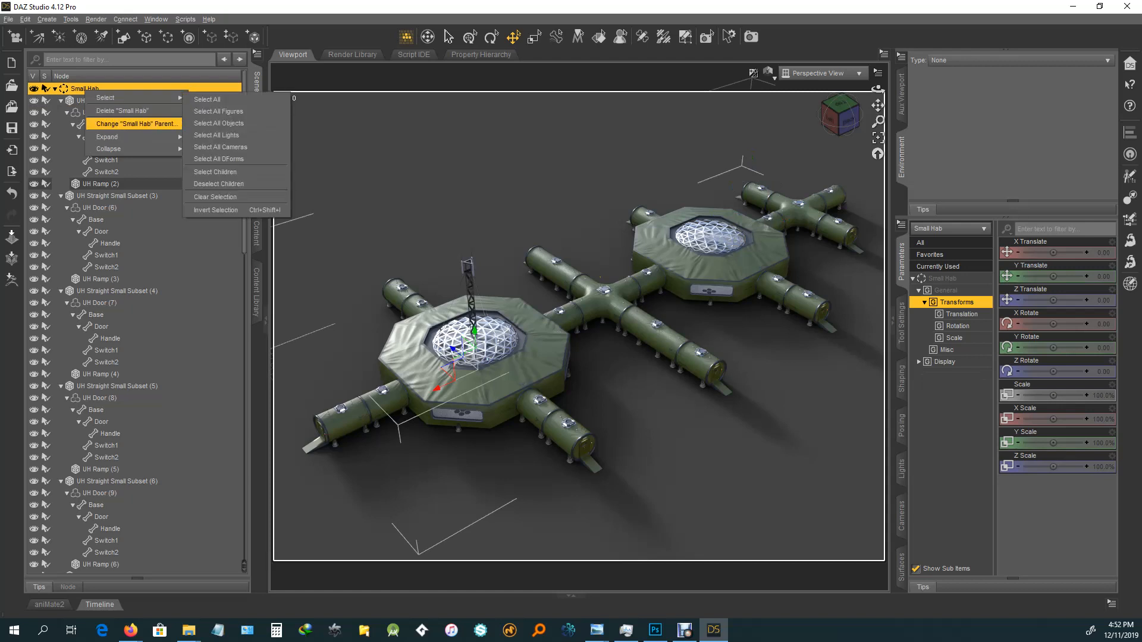
{"action": "mouse_move", "coordinate": [119, 148]}
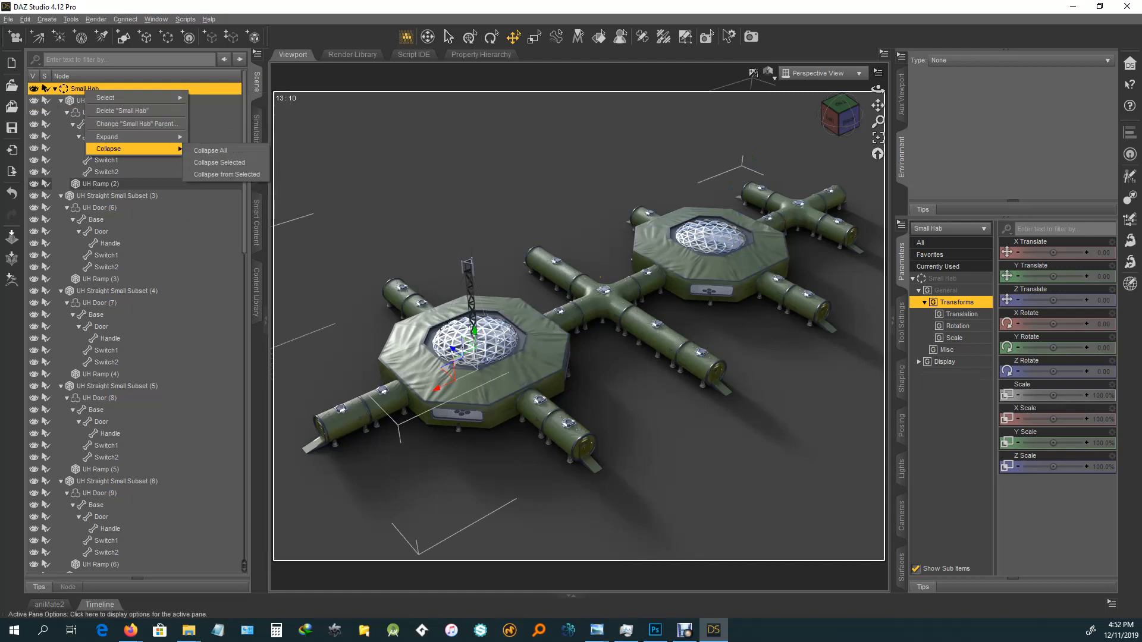
{"action": "key", "text": "Escape"}
Step: Select the scene nodes from UH Straight Small Subset (2) through the medical module's Syringe
{"action": "key", "text": "Down"}
{"action": "scroll", "coordinate": [143, 187], "scroll_direction": "down", "scroll_amount": 15}
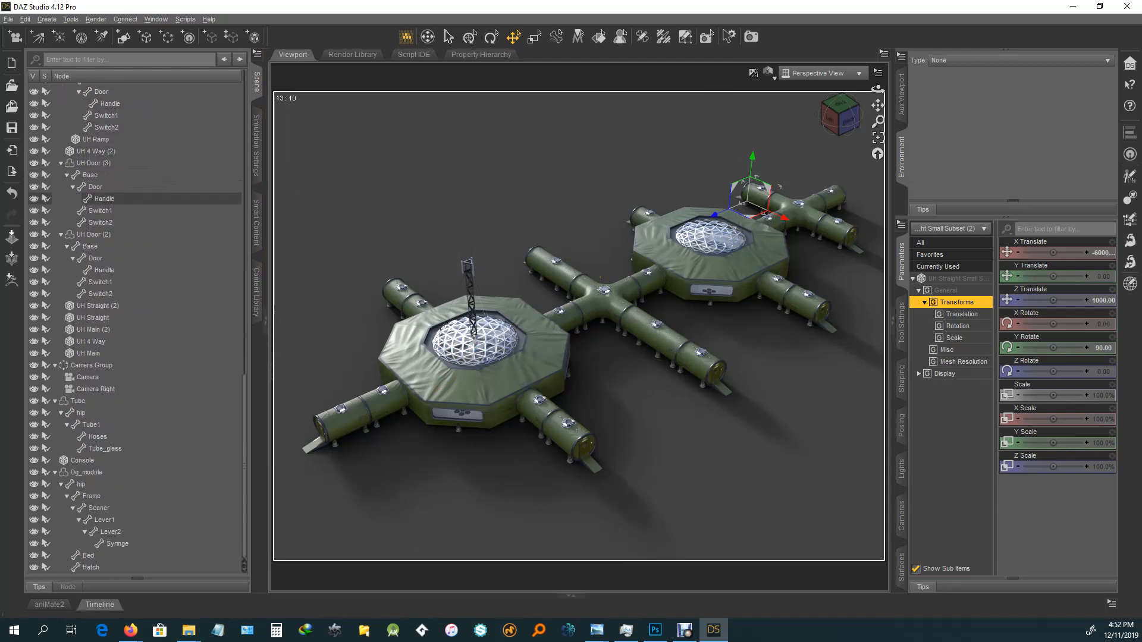
{"action": "key", "text": "ctrl+a"}
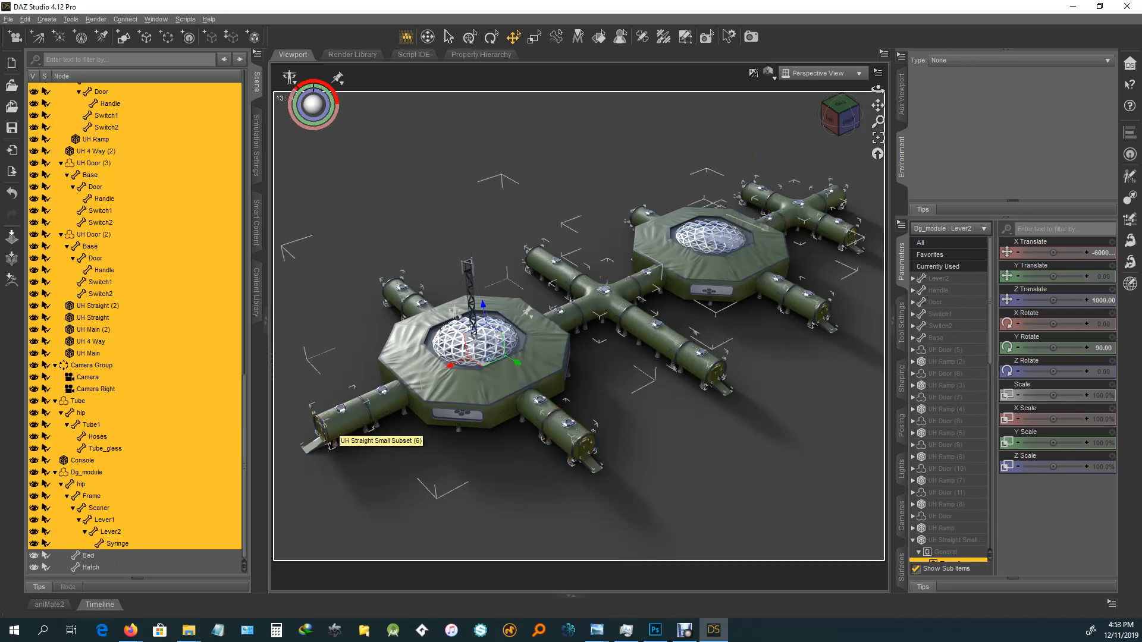
Step: Set the tone mapping Exposure Value to 12.5 in the NVIDIA Iray render settings
{"action": "mouse_move", "coordinate": [849, 119]}
{"action": "left_mouse_down"}
{"action": "mouse_move", "coordinate": [860, 129]}
{"action": "mouse_move", "coordinate": [865, 97]}
{"action": "mouse_move", "coordinate": [859, 137]}
{"action": "mouse_move", "coordinate": [857, 119]}
{"action": "mouse_move", "coordinate": [846, 136]}
{"action": "mouse_move", "coordinate": [832, 114]}
{"action": "mouse_move", "coordinate": [834, 131]}
{"action": "left_mouse_up"}
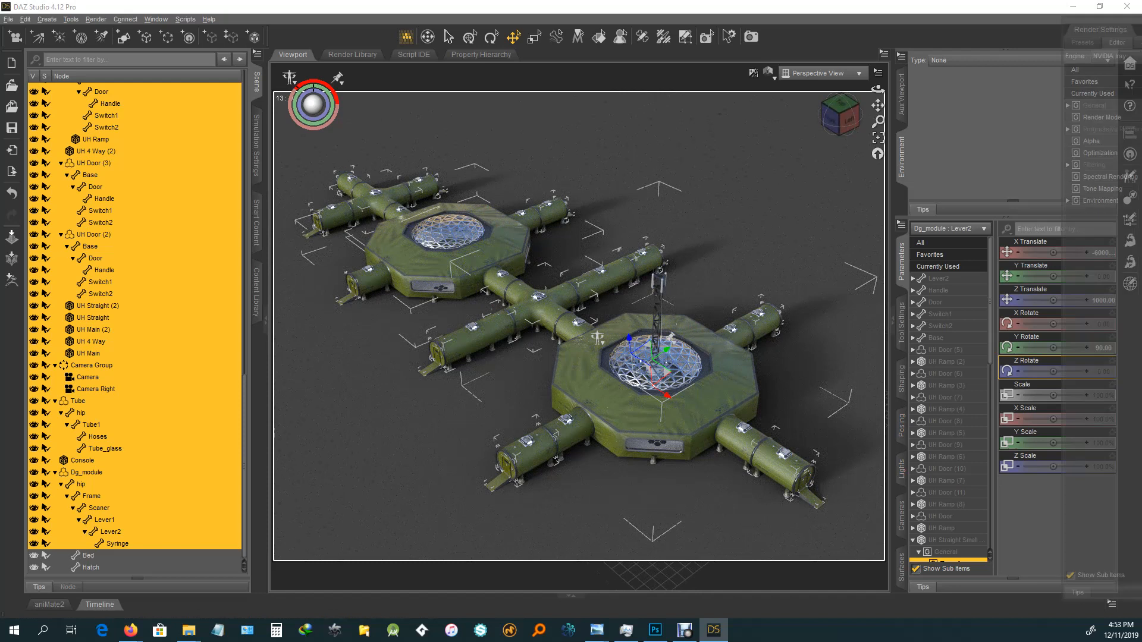
{"action": "left_click", "coordinate": [1130, 63]}
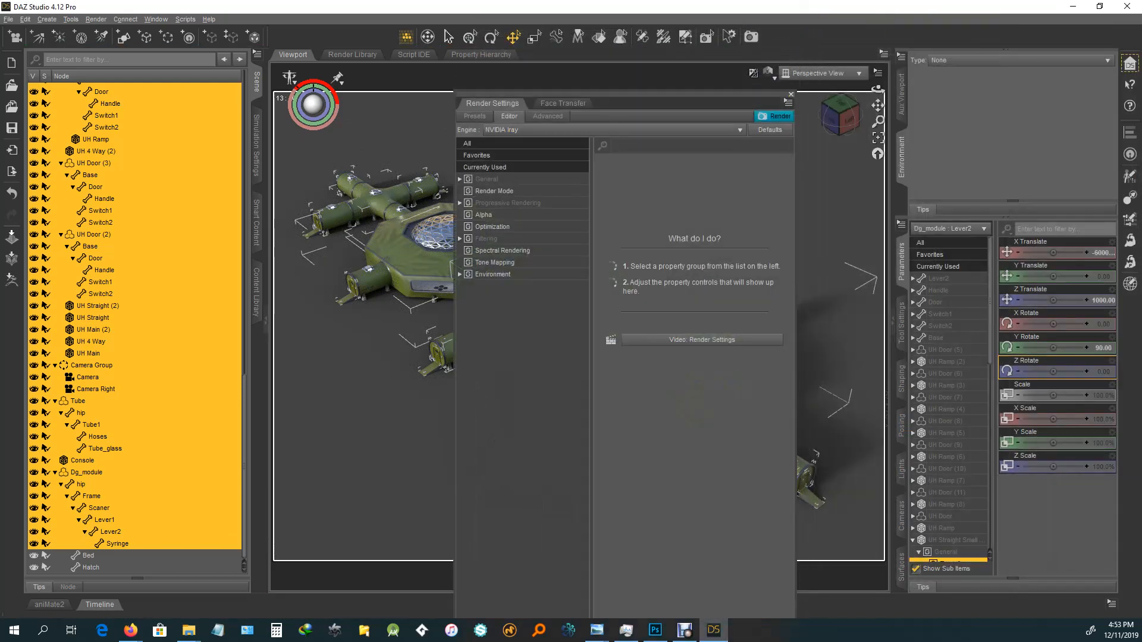
{"action": "left_click", "coordinate": [495, 262]}
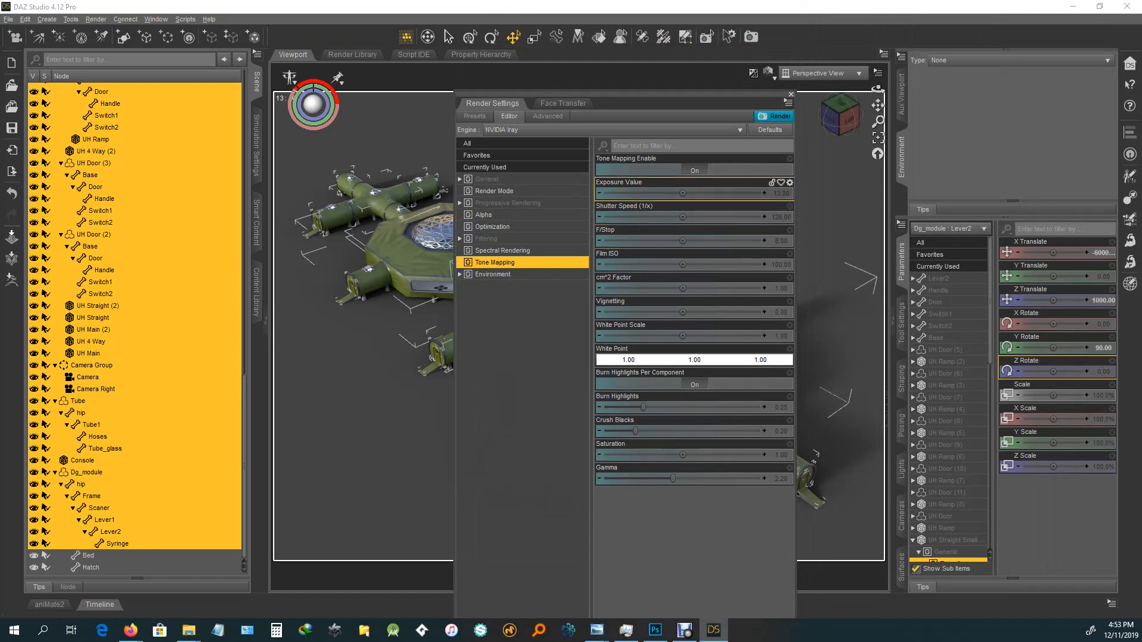
{"action": "left_click", "coordinate": [781, 193]}
{"action": "type", "text": "12"}
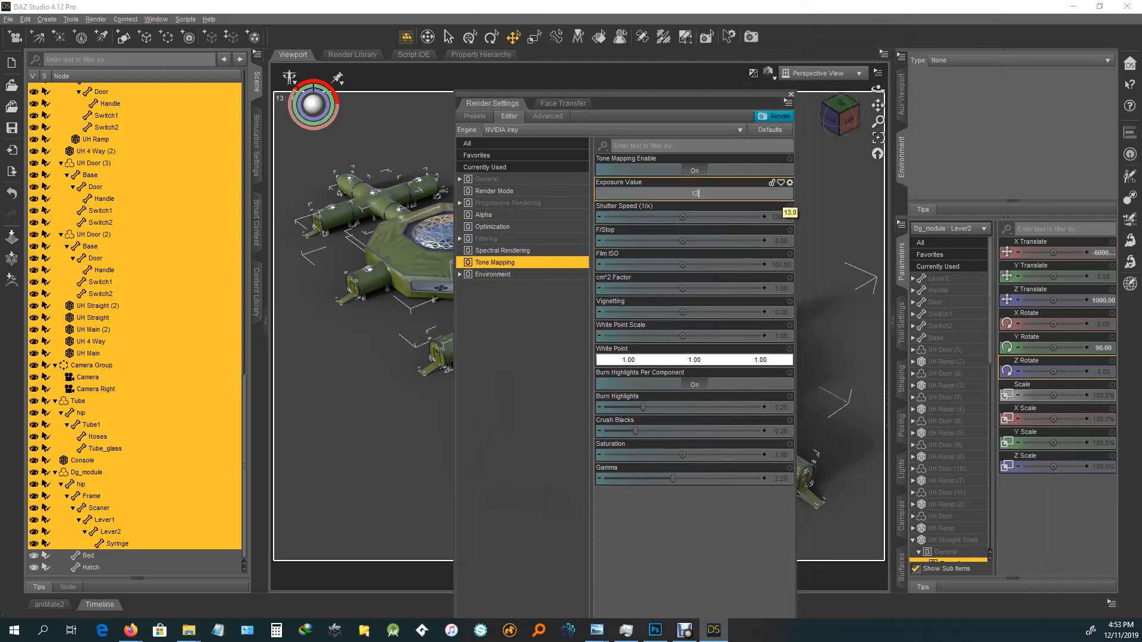
{"action": "type", "text": ".5"}
{"action": "key", "text": "Return"}
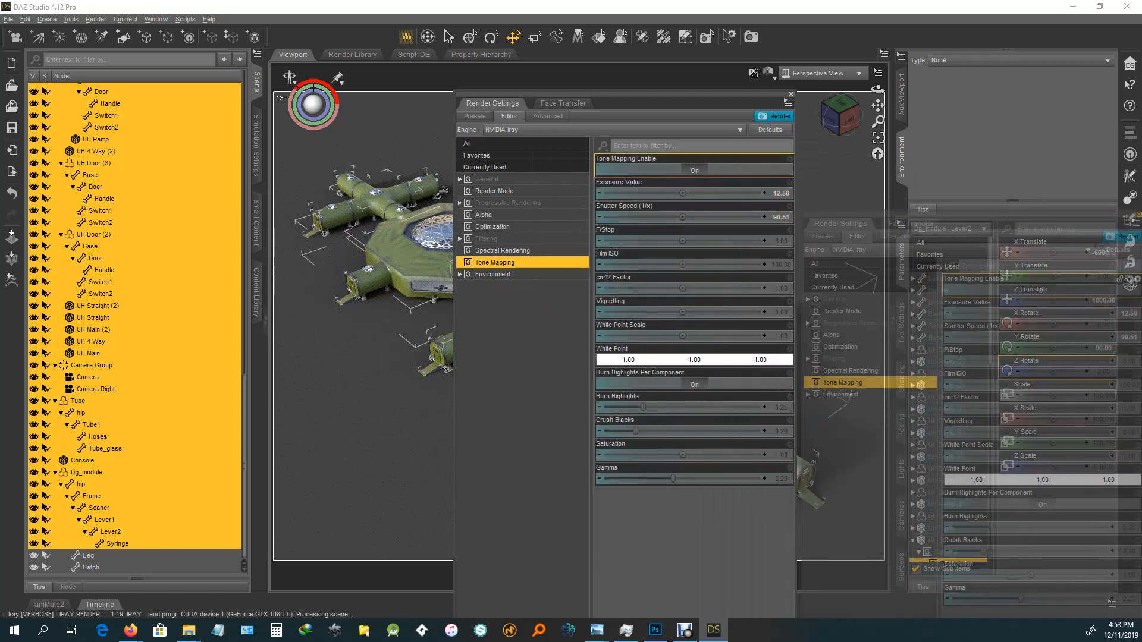
{"action": "left_click", "coordinate": [791, 95]}
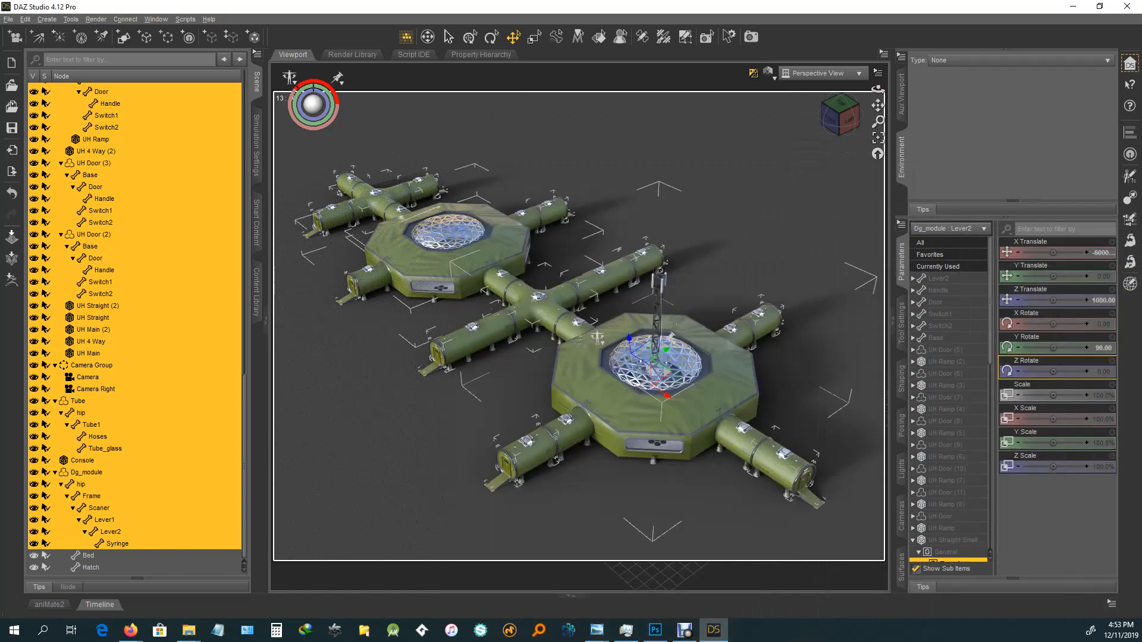
Step: Switch the viewport from Perspective View to Camera to check the furnished habitat interior
{"action": "left_click", "coordinate": [821, 73]}
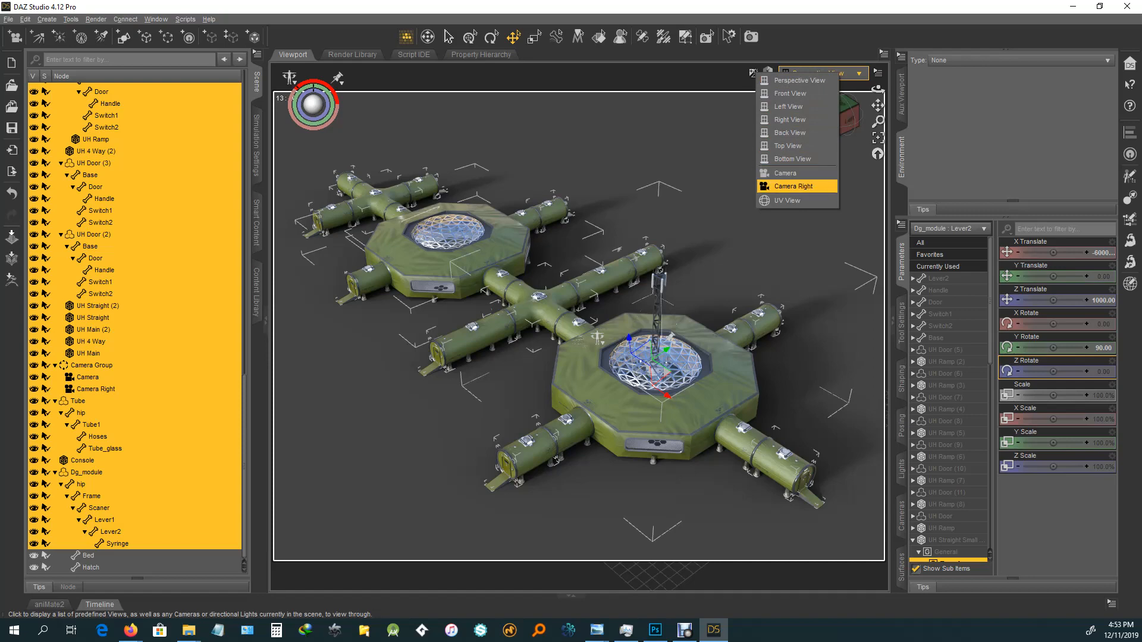
{"action": "left_click", "coordinate": [785, 173]}
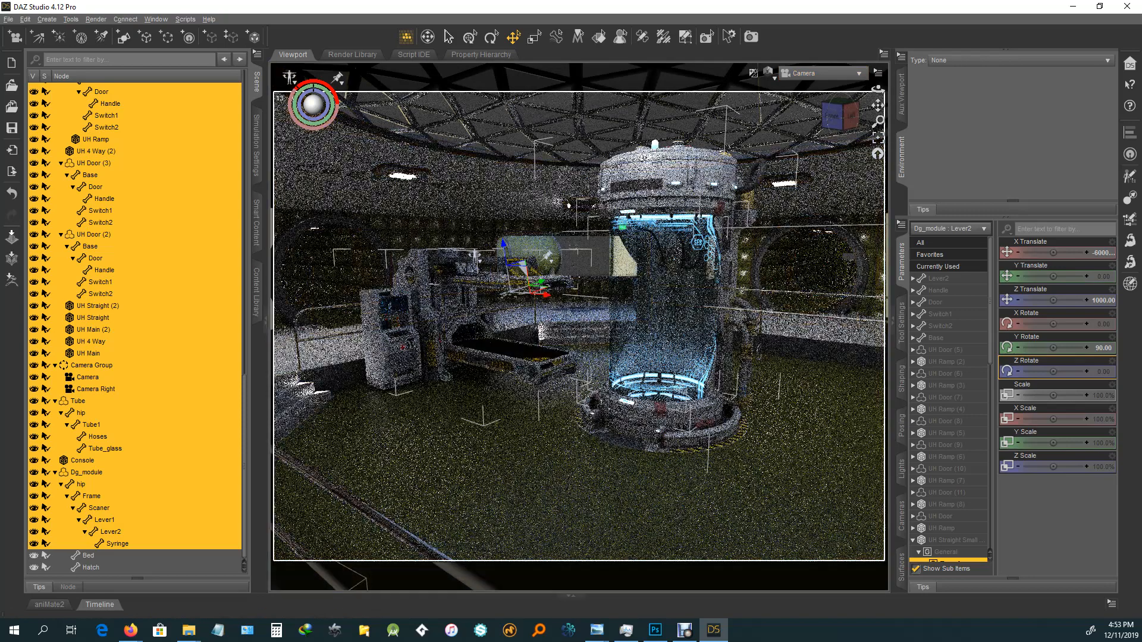